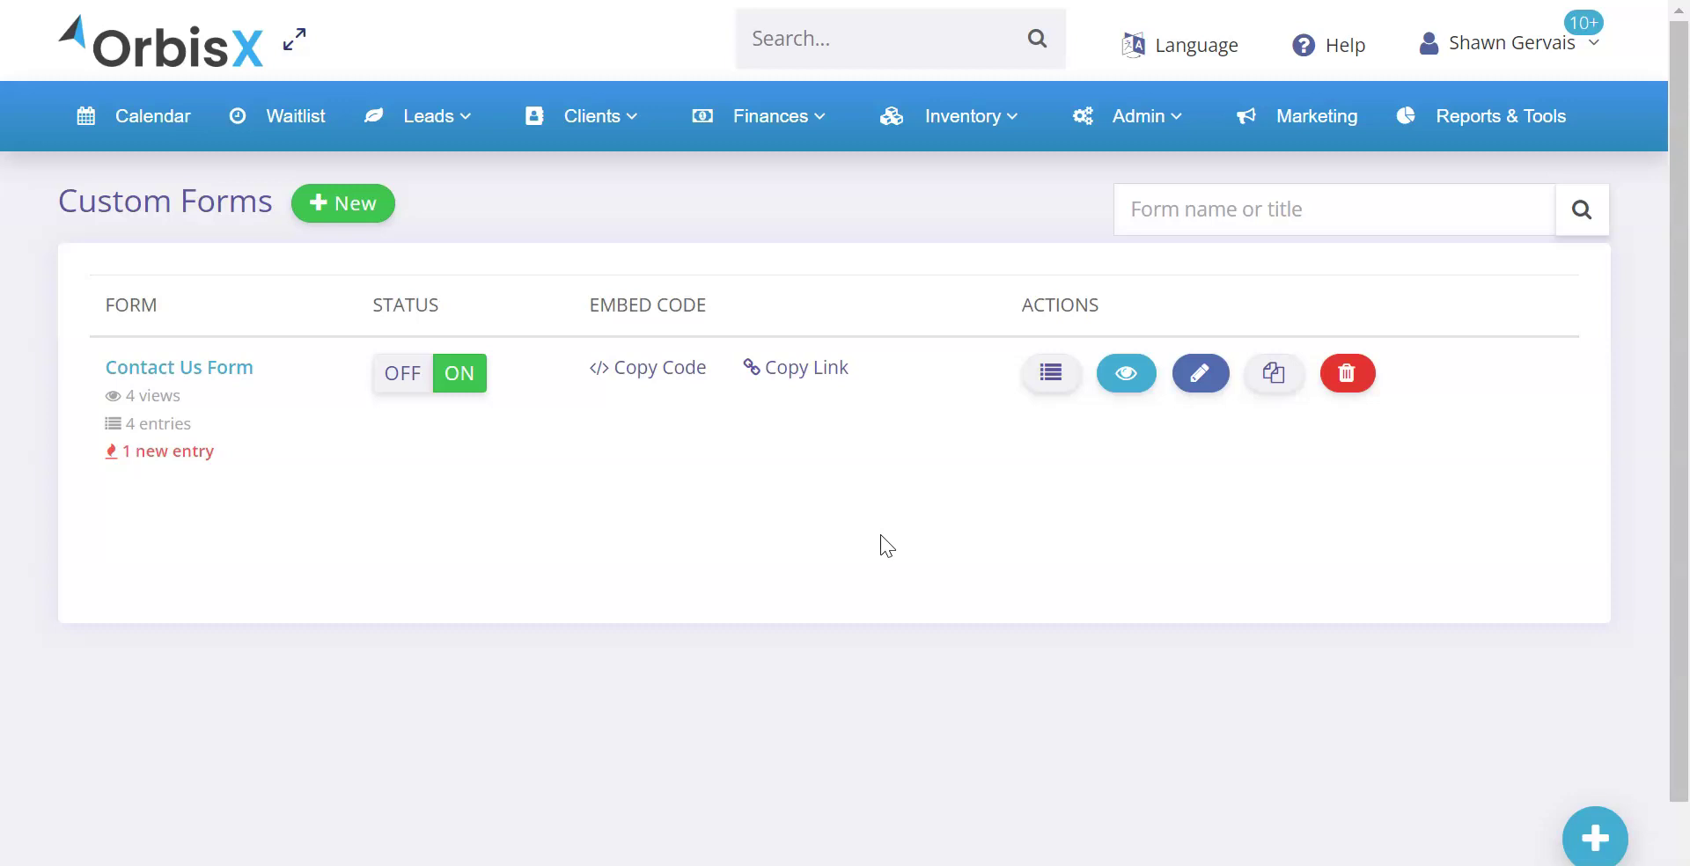
left_click(428, 121)
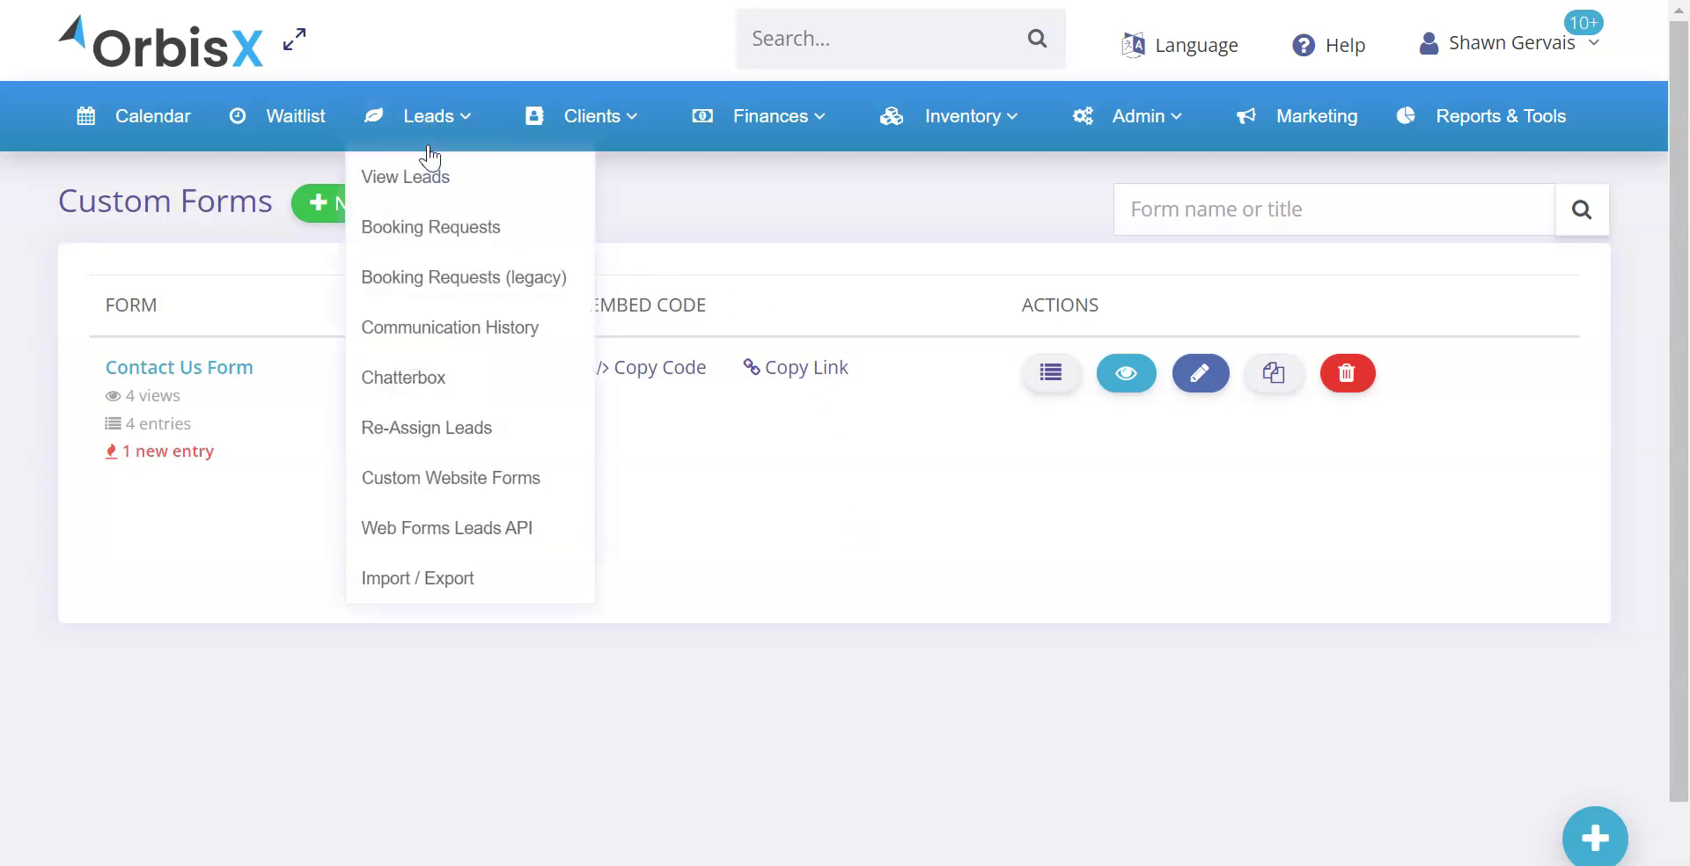
left_click(694, 420)
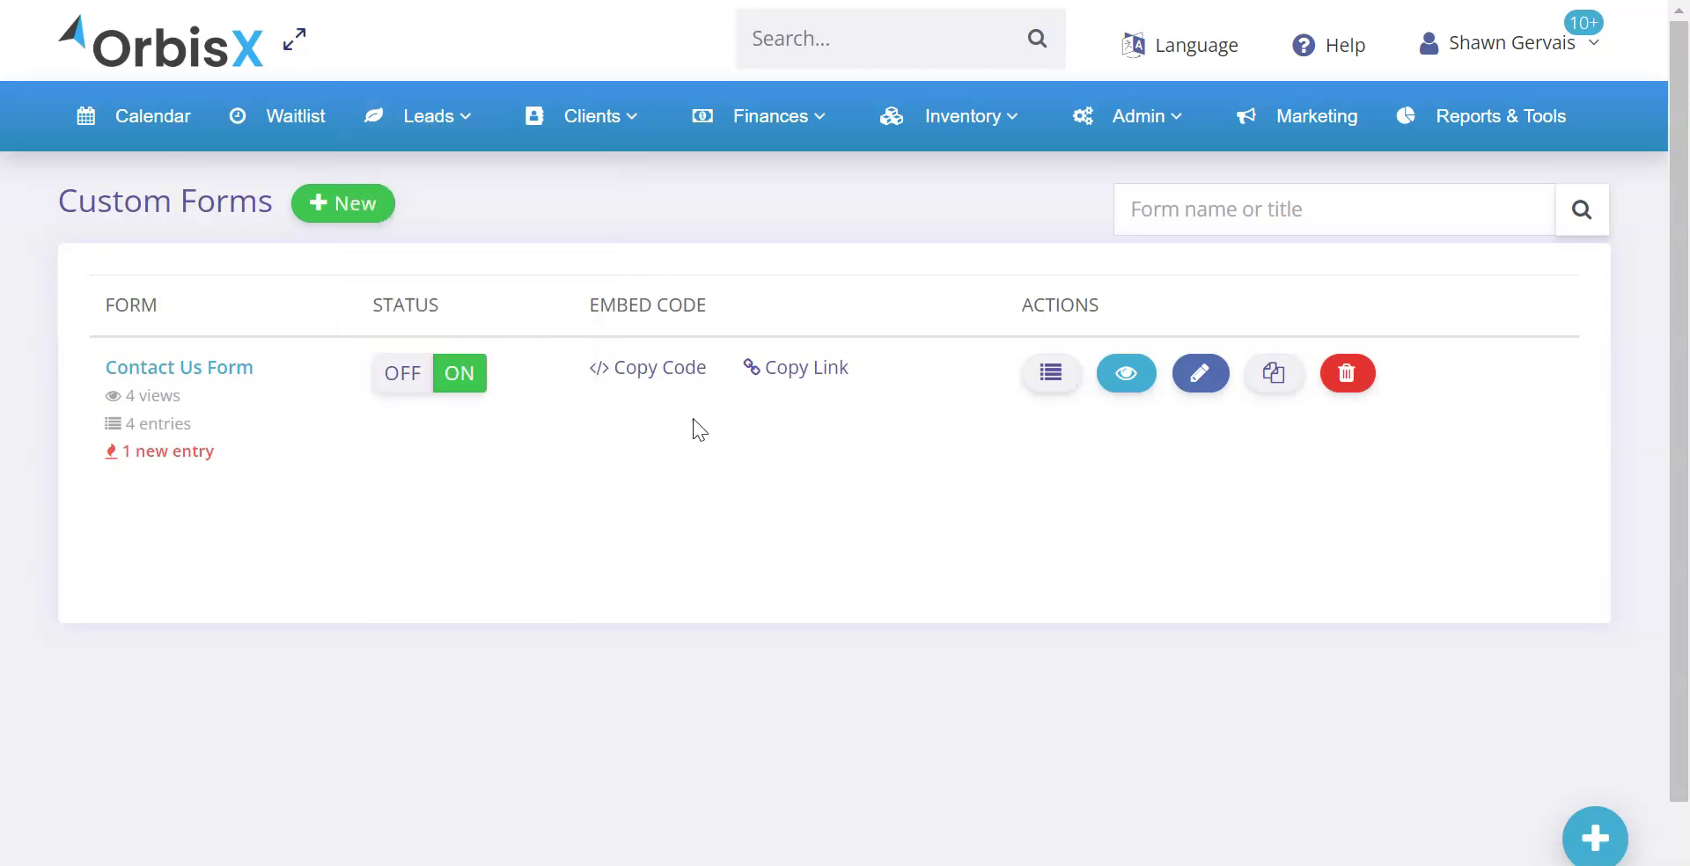
left_click(1138, 128)
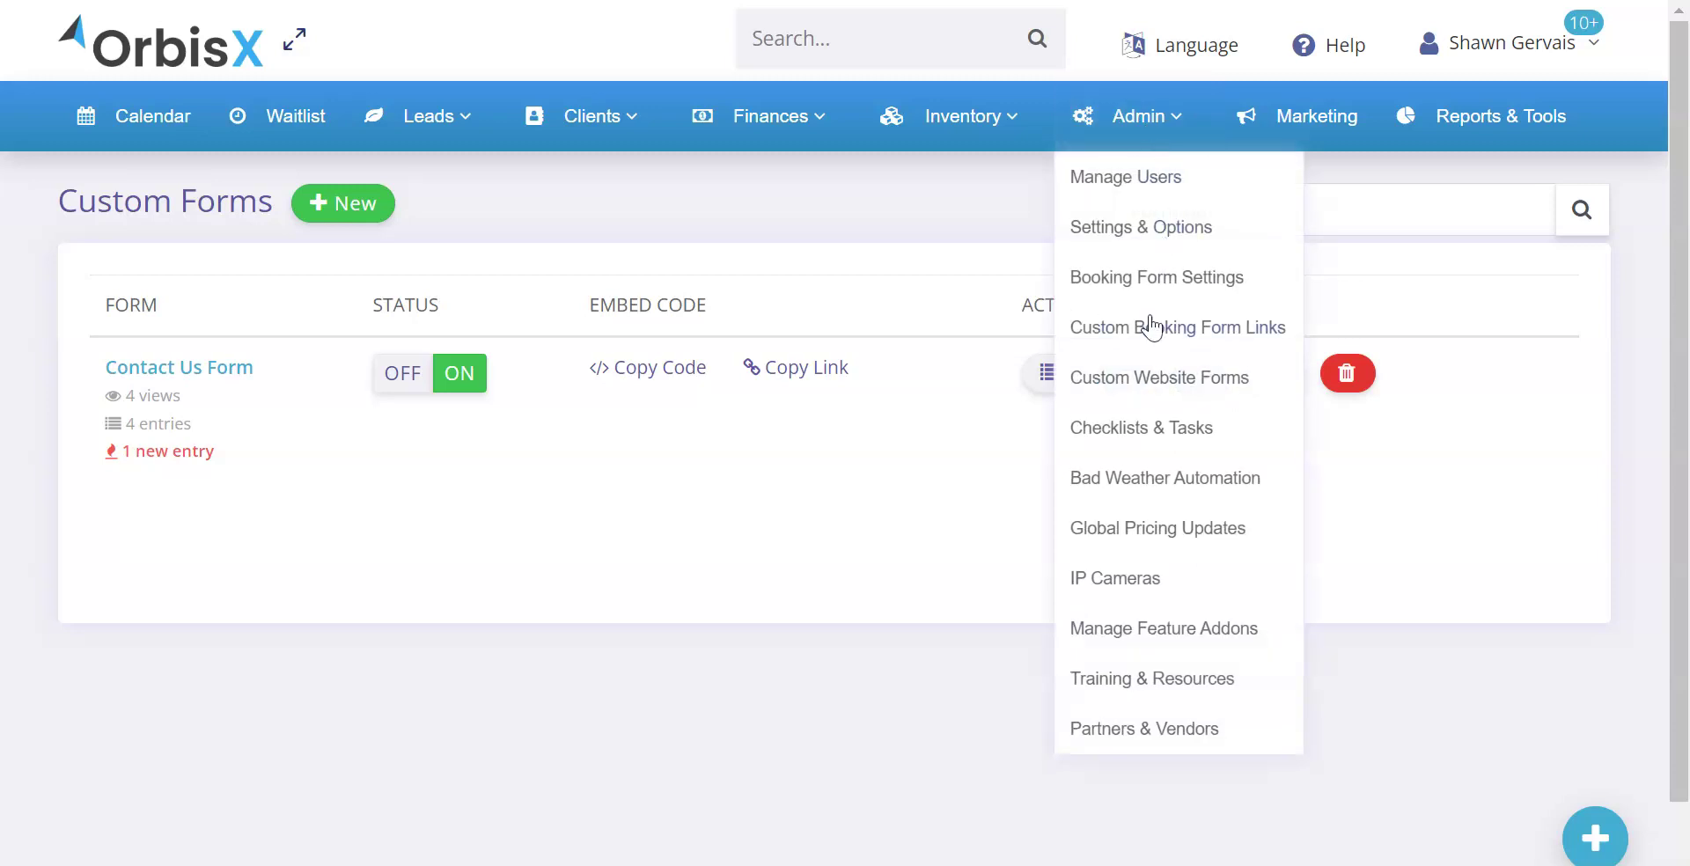
left_click(1183, 377)
left_click_drag(68, 199, 234, 198)
left_click(234, 201)
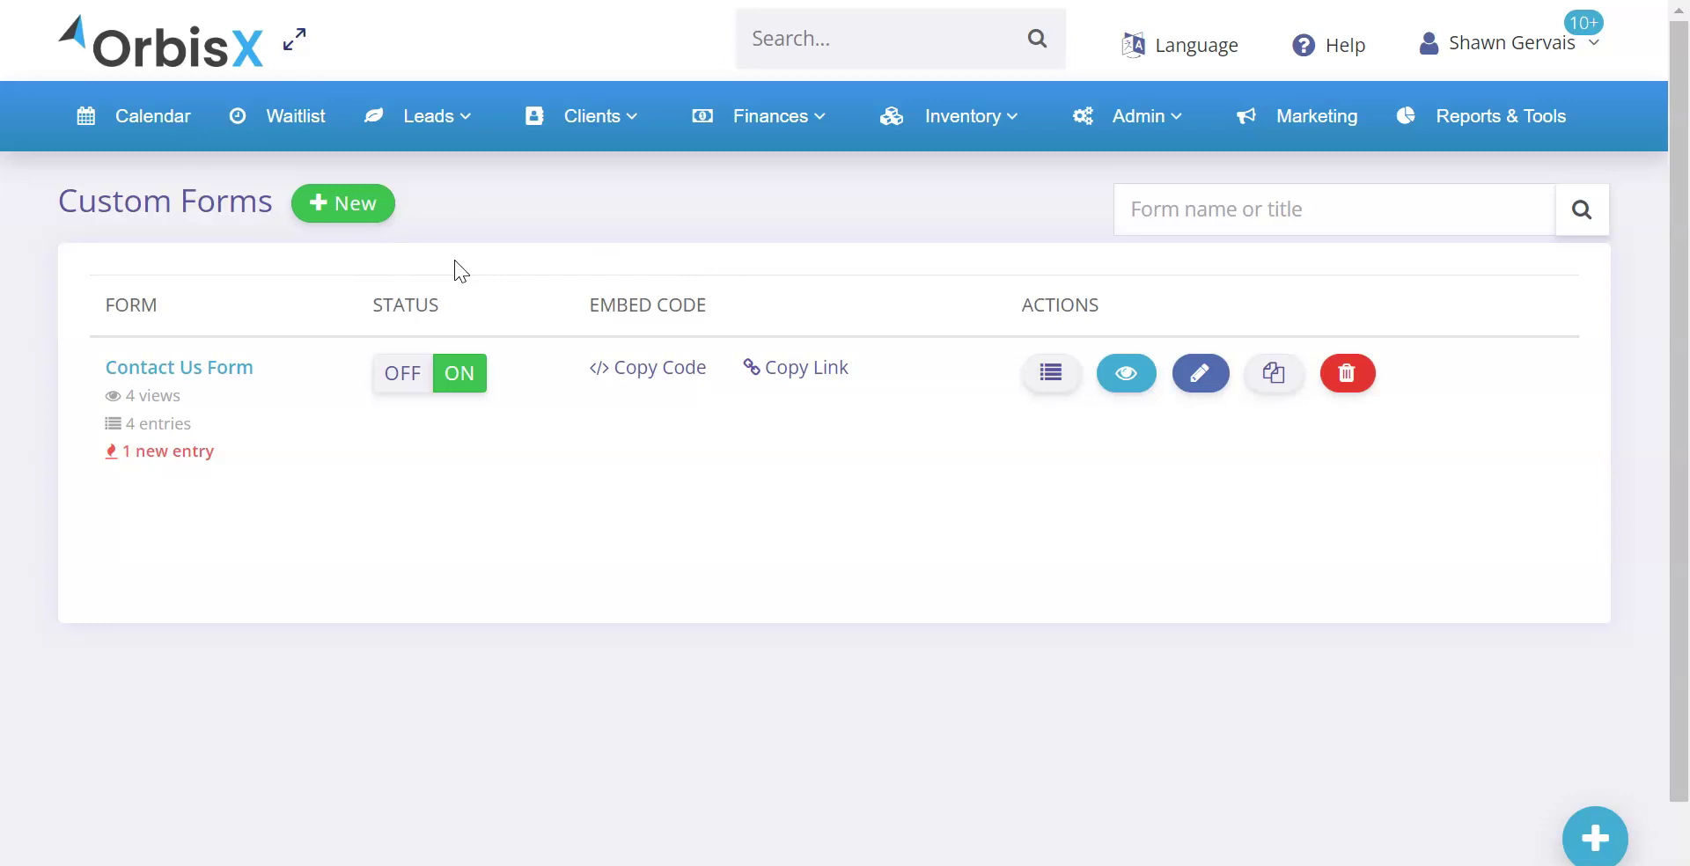
left_click(1124, 375)
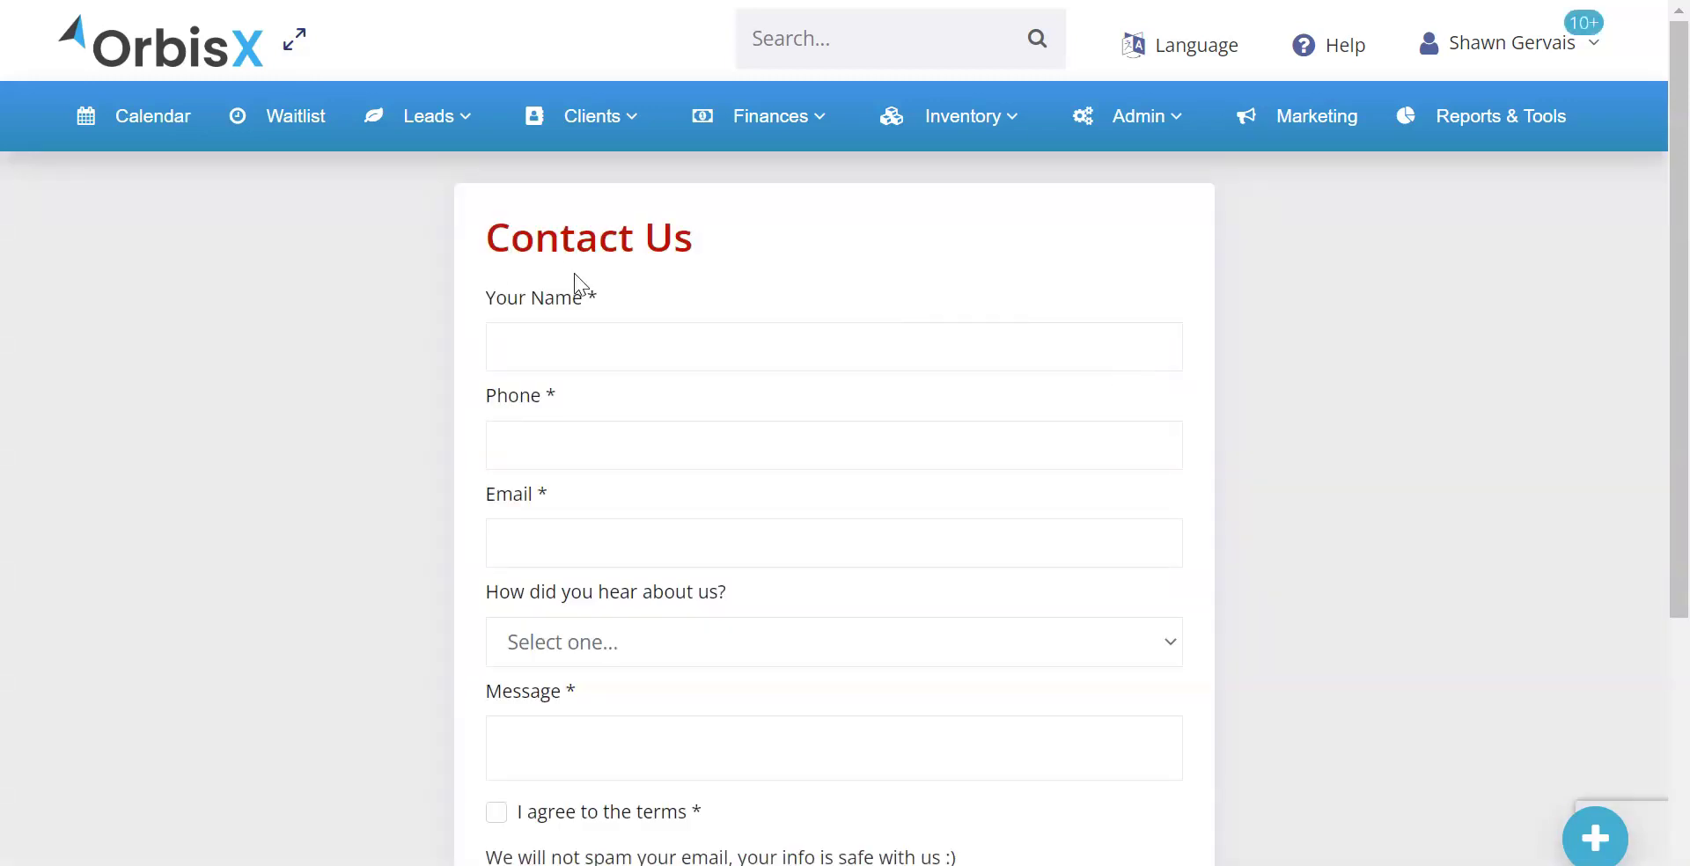
scroll(425, 273, "down", 3)
scroll(426, 273, "up", 3)
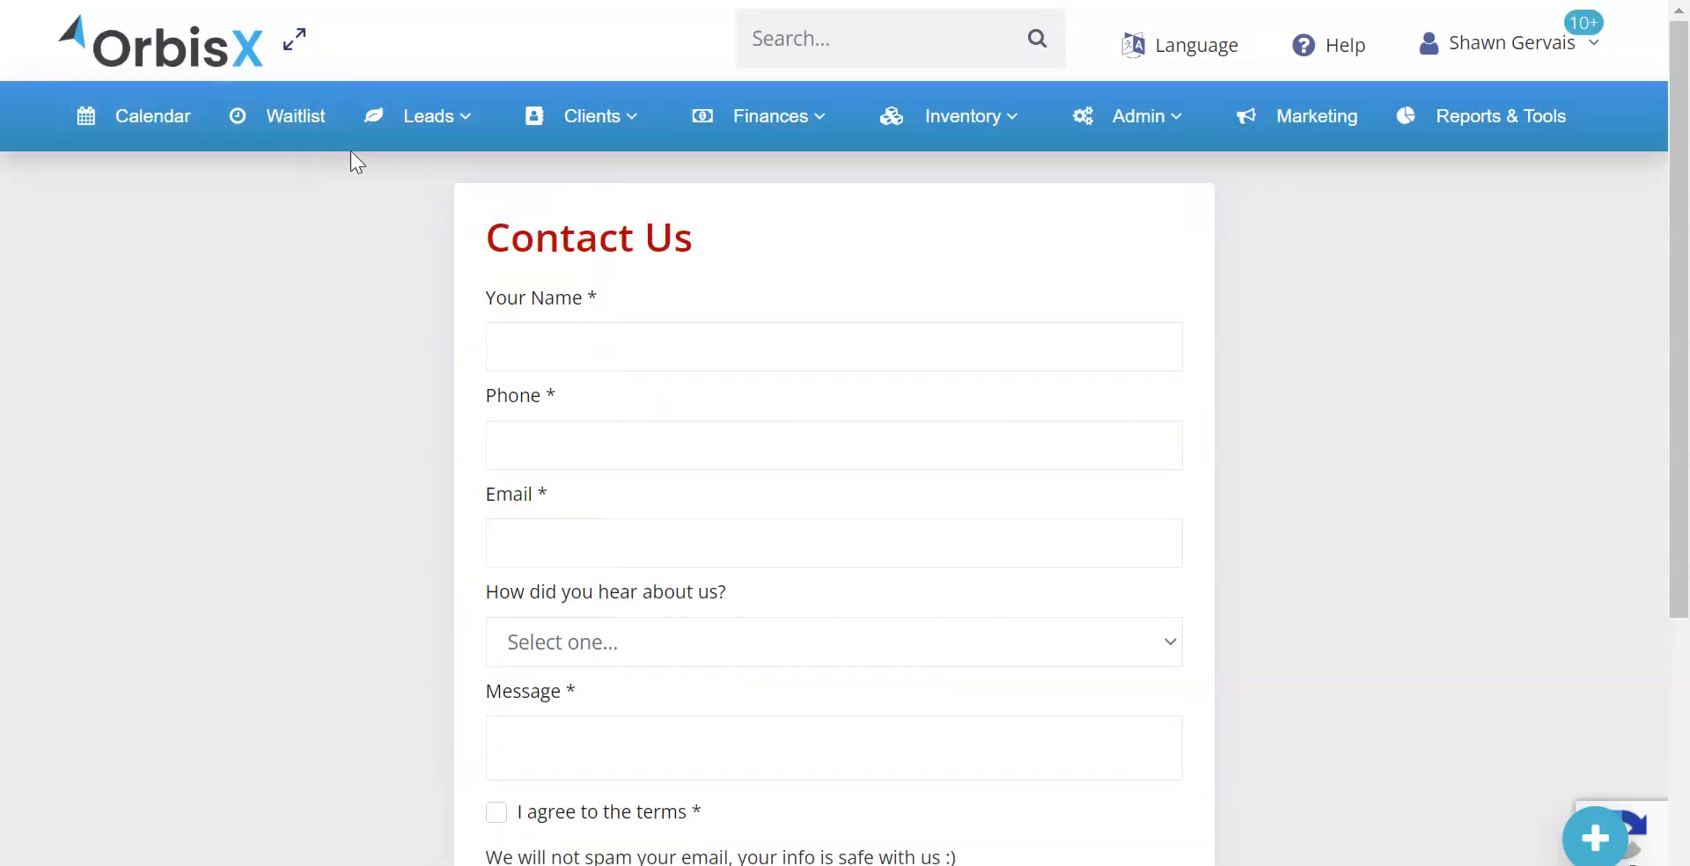
mouse_move(733, 108)
scroll(564, 255, "down", 4)
scroll(493, 299, "up", 5)
key("Escape")
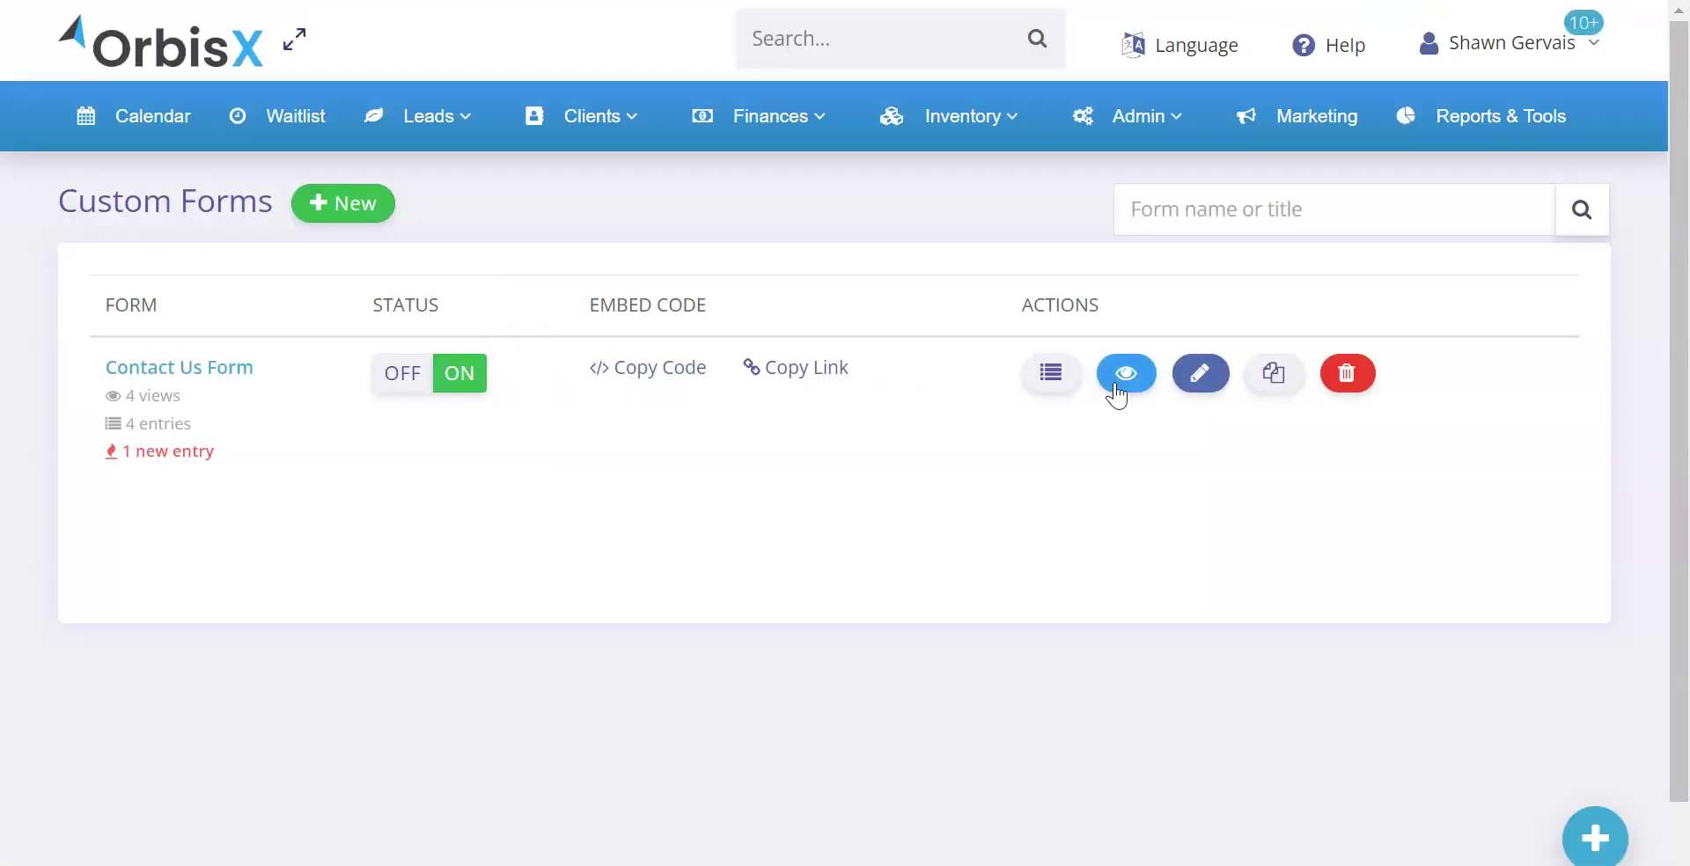
Copy the Contact Us form's iframe embed code and paste it into Notepad
left_click(819, 368)
left_click(415, 473)
left_click(643, 378)
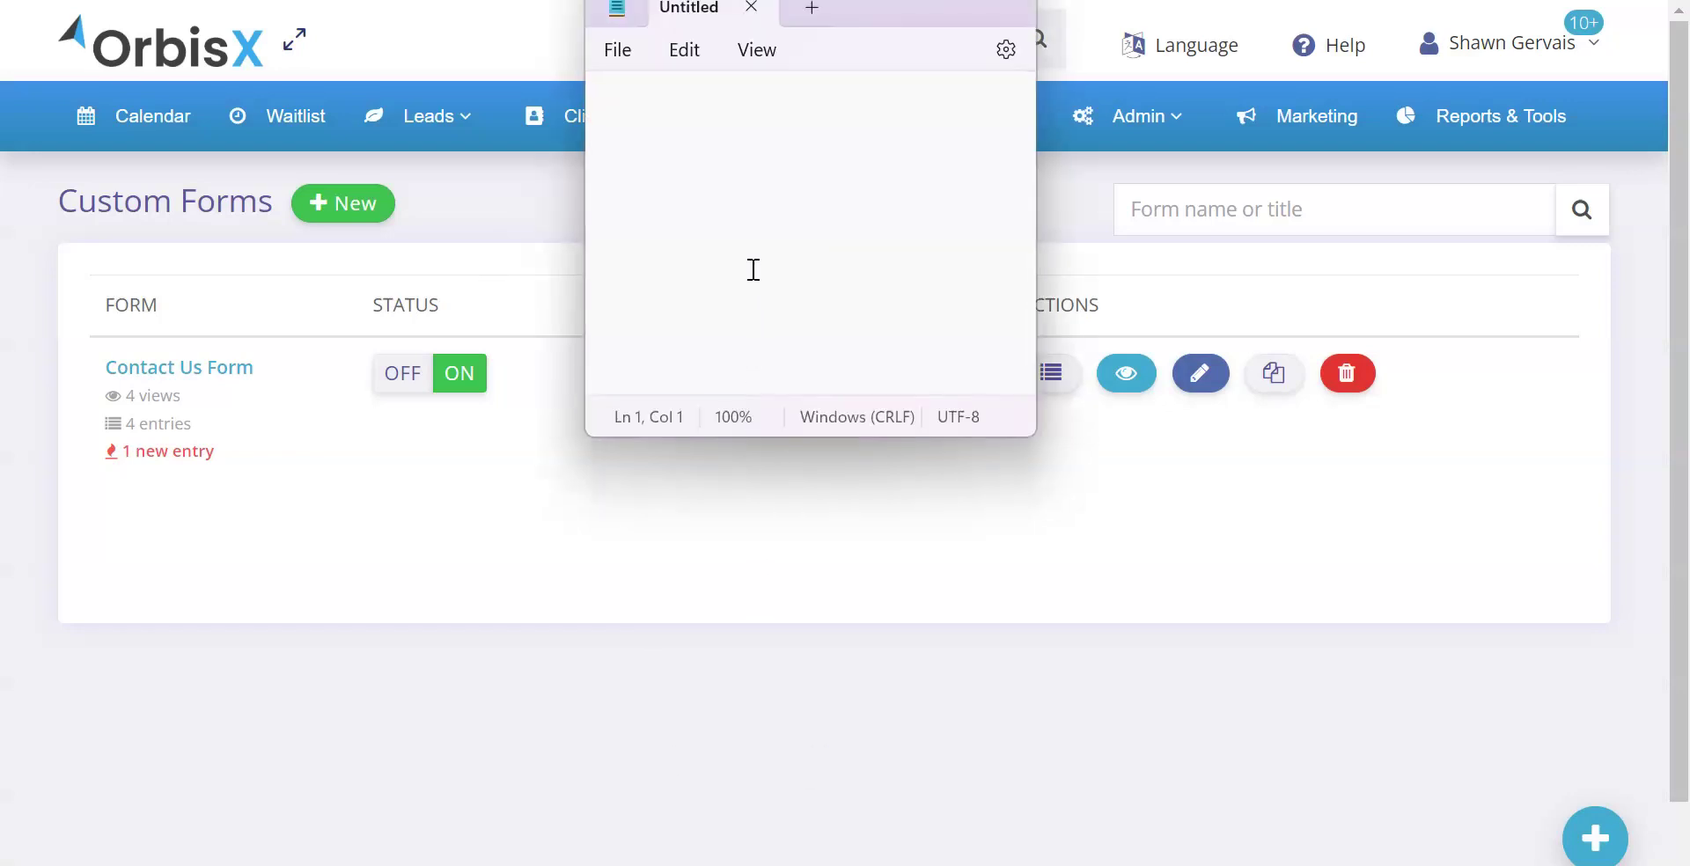
type("<iframe src=\"https://orbisx.ca/app/form/VSSSV/VSSSd\" style=\"border:0px #ffffff none; max-width:2000px;\" name=\"OrbisXCustomFormVSSSd\" scrolling=\"yes\" frameborder=\"0\" marginheight=\"0px\" marginwidth=\"0px\" height=\"800px\" width=\"100%\" allowfullscreen></iframe>")
left_click_drag(858, 19, 620, 172)
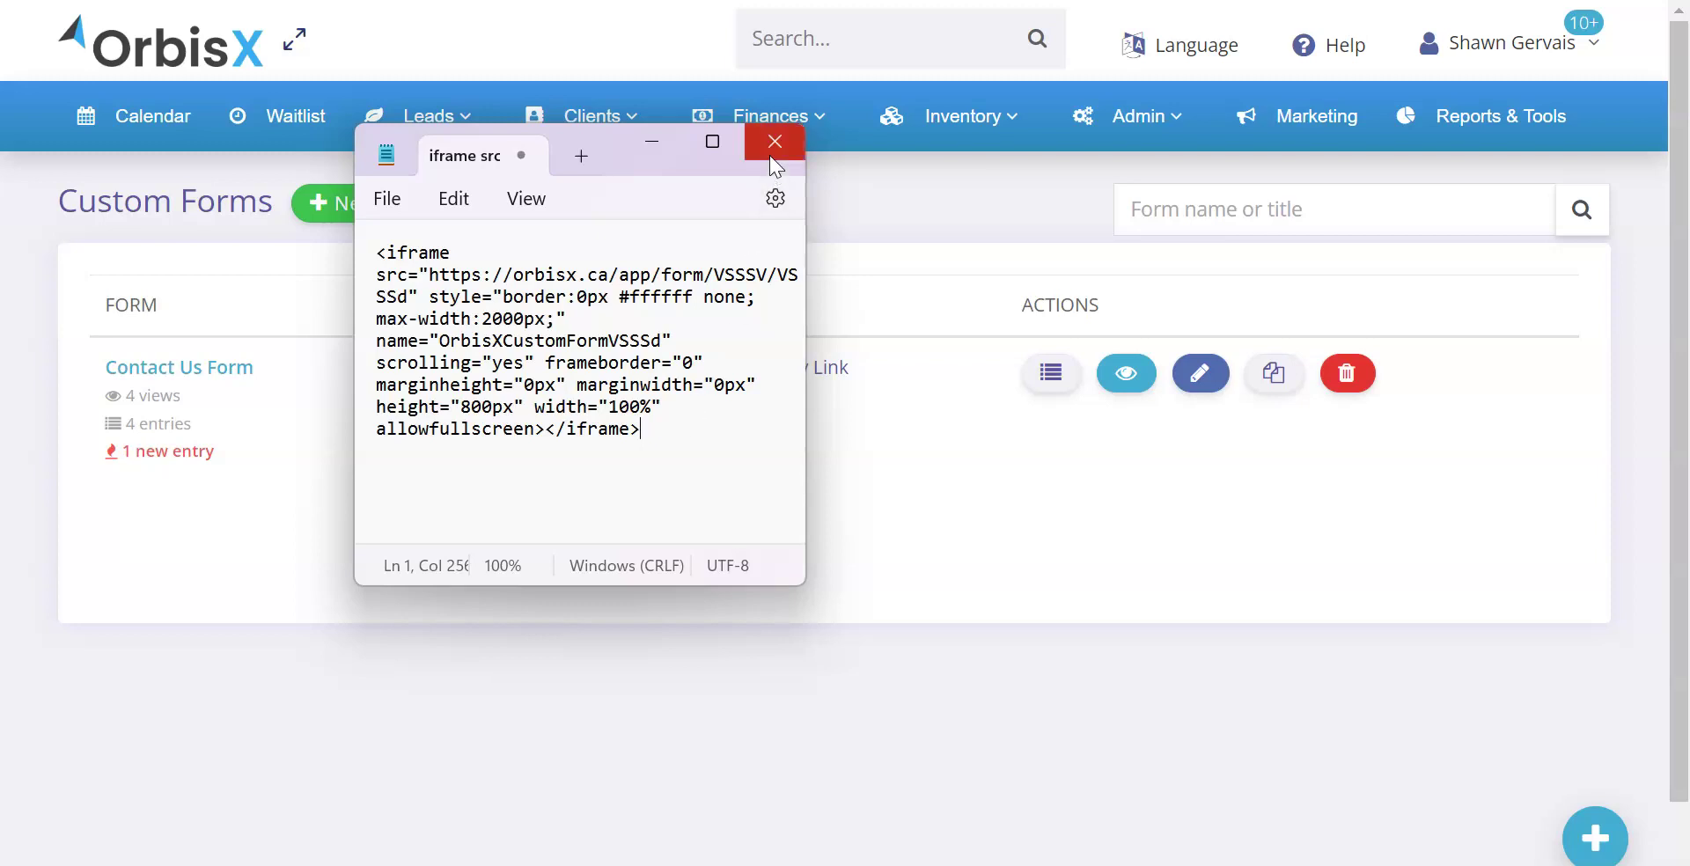
Replace the pasted embed code with the form's shareable link, then close Notepad unsaved
left_click(712, 349)
key("ctrl+a")
key("BackSpace")
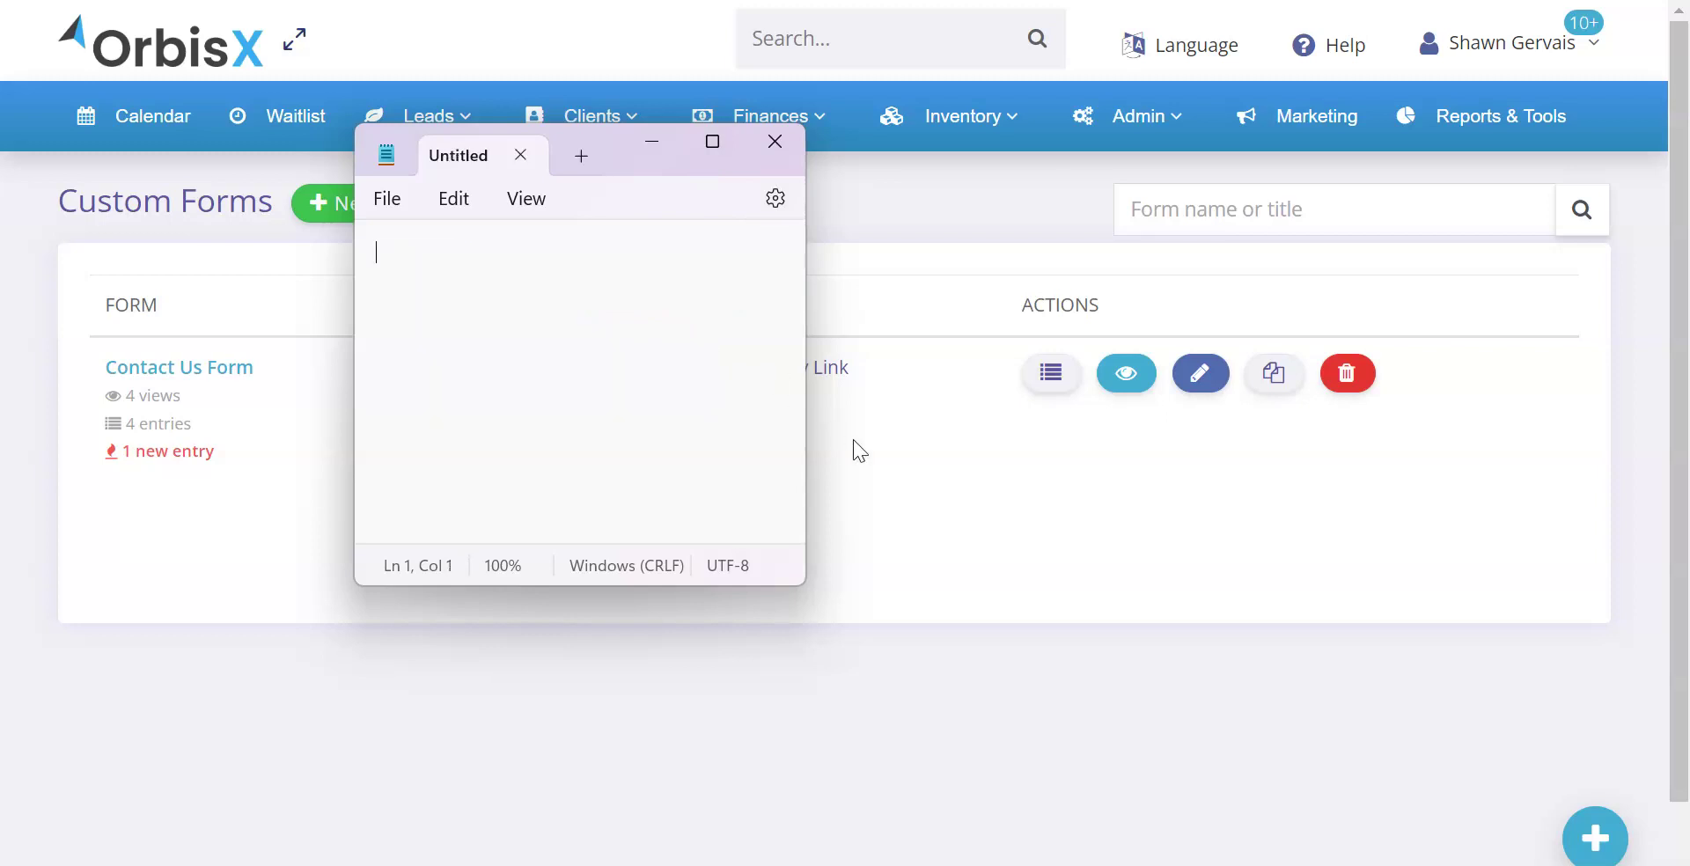
left_click(808, 372)
left_click(808, 372)
key("alt+Tab")
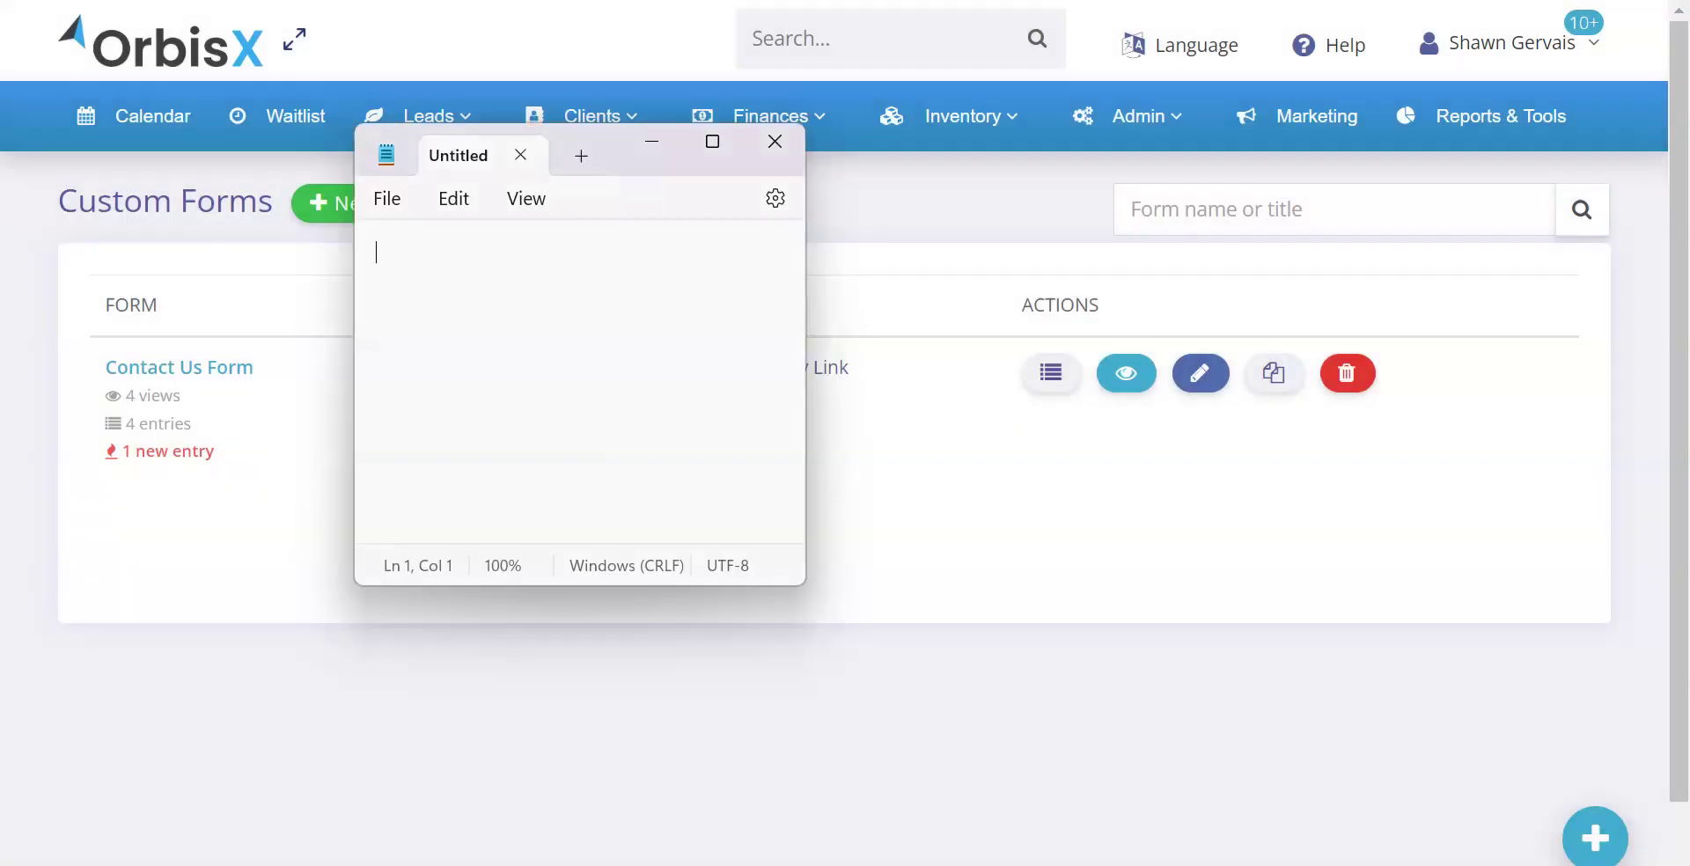
key("ctrl+v")
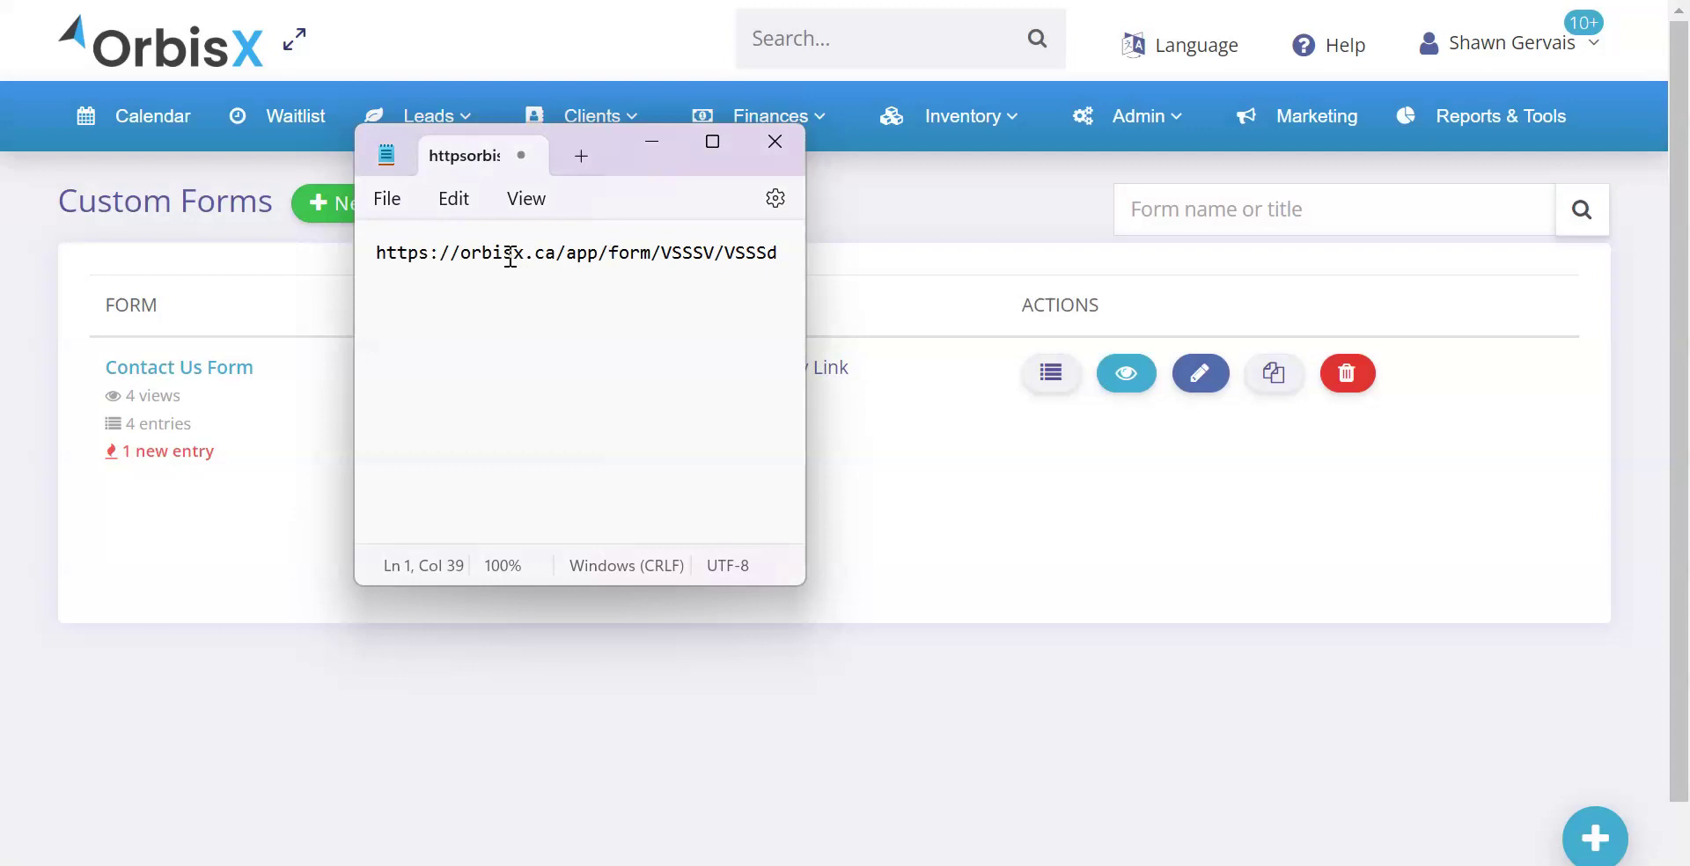
left_click(767, 148)
left_click(623, 437)
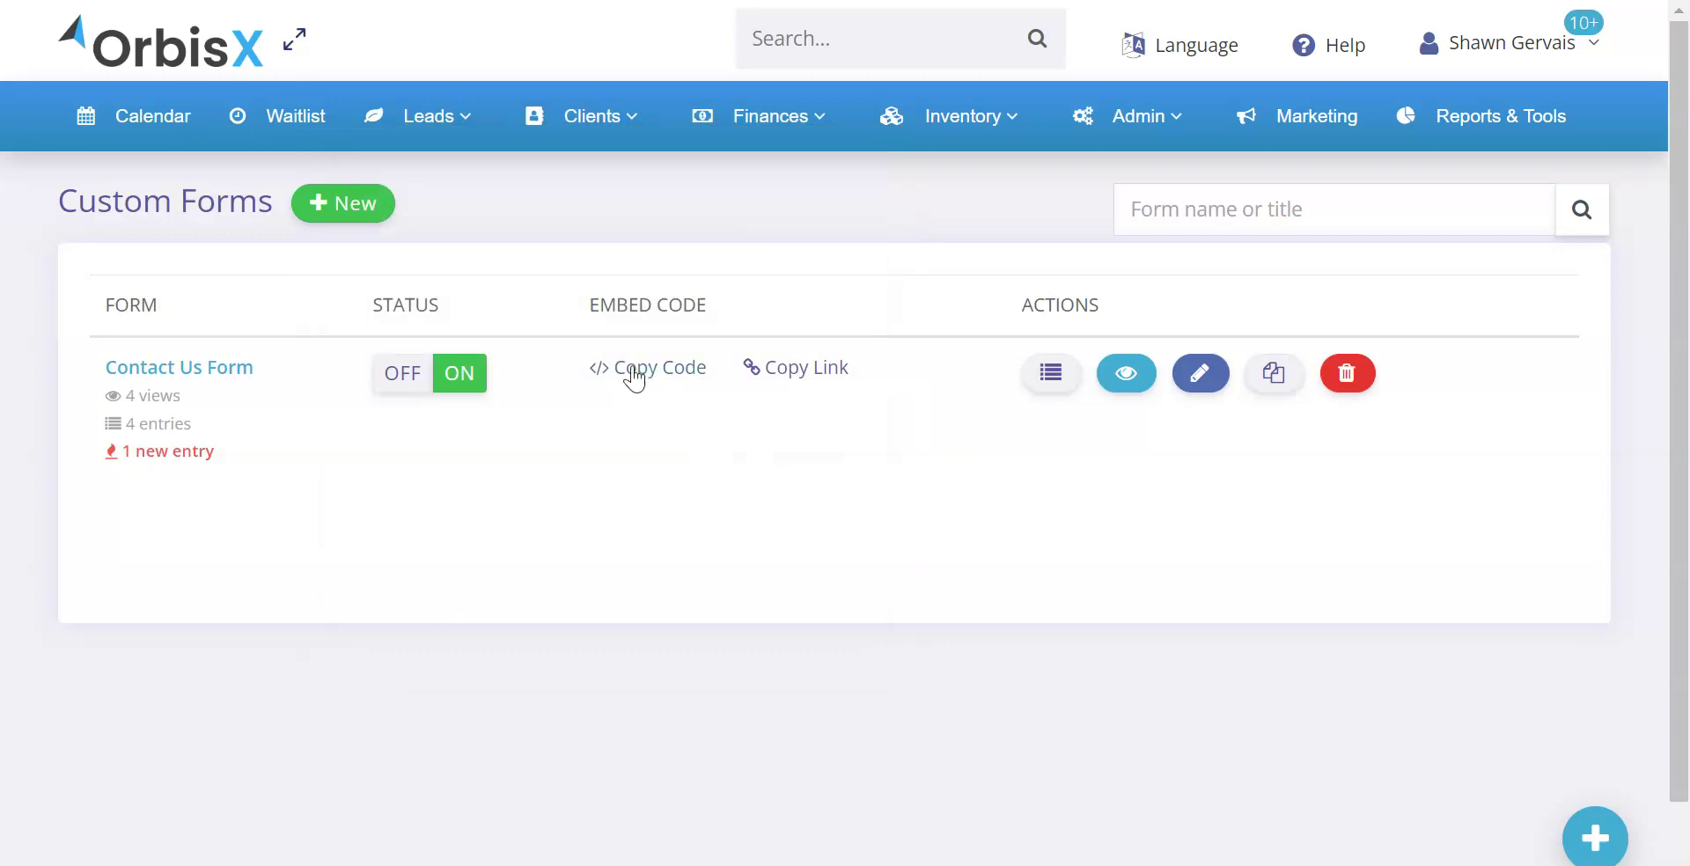
Open the Contact Us form link in an incognito window, exit fullscreen and move it right
left_click(428, 116)
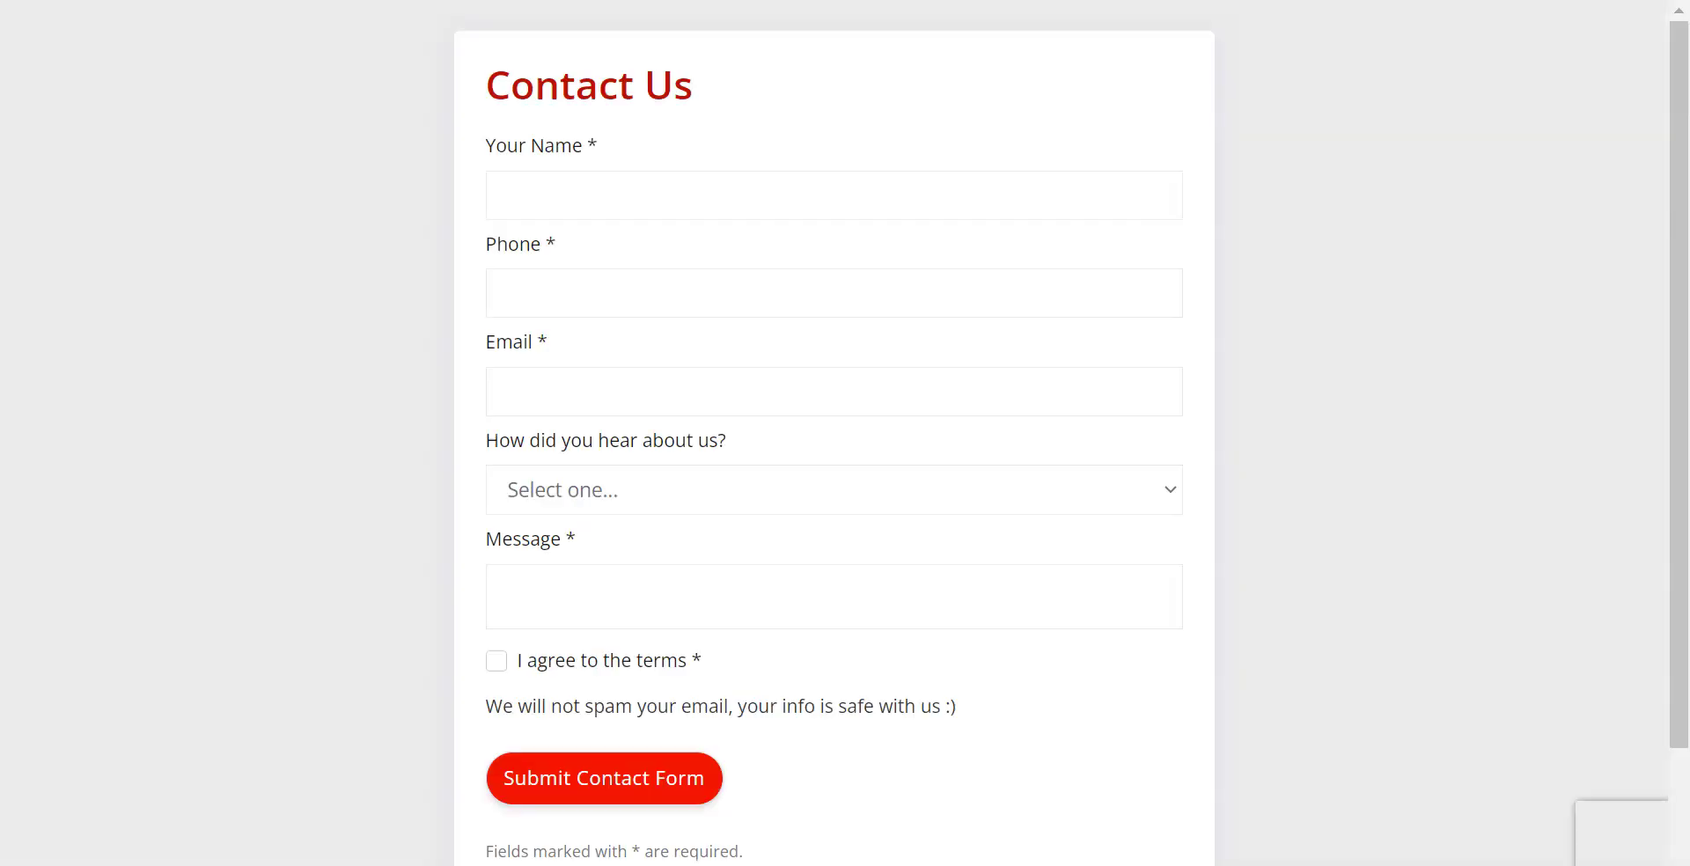
mouse_move(1588, 801)
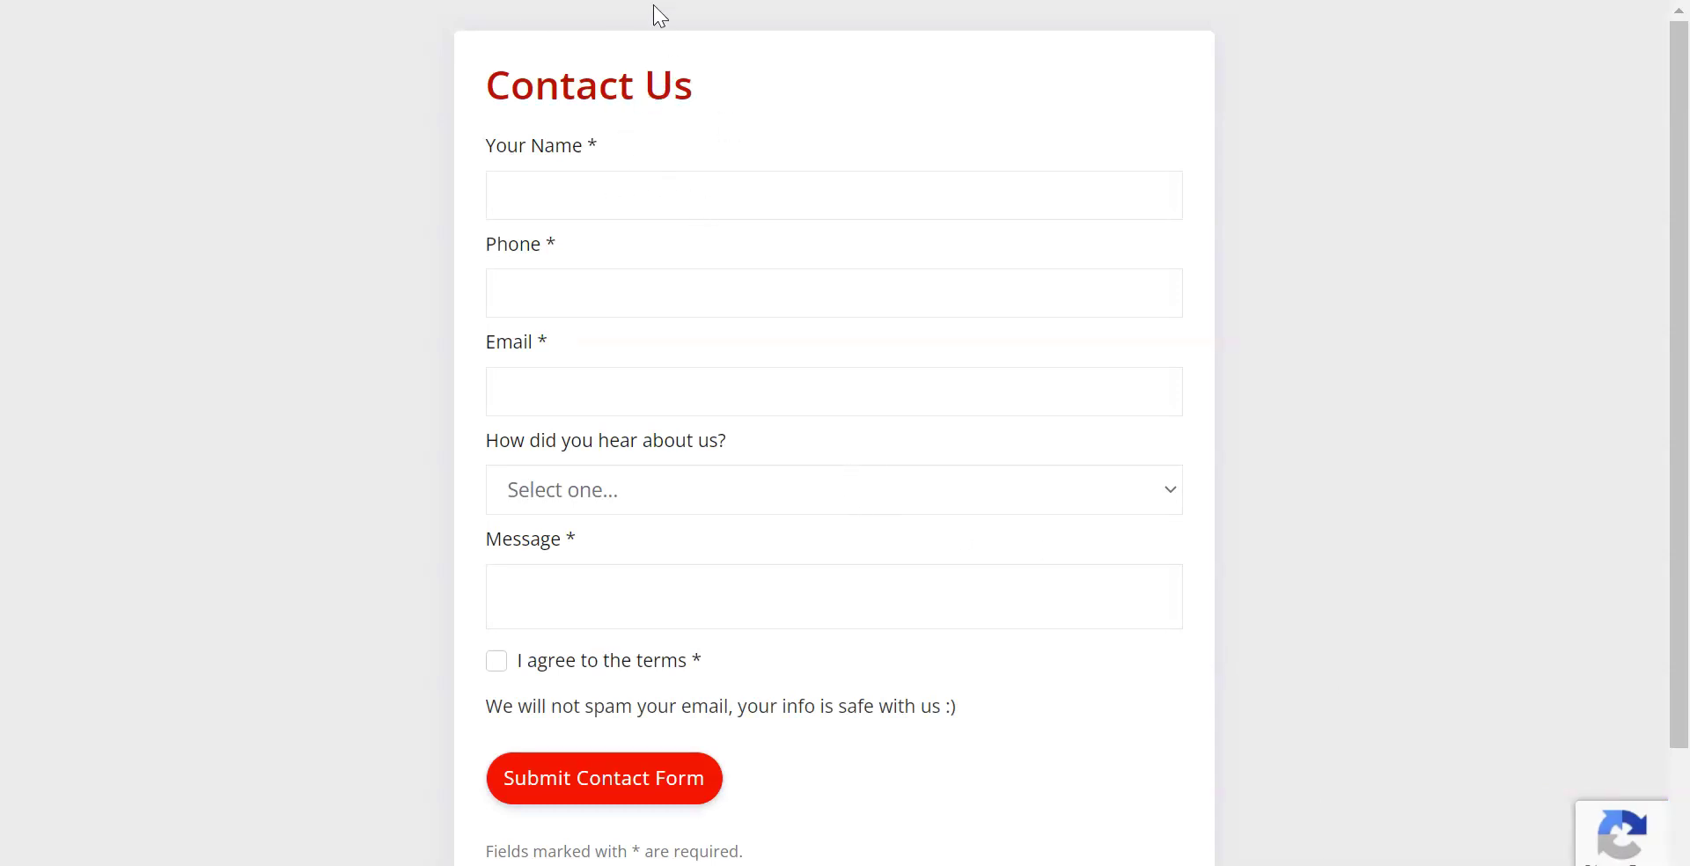
key("F11")
left_click_drag(745, 7, 1003, 69)
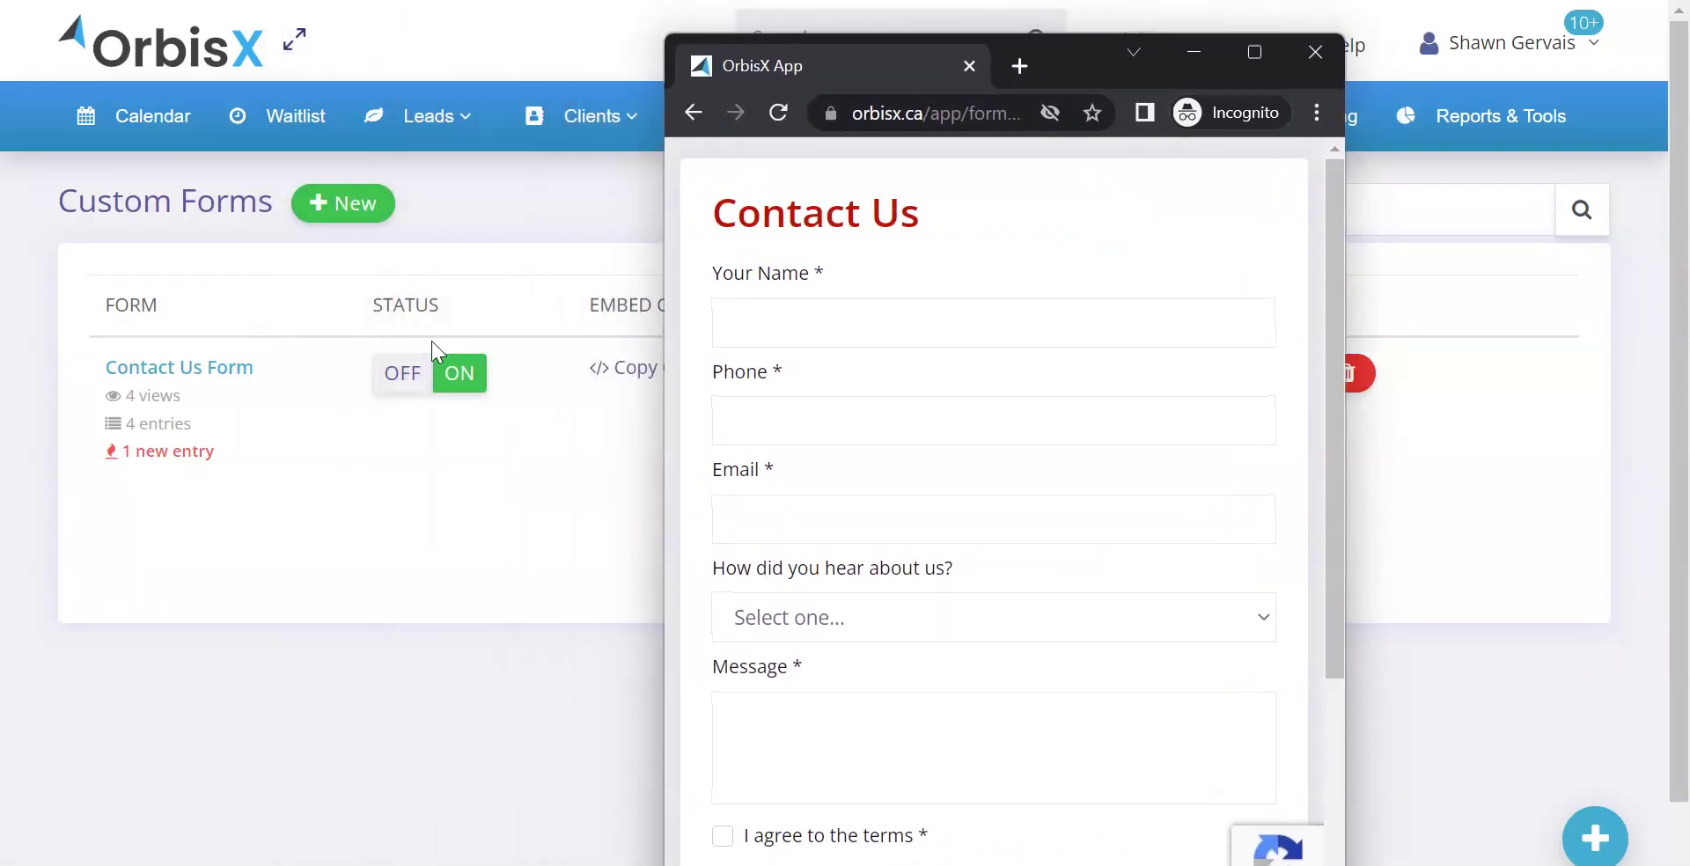
Switch the Contact Us Form off and reload its public page to show the inactive message
left_click(401, 387)
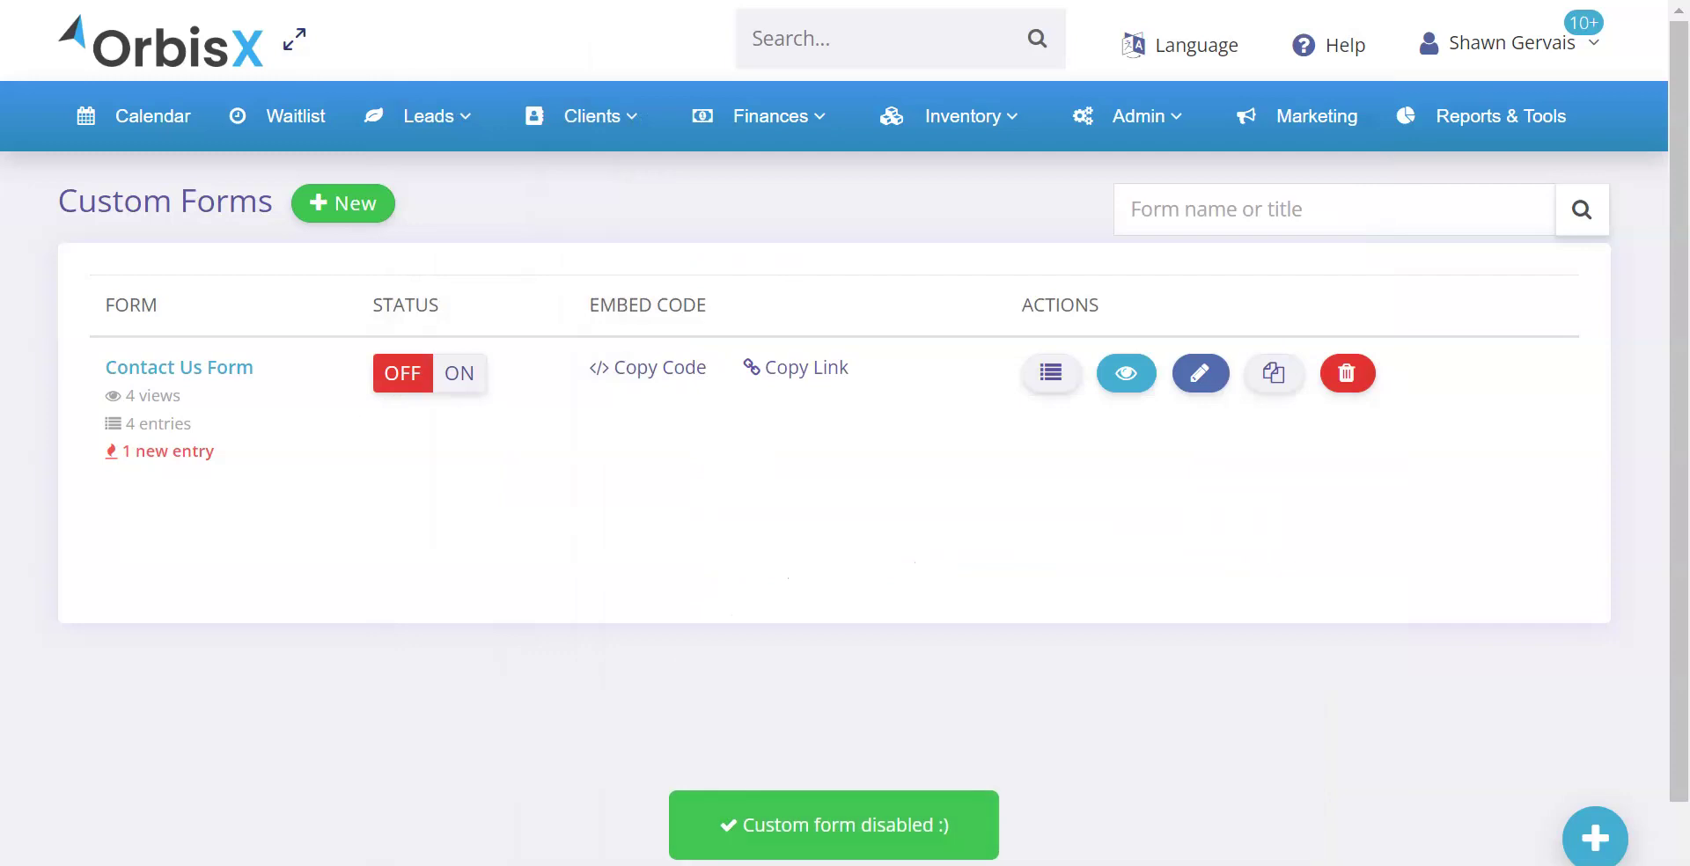
key("alt+Tab")
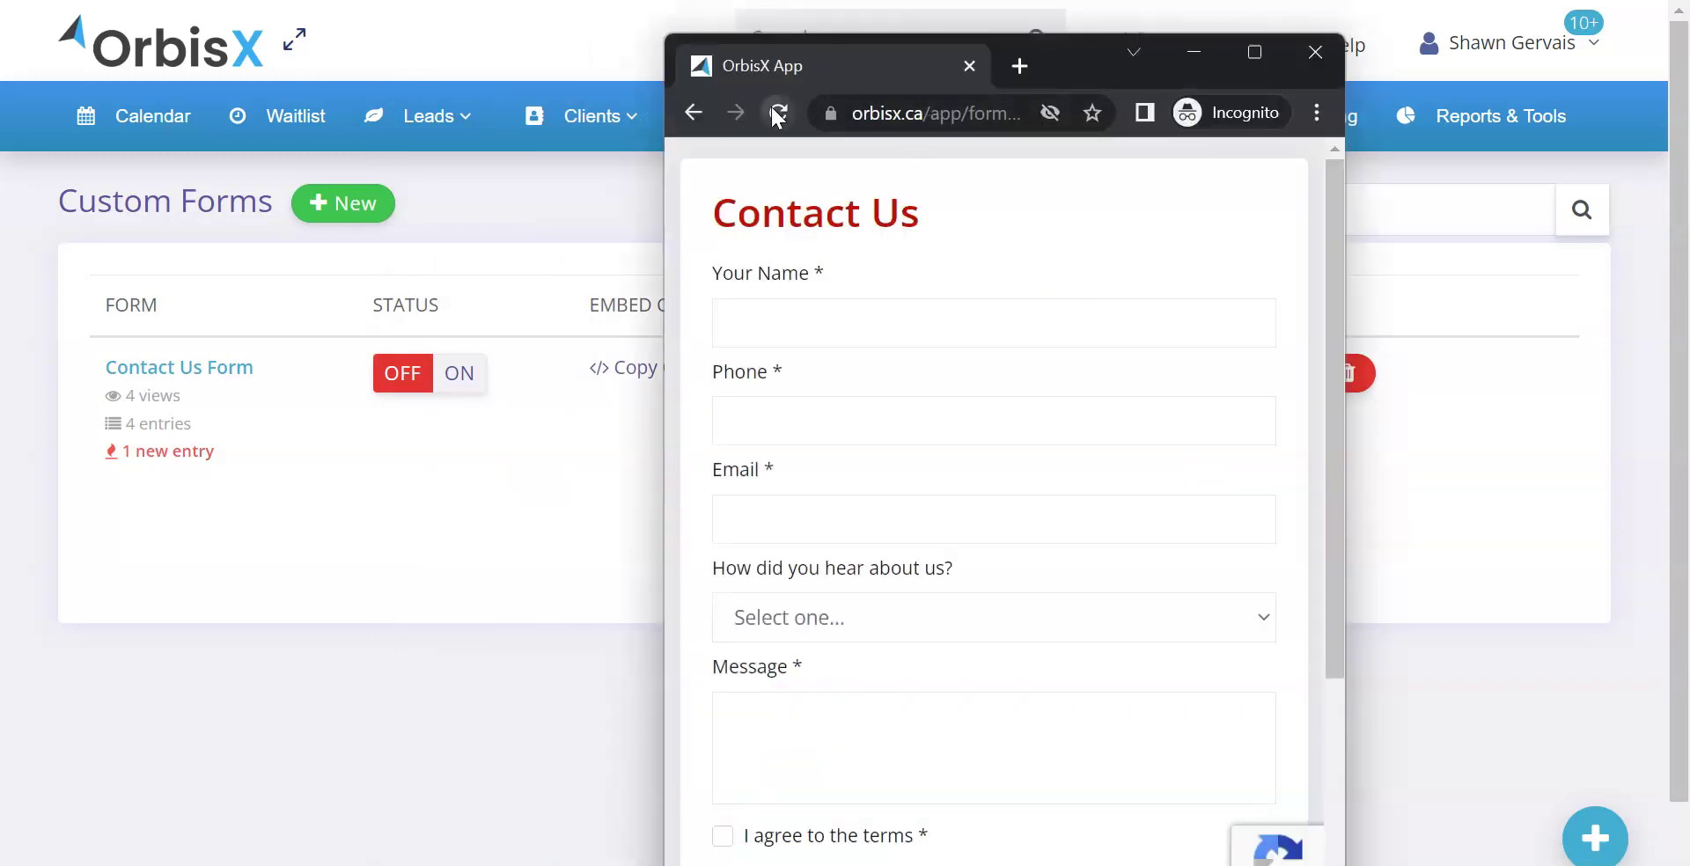
left_click(778, 111)
left_click_drag(743, 161, 897, 172)
Switch the Contact Us Form back on and reload the incognito page to show it live
left_click(954, 176)
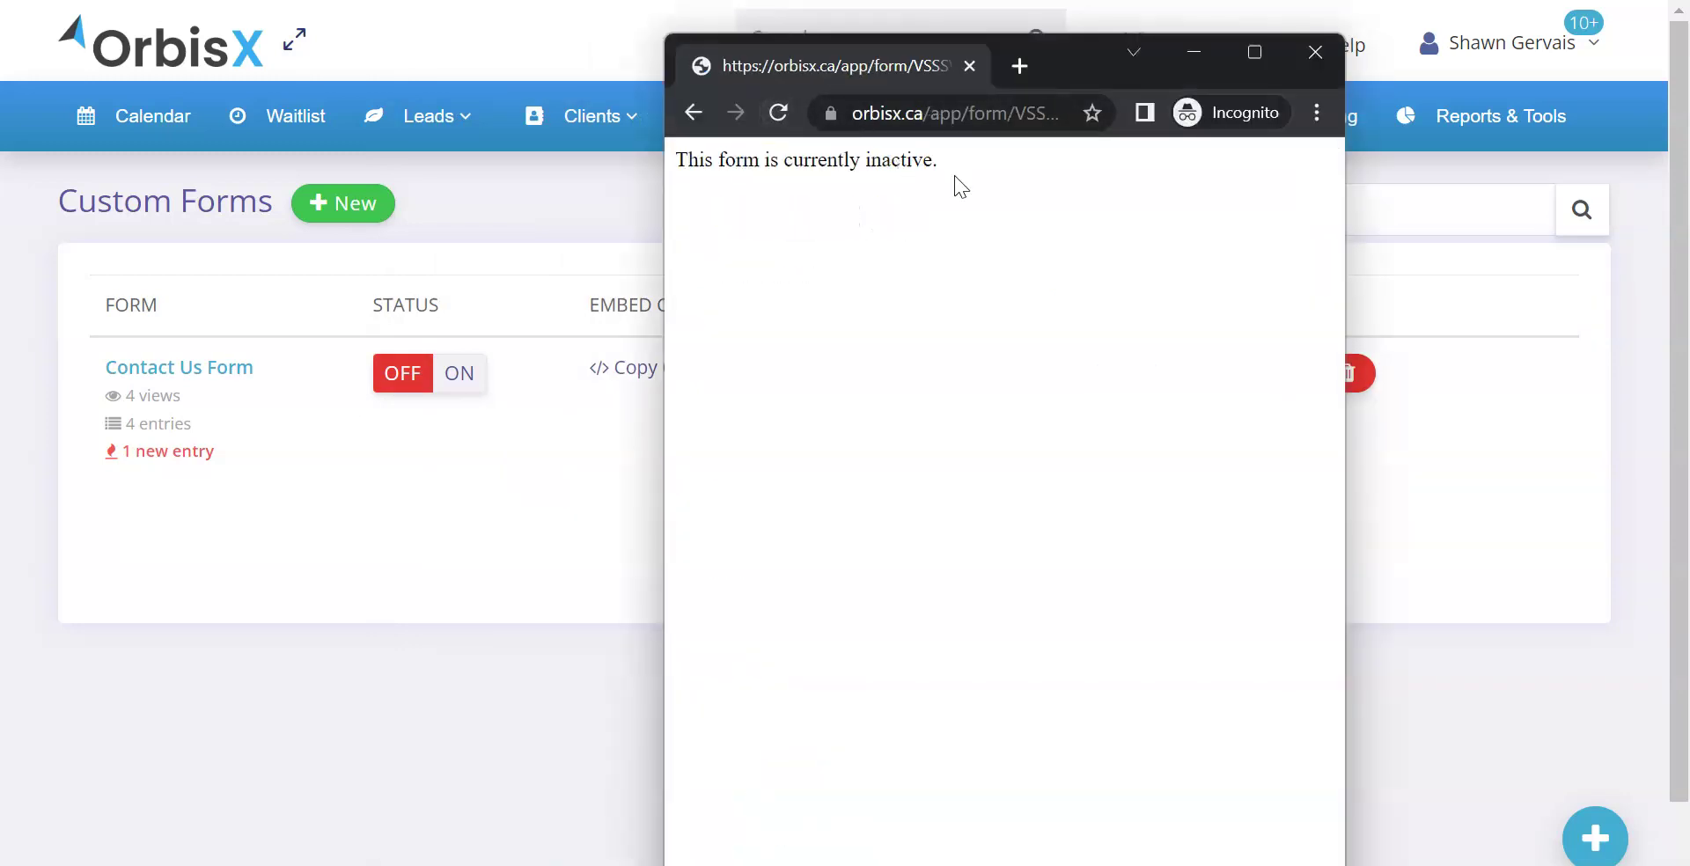
left_click(459, 378)
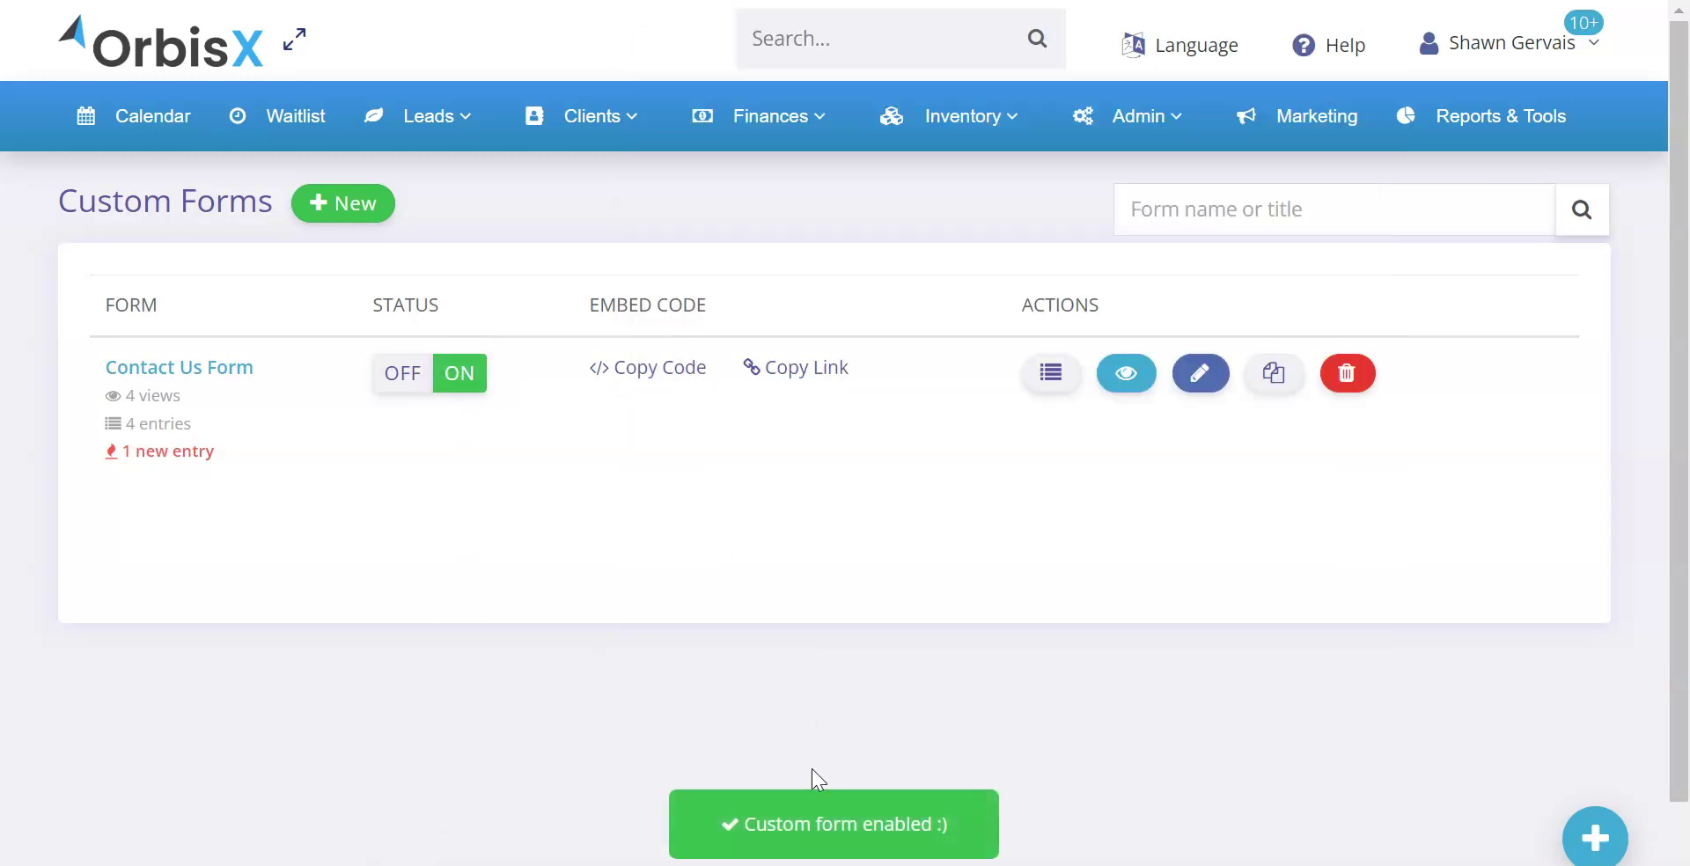
left_click(728, 827)
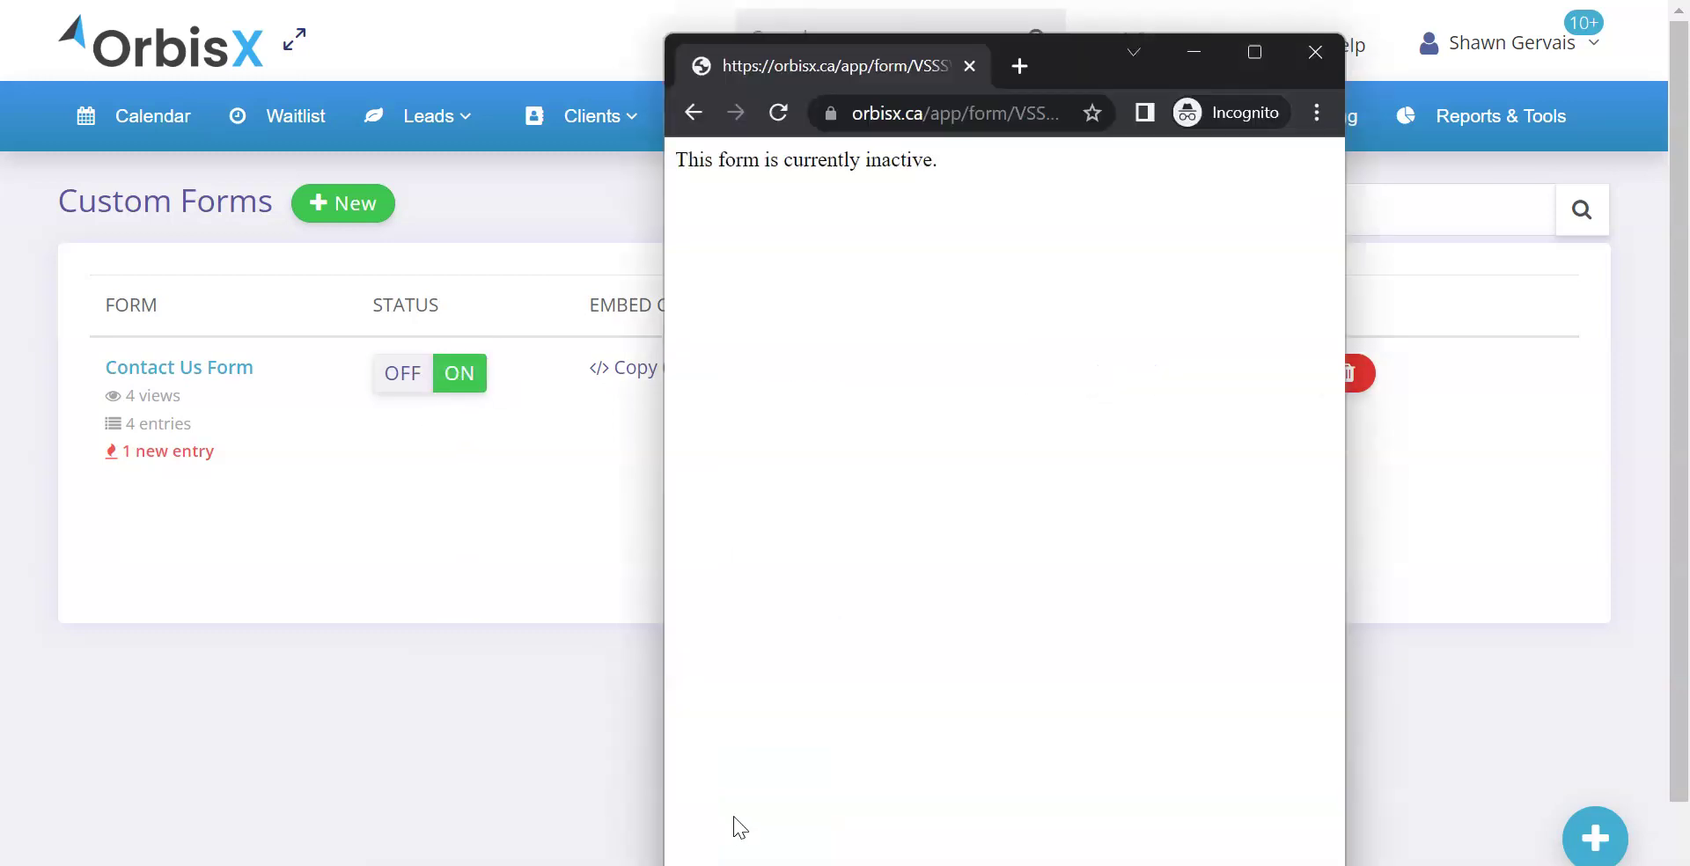
left_click(778, 112)
Maximize and scroll through the live Contact Us form, then close the incognito window with Ctrl+W
left_click(1254, 55)
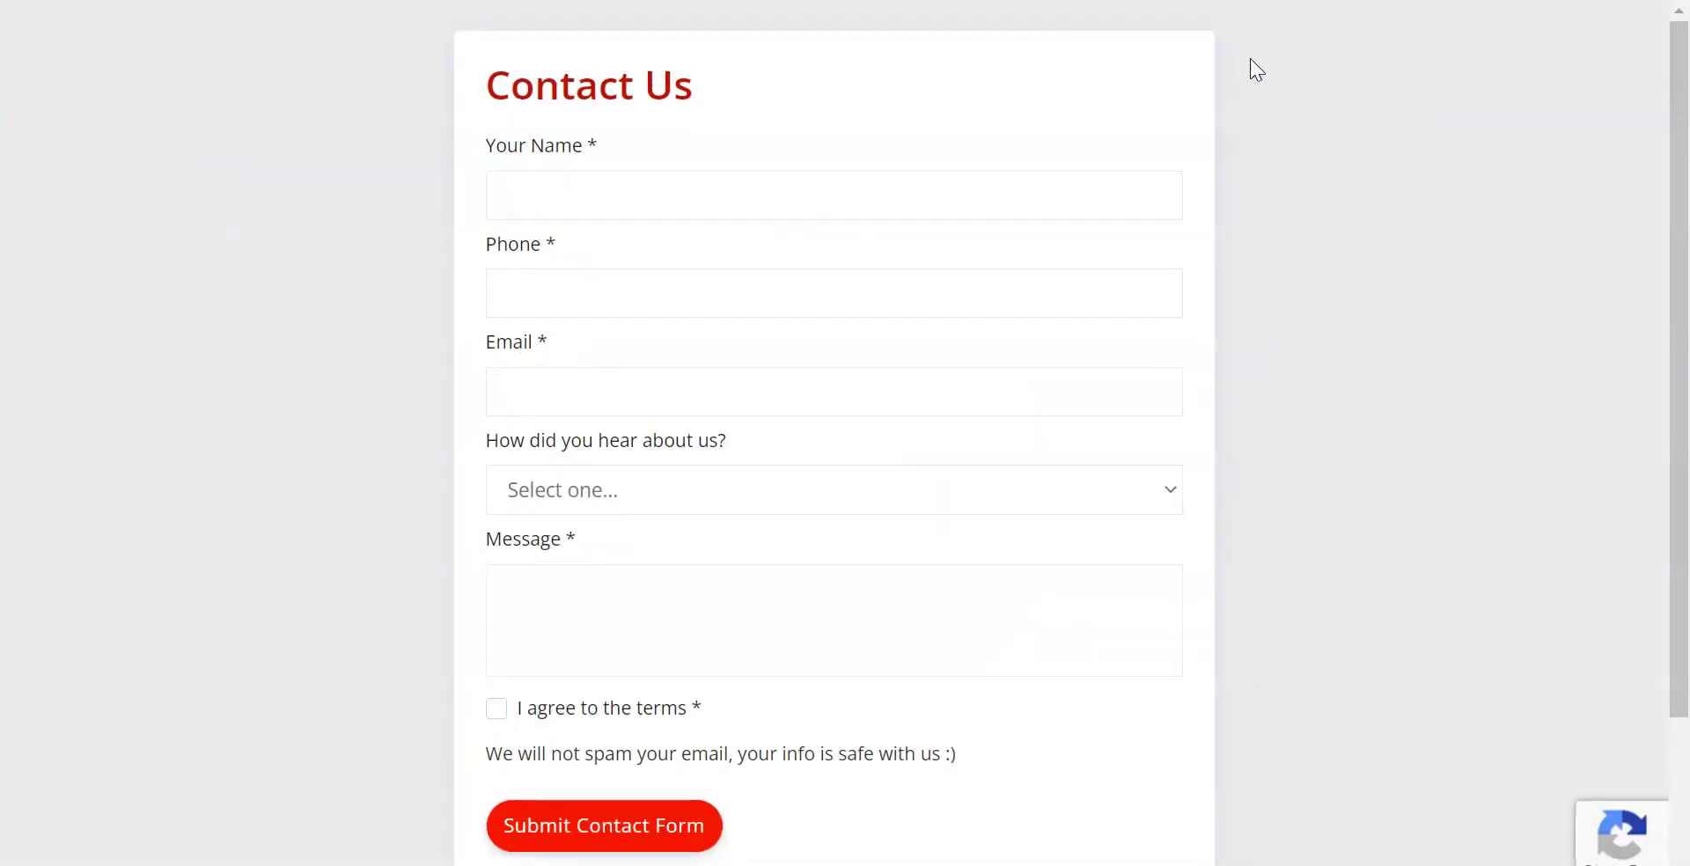
left_click_drag(402, 80, 927, 208)
left_click(924, 208)
left_click(426, 283)
scroll(428, 282, "down", 3)
scroll(428, 283, "up", 3)
left_click_drag(549, 146, 592, 148)
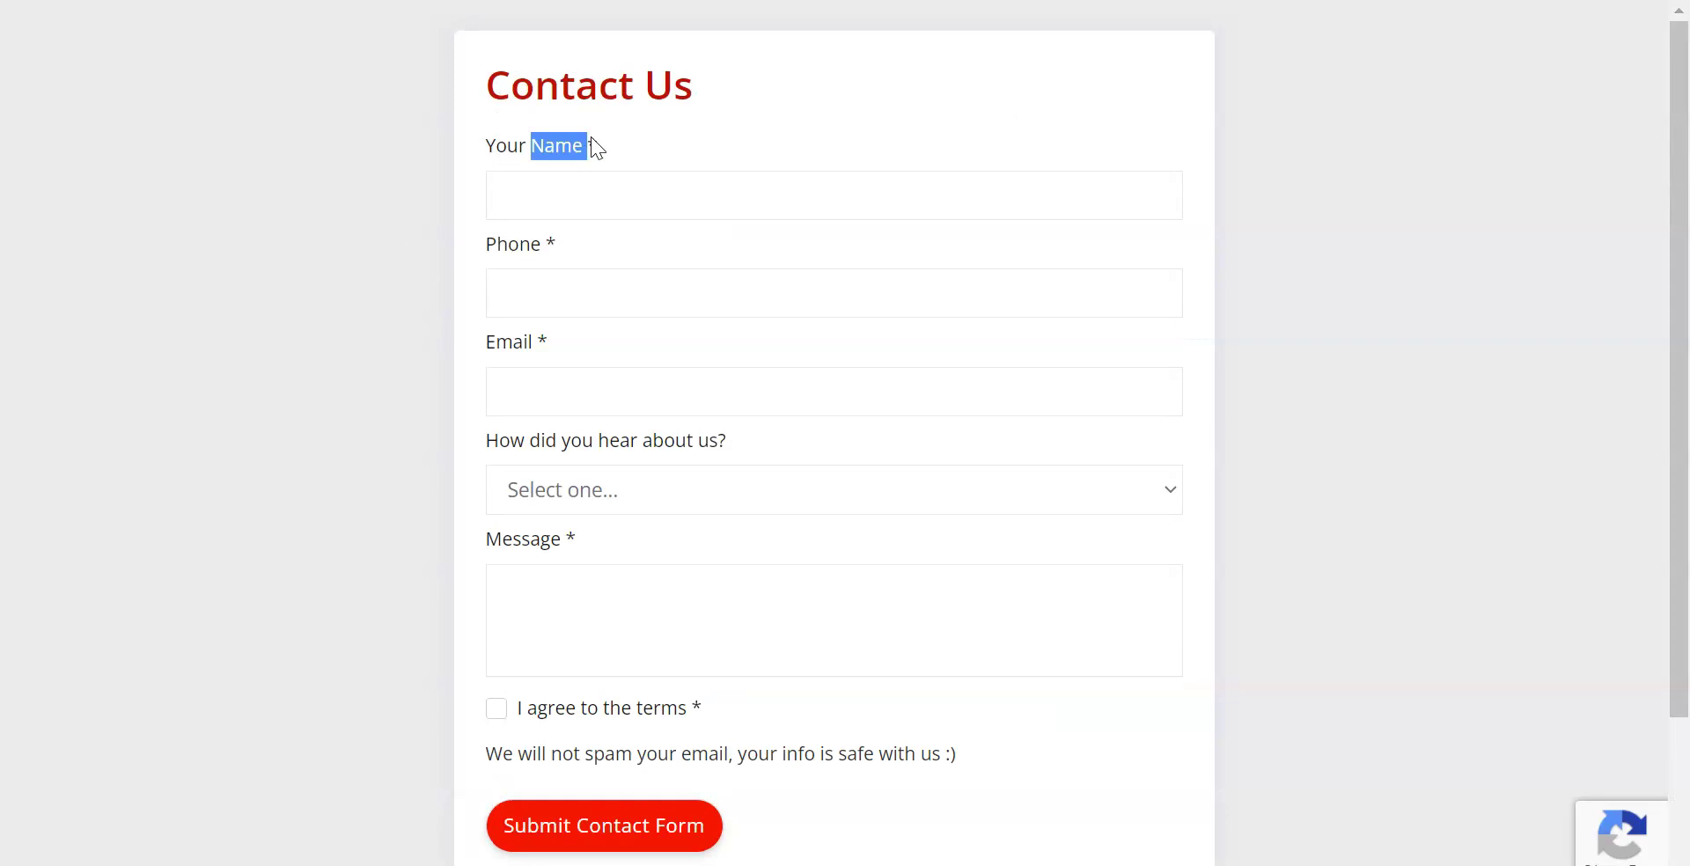
left_click_drag(560, 86, 674, 85)
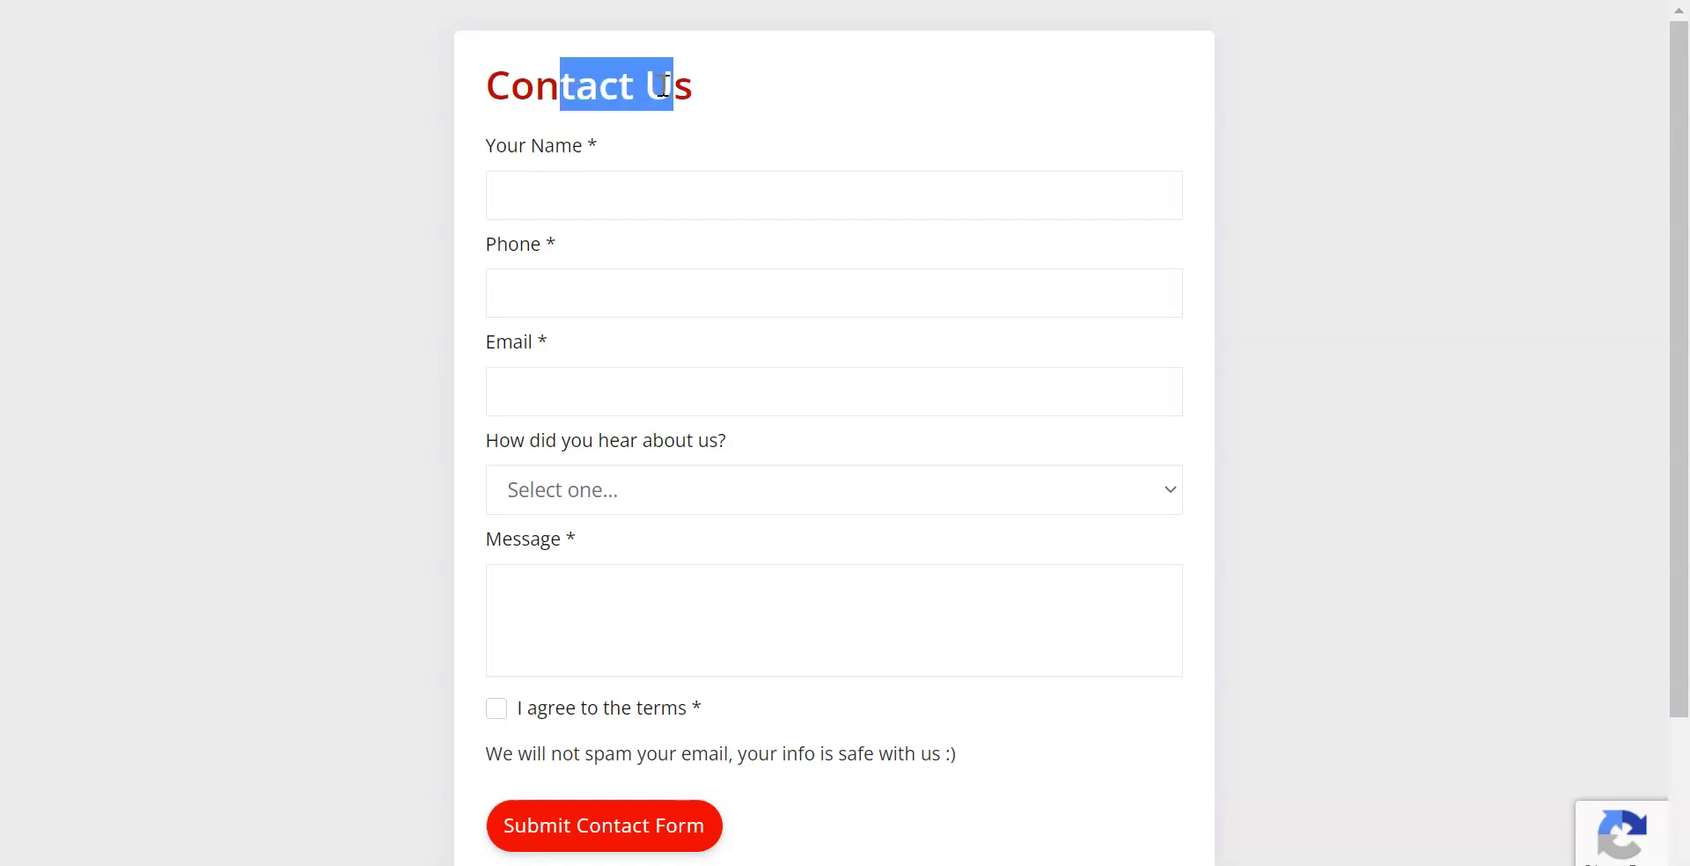
left_click(310, 177)
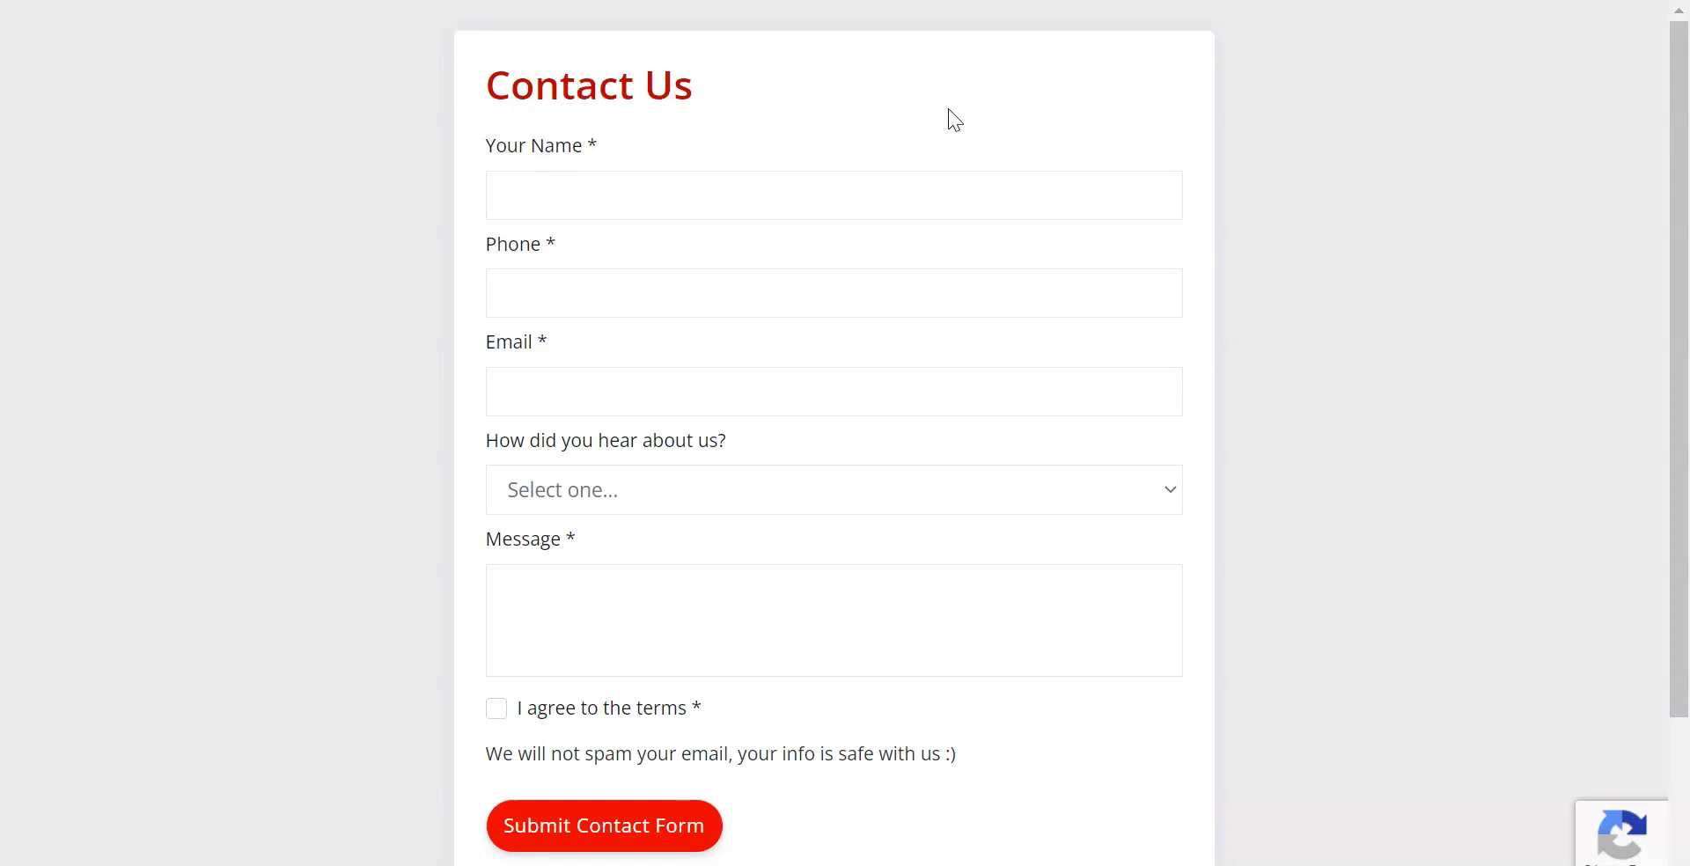
scroll(792, 510, "down", 3)
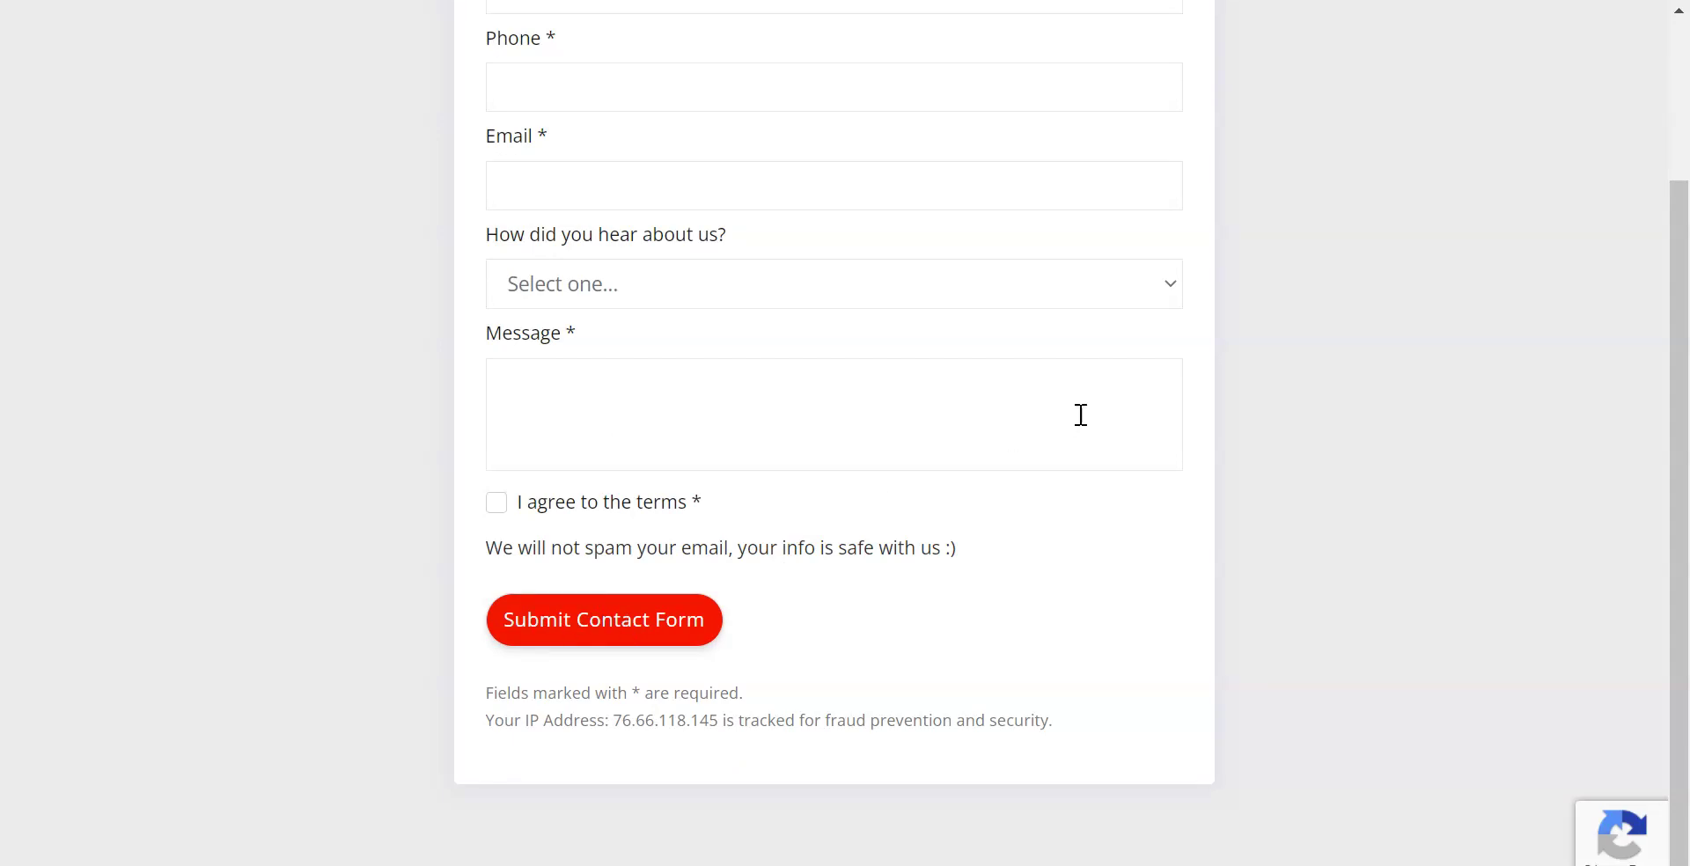
scroll(1176, 407, "up", 3)
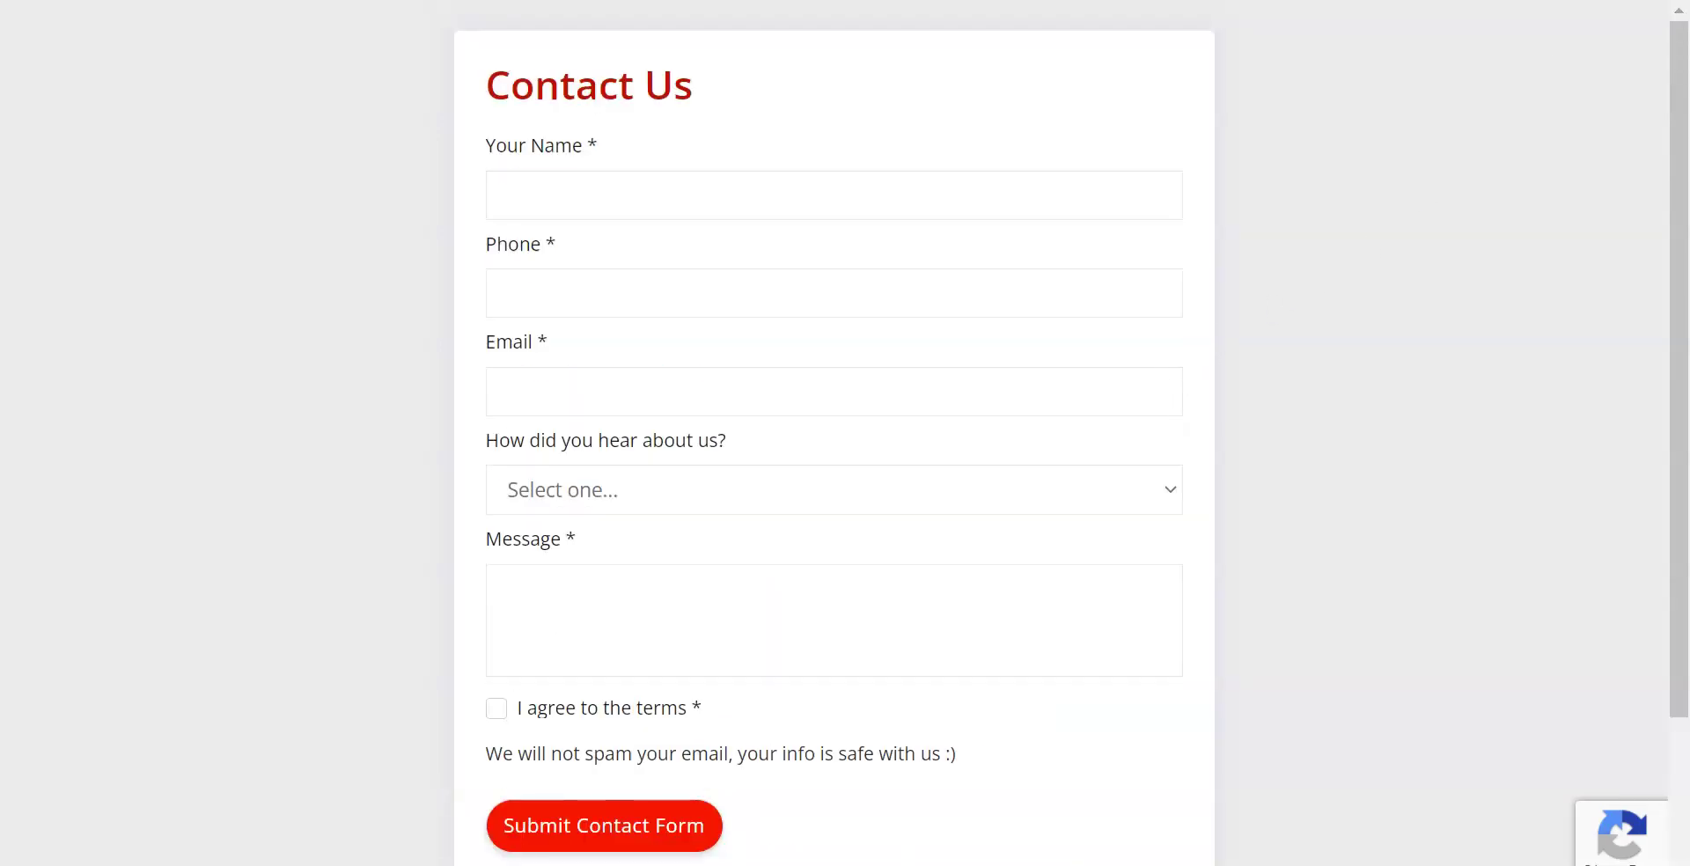
key("ctrl+w")
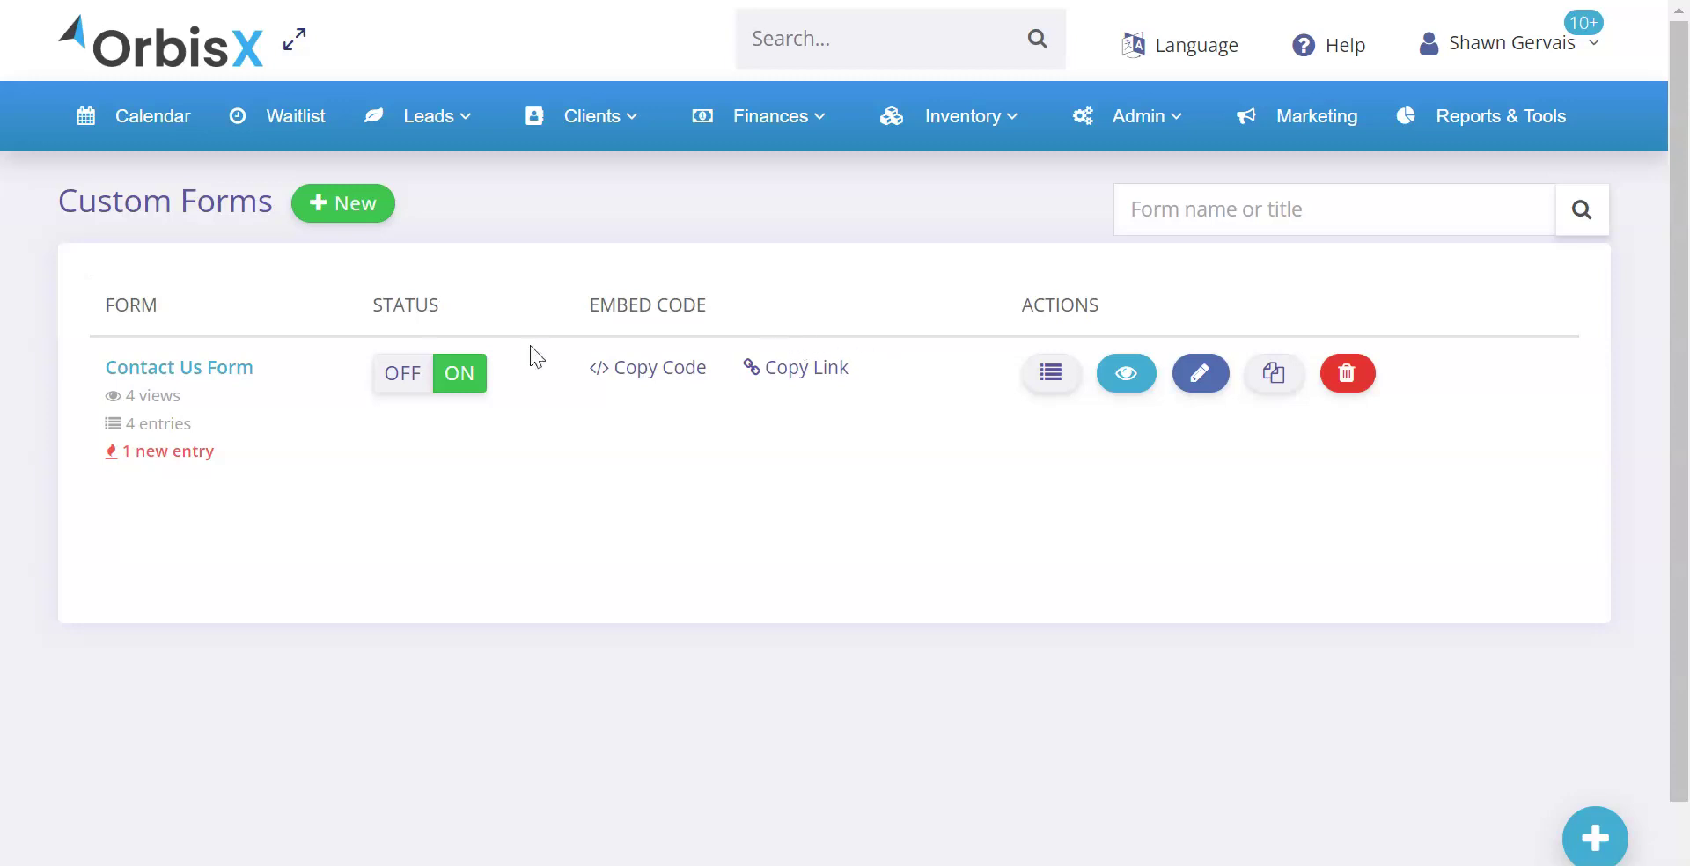
Start a new custom form and browse its Edit and Layout tabs
left_click(334, 214)
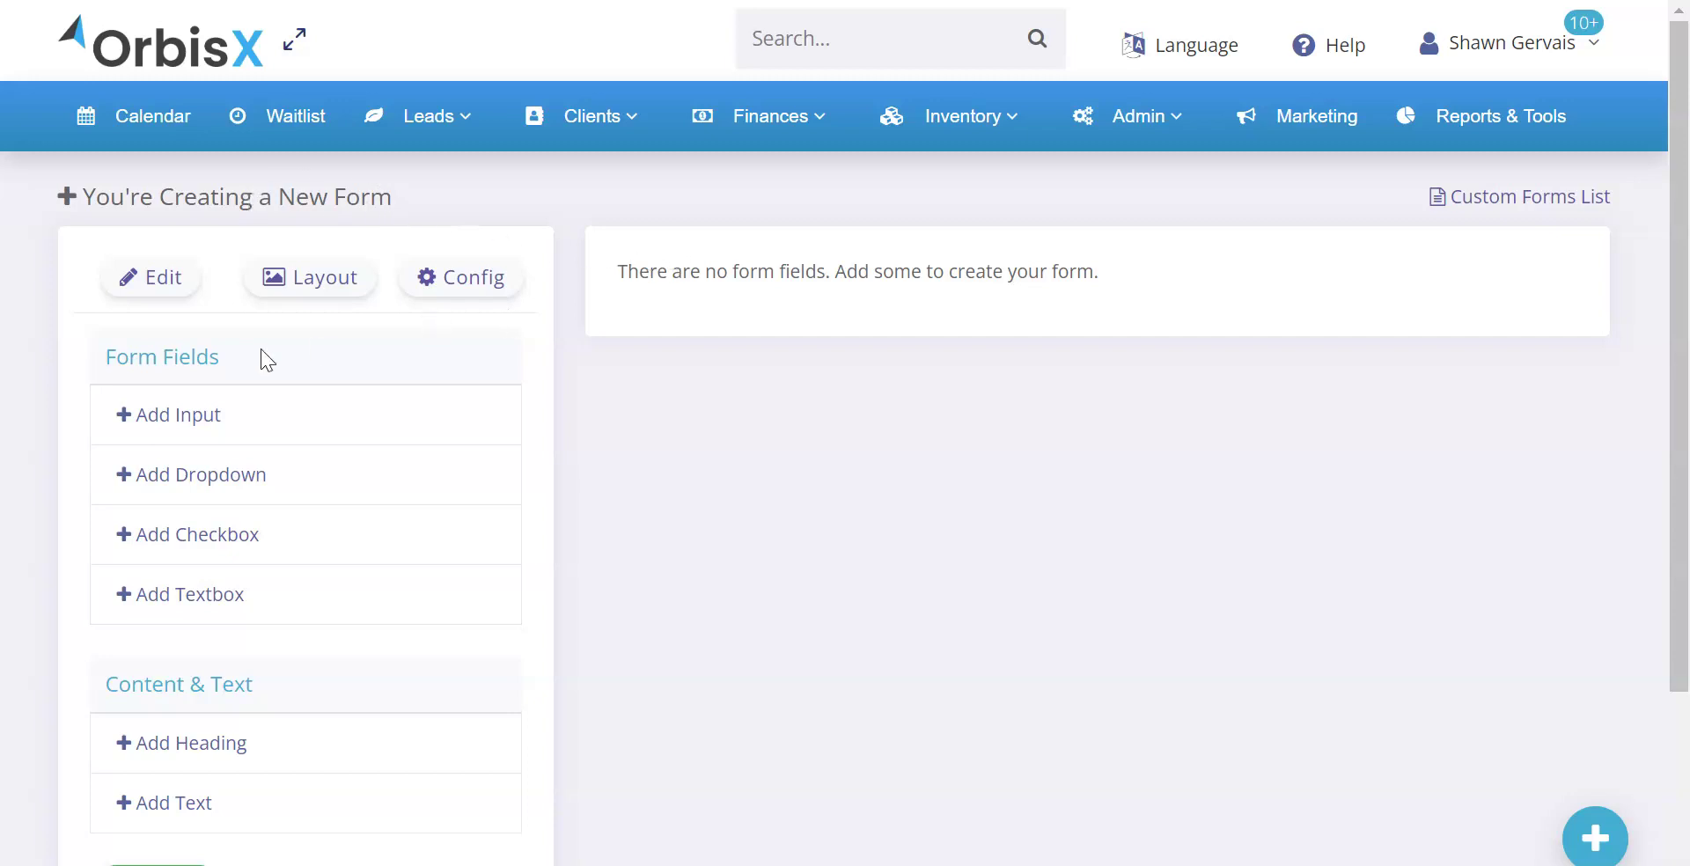
left_click(159, 288)
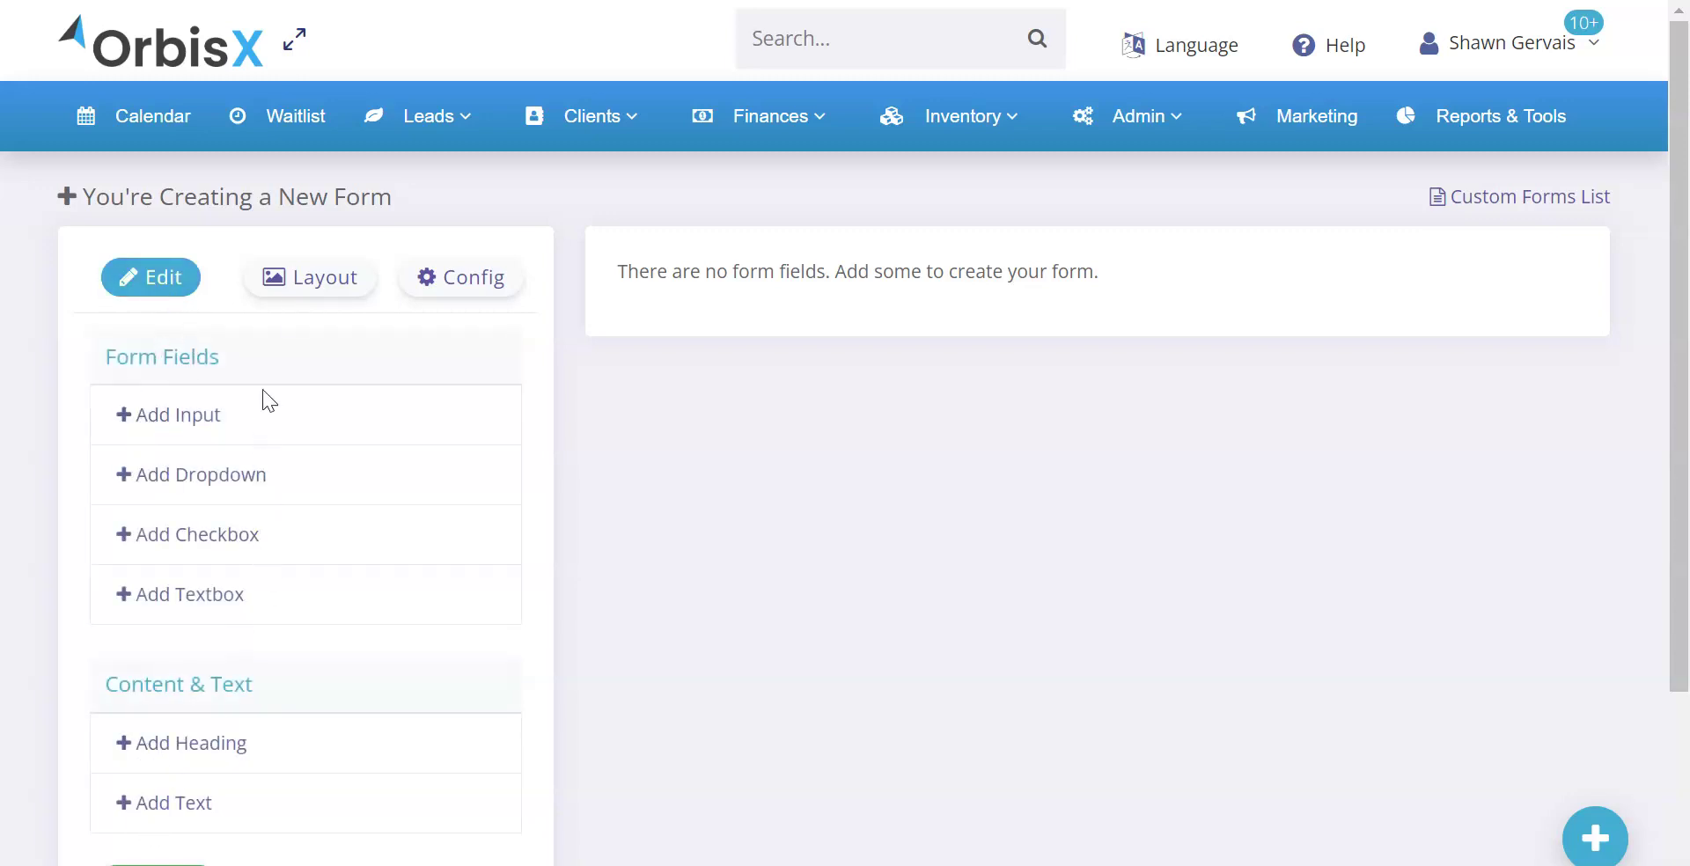
left_click(313, 289)
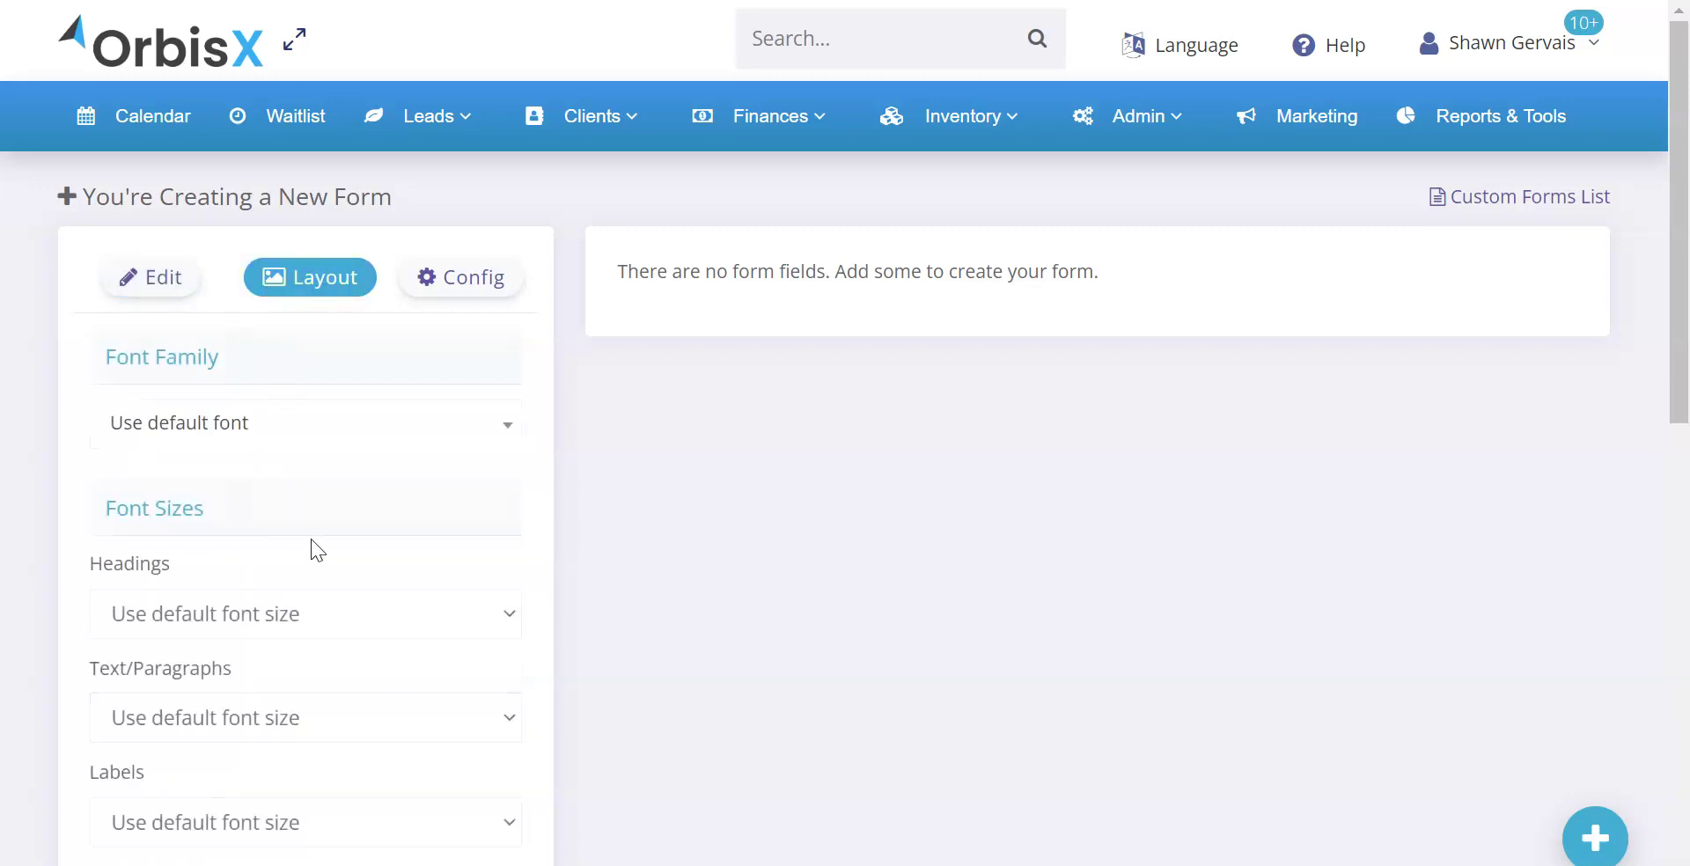
scroll(279, 626, "down", 8)
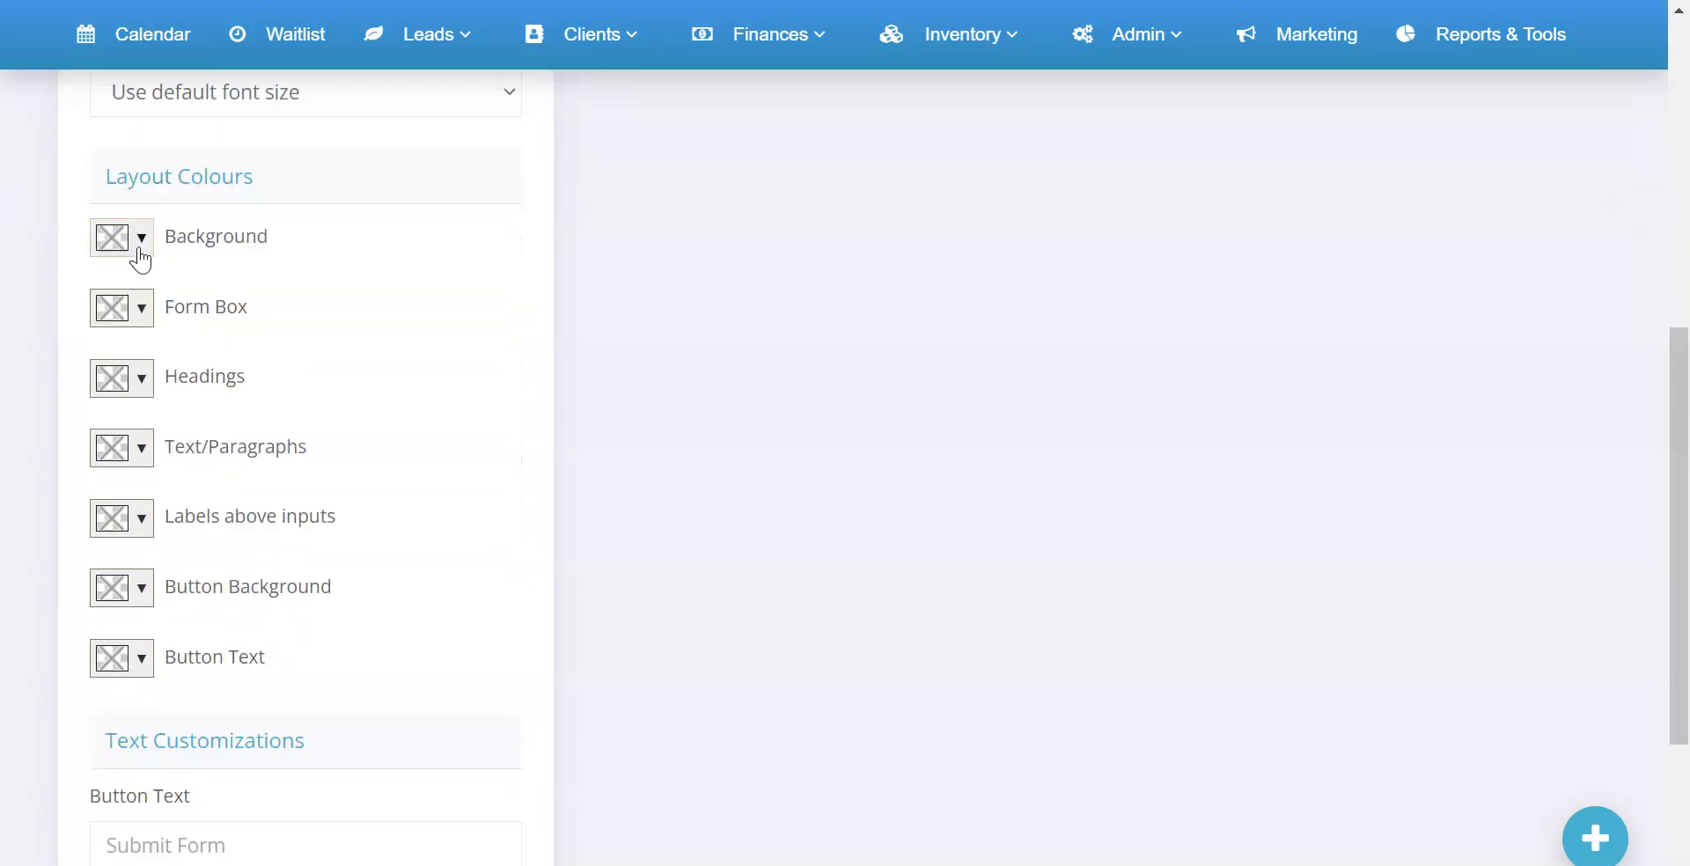
scroll(170, 697, "down", 3)
scroll(256, 587, "up", 11)
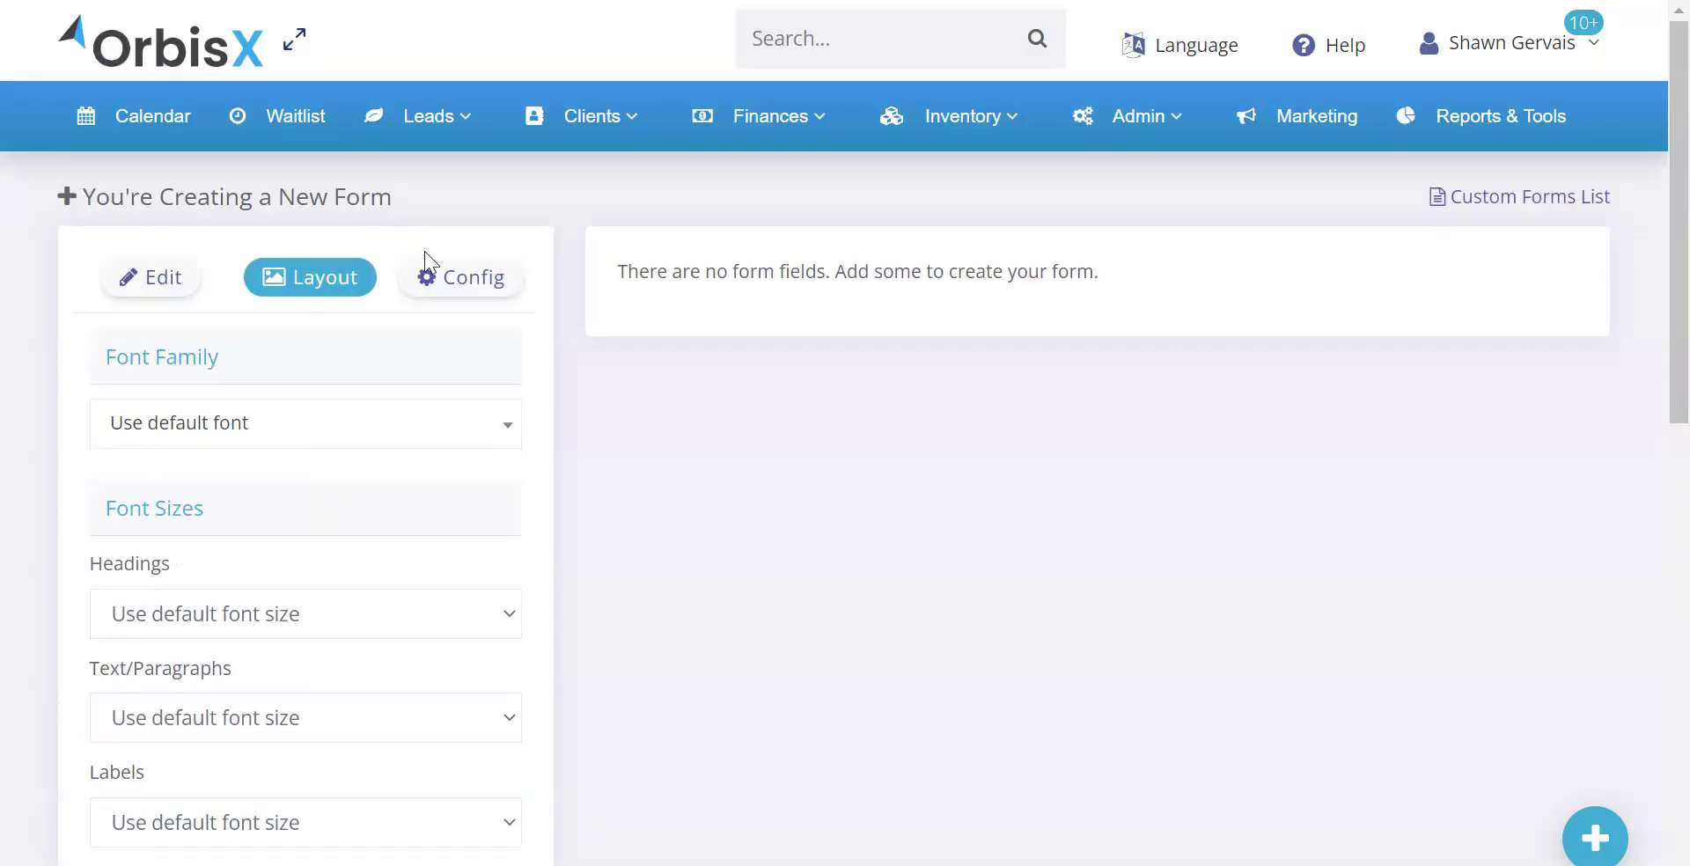
Enable Convert submissions to leads in the Config tab, then return to the Edit tab
left_click(427, 264)
left_click(173, 391)
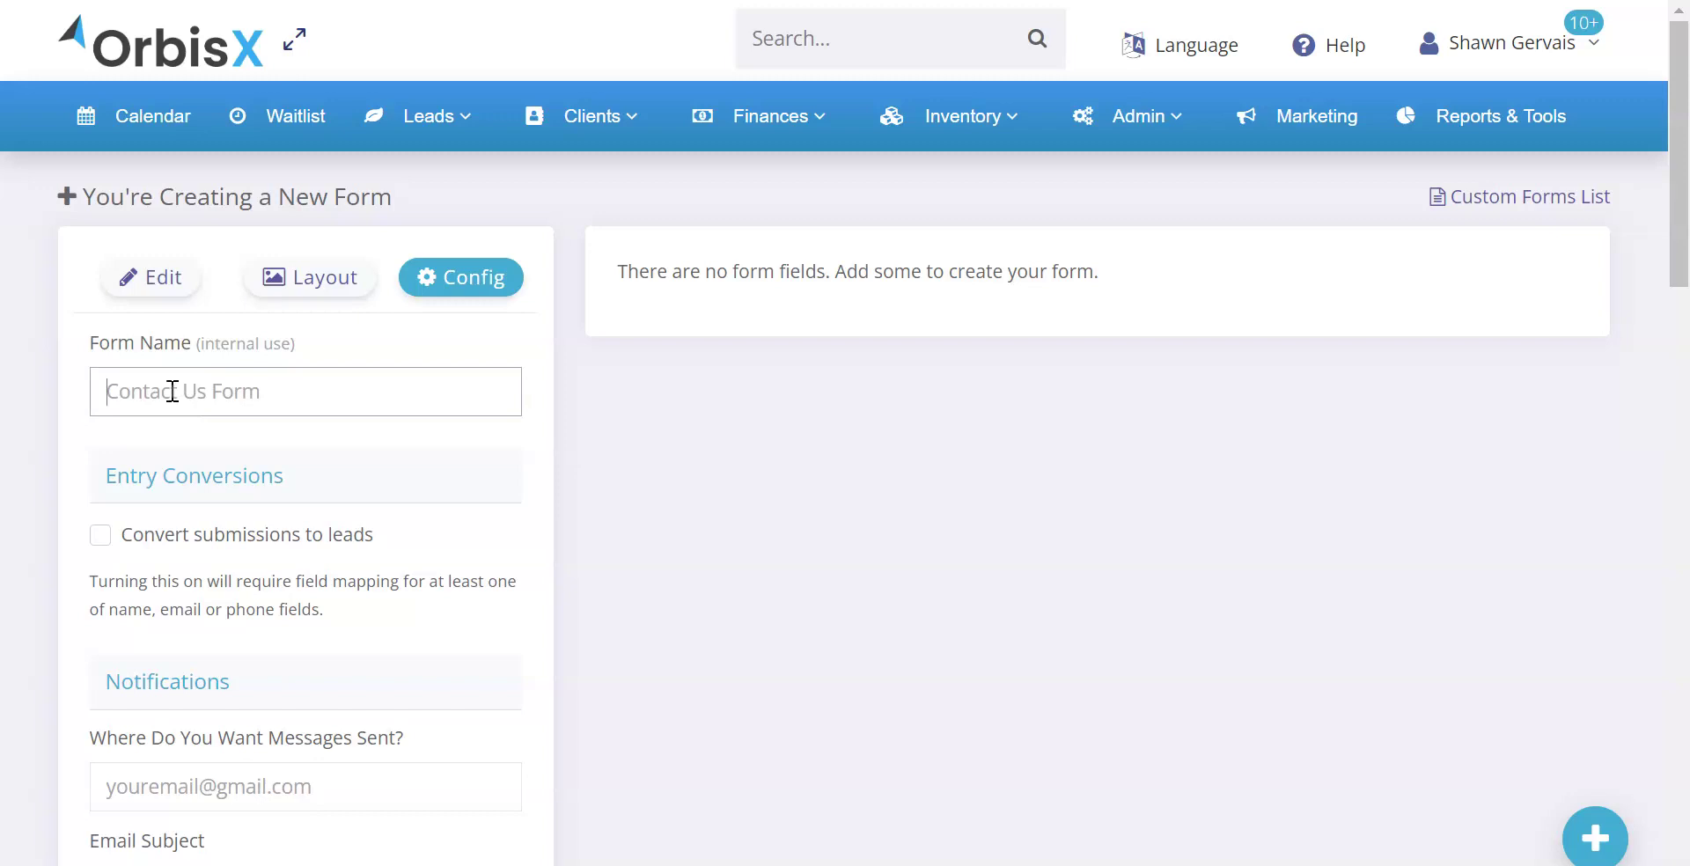
scroll(155, 407, "down", 2)
left_click(117, 336)
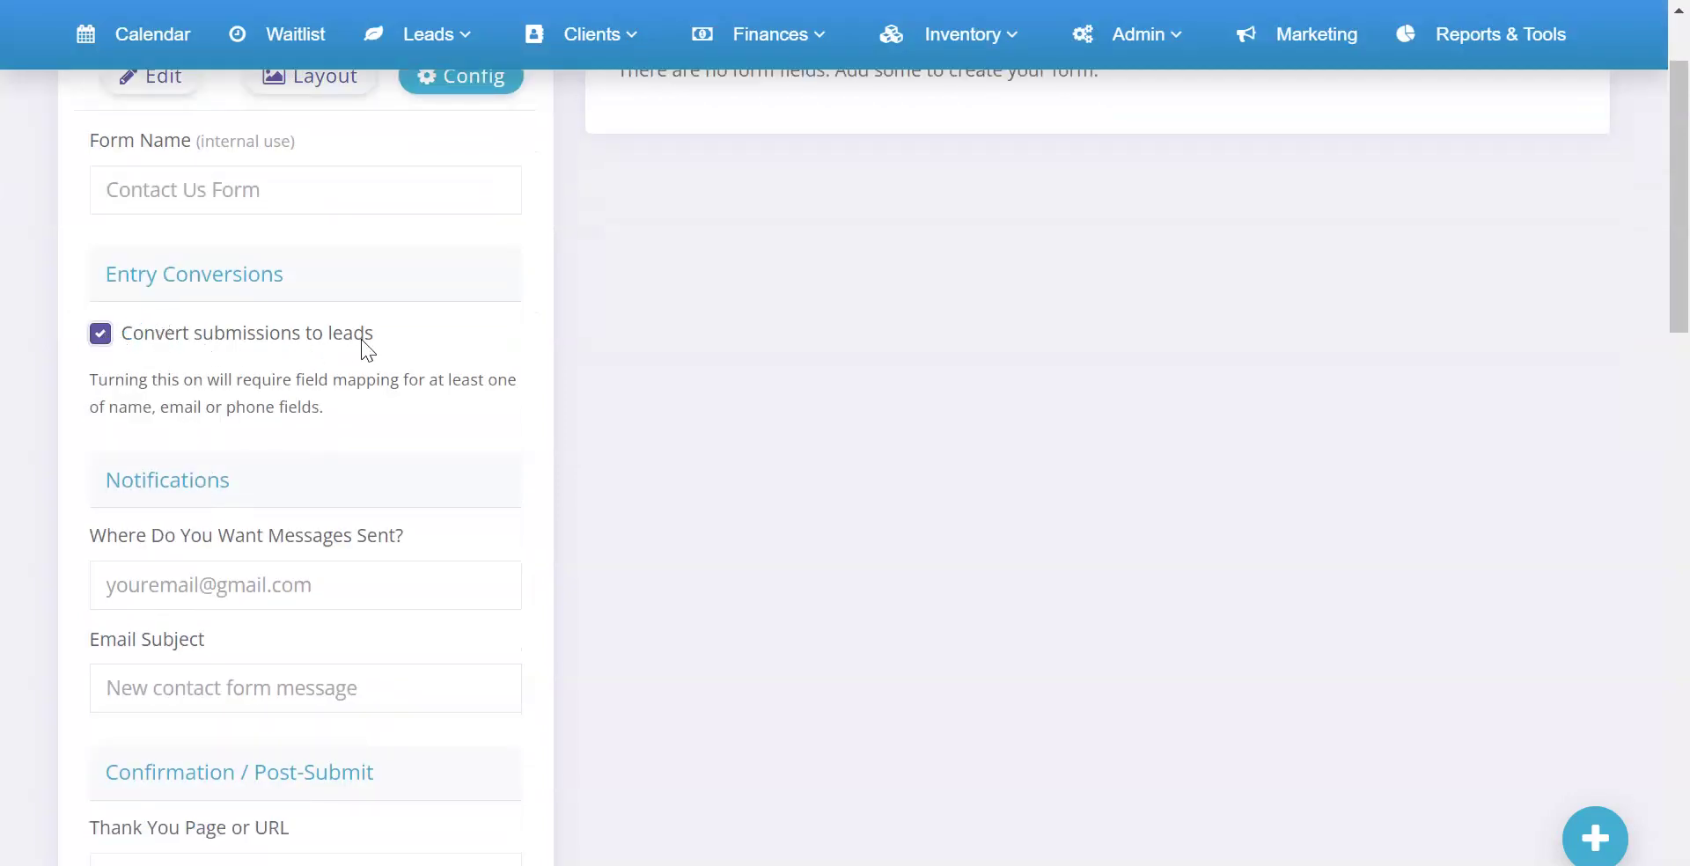
scroll(368, 374, "down", 1)
left_click(188, 445)
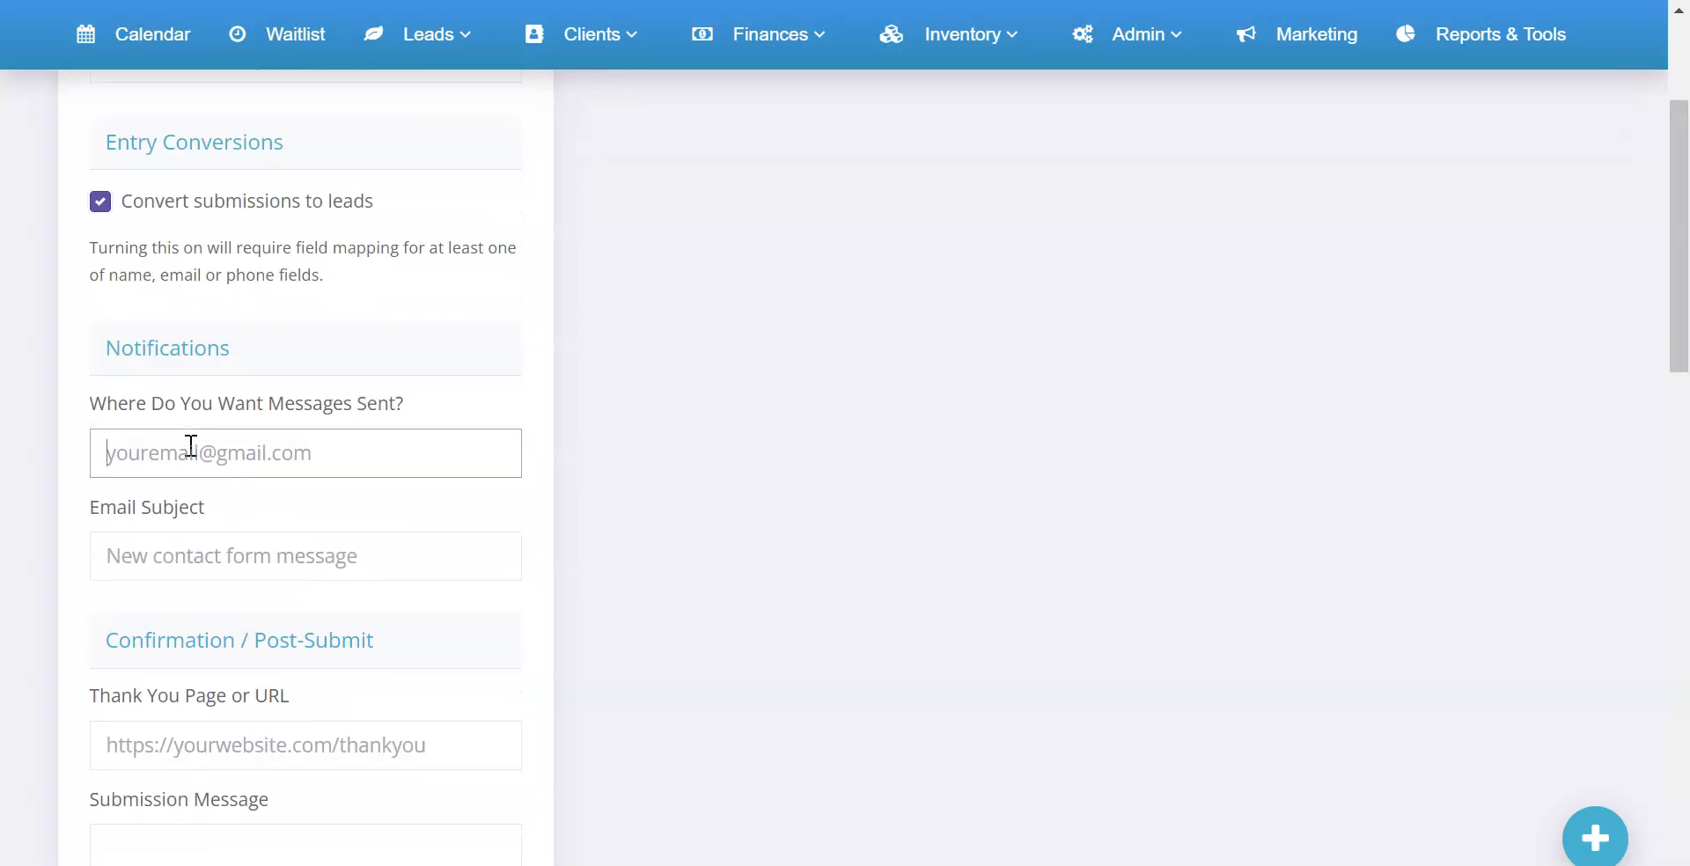
scroll(196, 505, "down", 2)
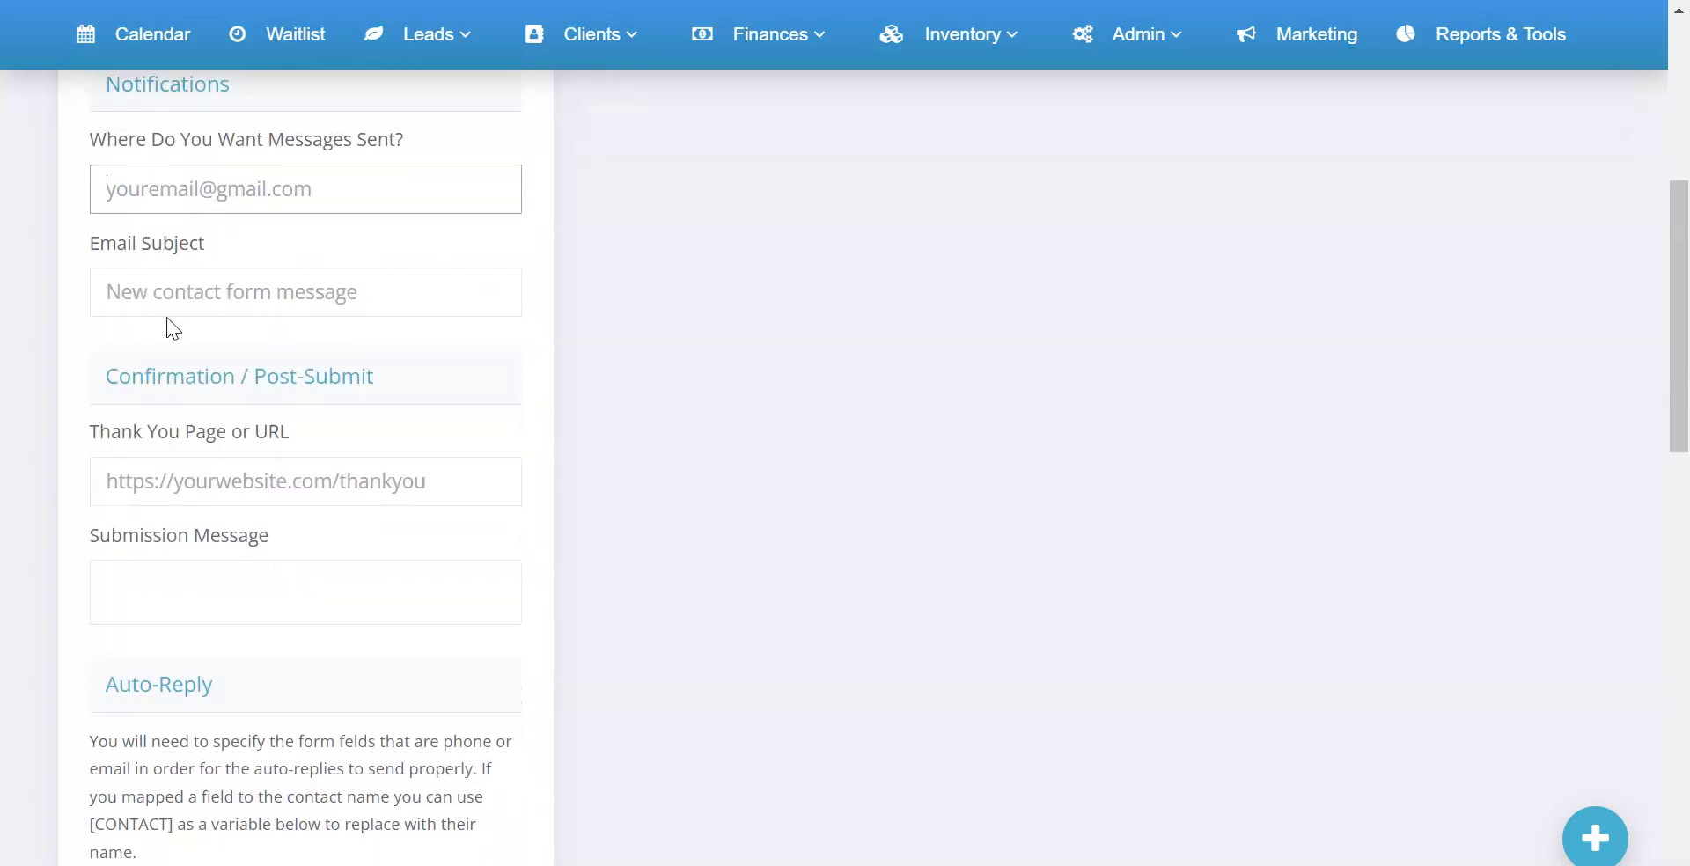
scroll(204, 533, "down", 10)
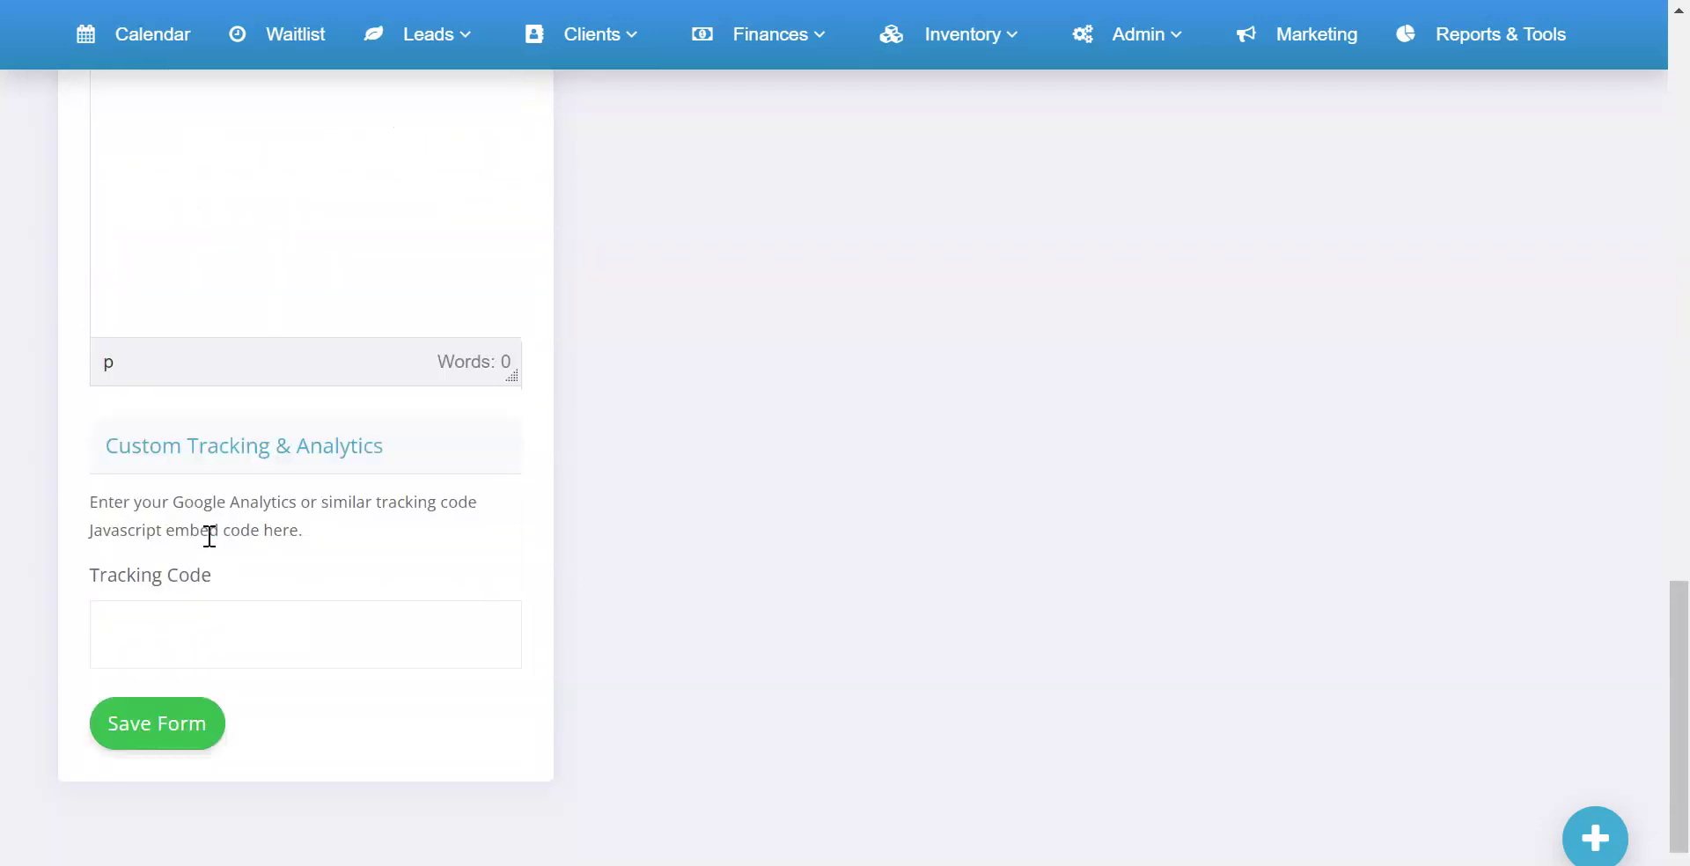
scroll(209, 536, "up", 7)
scroll(209, 536, "up", 6)
left_click(164, 278)
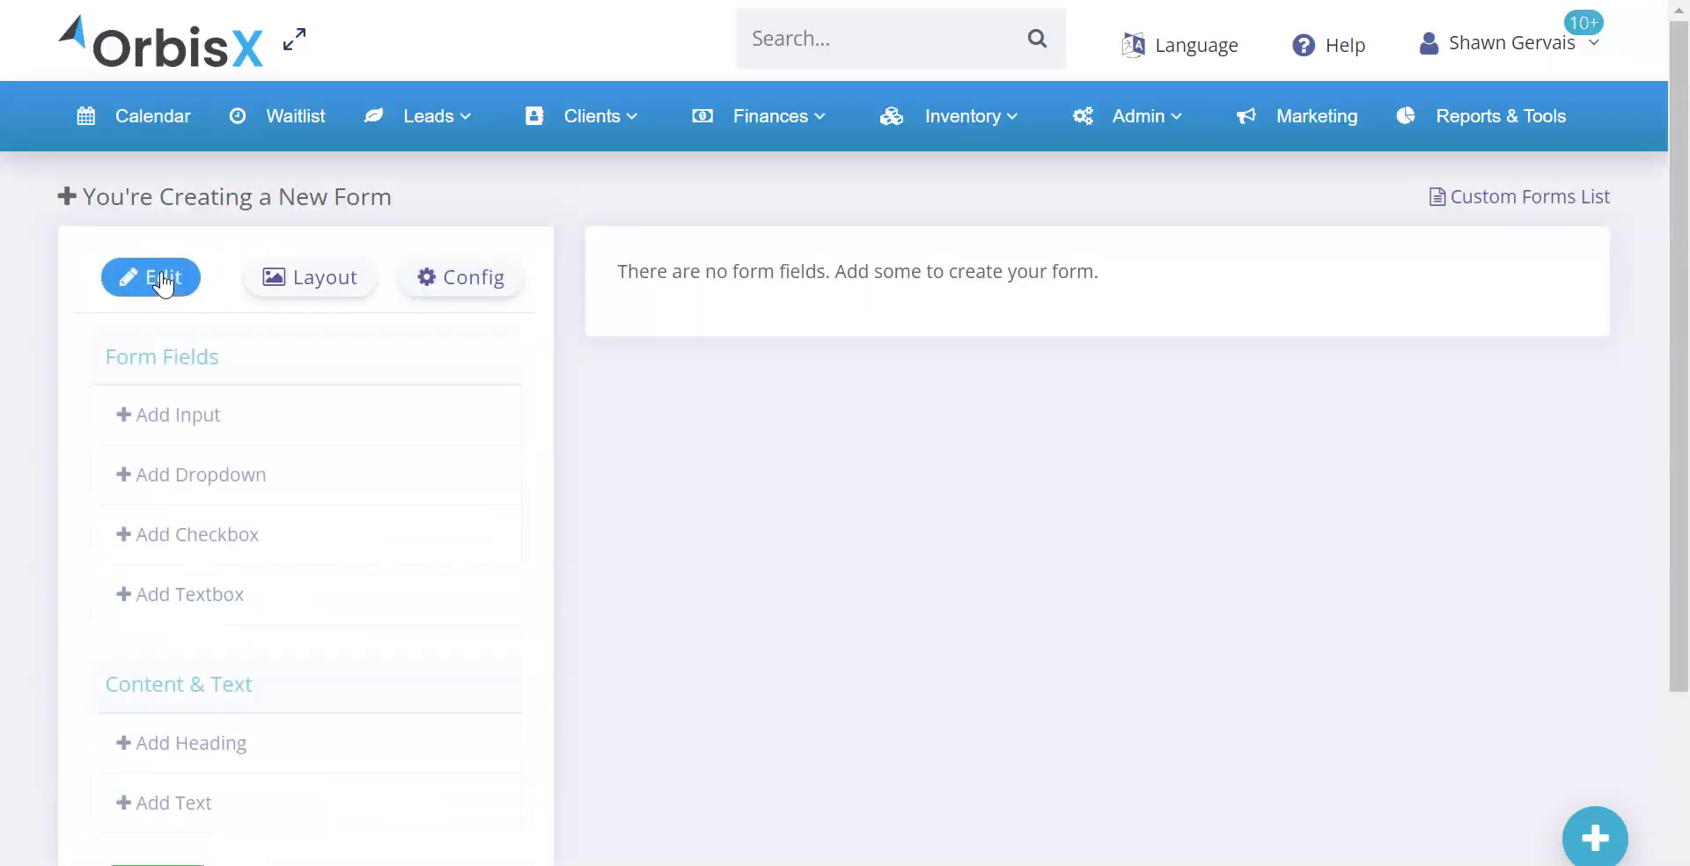
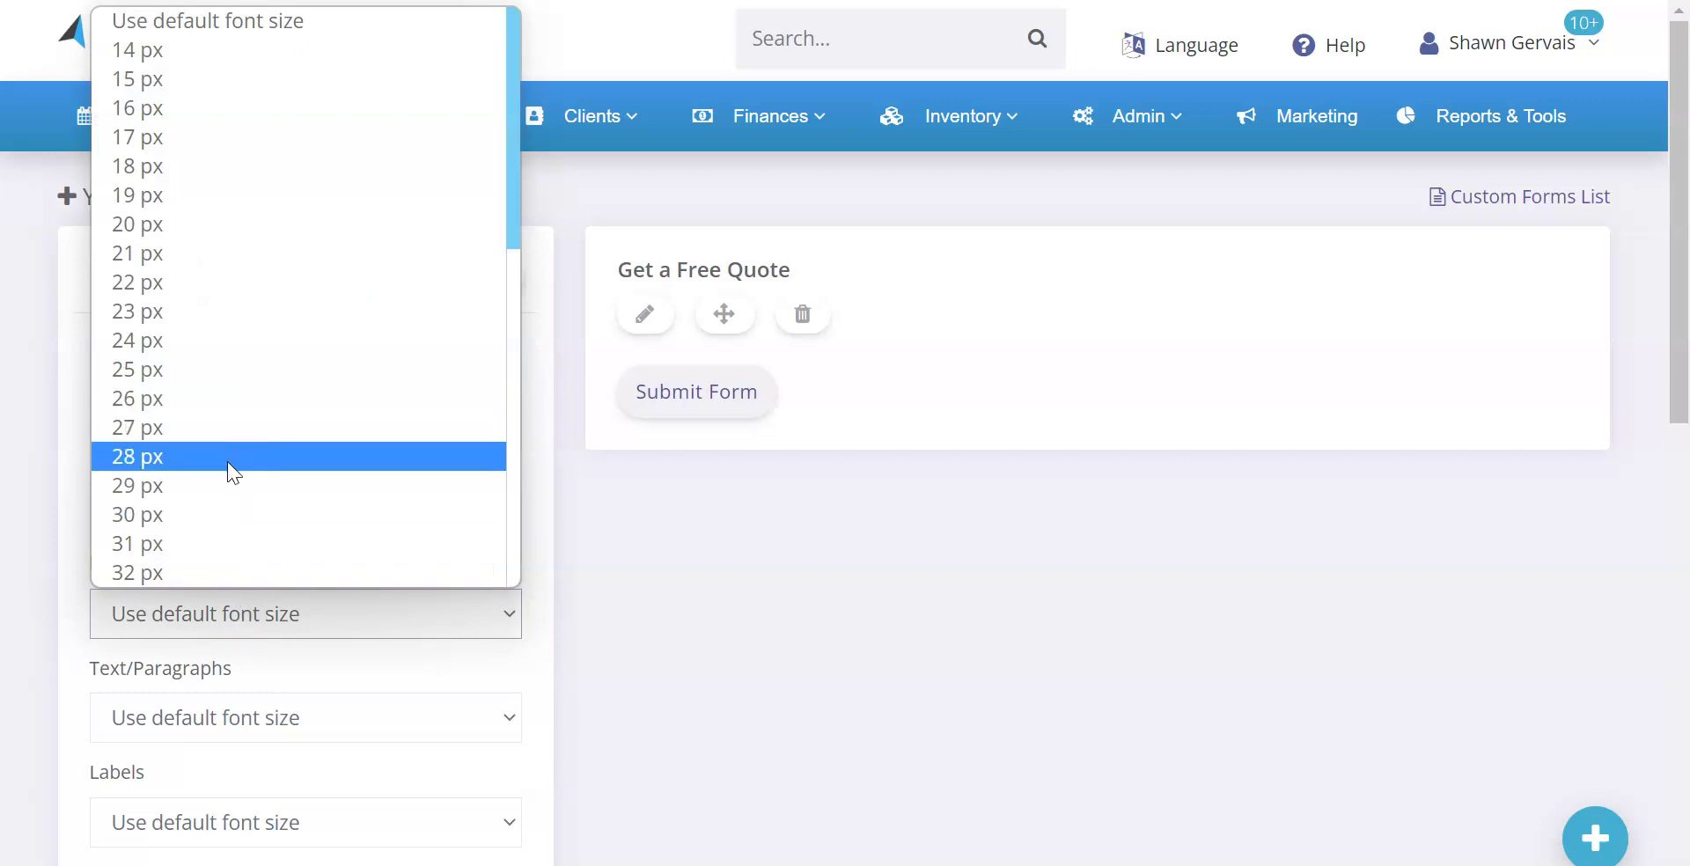
Set the headings font size to 31 px and apply a blue page background
left_click(212, 551)
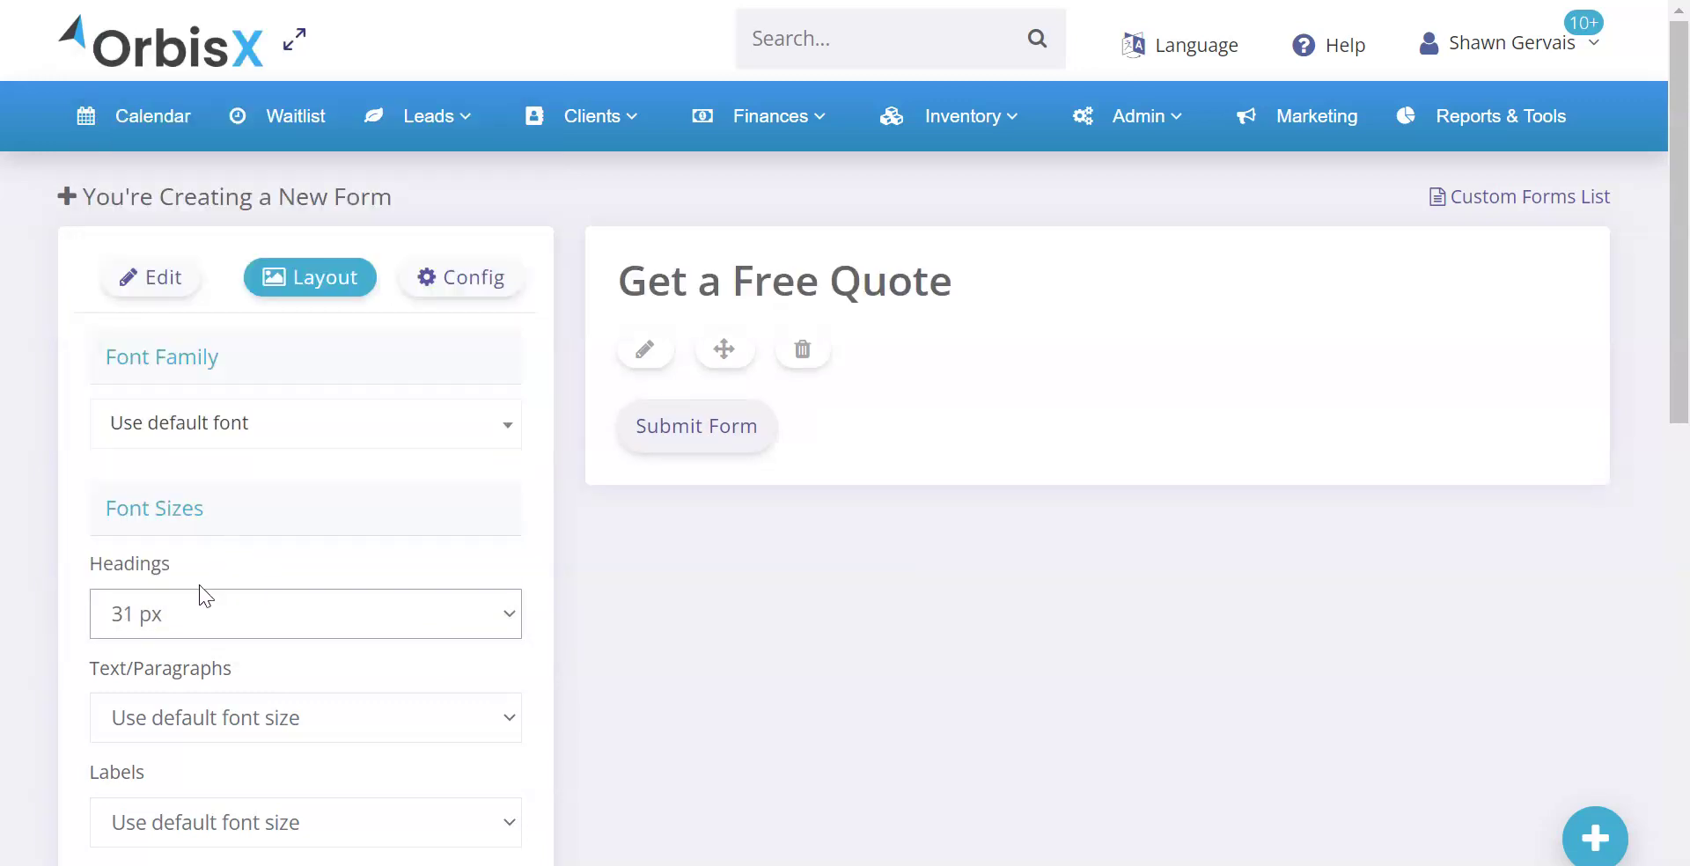
scroll(342, 504, "down", 4)
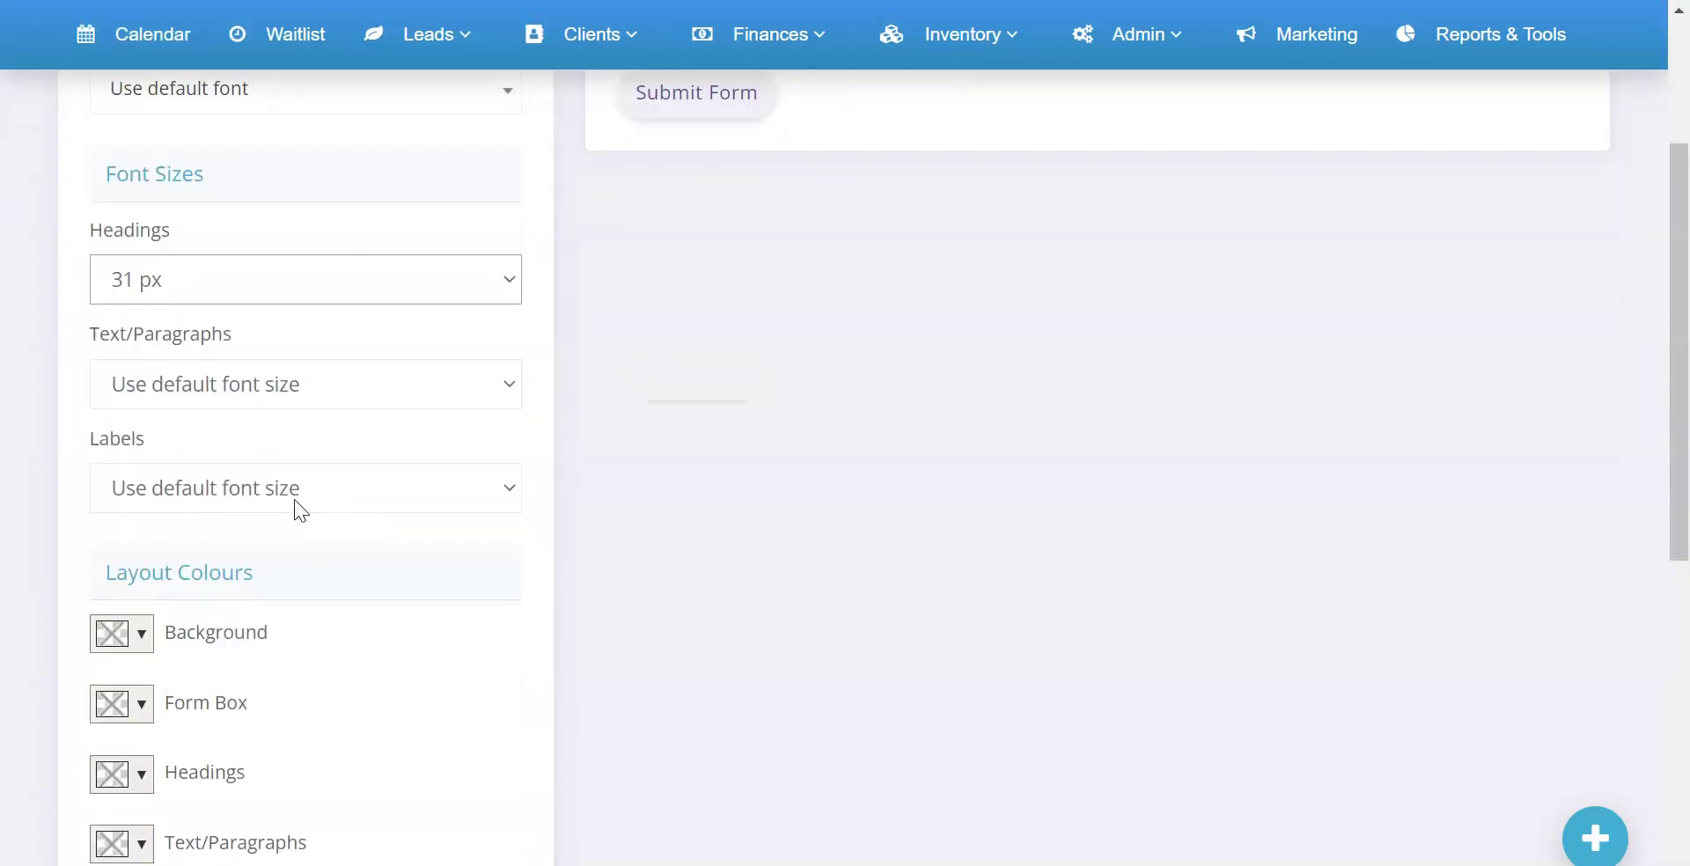
left_click(145, 648)
left_click(319, 465)
left_click(283, 407)
left_click(288, 388)
left_click(288, 384)
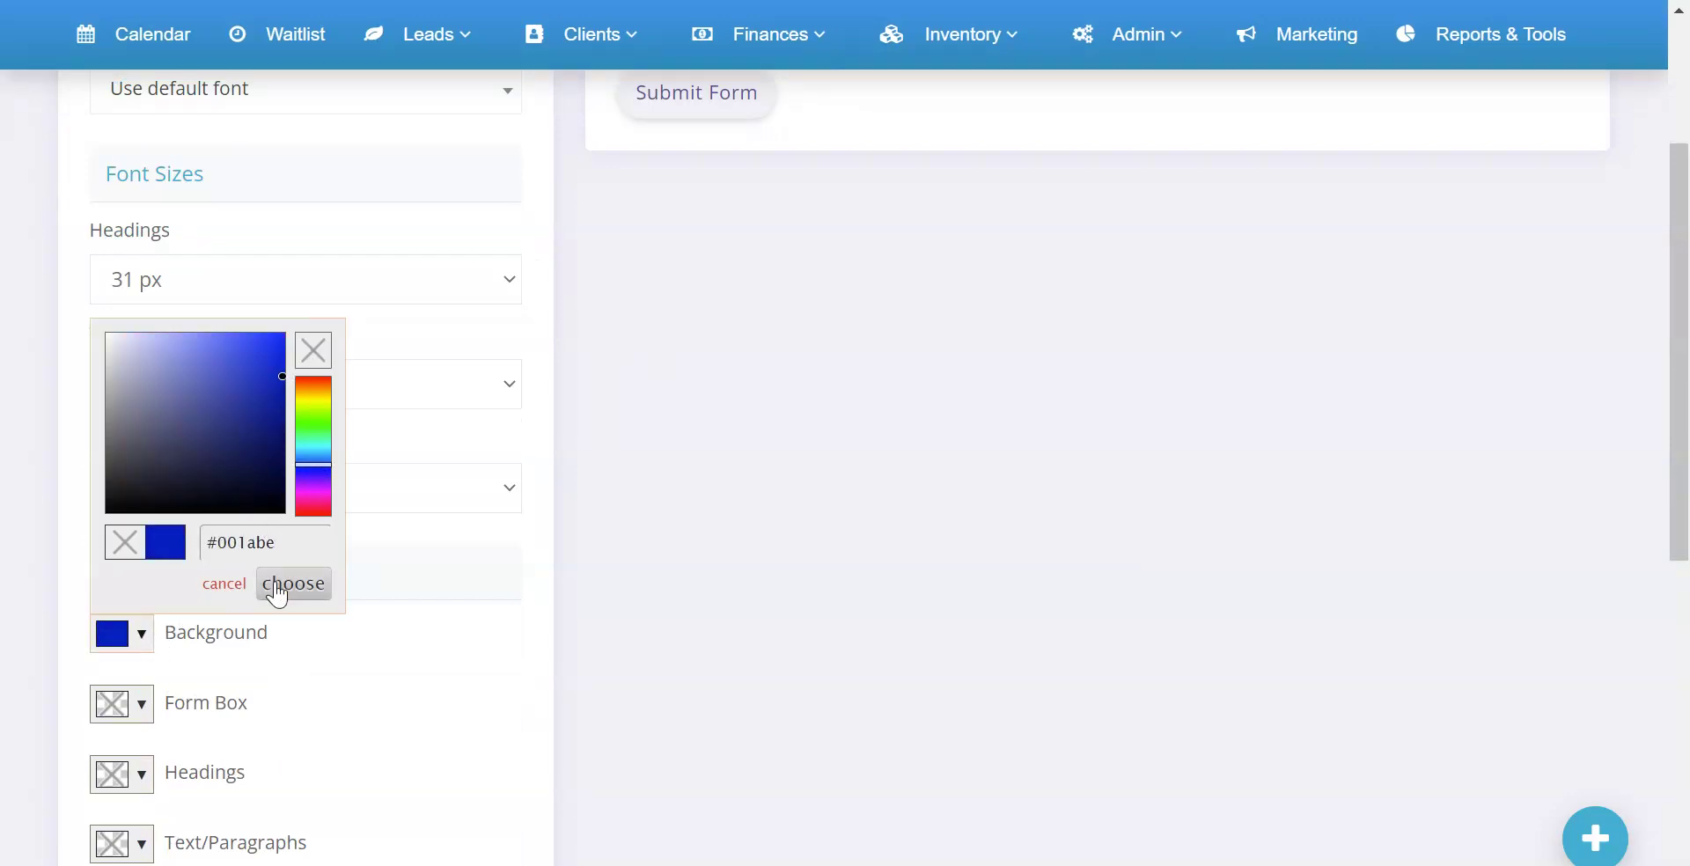
left_click(294, 584)
Darken the page background to #011697 blue
left_click(139, 635)
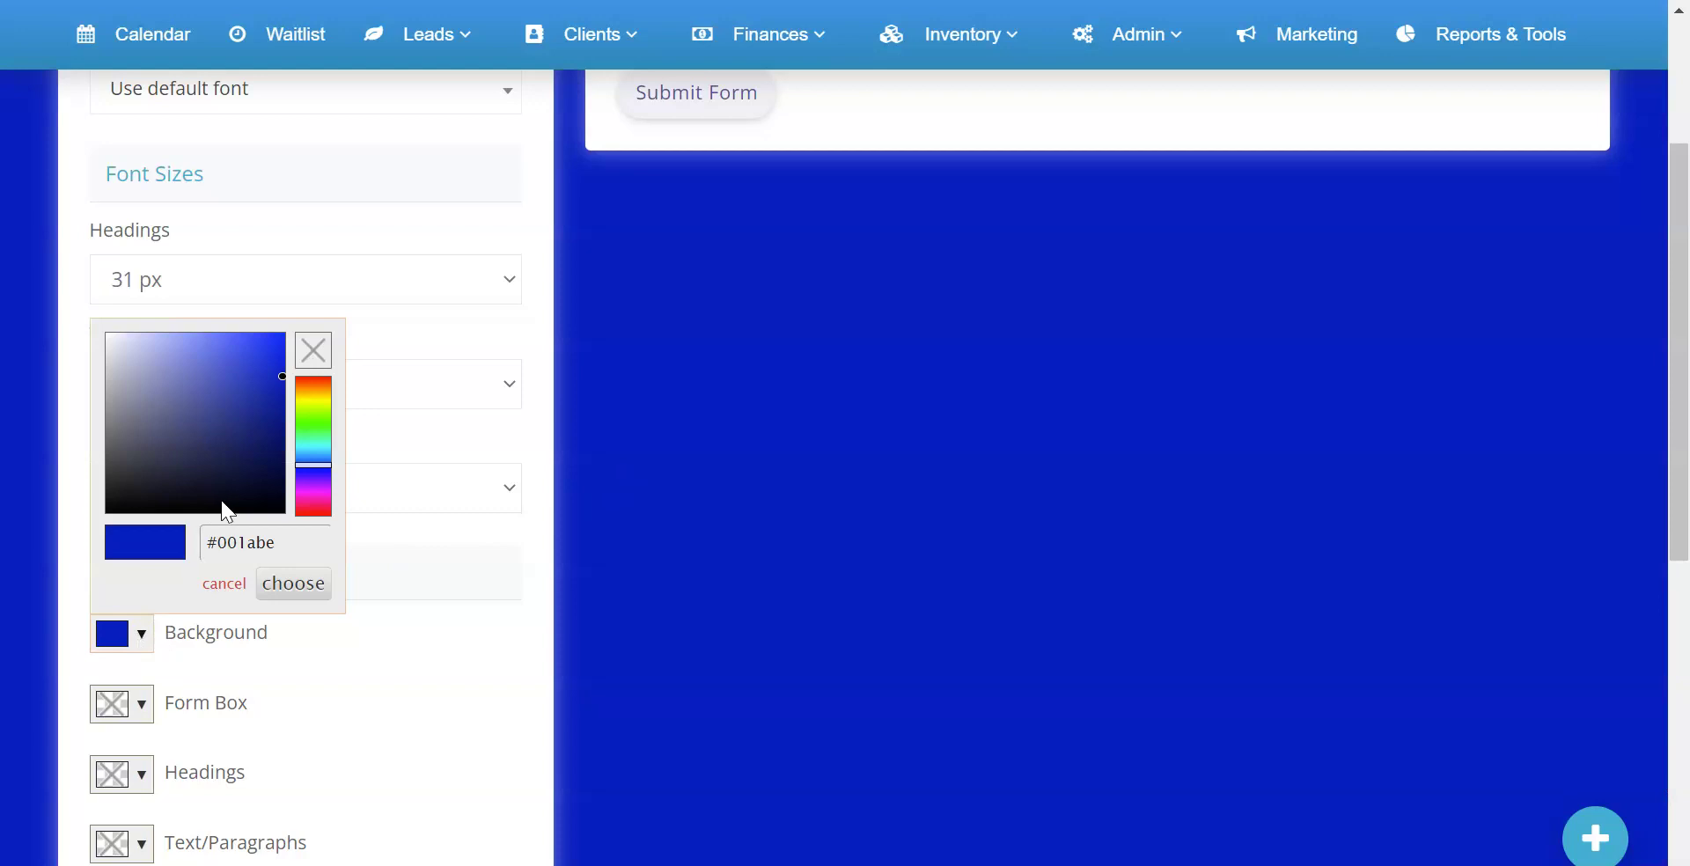
left_click(235, 583)
left_click(140, 632)
left_click(200, 422)
left_click(241, 418)
left_click(282, 405)
left_click(290, 584)
Colour the form headings light blue
scroll(572, 521, "up", 4)
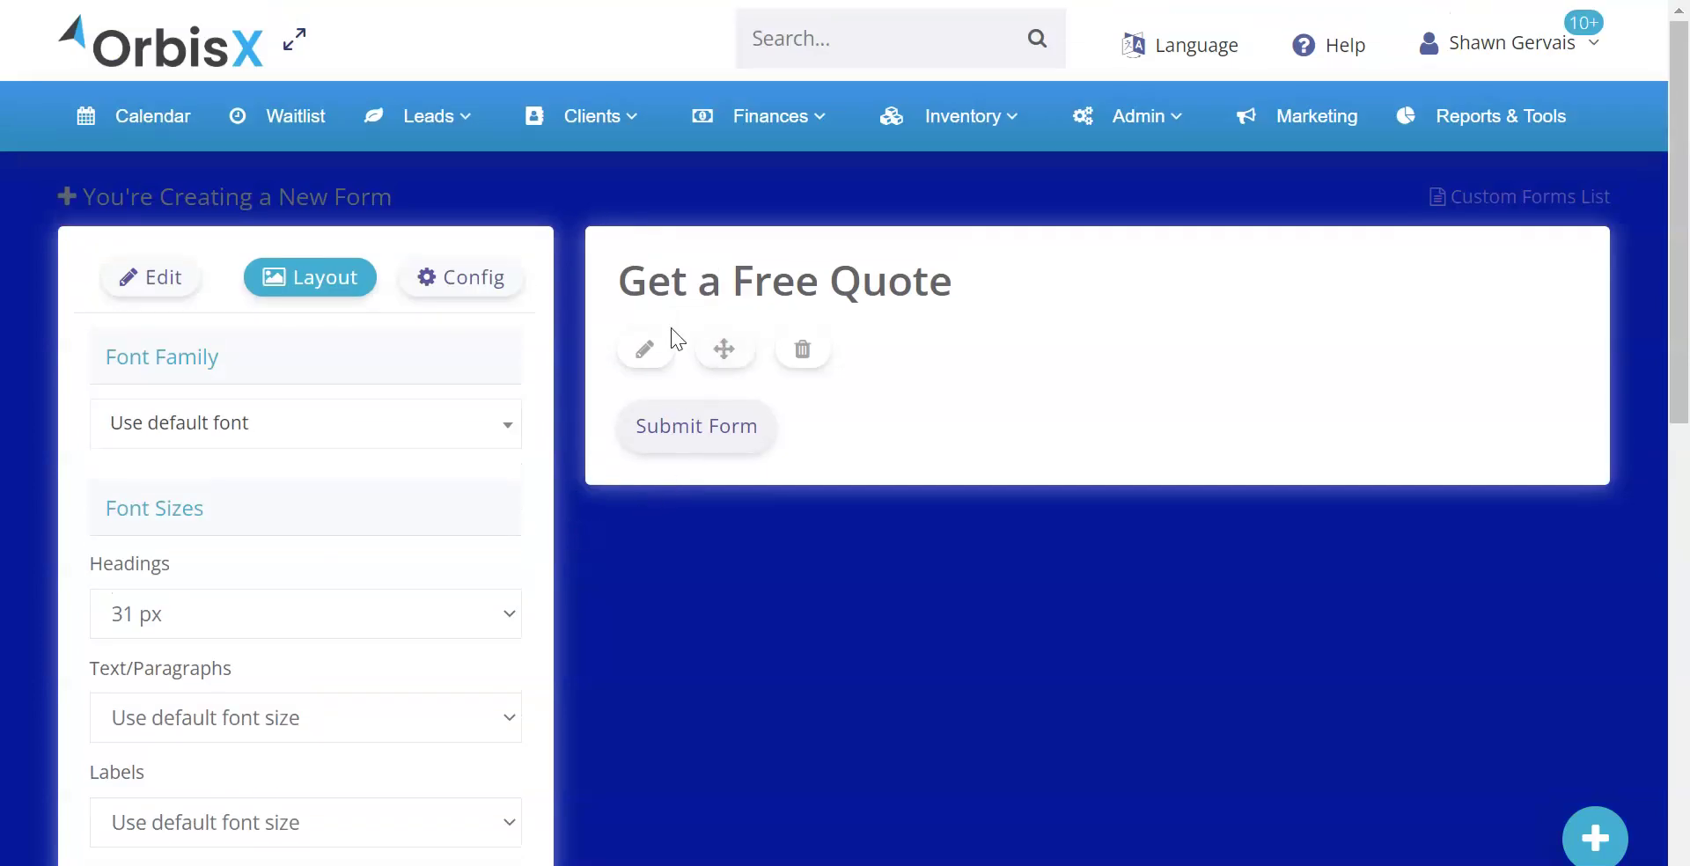
scroll(715, 347, "down", 7)
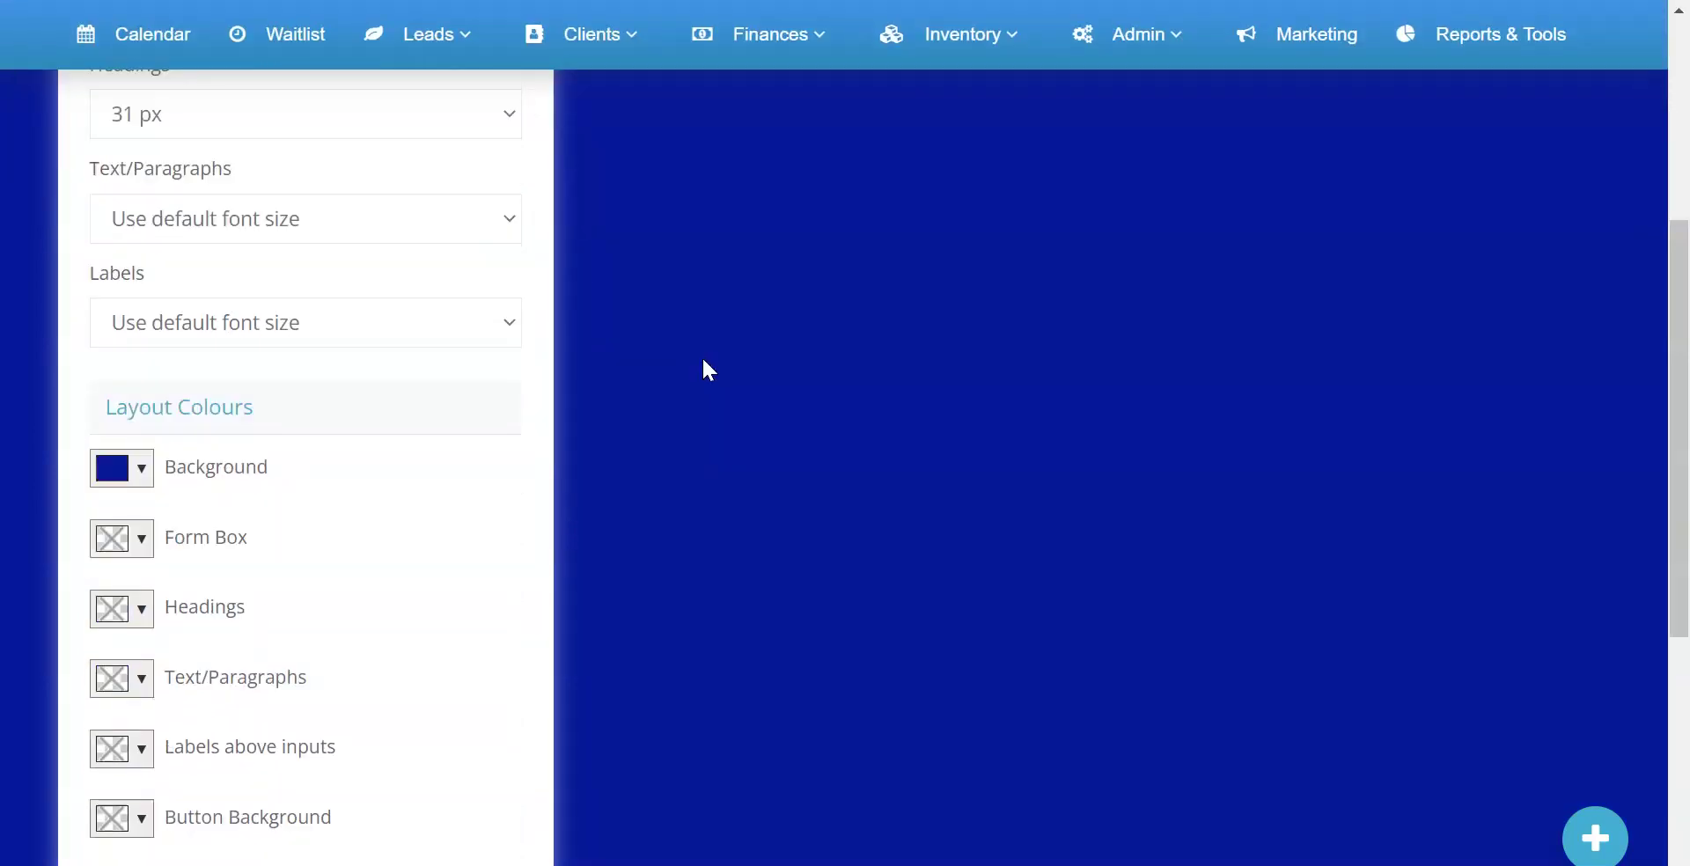
left_click(143, 518)
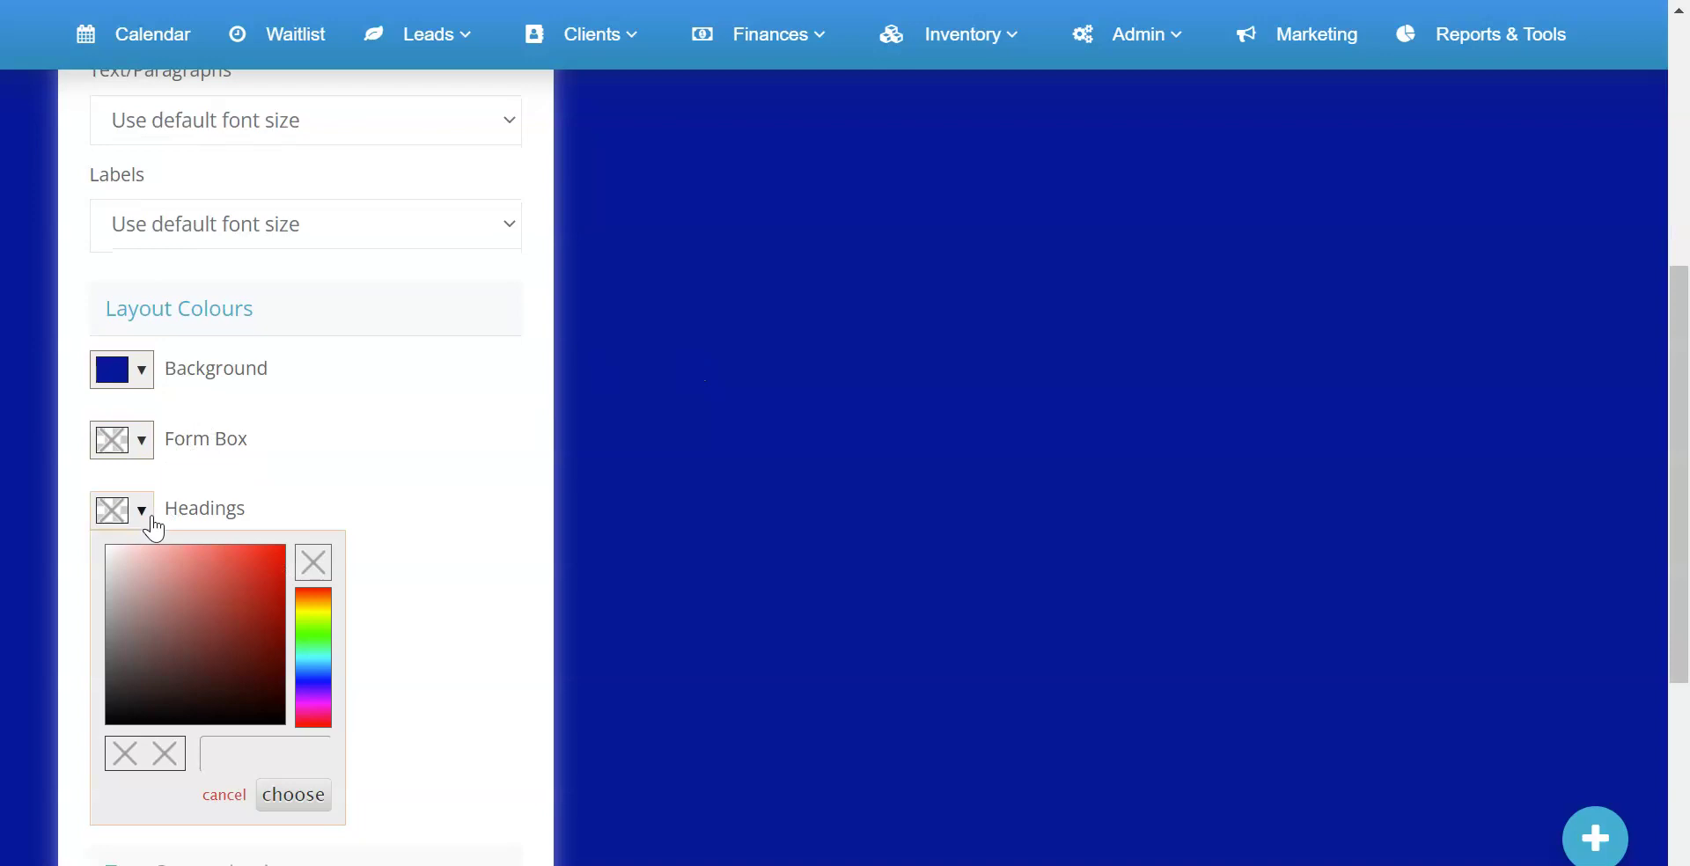
left_click(310, 667)
left_click(264, 593)
left_click(265, 560)
left_click(283, 795)
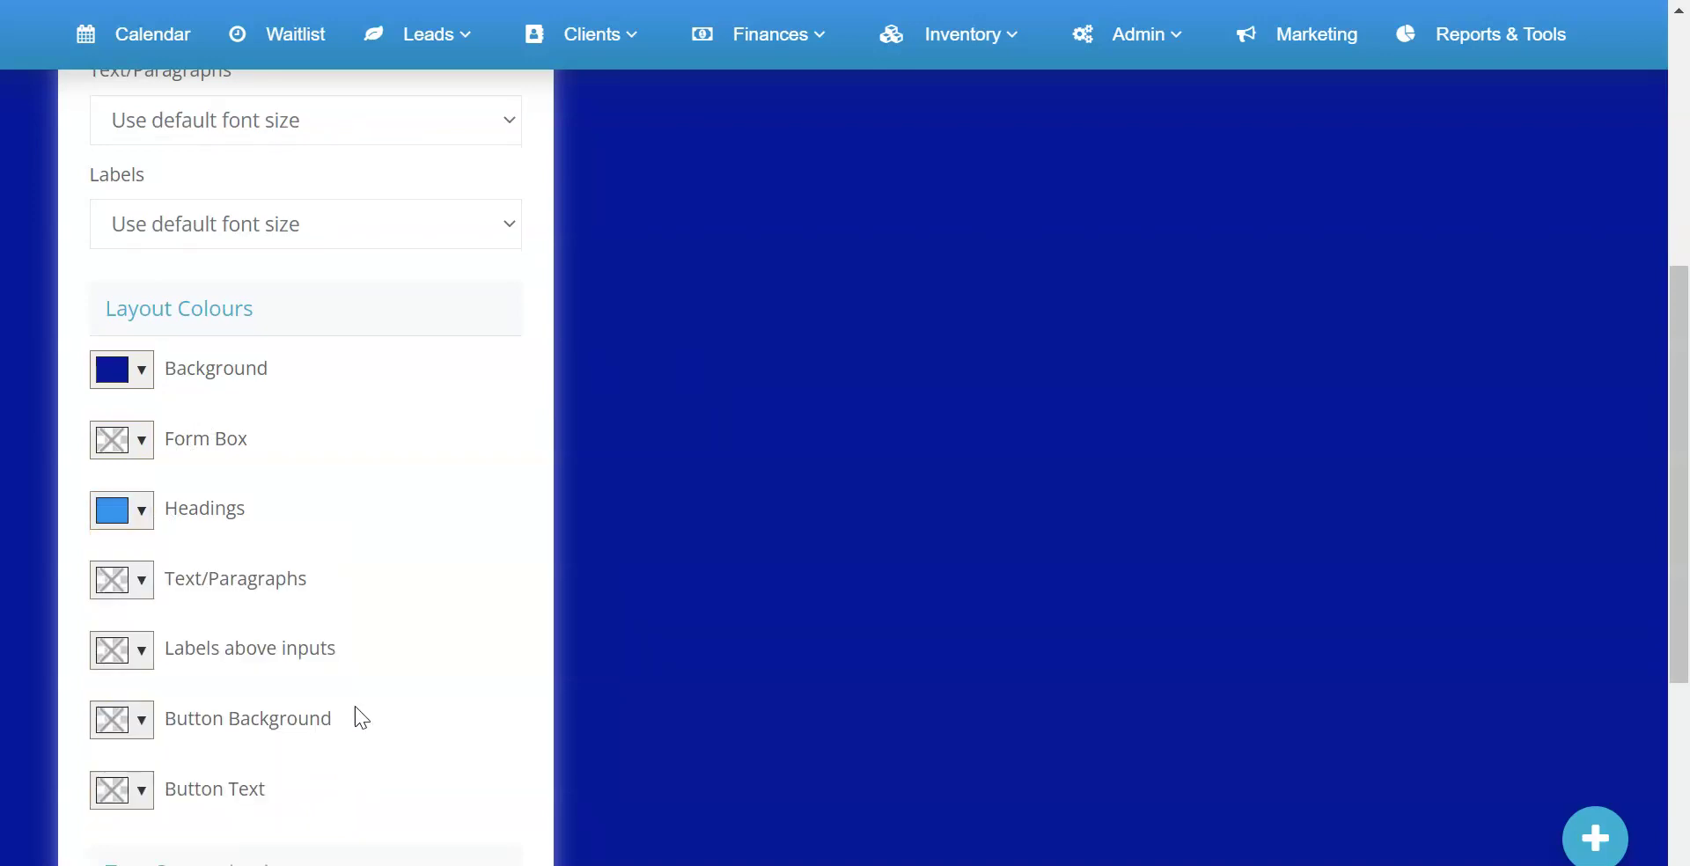
scroll(355, 706, "up", 7)
left_click_drag(658, 286, 919, 286)
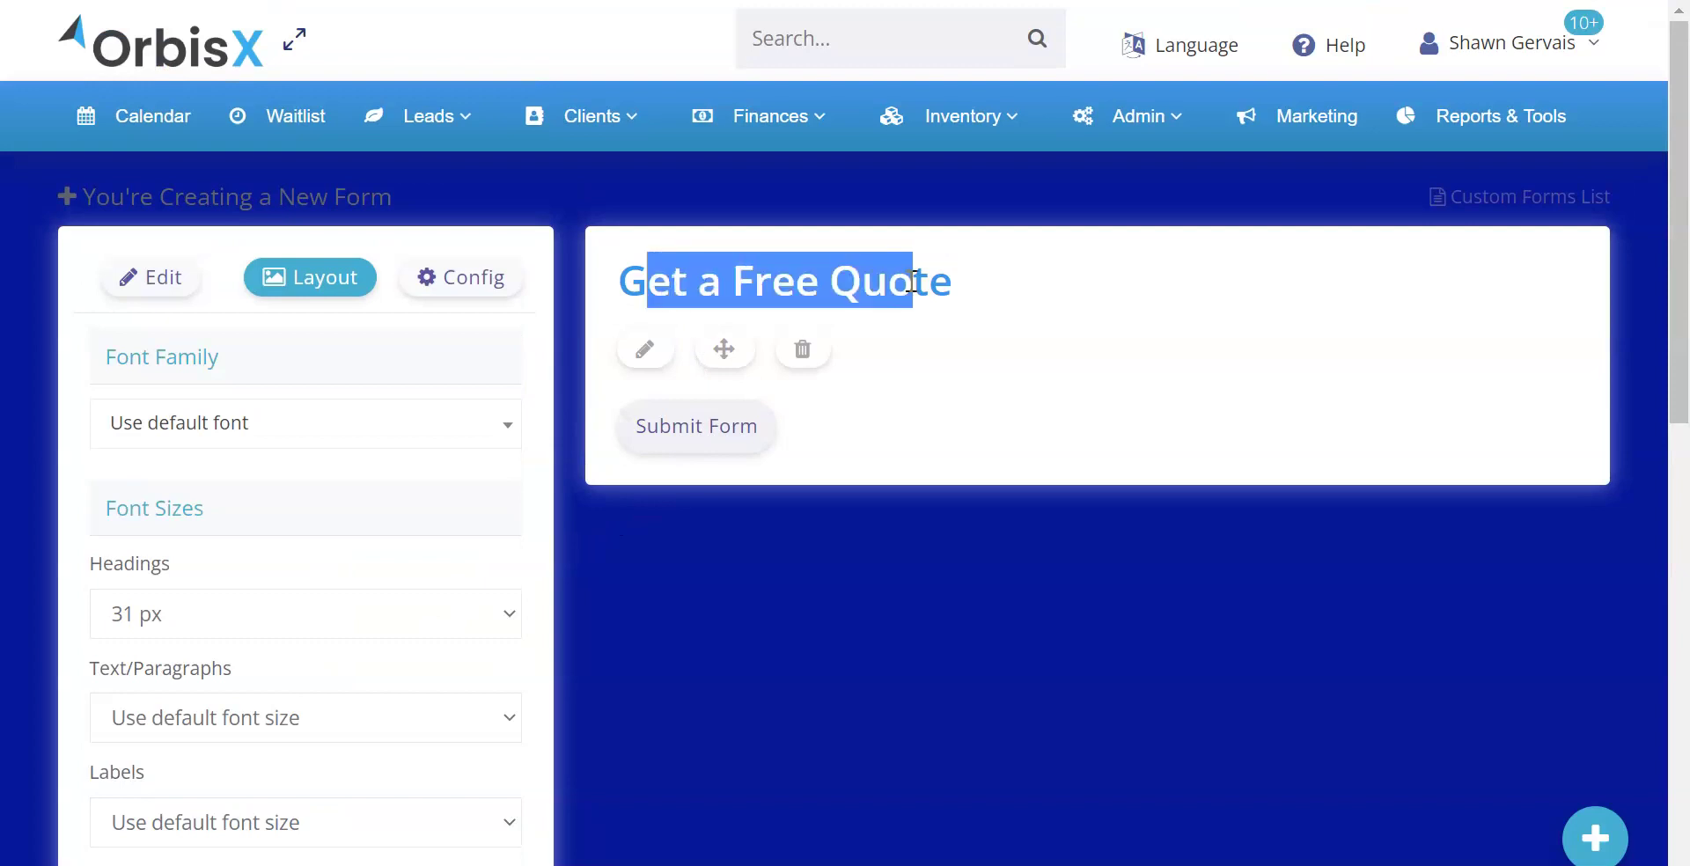
Add a paragraph under the heading reading 'Please fill out all details for an accurate quotation :)'
left_click(148, 284)
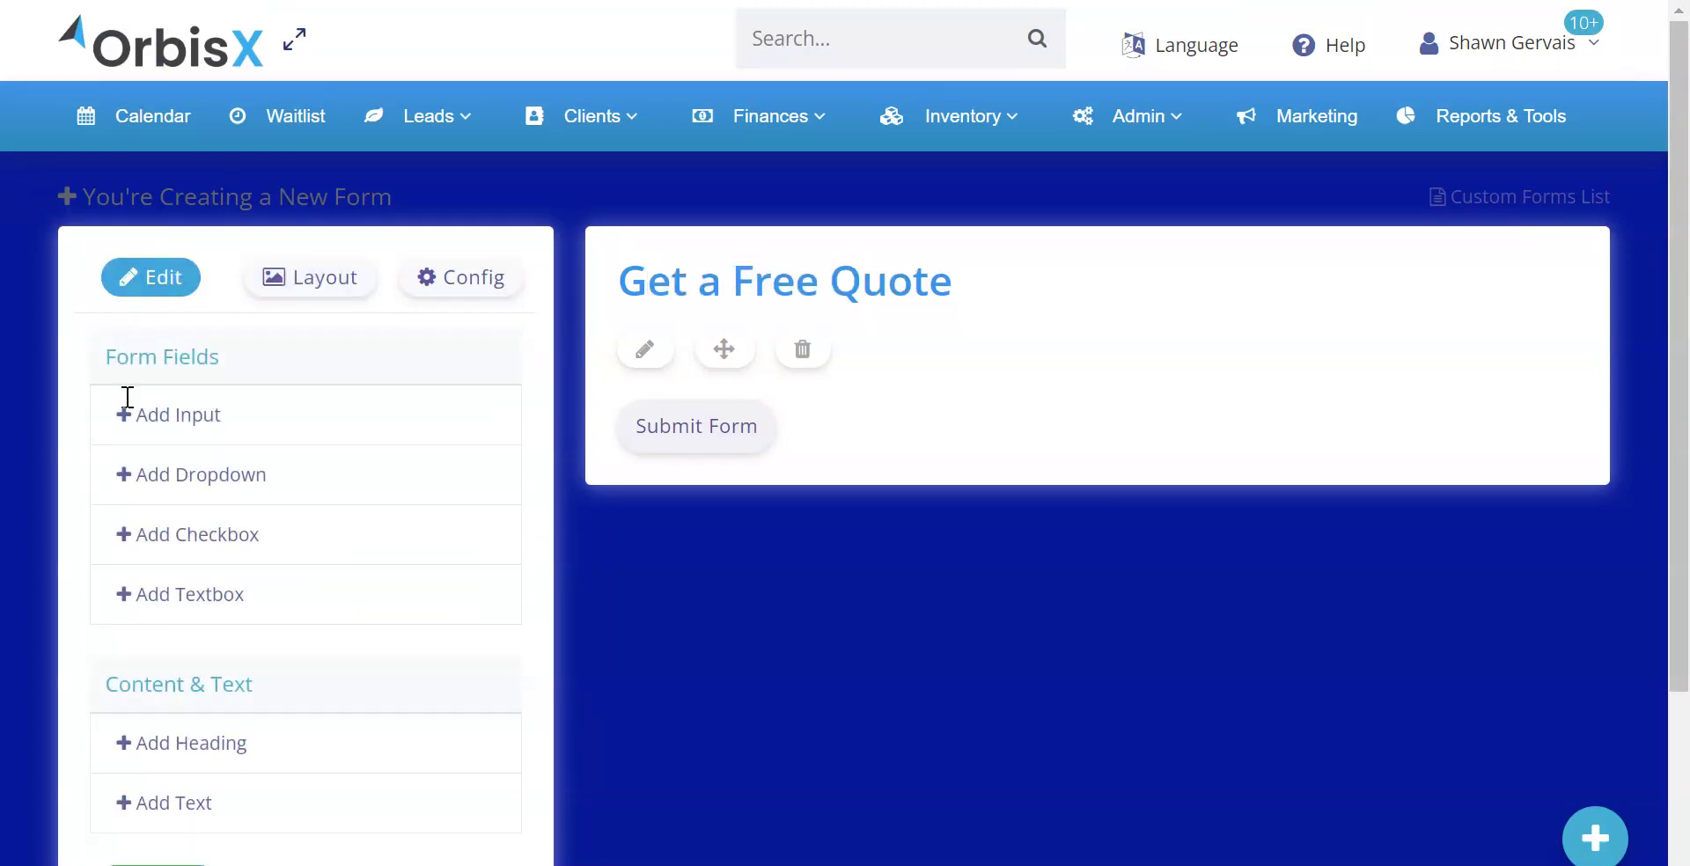
left_click(180, 805)
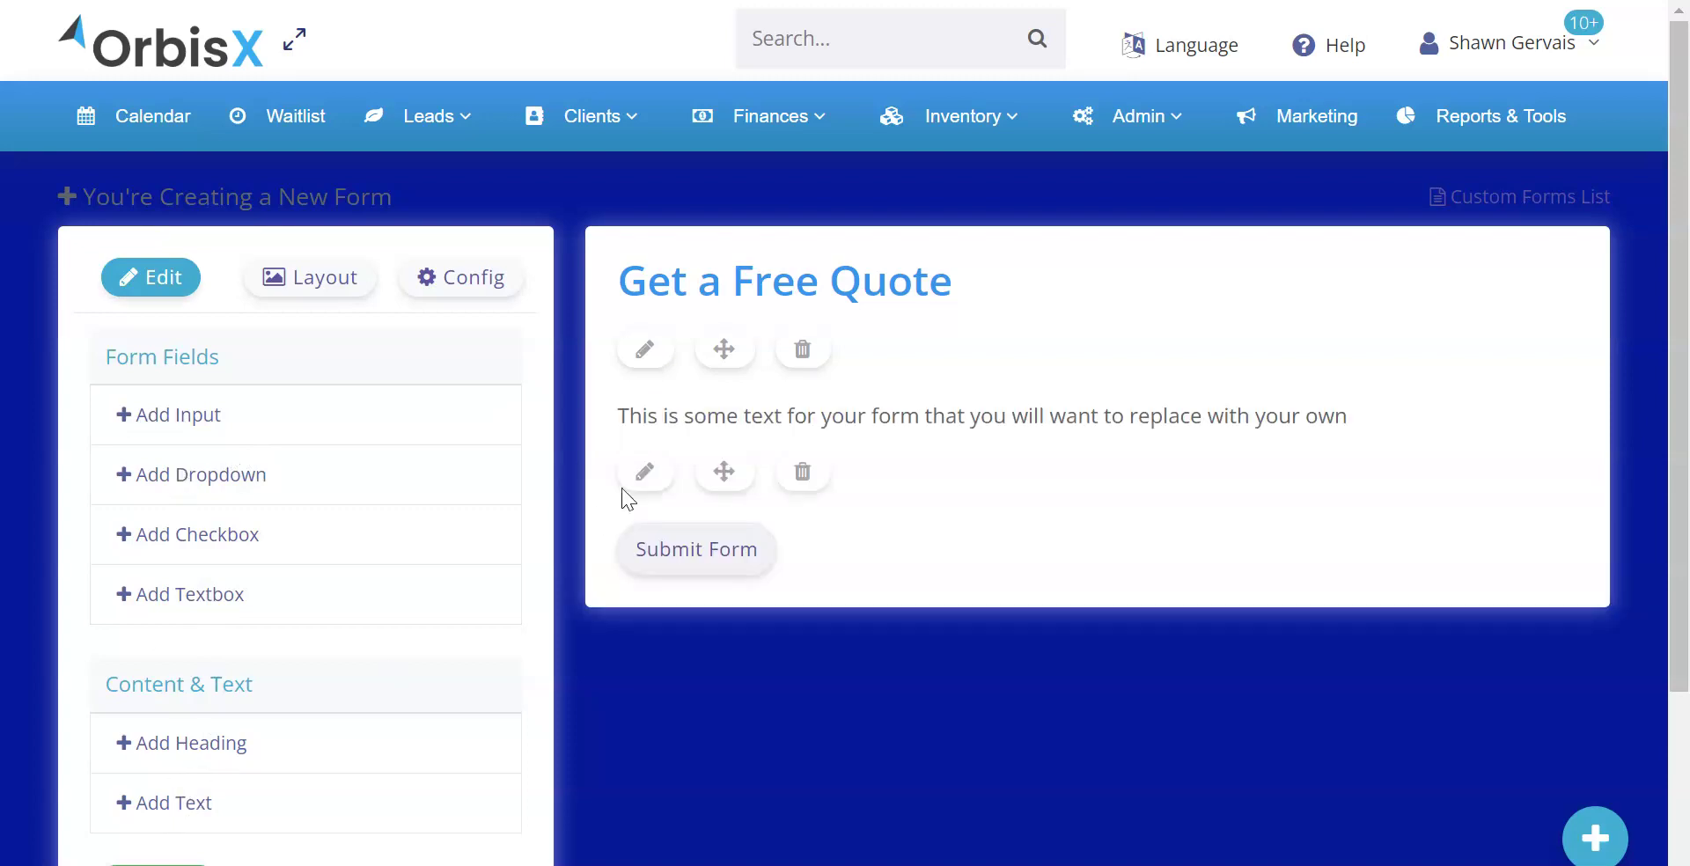
left_click(648, 473)
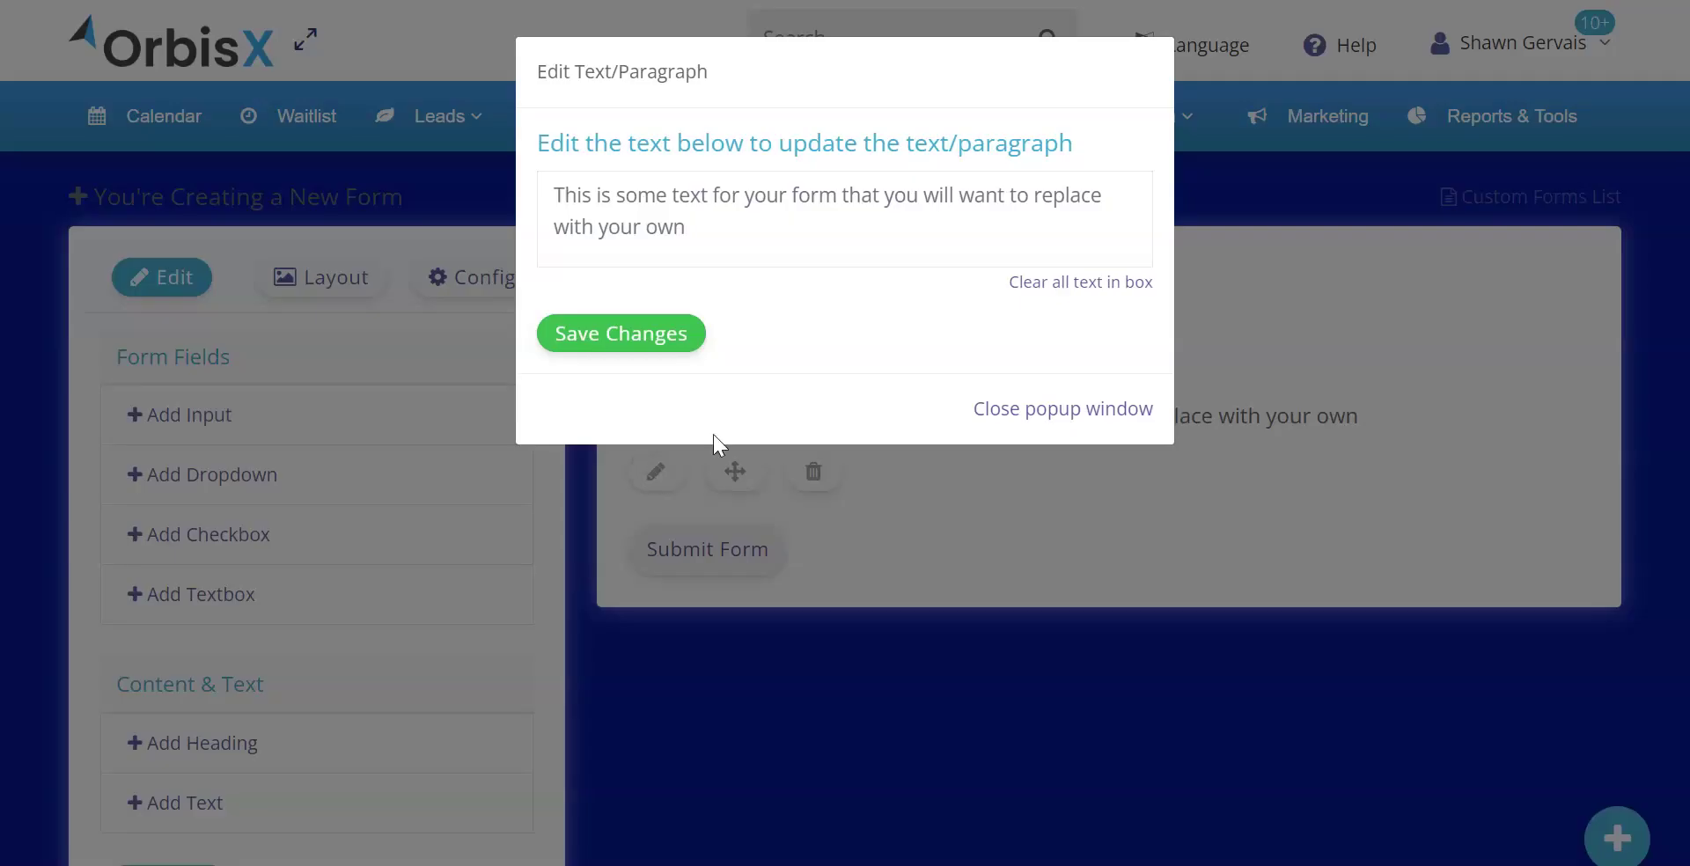
left_click(1037, 280)
left_click(892, 220)
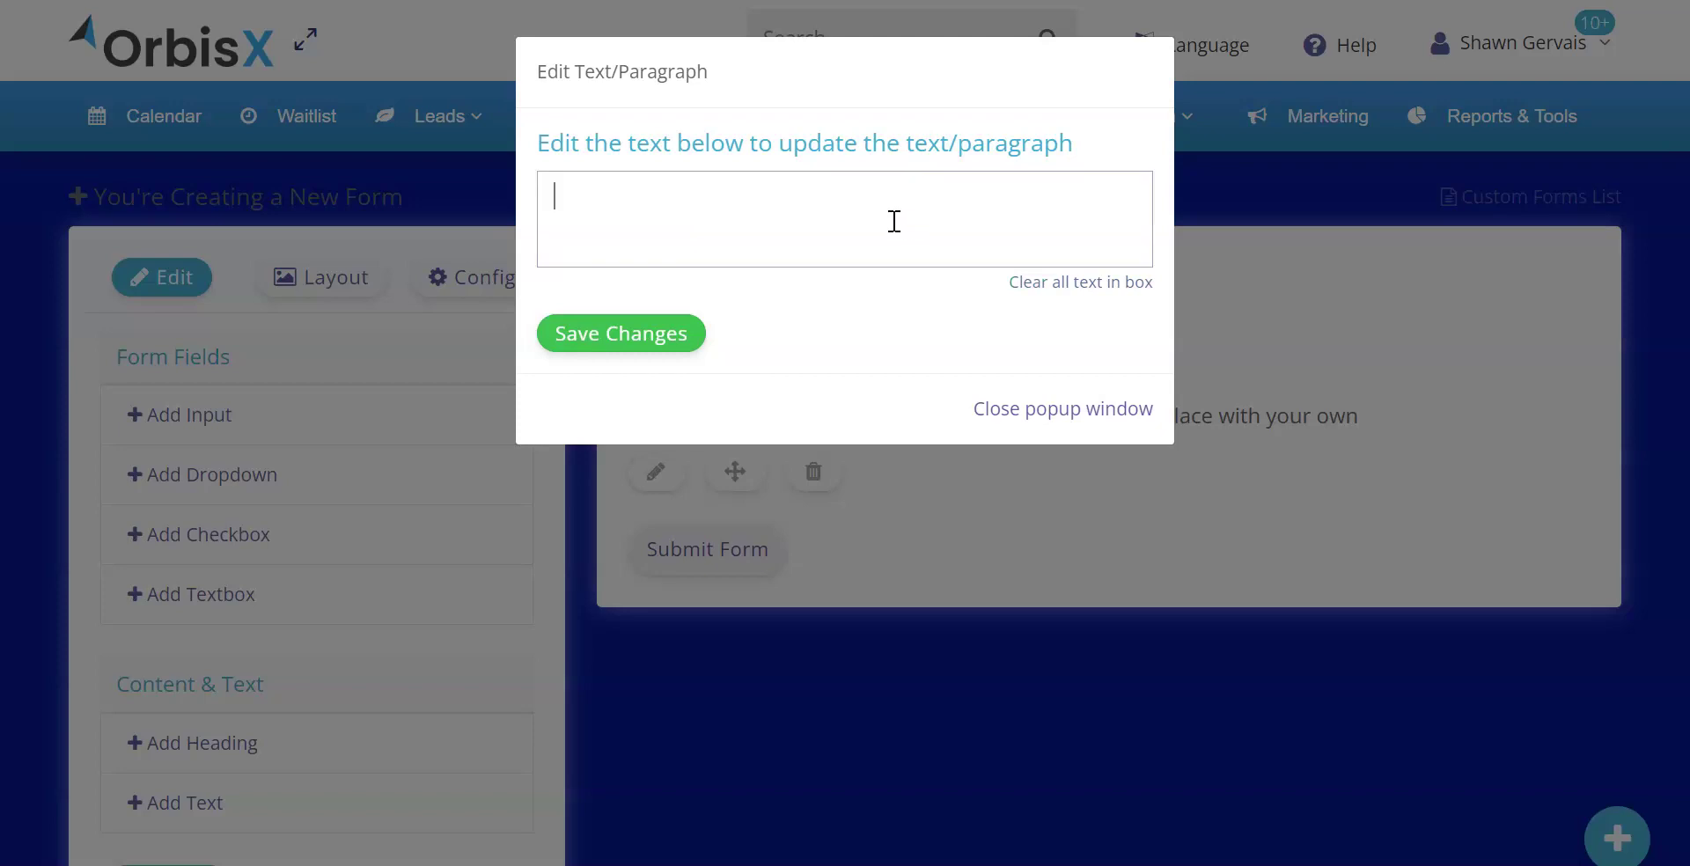
type("Please fill out all deta")
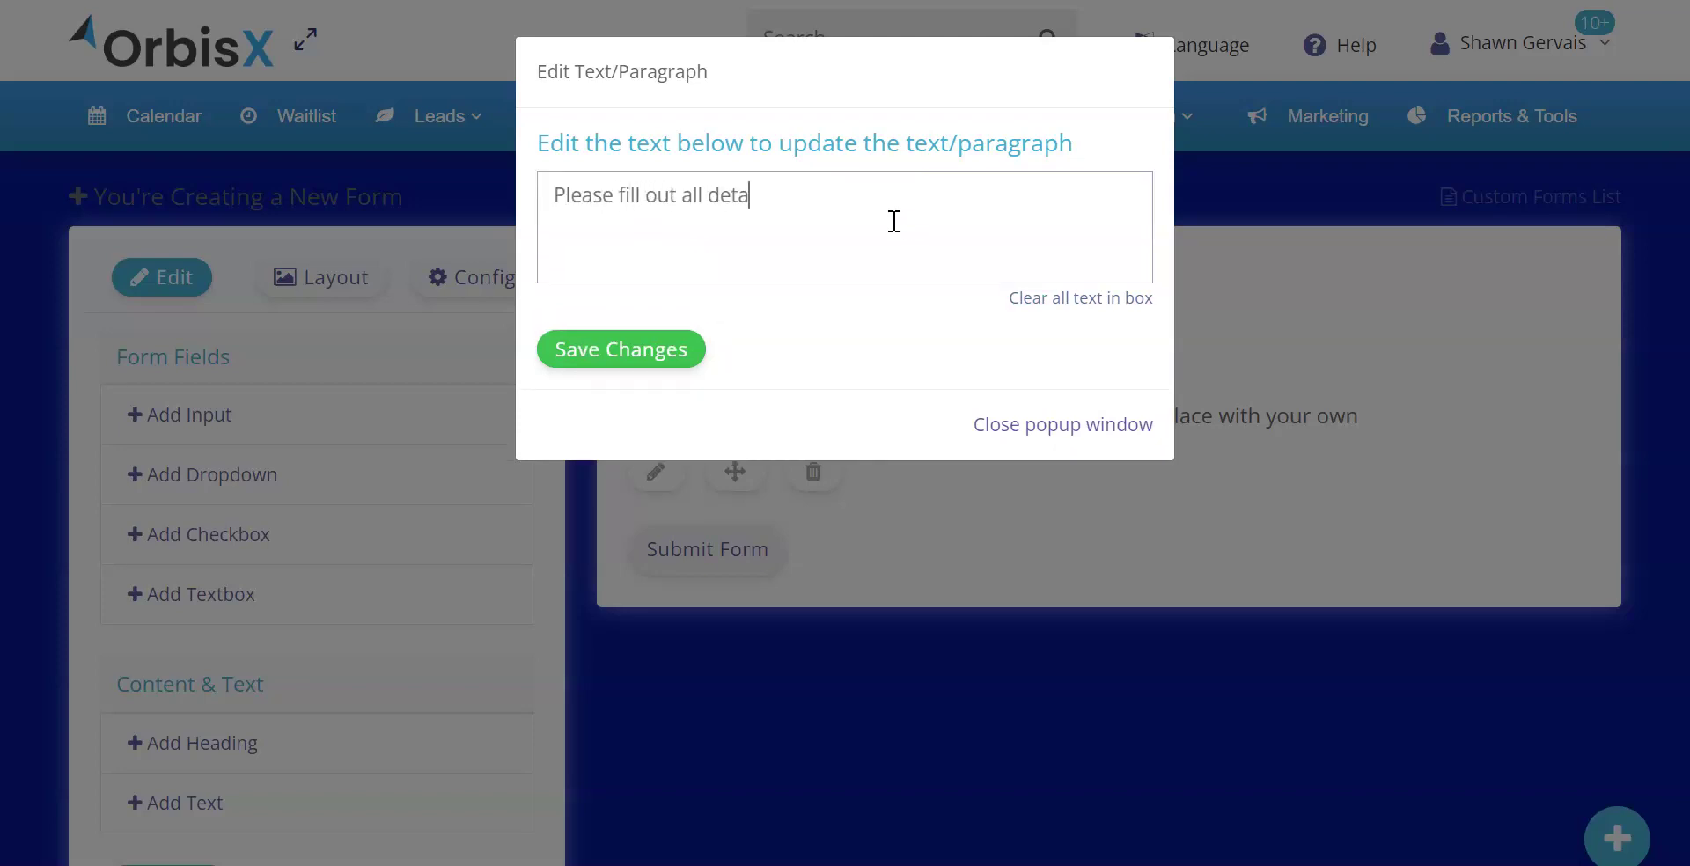
type("ils for an accurate ")
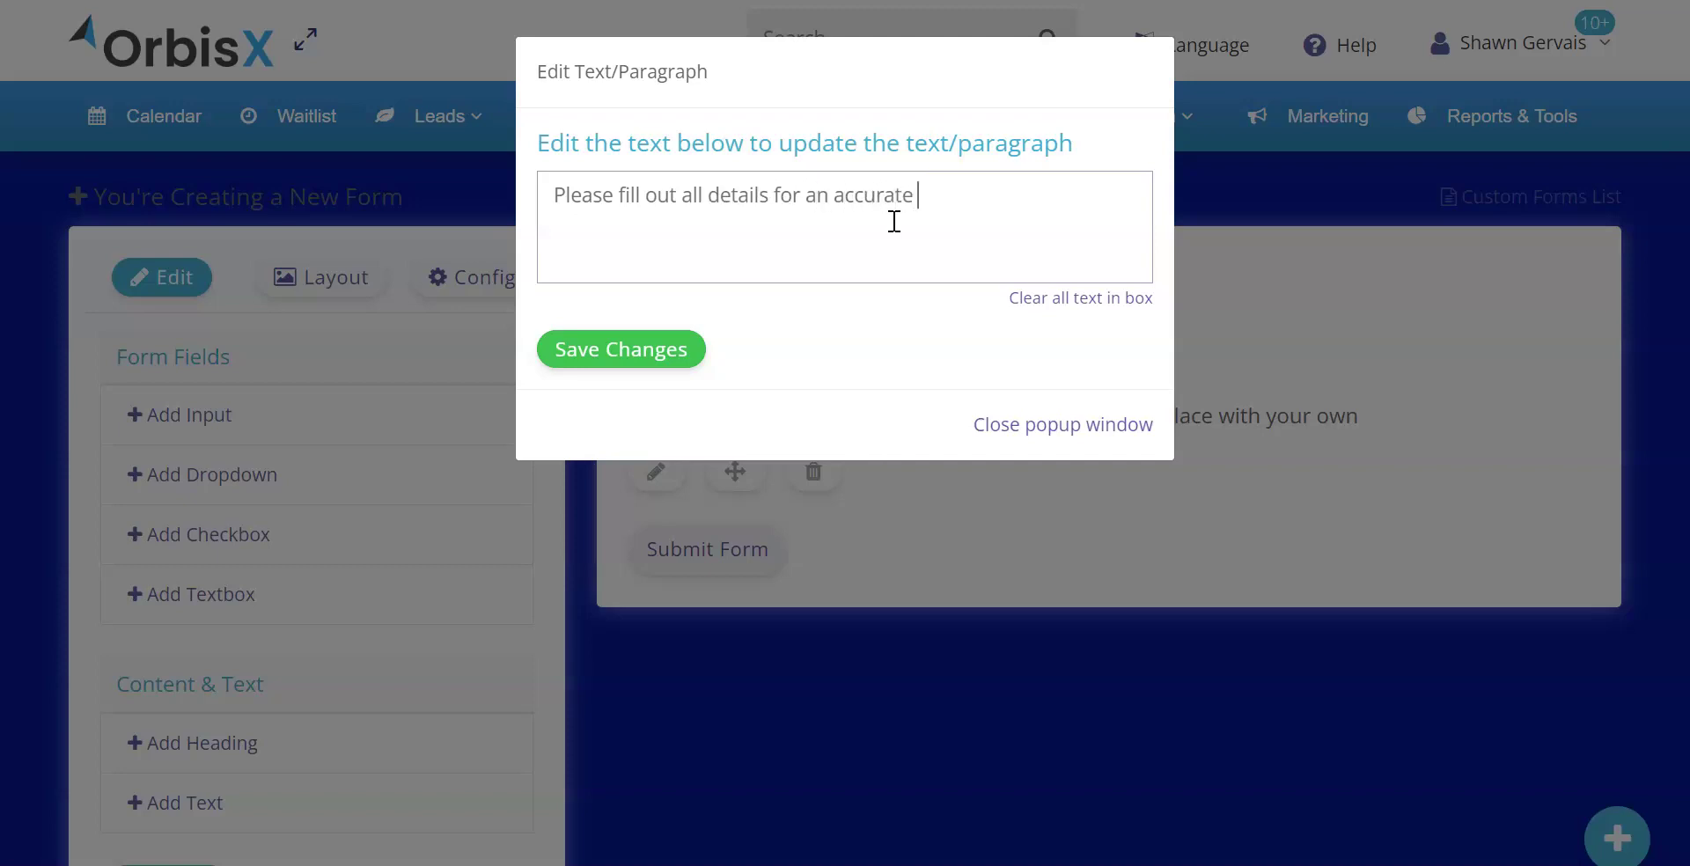
type("quotation :)")
left_click(618, 369)
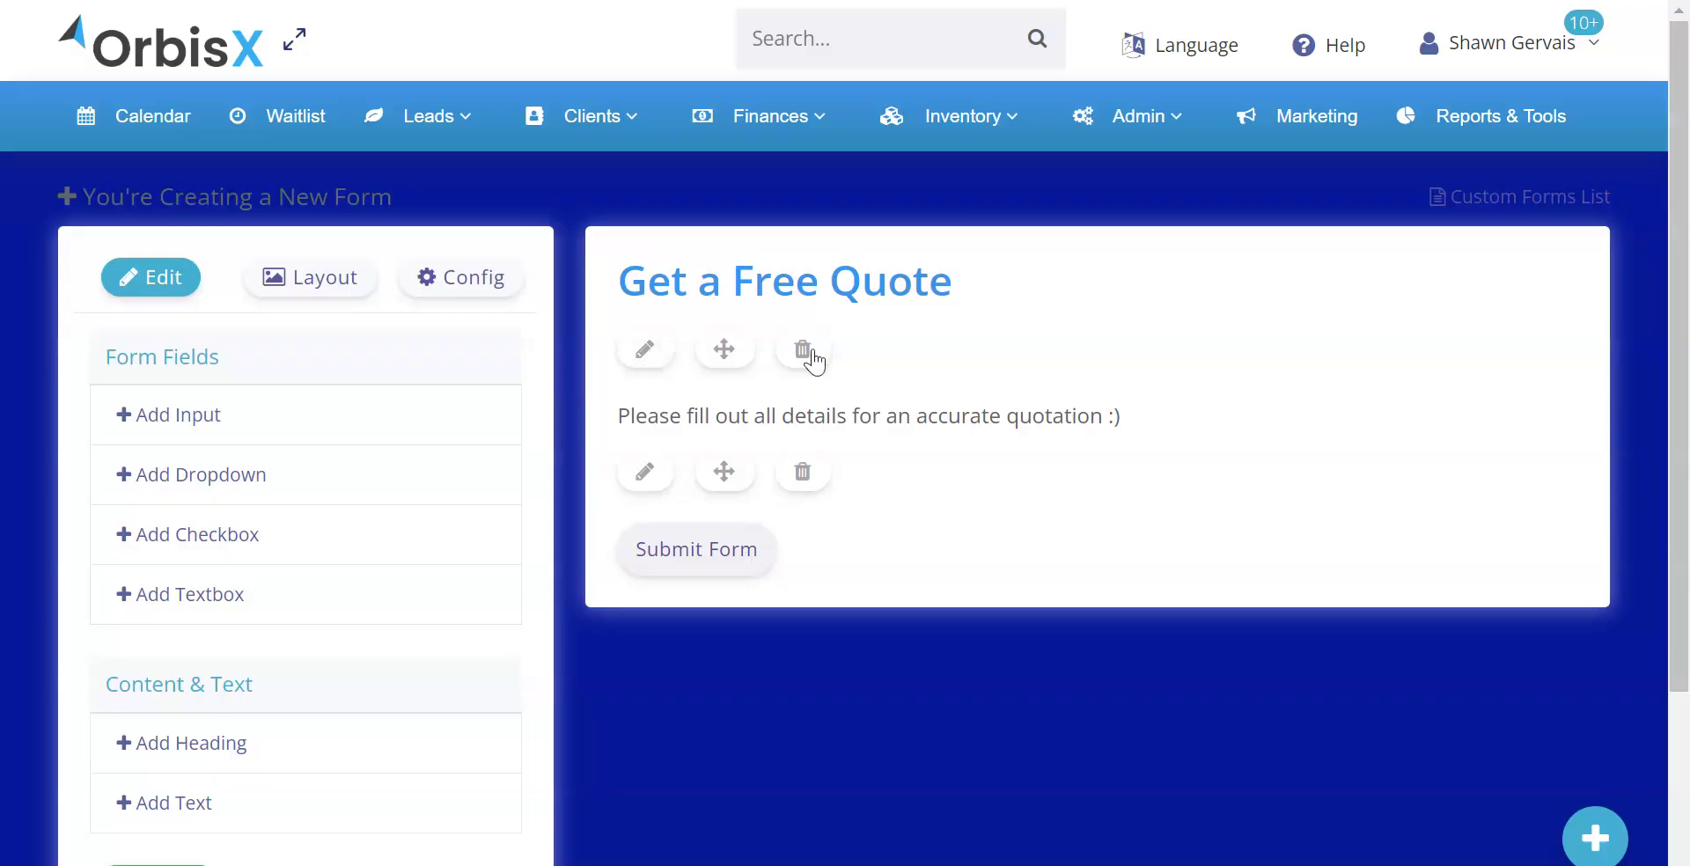
Add a new input field labelled Name below the paragraph
left_click_drag(724, 472, 825, 451)
left_click(191, 417)
left_click(644, 645)
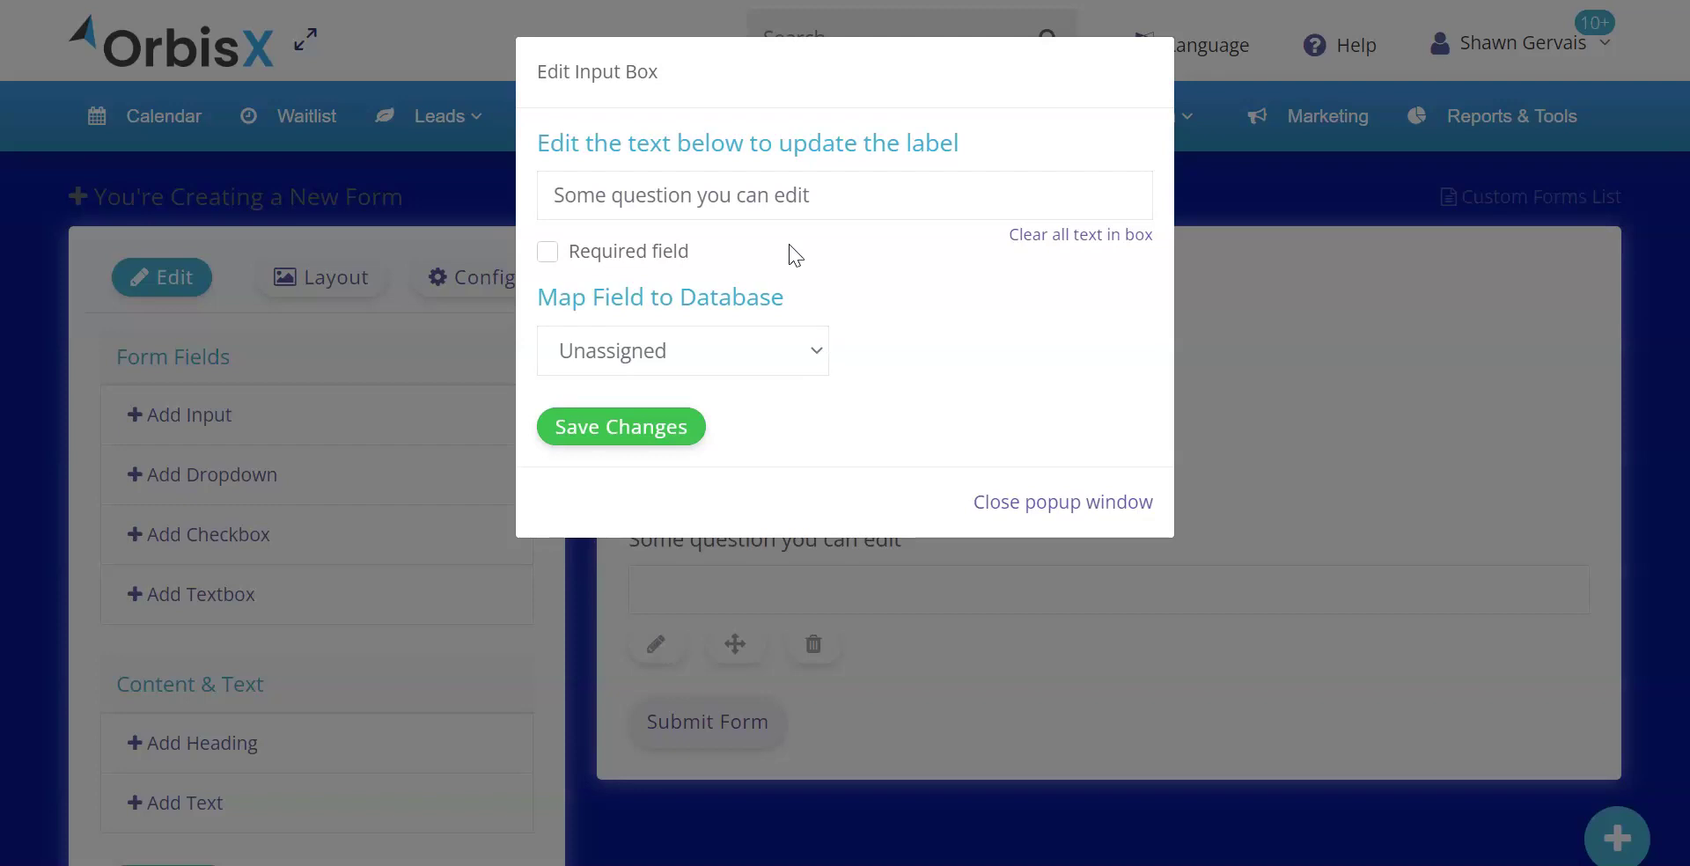
left_click(1044, 236)
left_click(845, 193)
type("Name")
Make Name required, map it to Contact Name, and add another input field
left_click(585, 253)
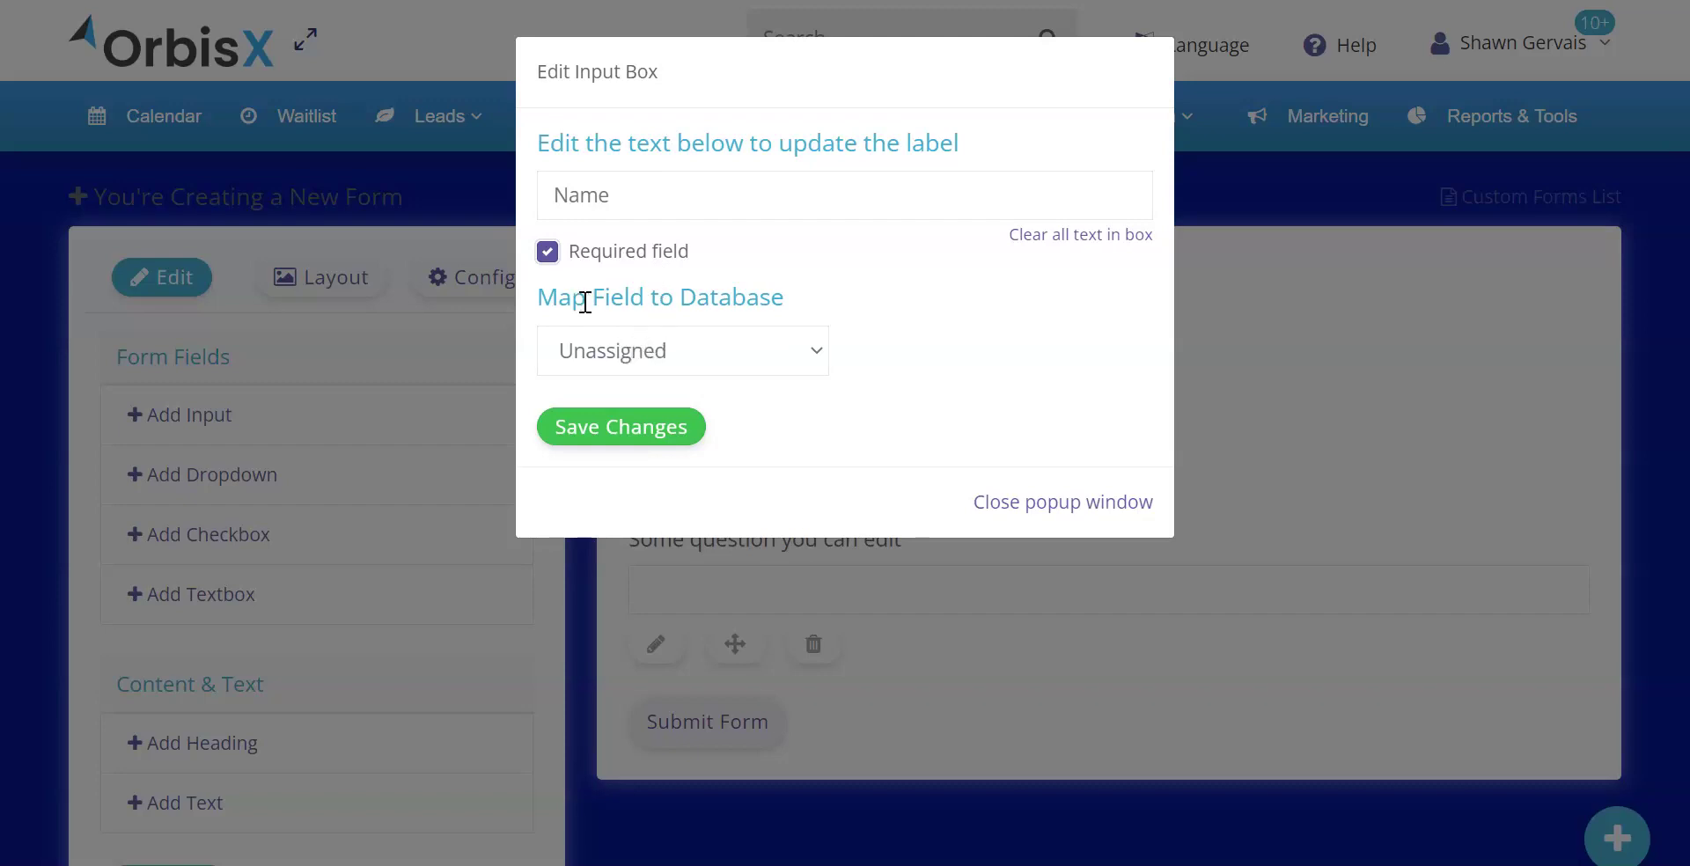
left_click(668, 337)
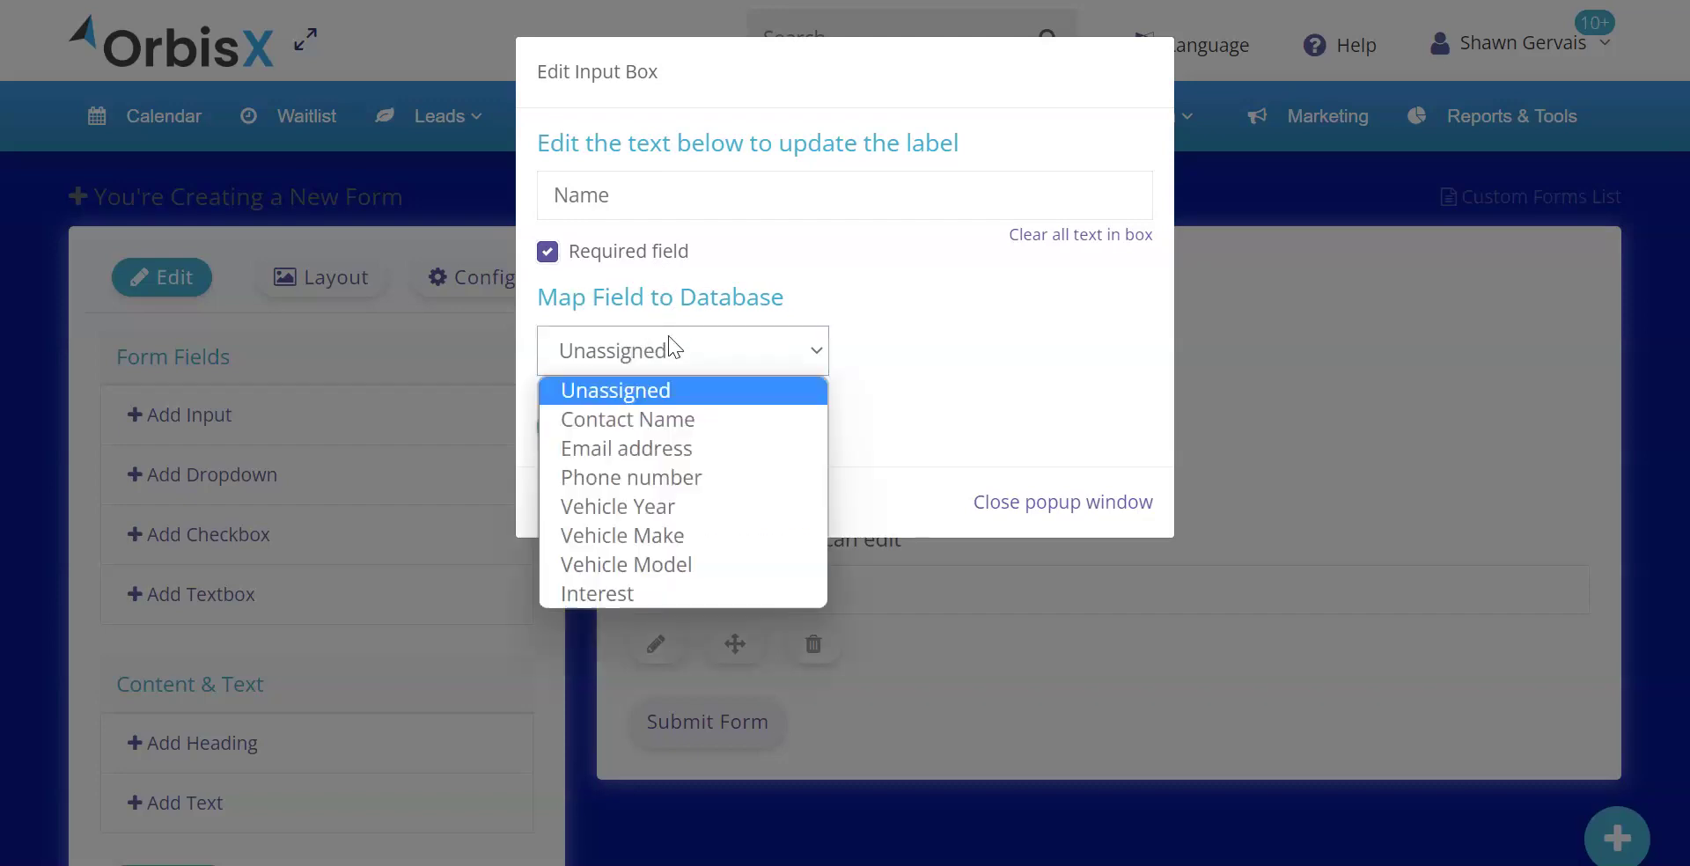
left_click(616, 420)
left_click(620, 429)
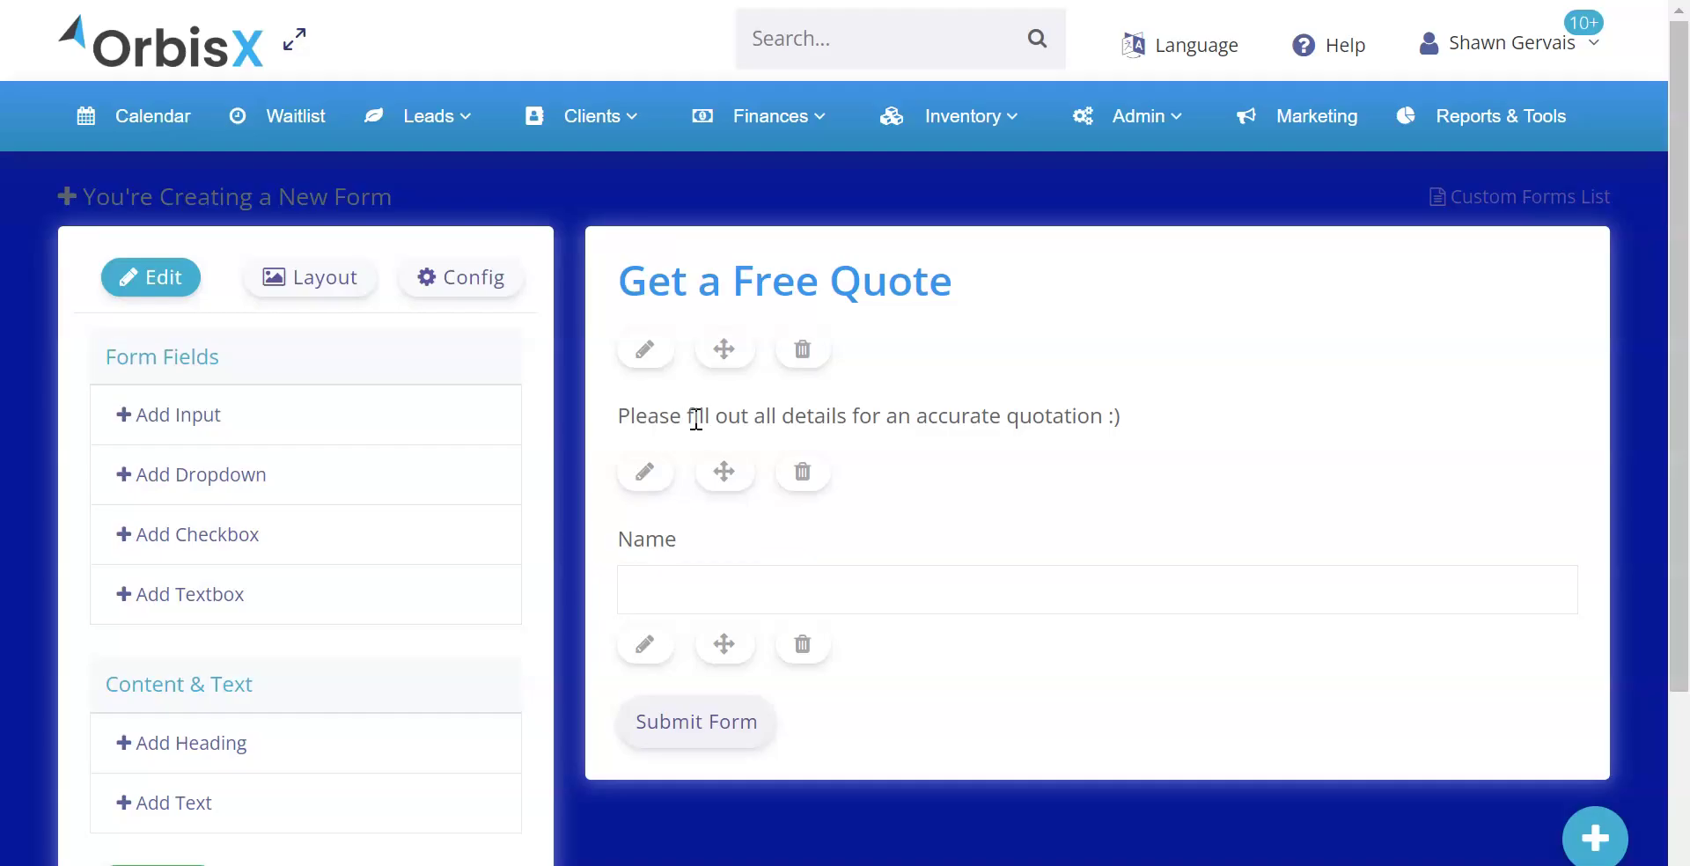
left_click(230, 431)
Label the new field Phone, make it required, and map it to Phone number
scroll(727, 578, "down", 3)
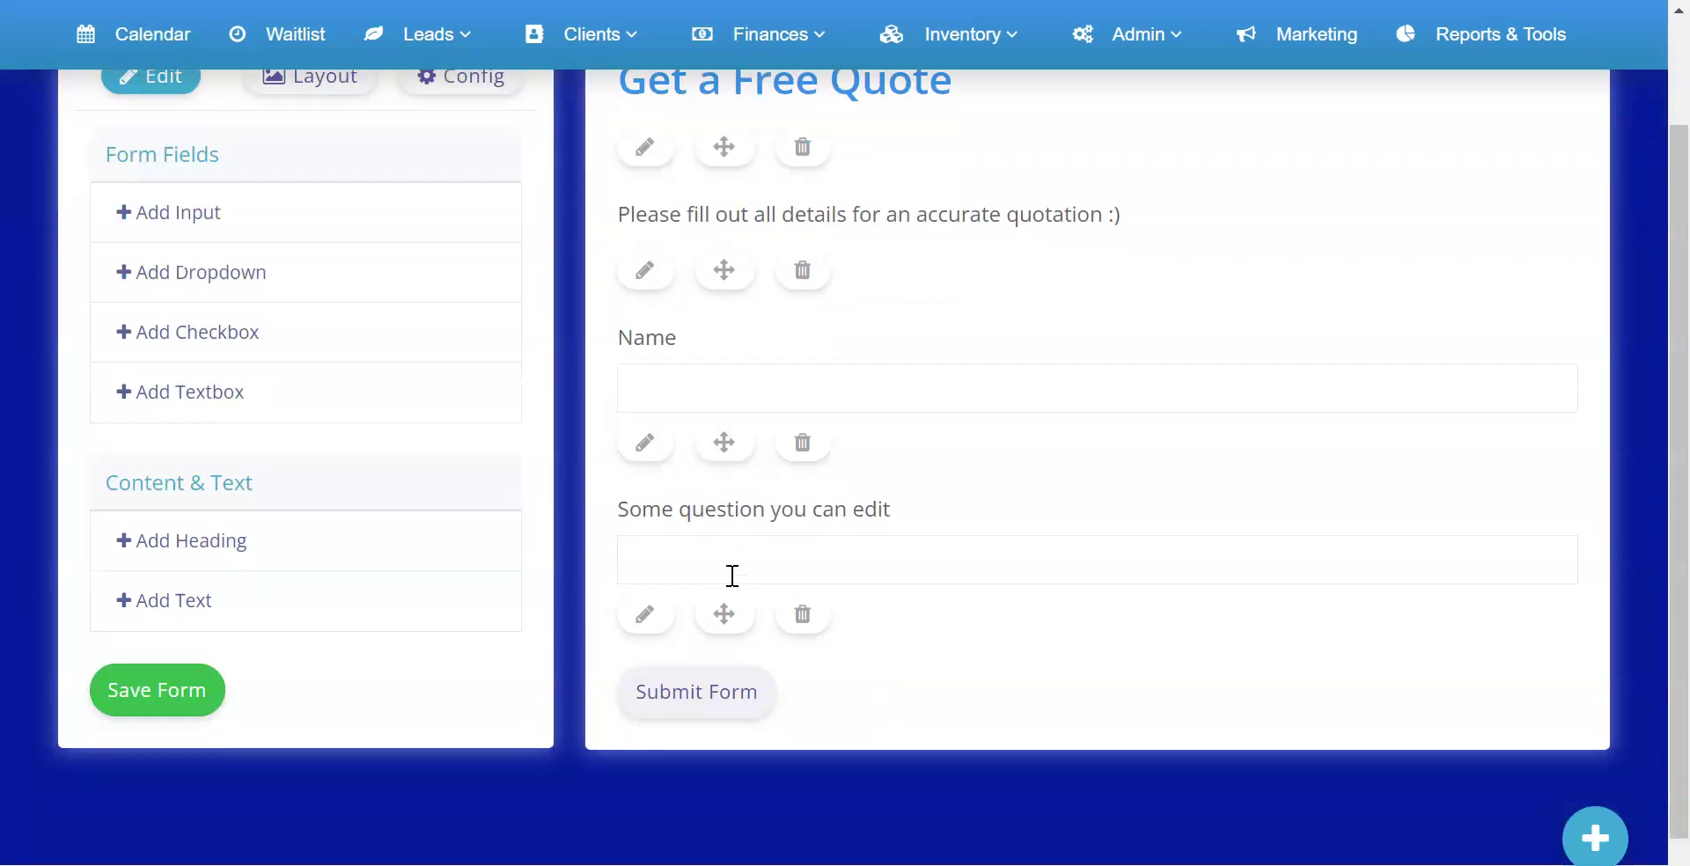
left_click(652, 613)
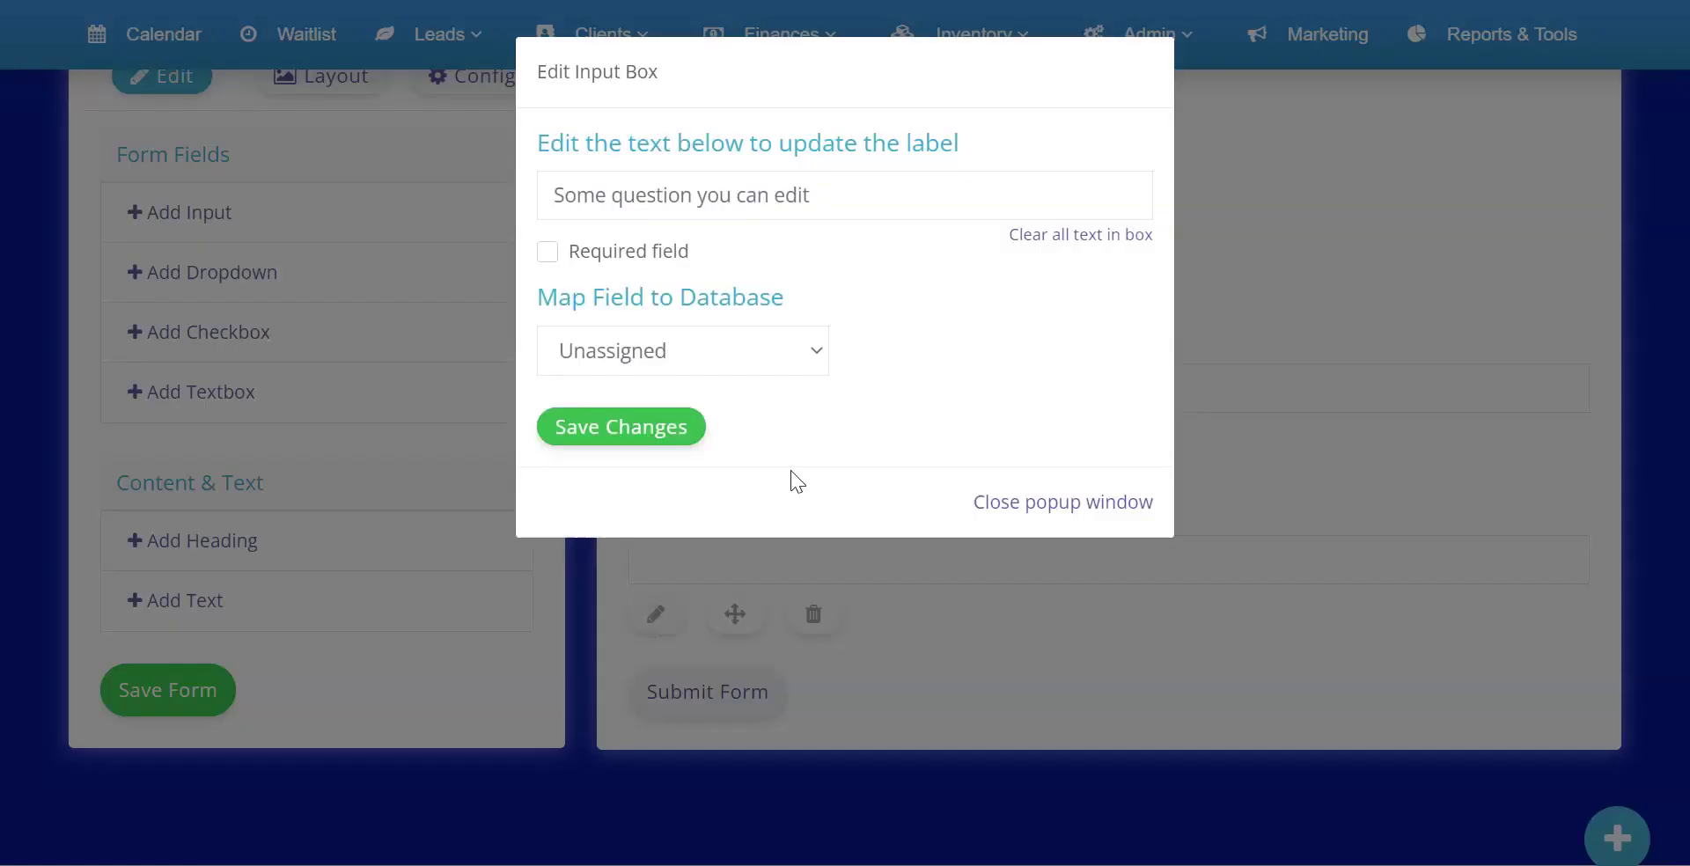
left_click(1097, 251)
left_click(853, 191)
type("Phone")
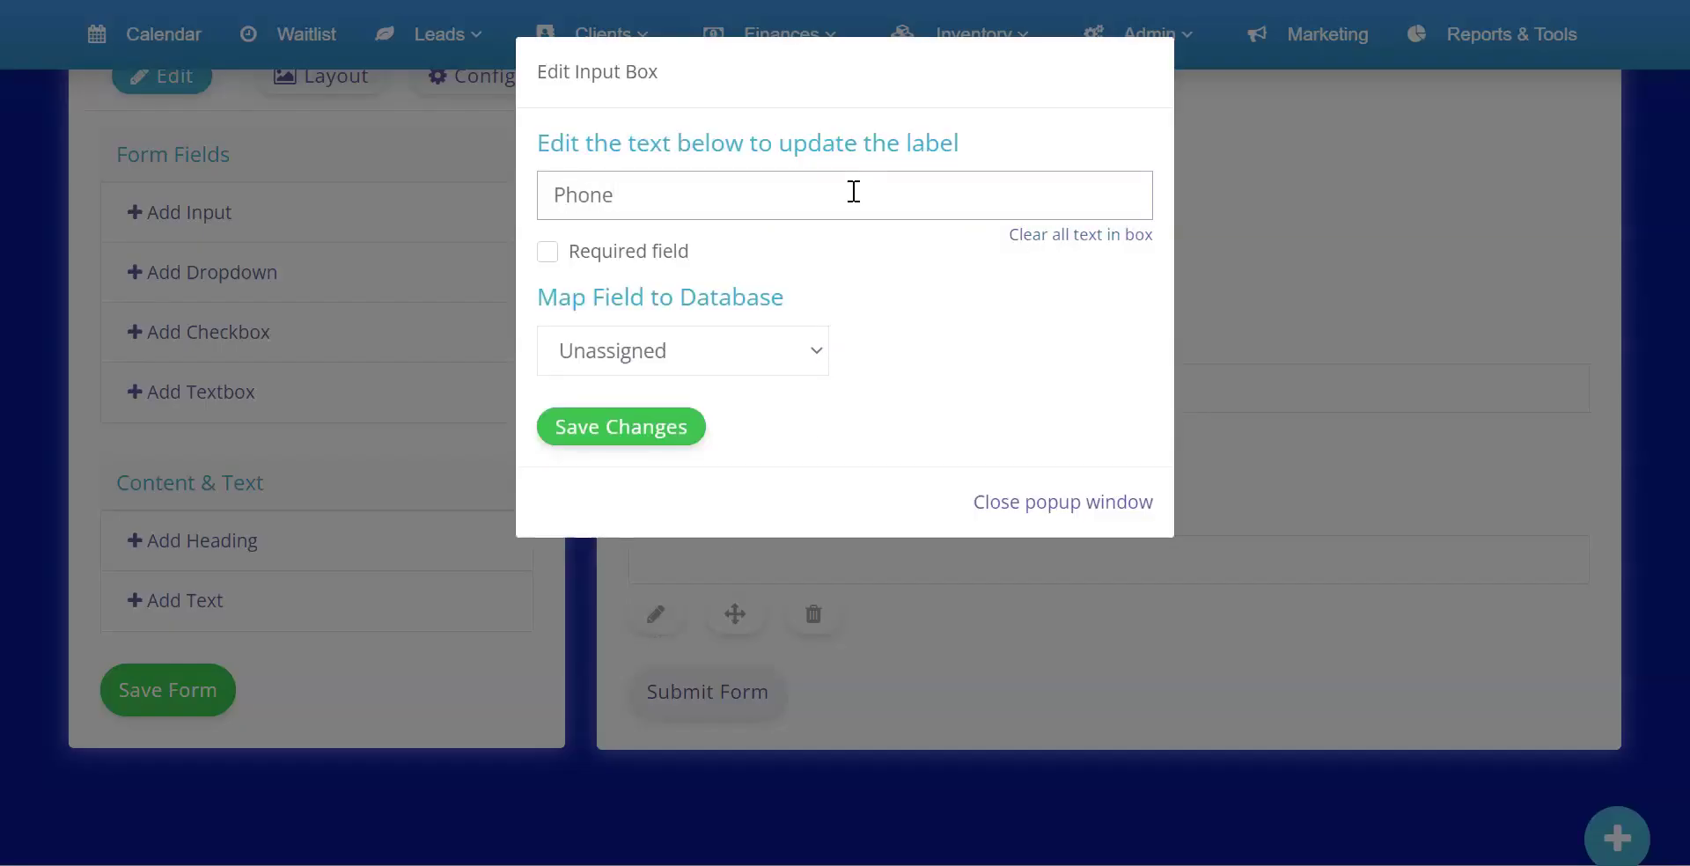
left_click(631, 249)
left_click(651, 343)
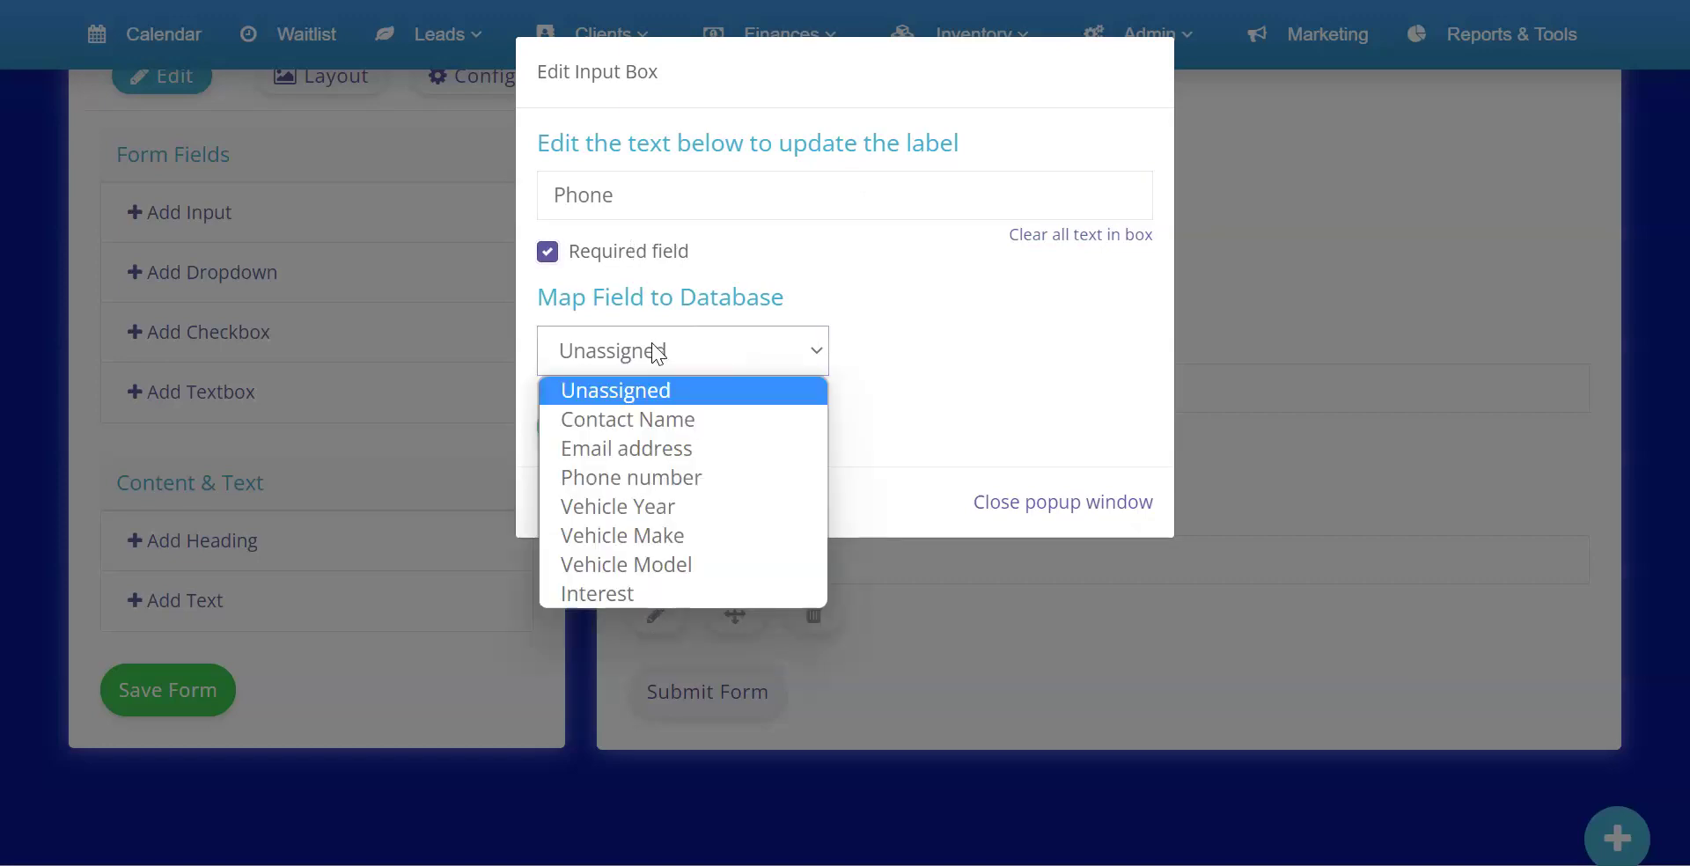
left_click(630, 478)
left_click(634, 427)
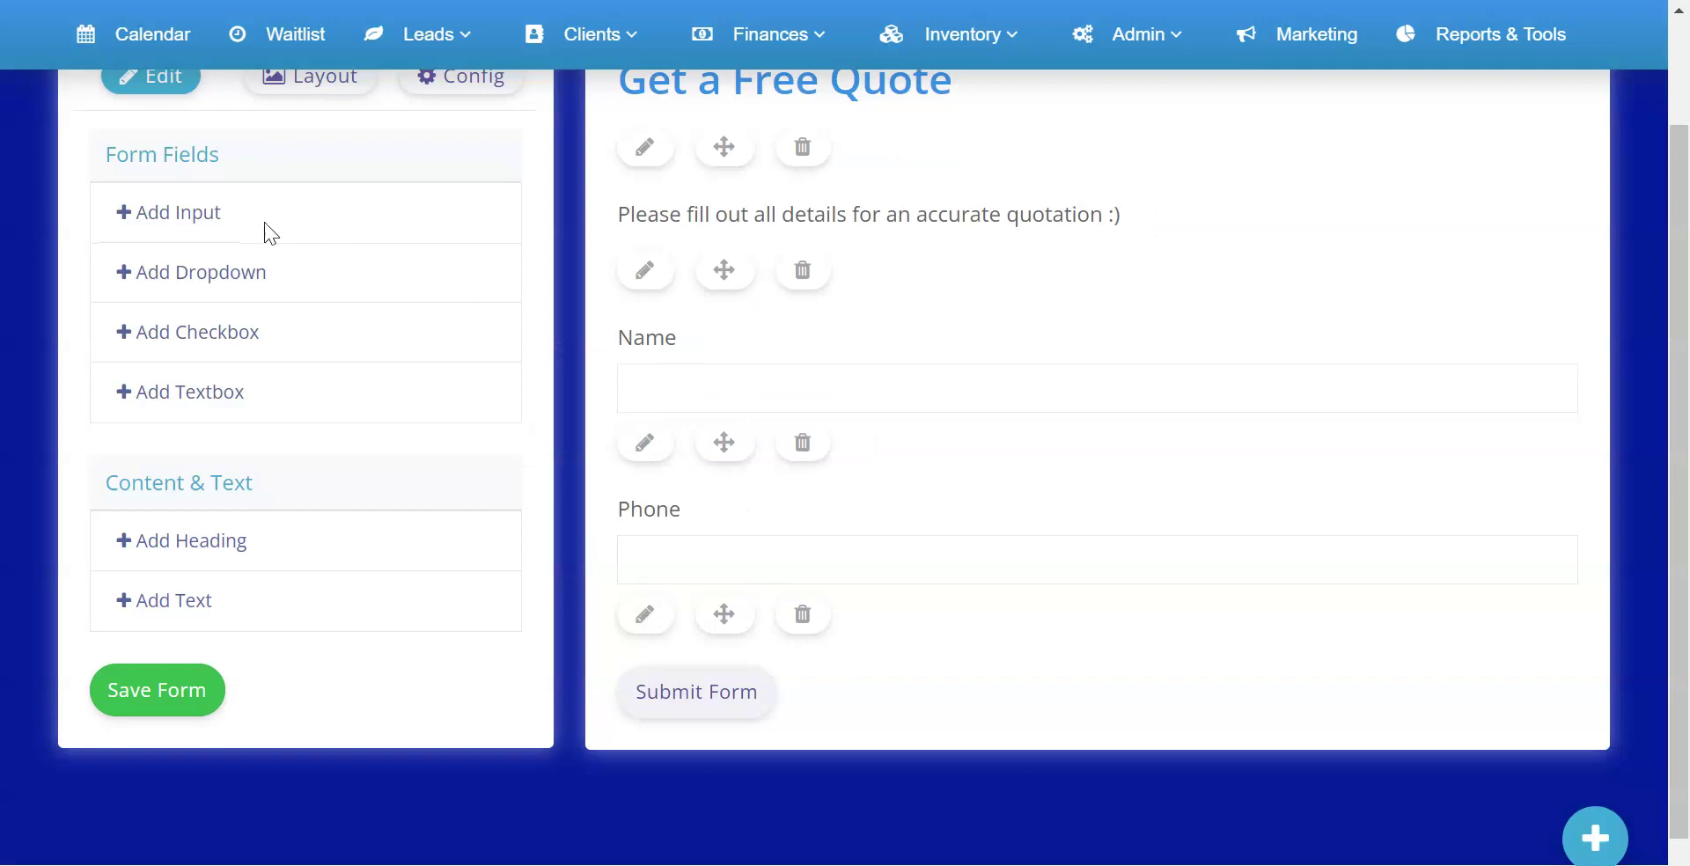
Add a required Email field mapped to Email address
left_click(193, 220)
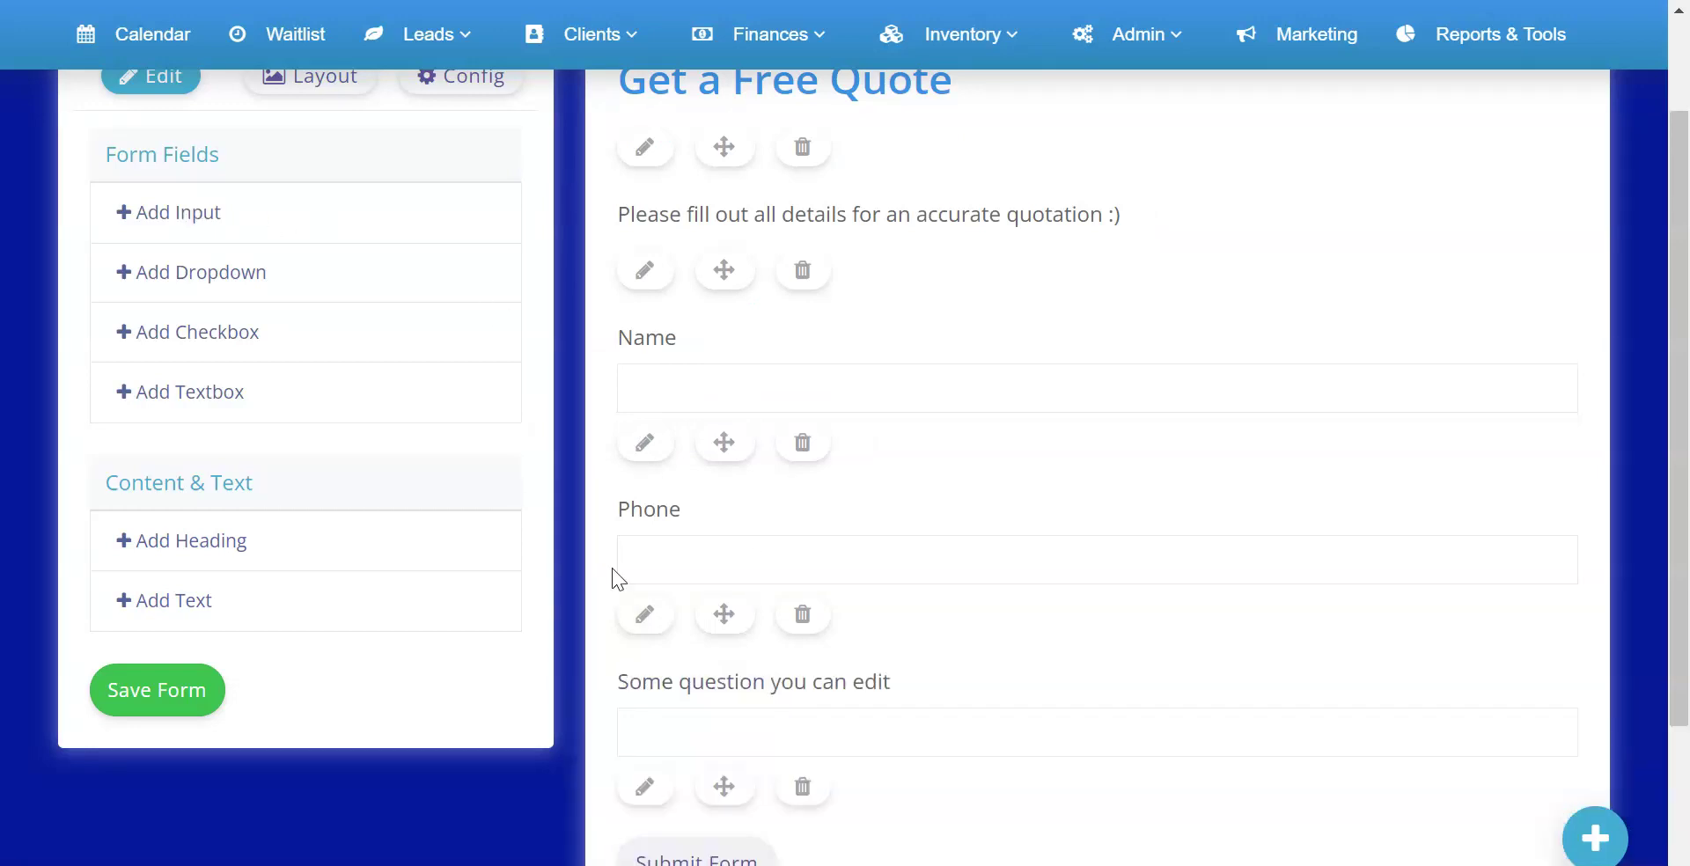
left_click(645, 787)
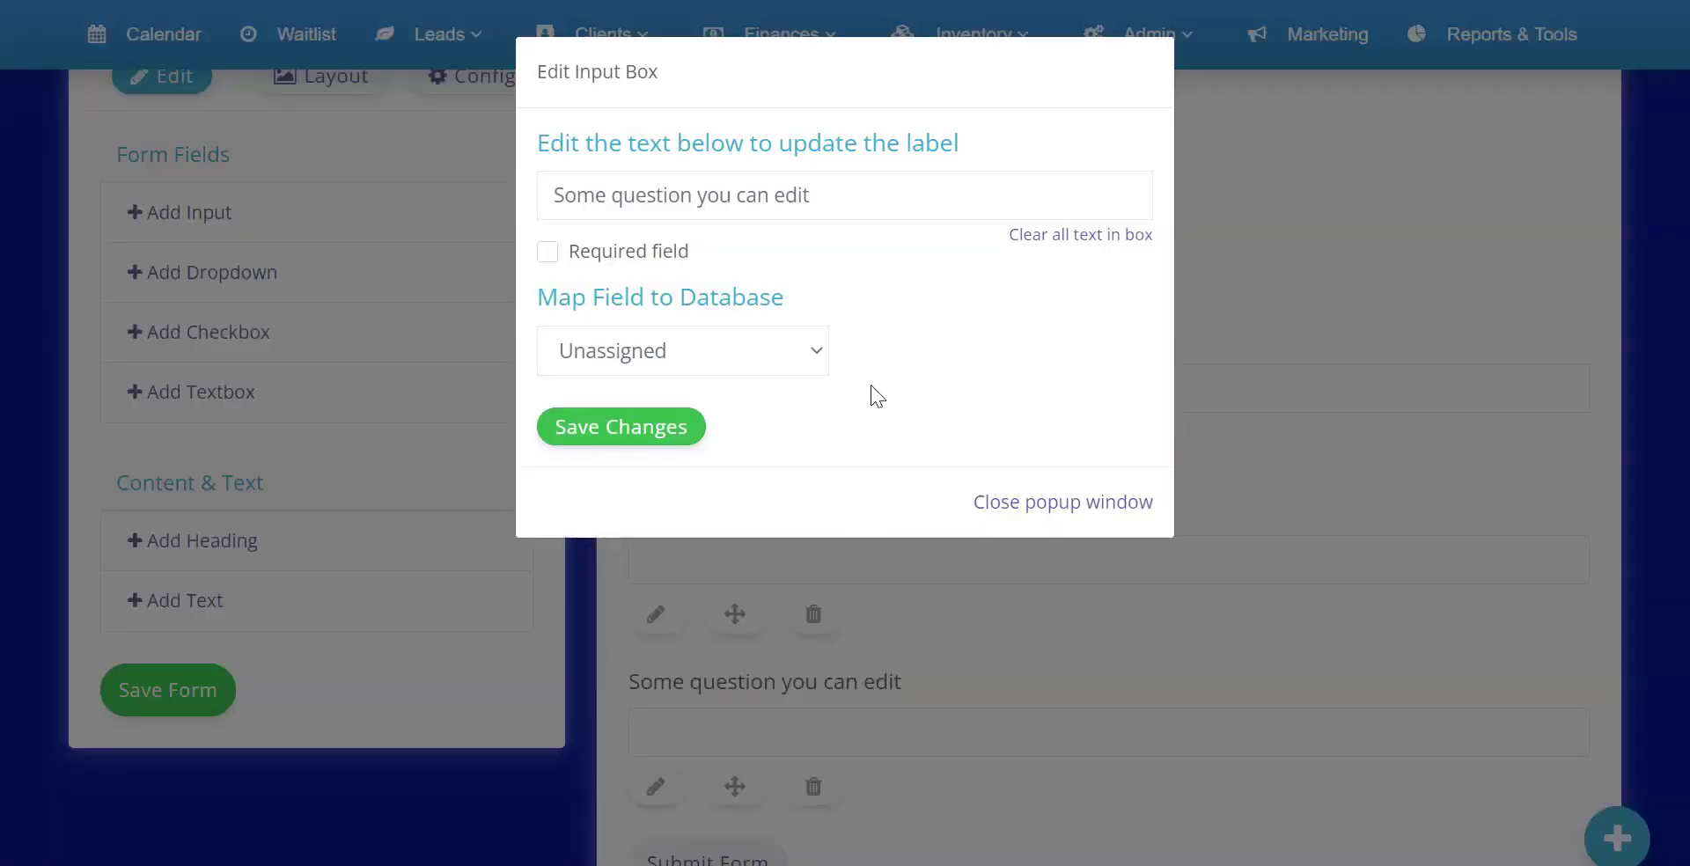
left_click(1060, 249)
left_click(824, 192)
type("Email")
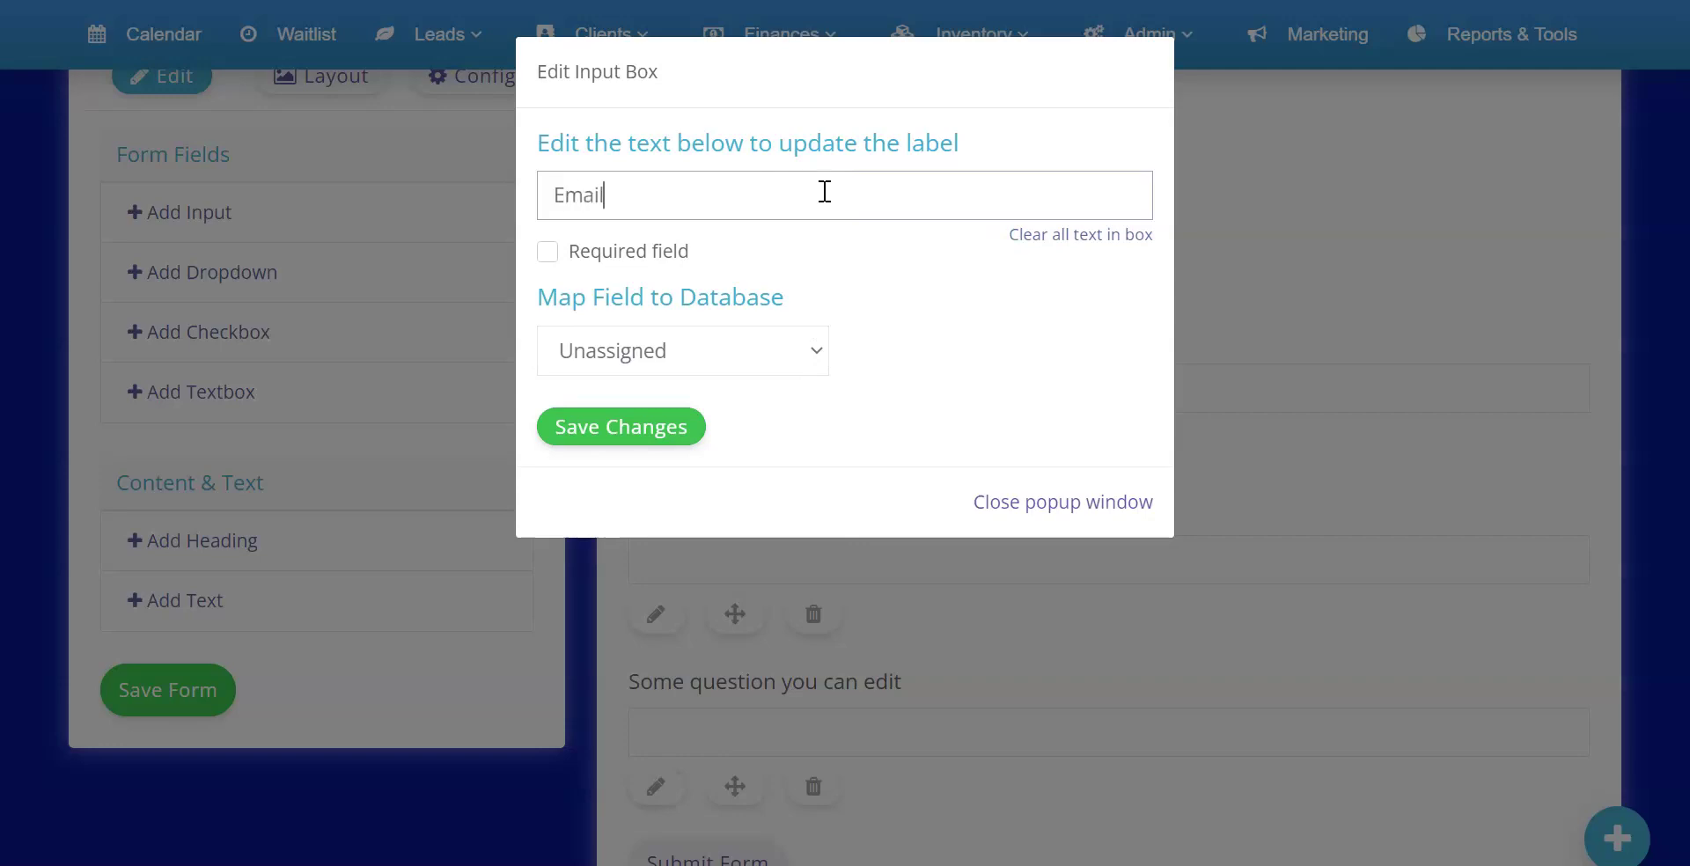
left_click(547, 252)
left_click(701, 347)
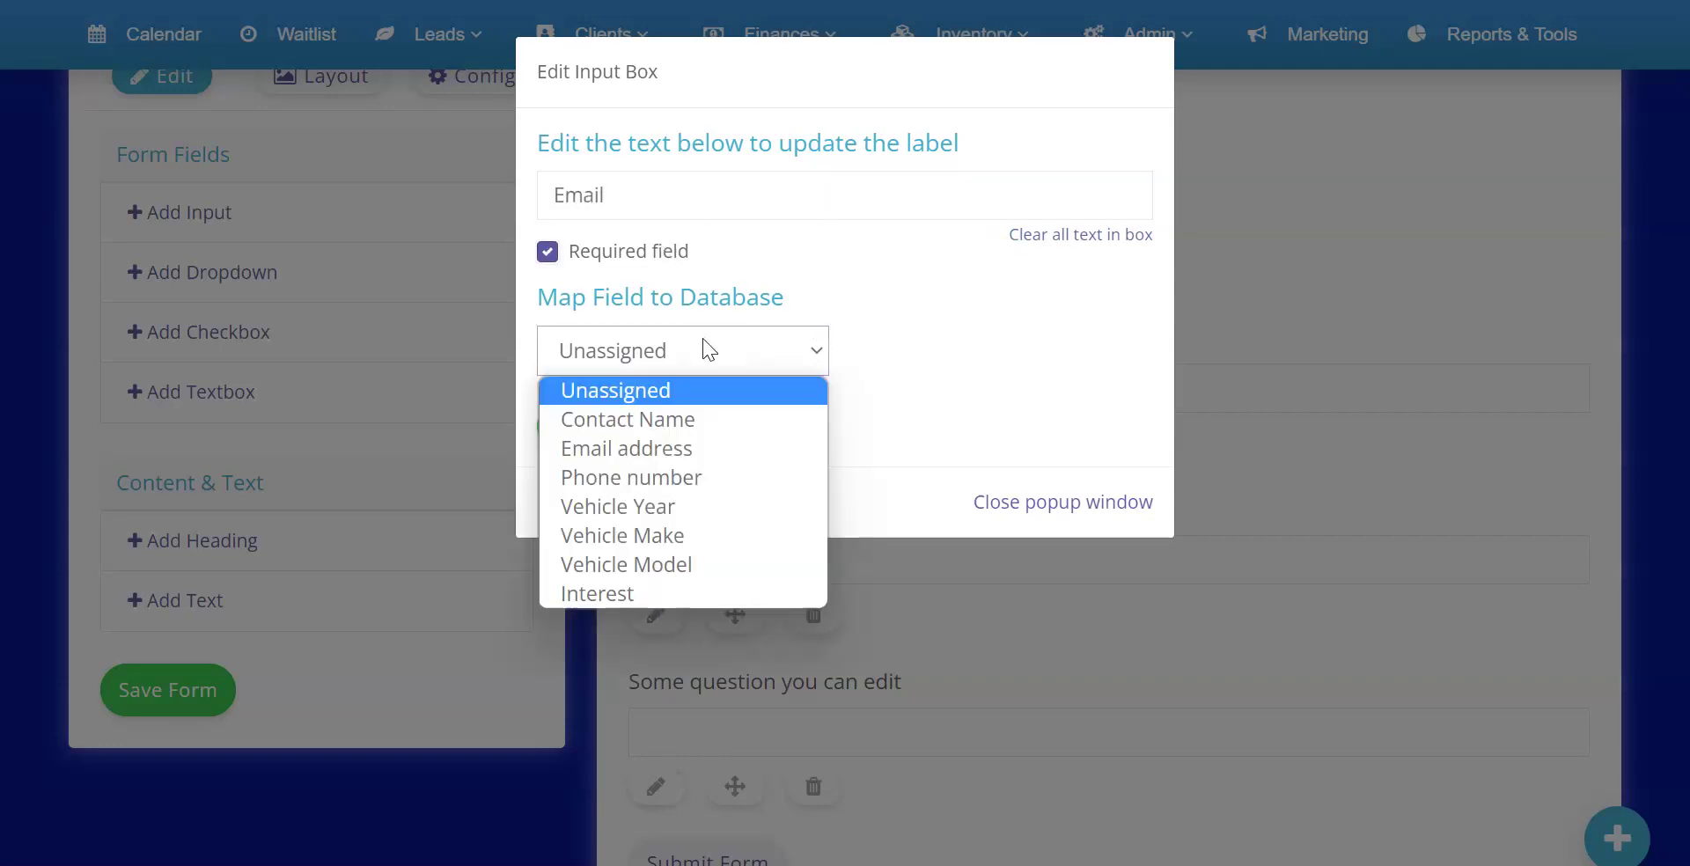
left_click(667, 445)
left_click(627, 433)
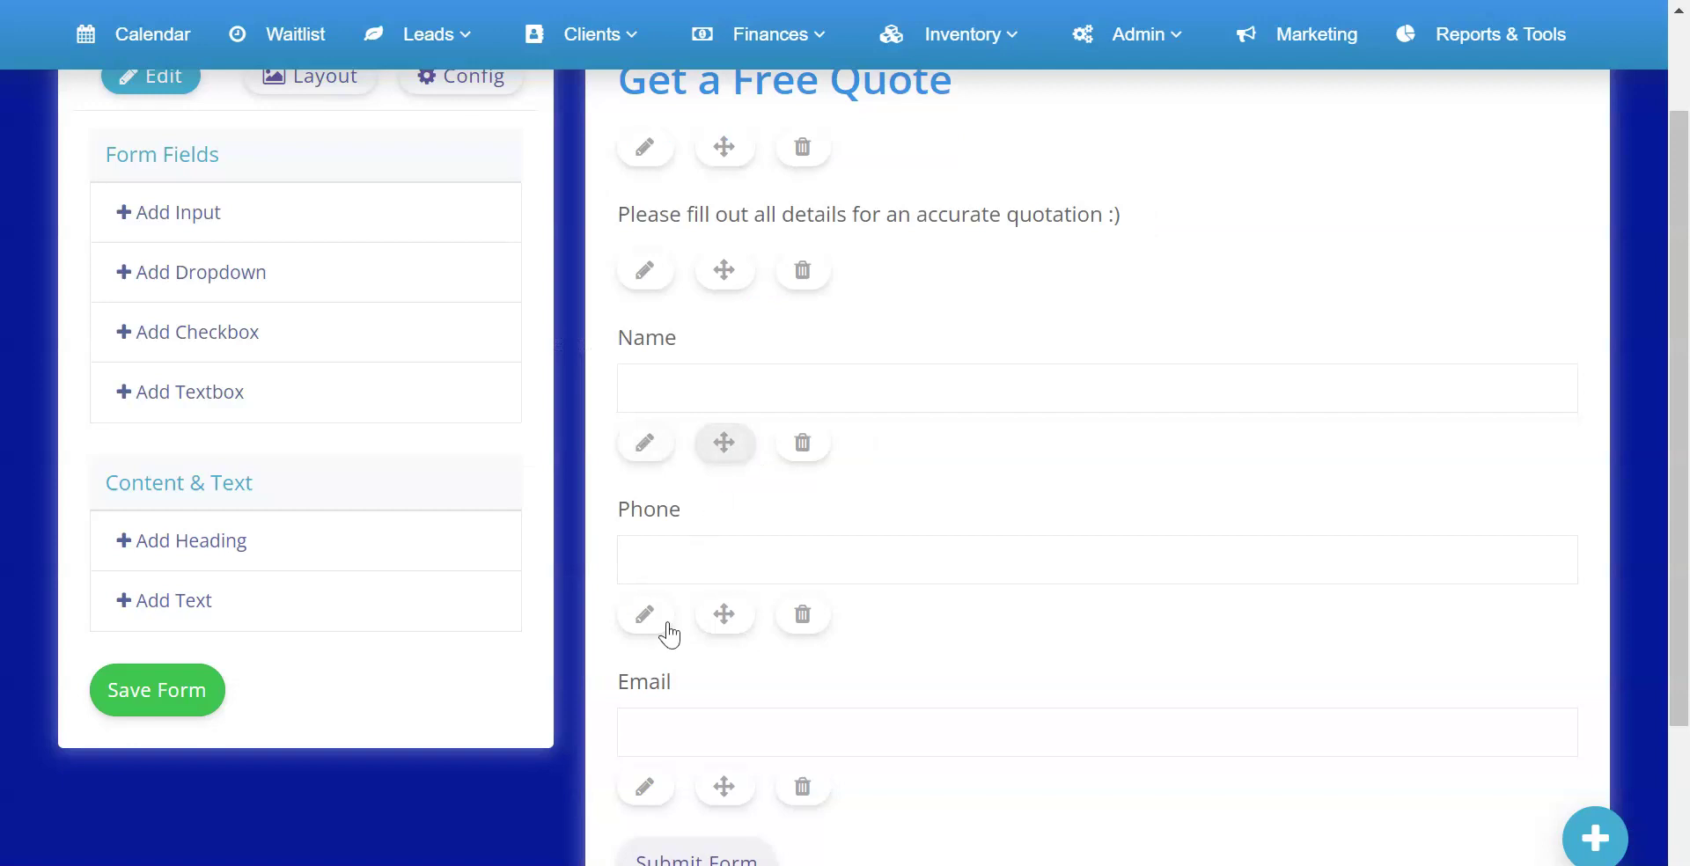
Move the Email field above Phone and bring up the layout settings
left_click_drag(718, 784, 731, 546)
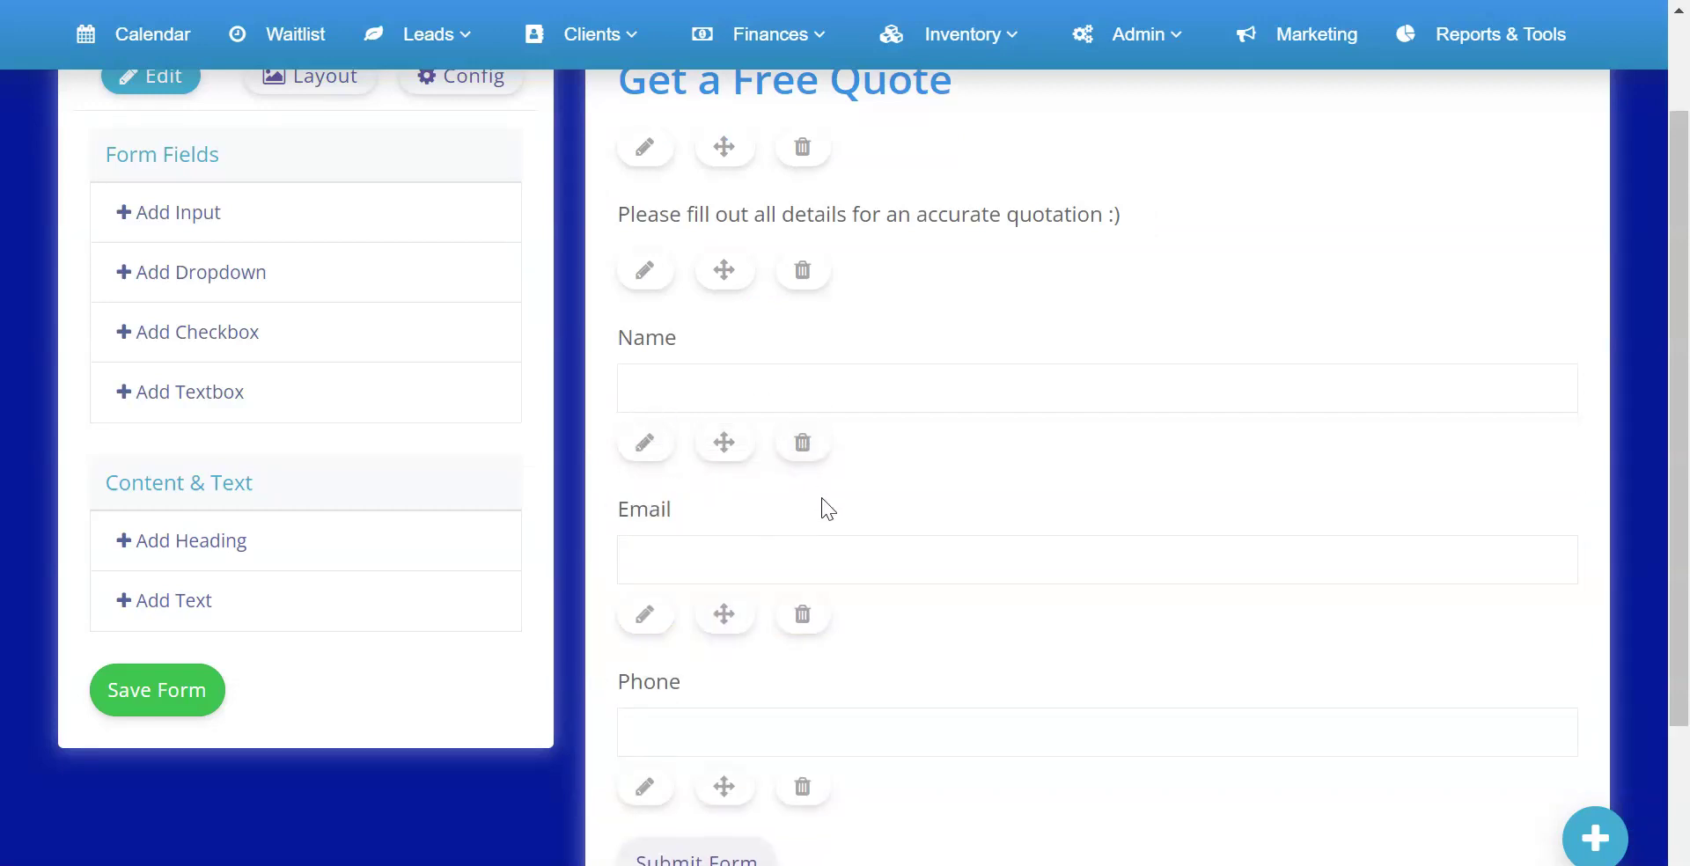
scroll(811, 498, "up", 3)
scroll(792, 490, "down", 3)
scroll(731, 446, "up", 3)
left_click(309, 278)
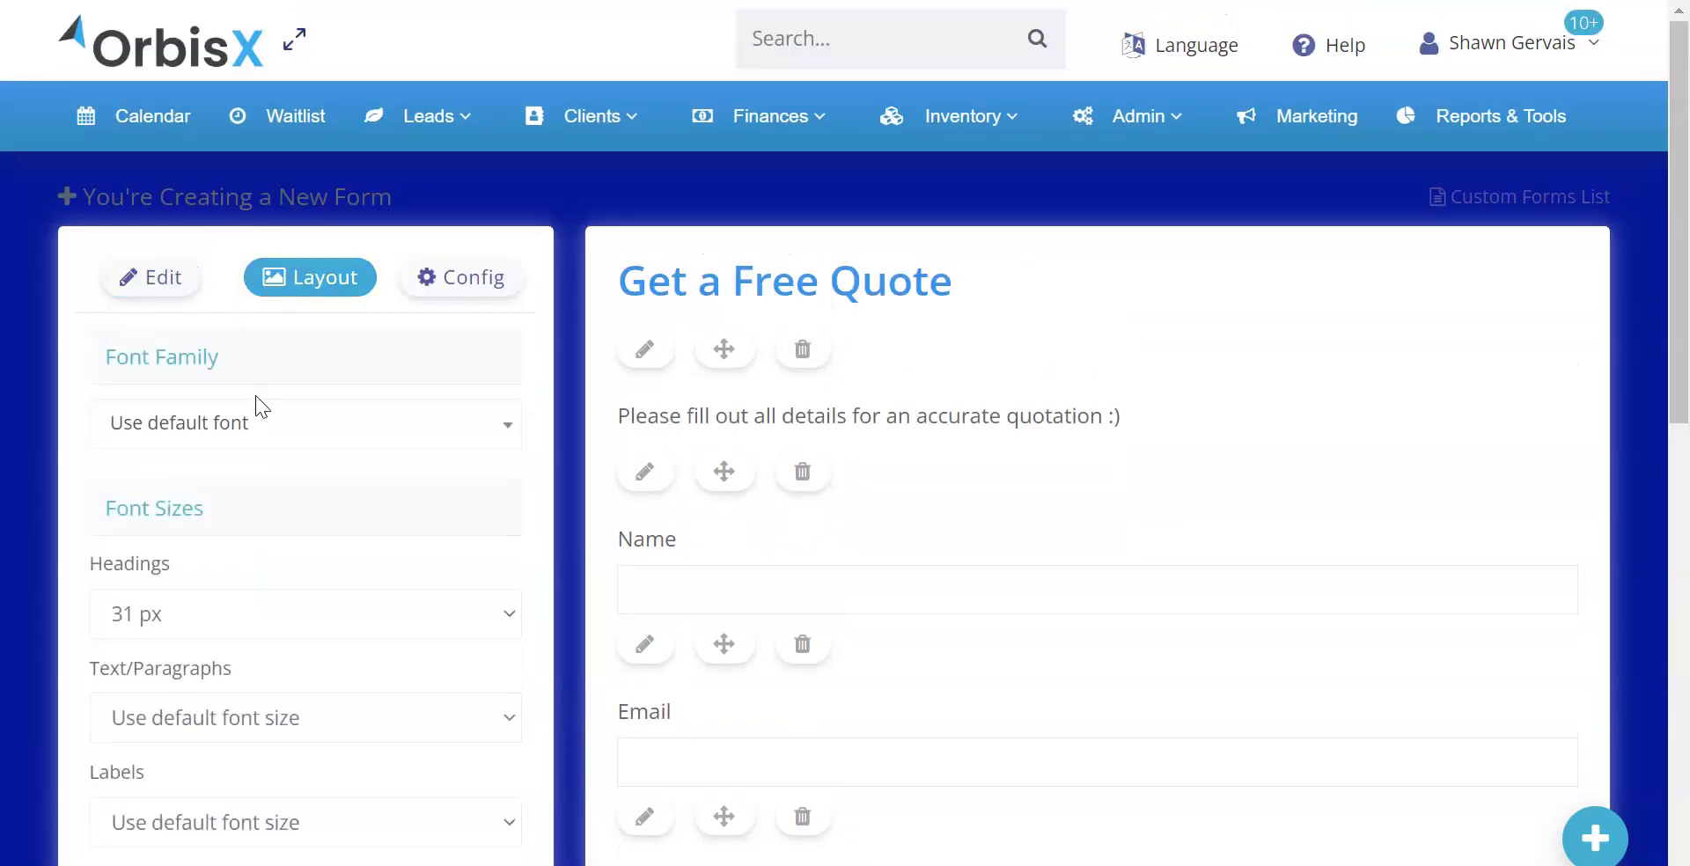
Set the form font to Anek Bangla and the label font size to 22 px
left_click(232, 430)
scroll(236, 581, "down", 20)
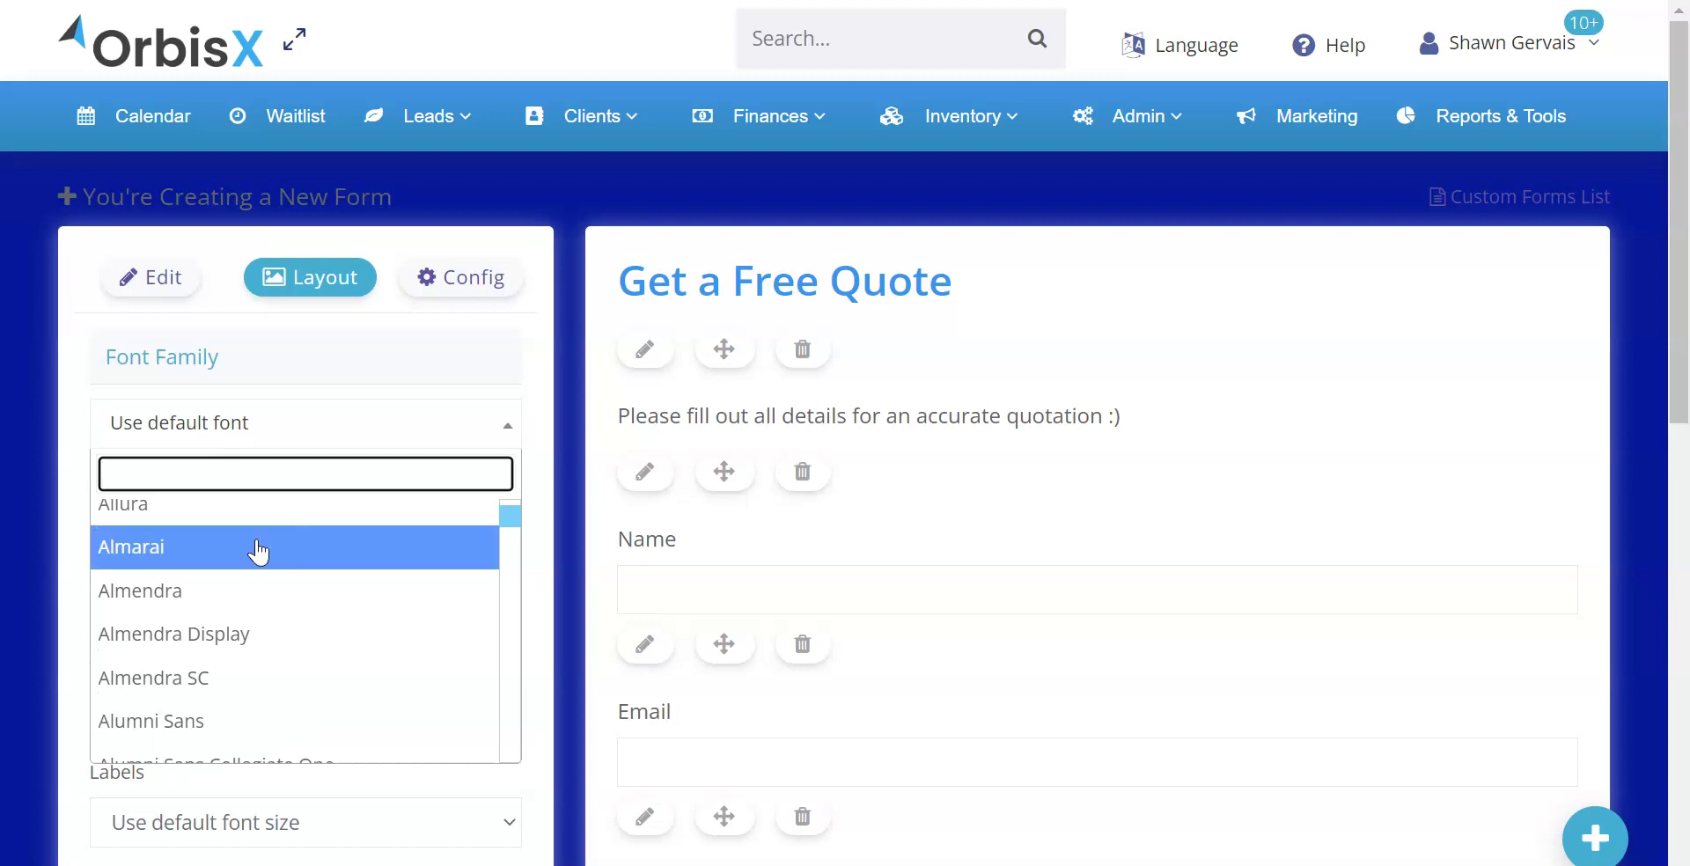
left_click(204, 582)
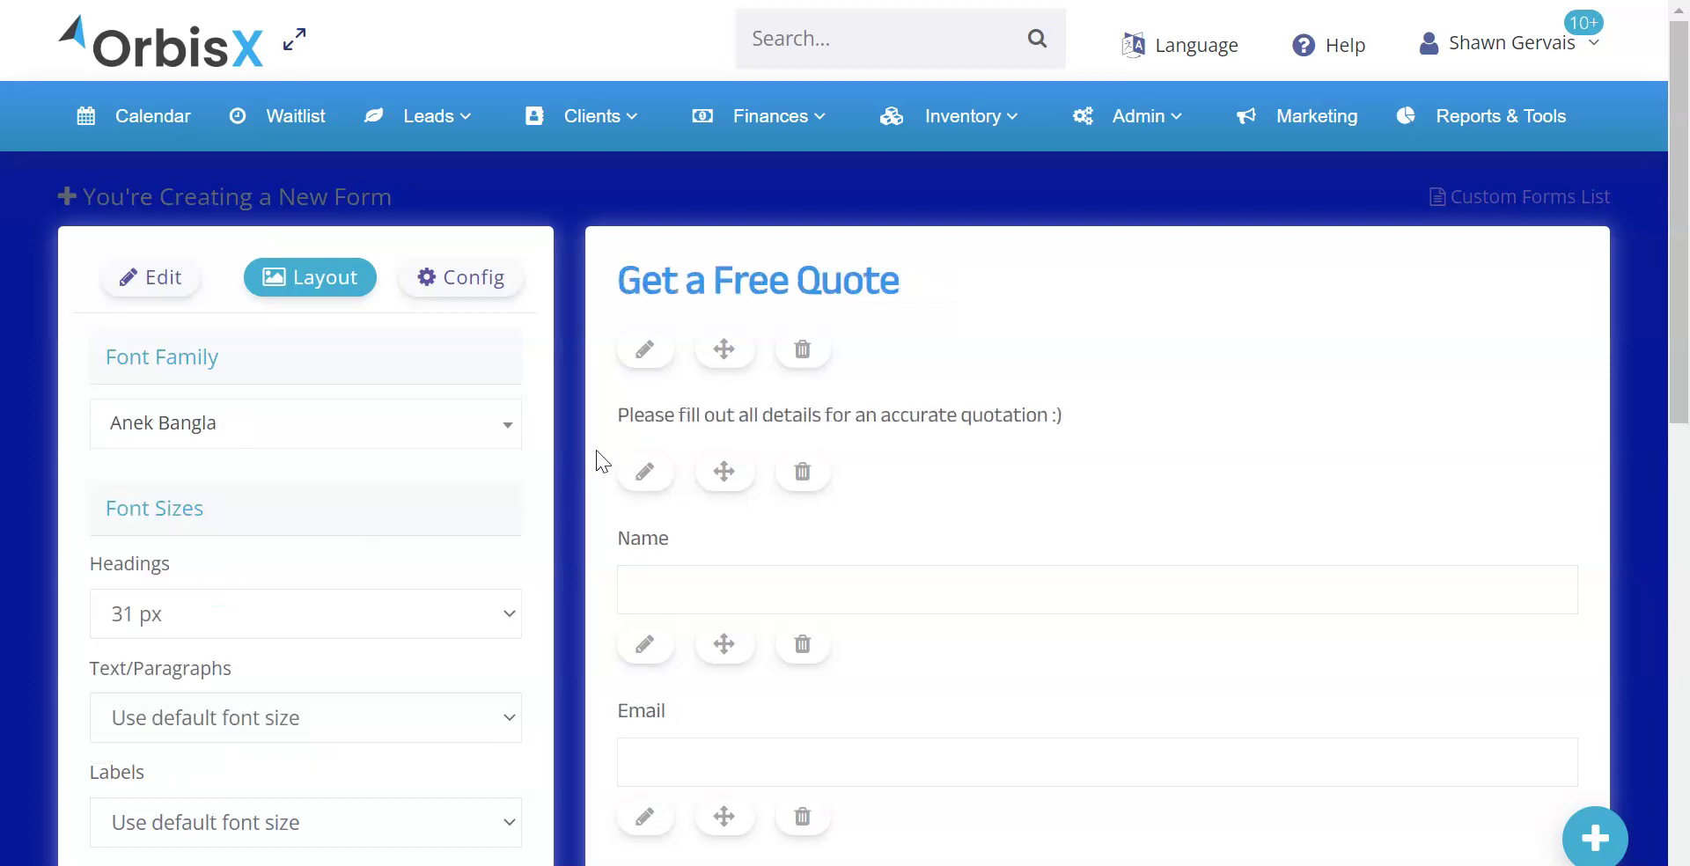
scroll(716, 437, "down", 4)
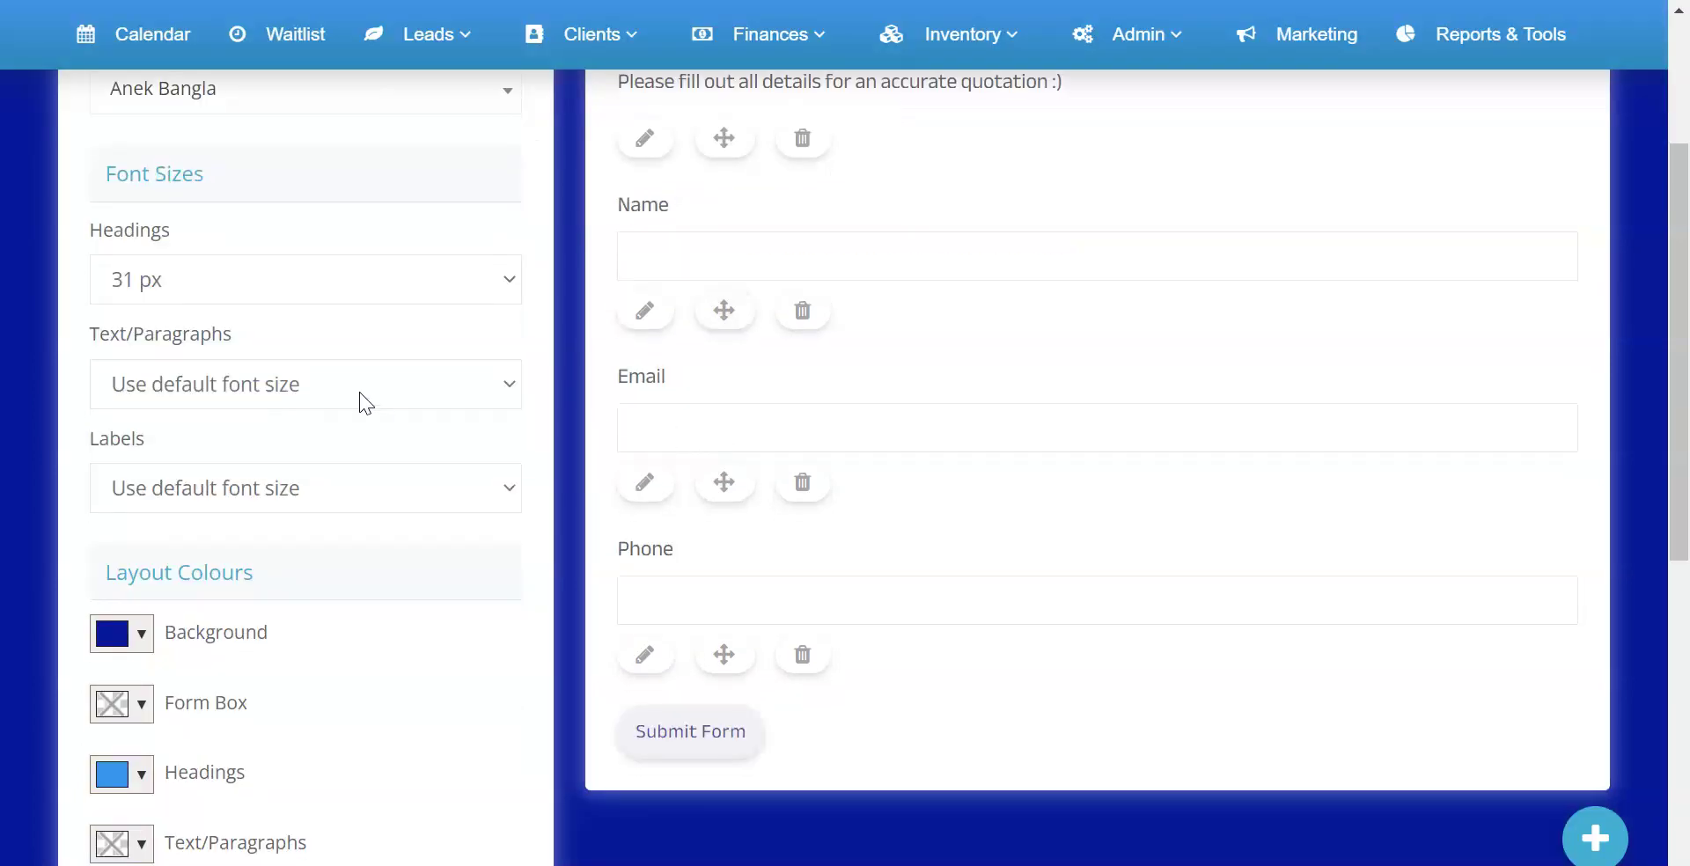
left_click(193, 487)
left_click(208, 183)
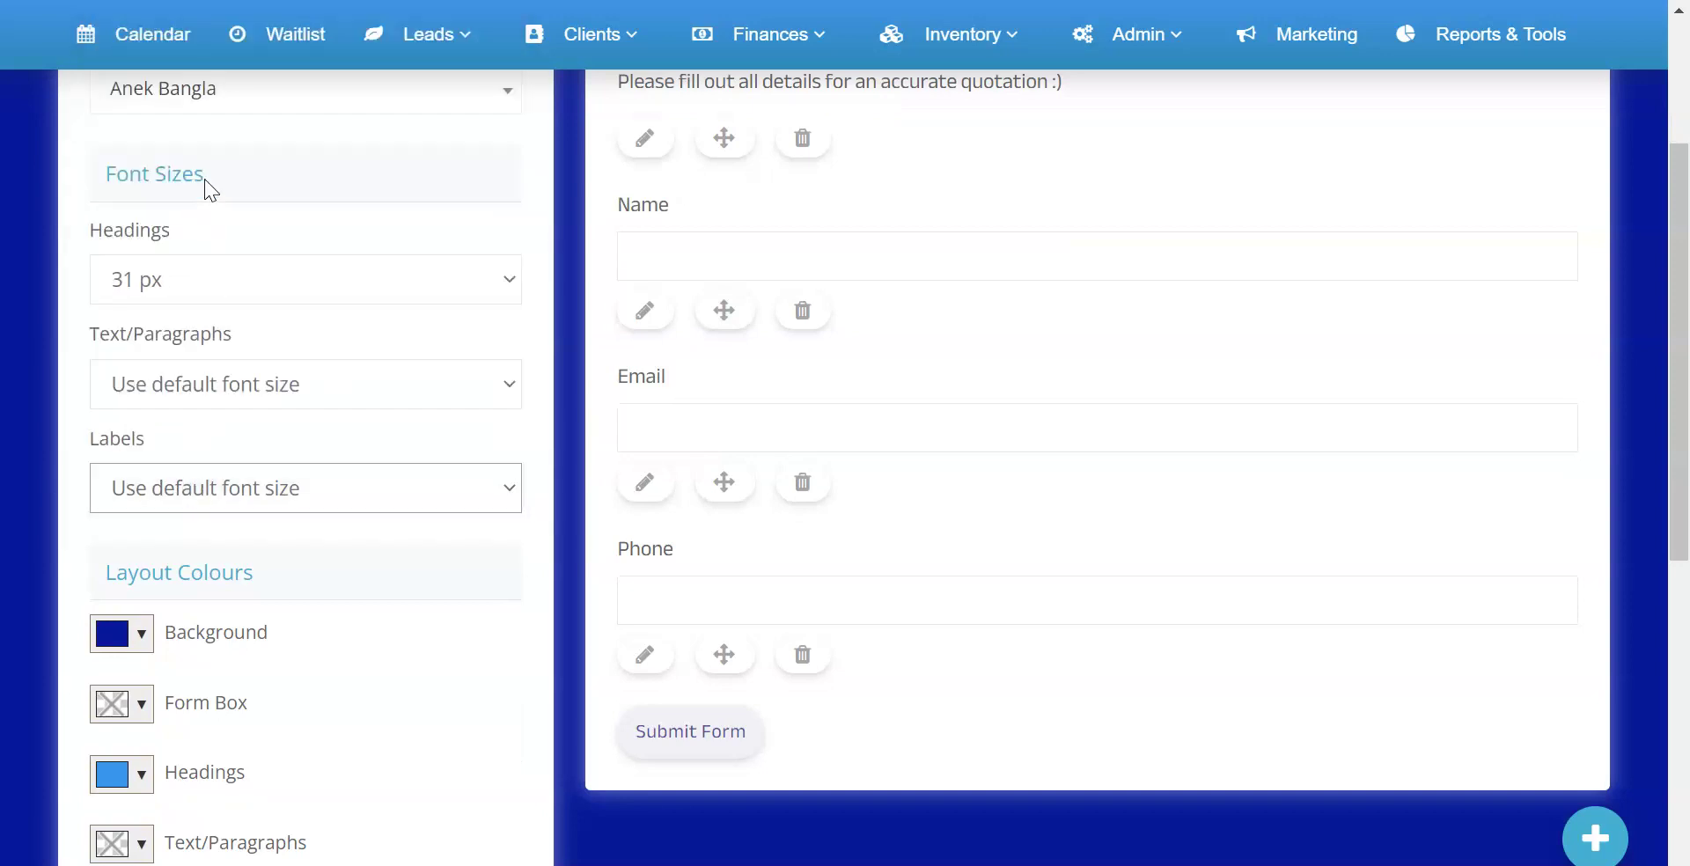
scroll(755, 375, "up", 2)
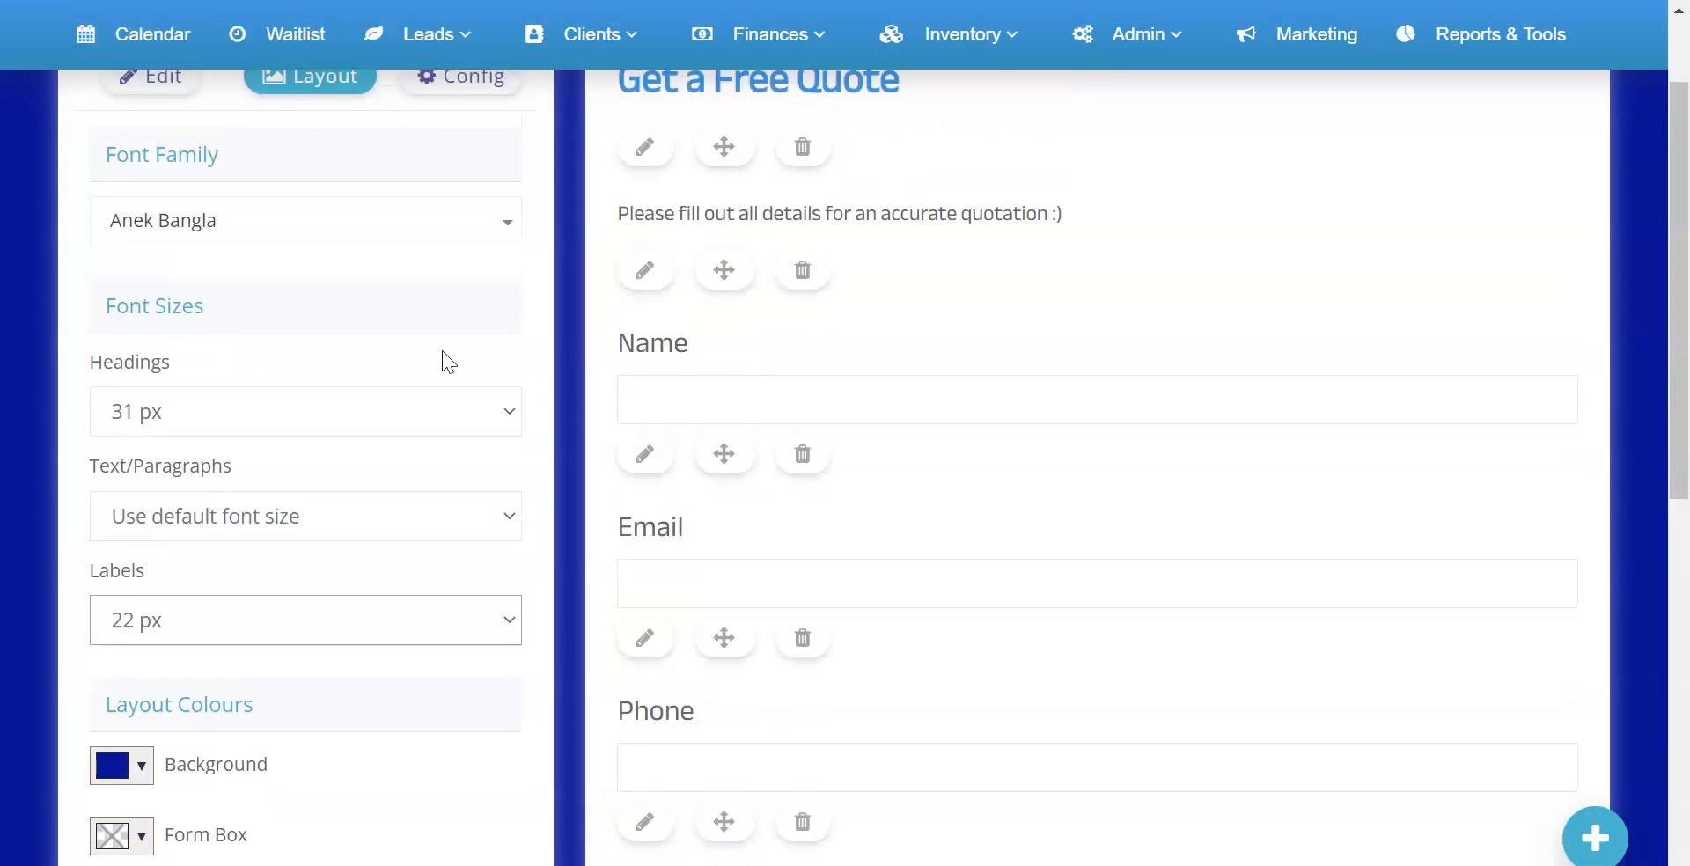
scroll(446, 359, "up", 3)
left_click(152, 277)
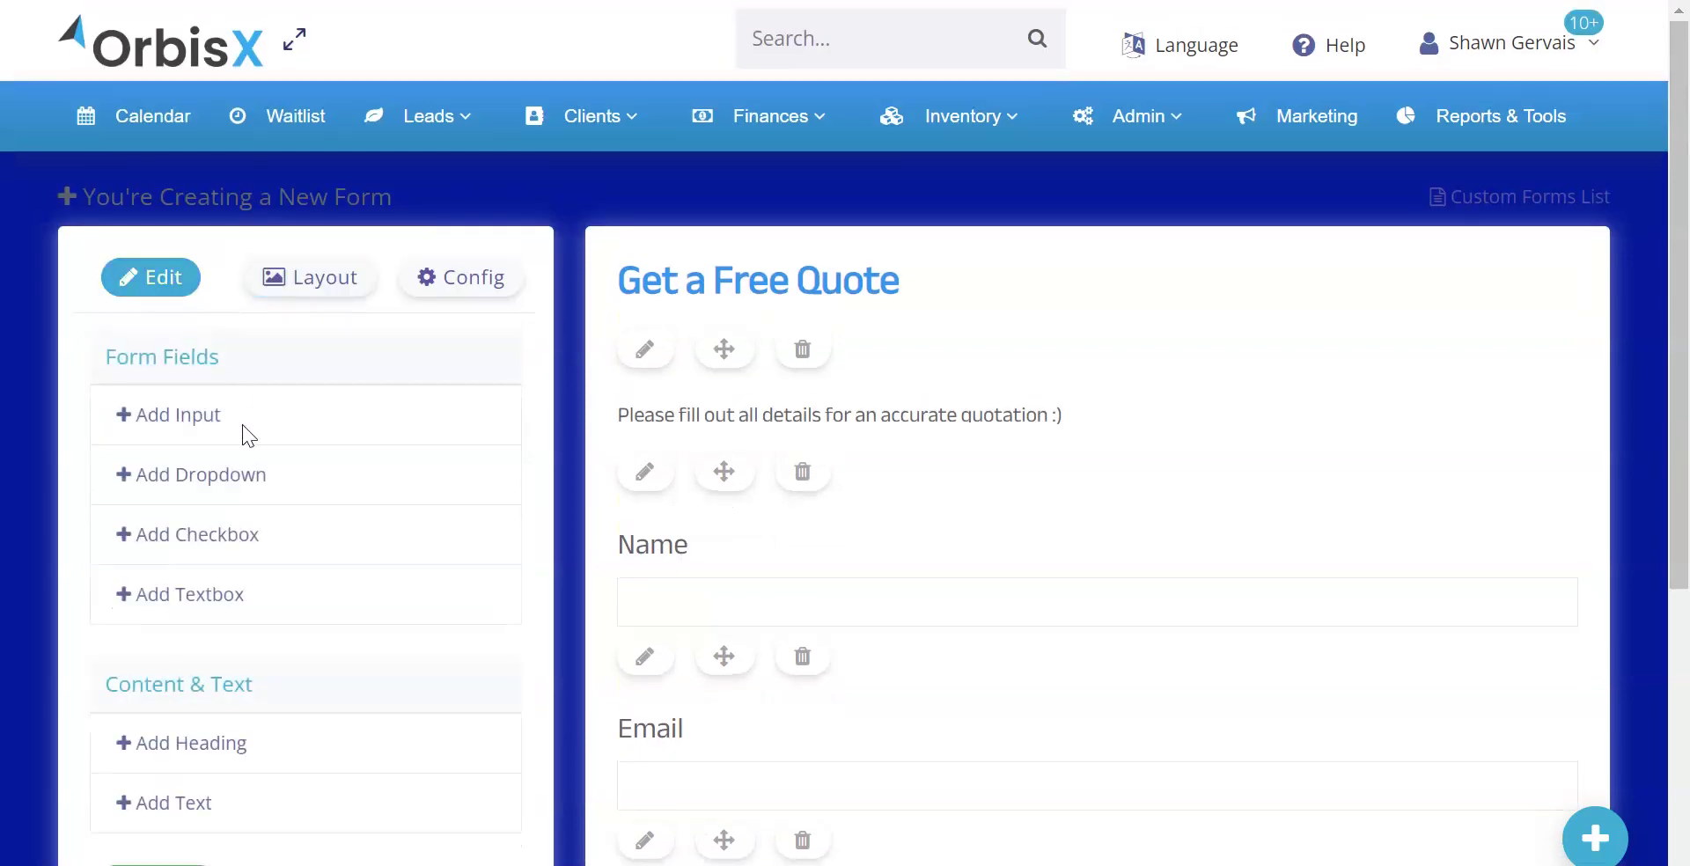
Add a checkbox labelled 'Is your vehicle ceramic coated?' below Phone
scroll(243, 425, "down", 4)
scroll(251, 352, "up", 2)
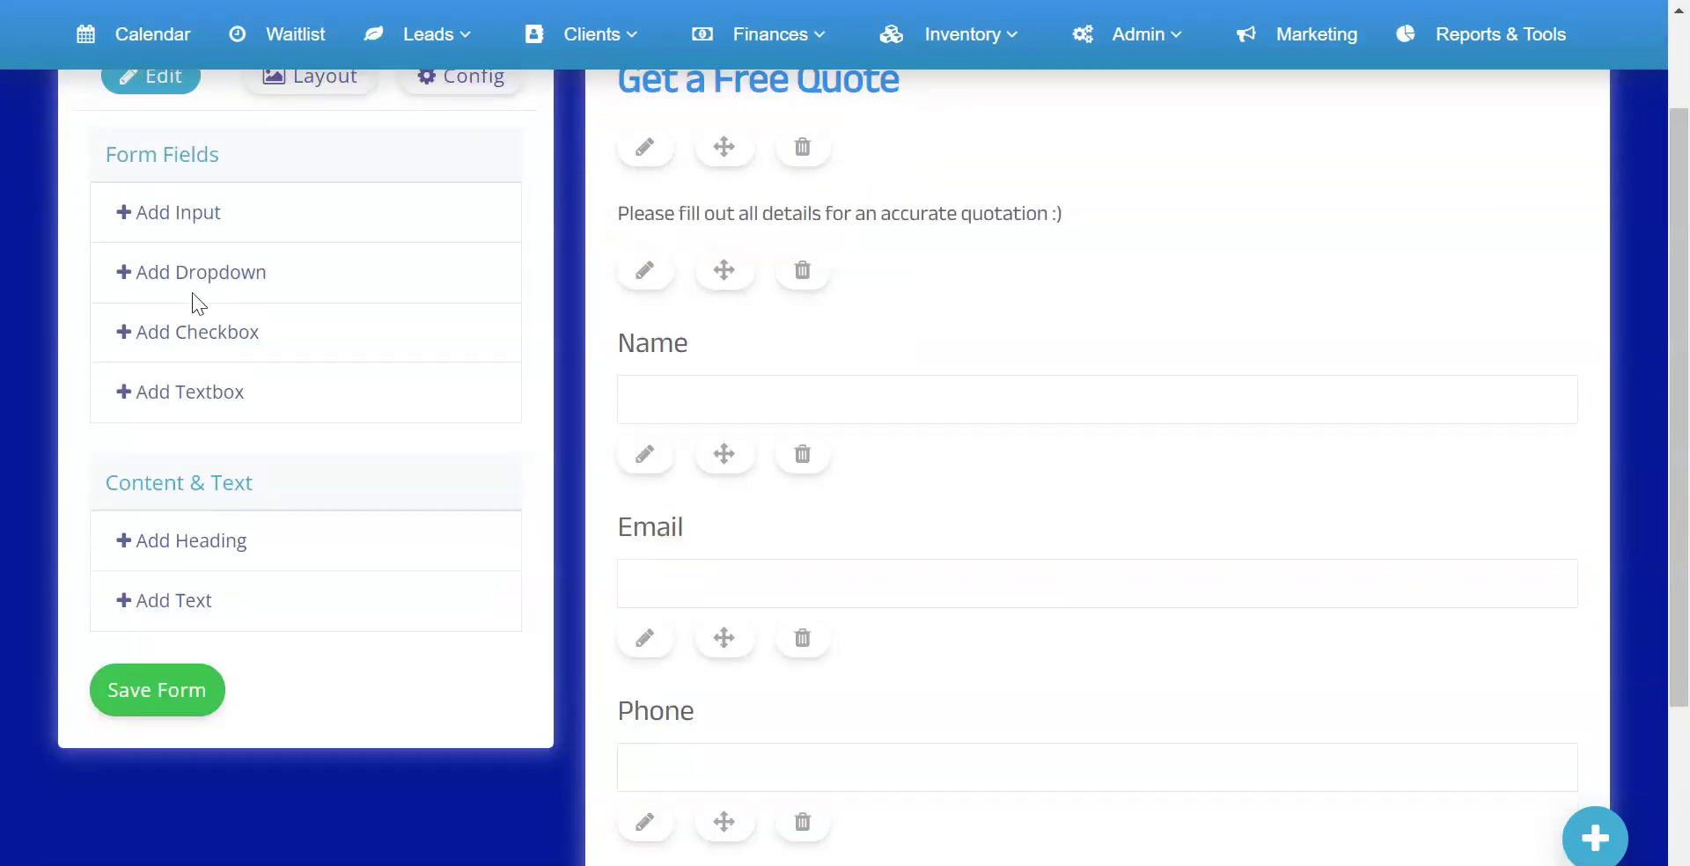
left_click(188, 334)
scroll(713, 471, "down", 3)
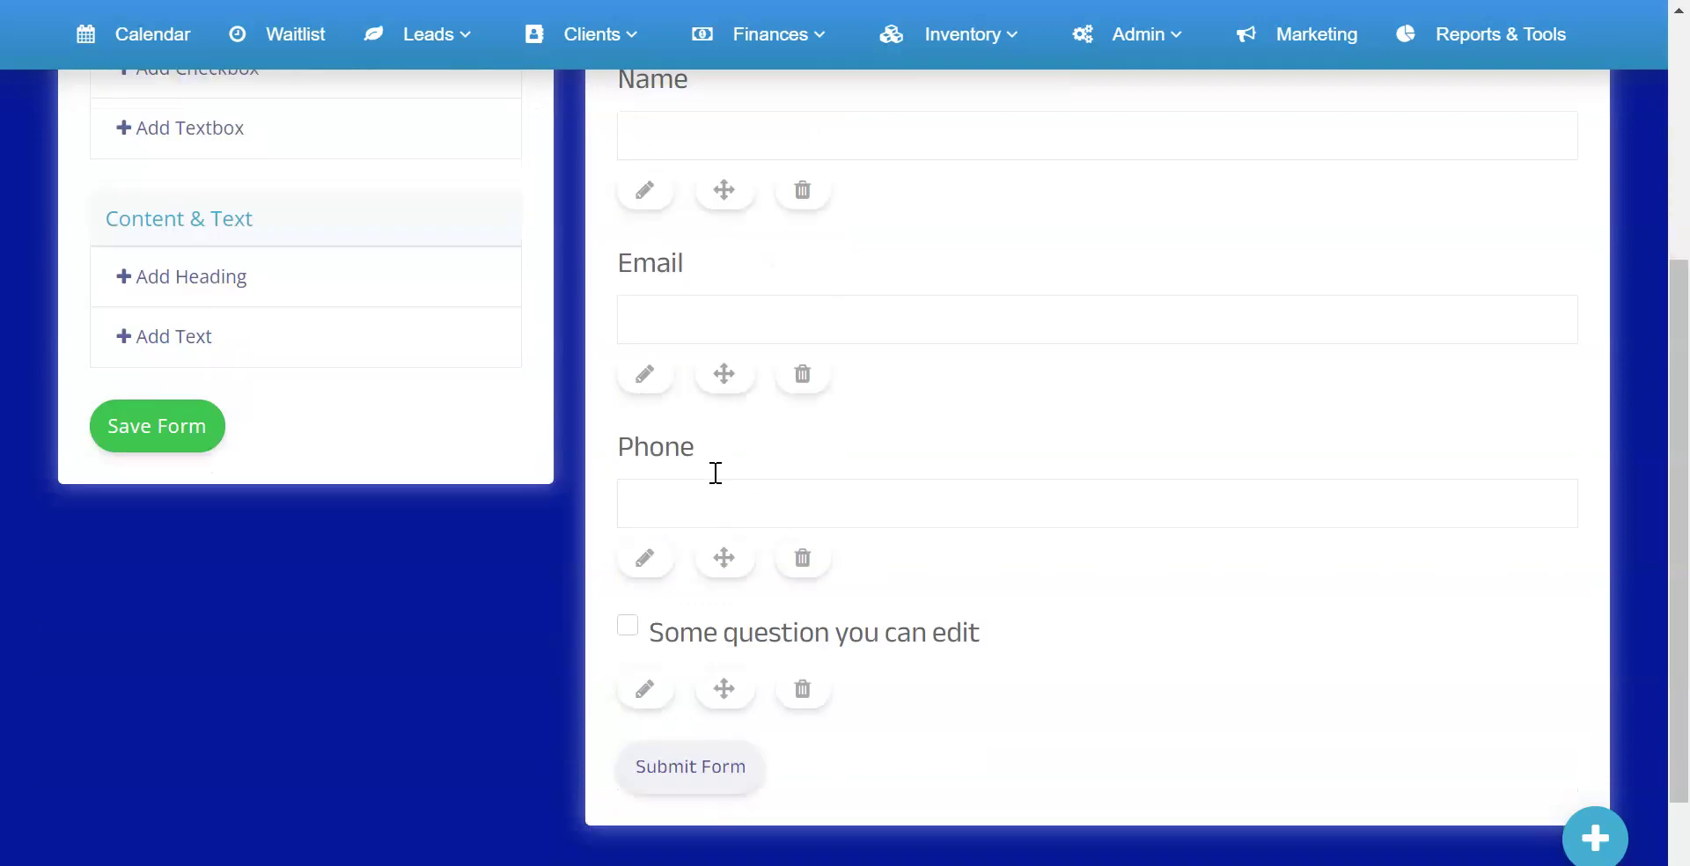
left_click(662, 695)
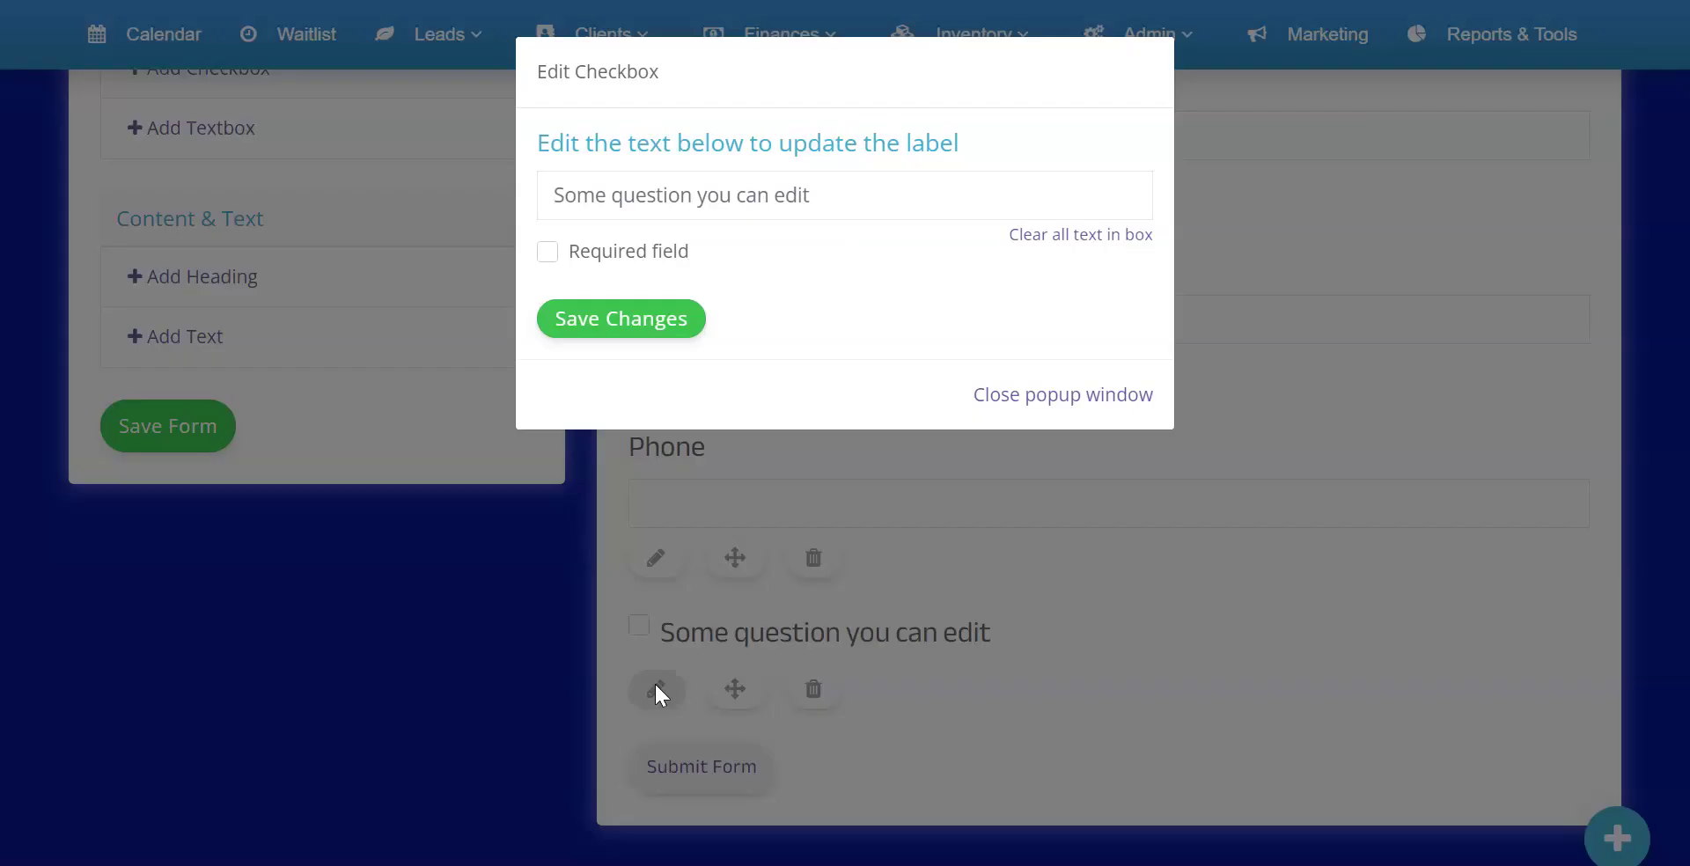
left_click(1019, 236)
left_click(877, 216)
type("Is your vehicle ceramic coated?")
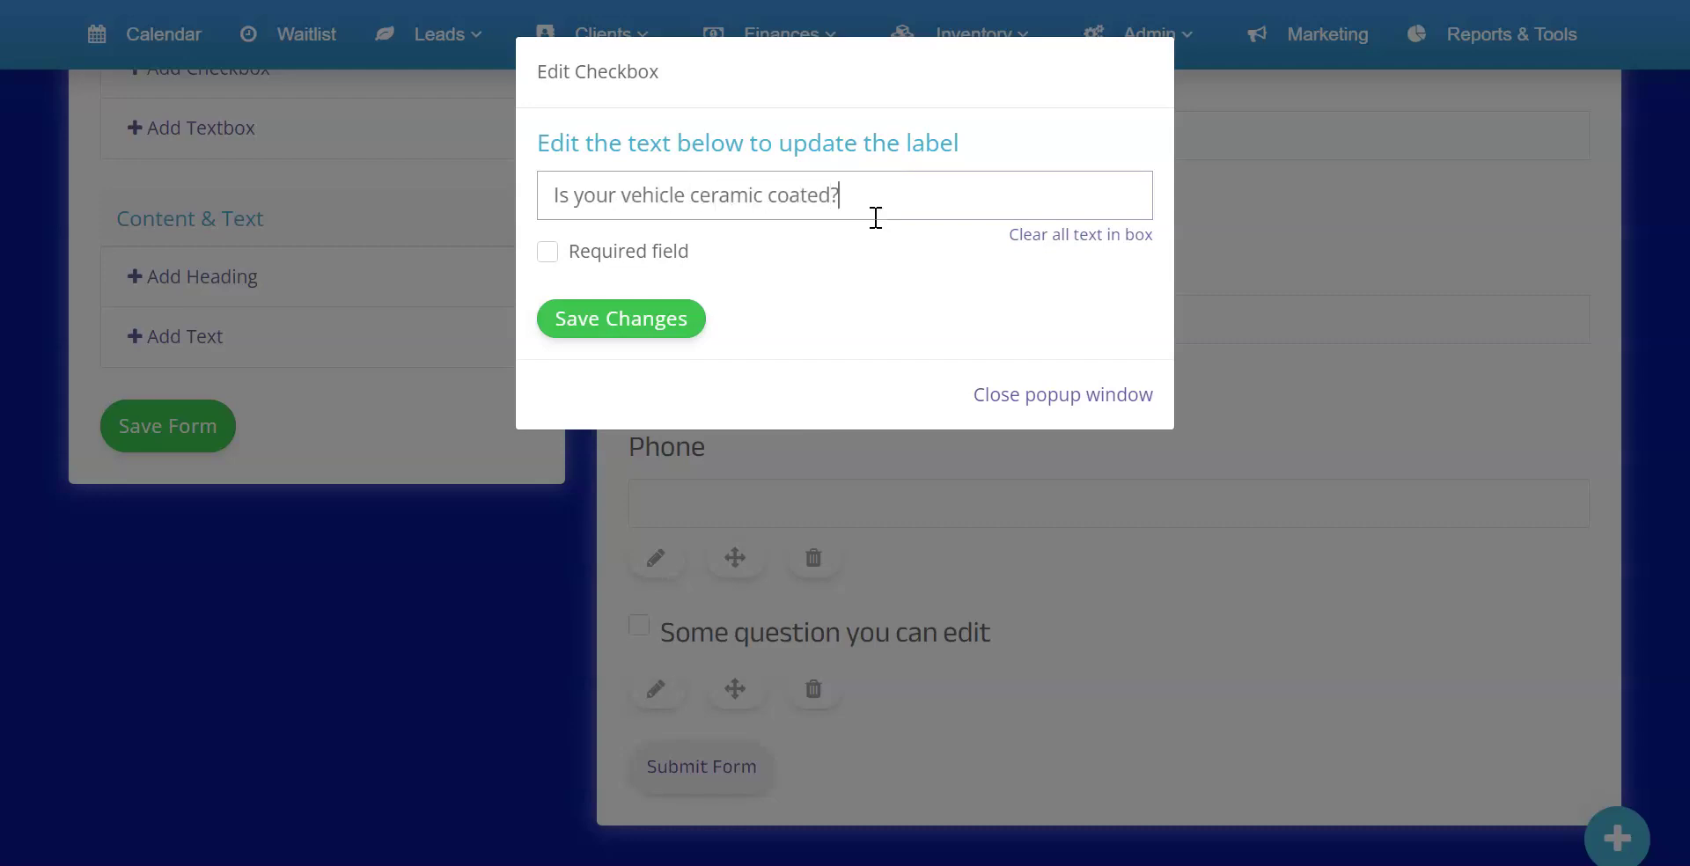
left_click(616, 328)
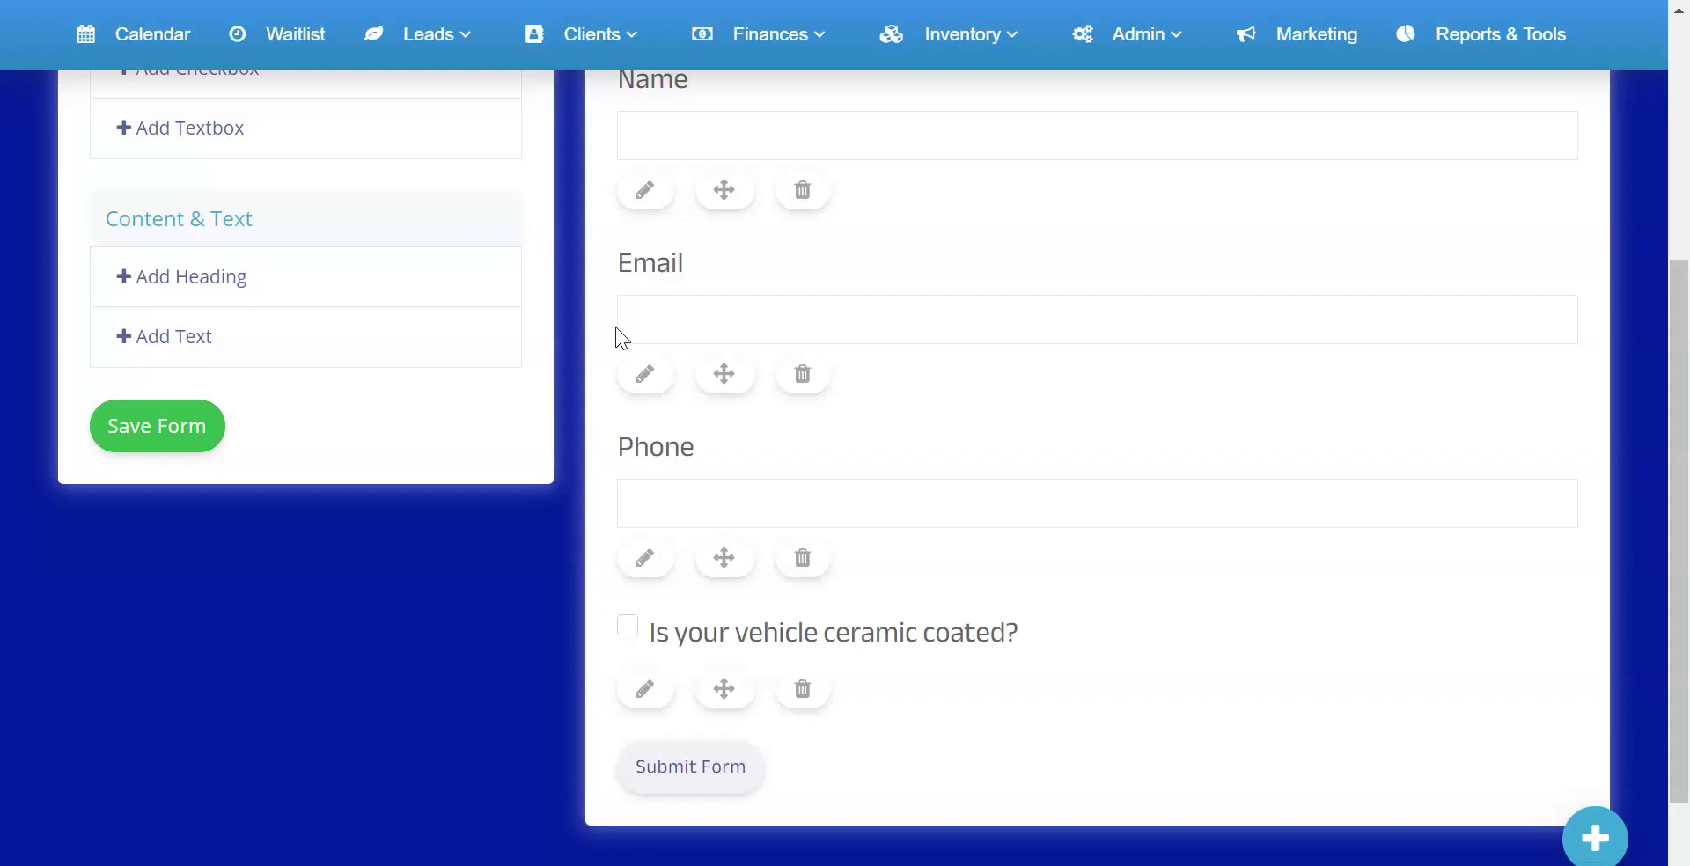
scroll(449, 536, "up", 5)
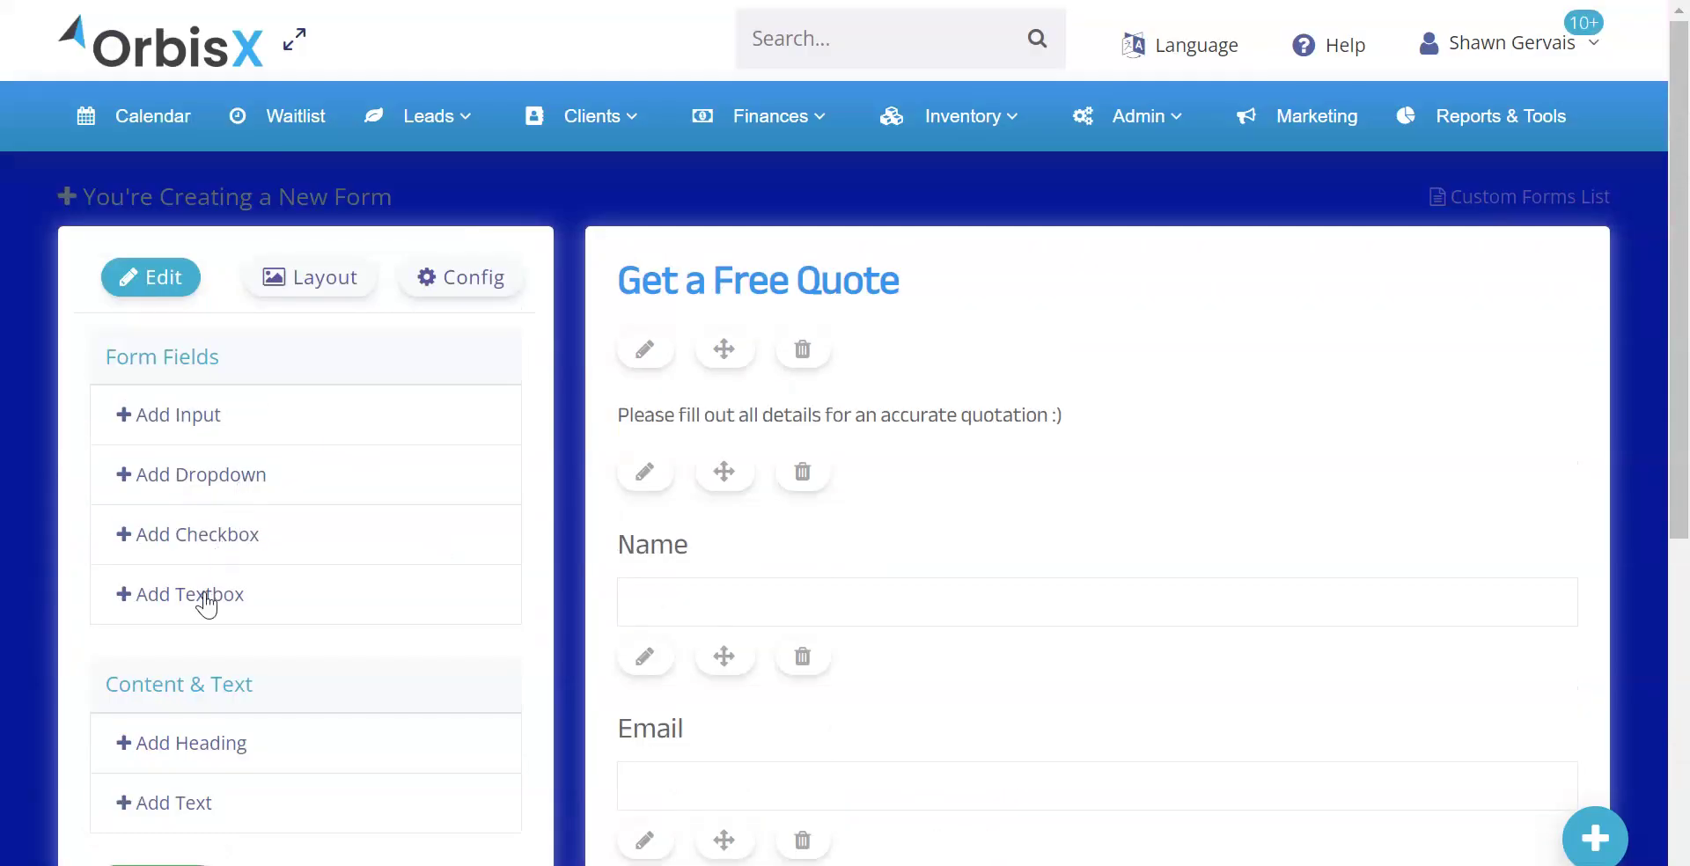
Add a multi-line text box labelled 'Message/Comments' after the ceramic coating checkbox
left_click(194, 598)
scroll(645, 573, "down", 7)
scroll(690, 573, "down", 2)
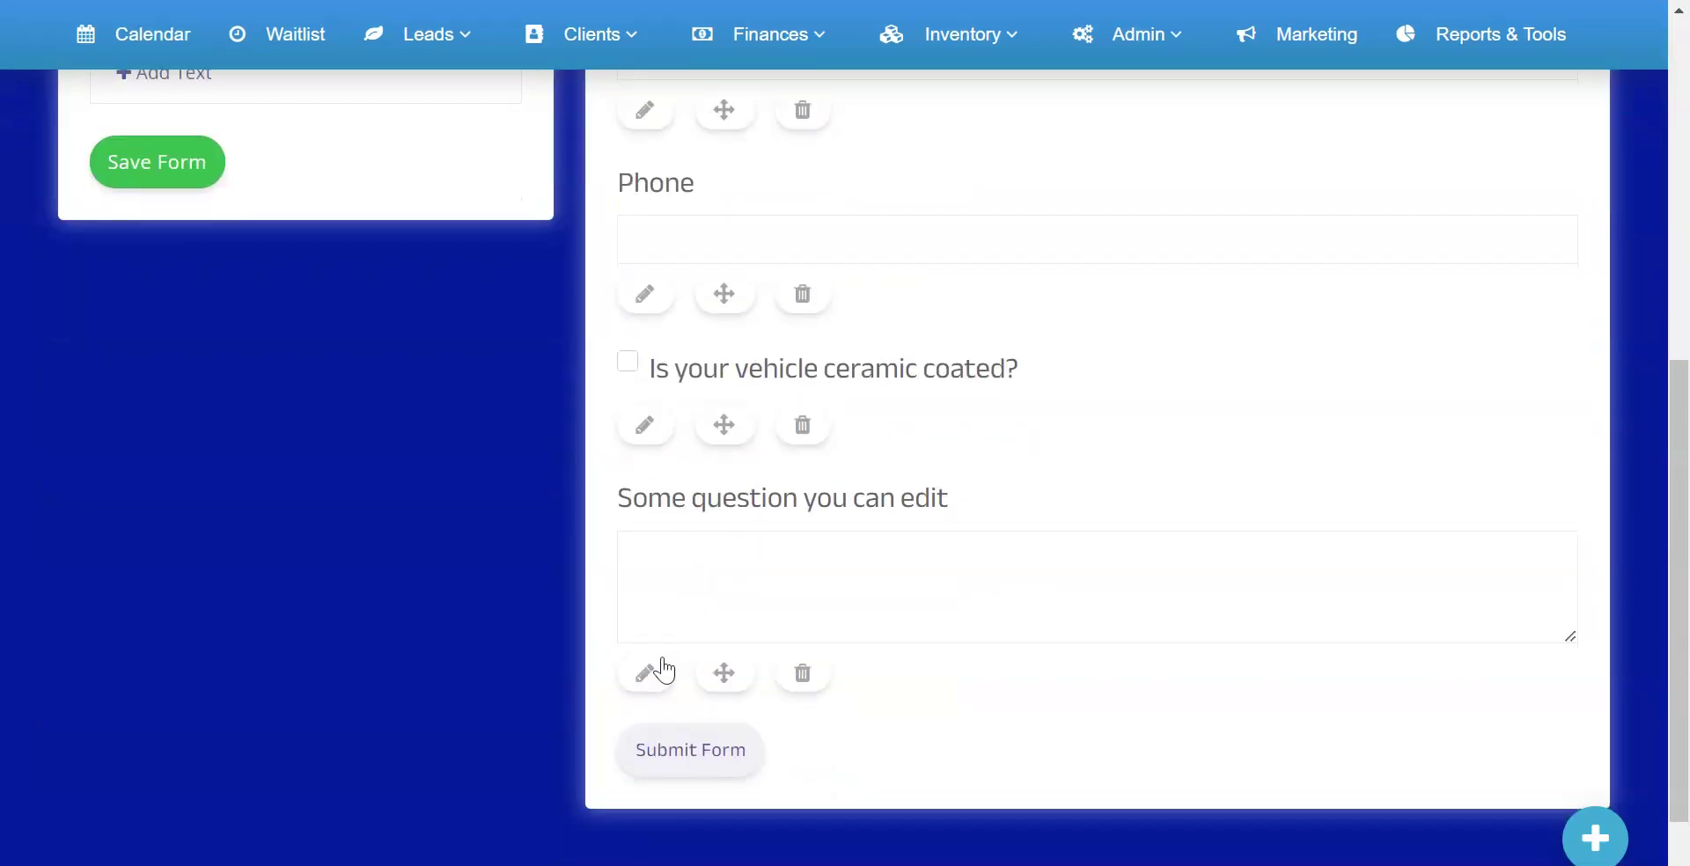
left_click(645, 670)
left_click(804, 180)
key("ctrl+a")
type("M")
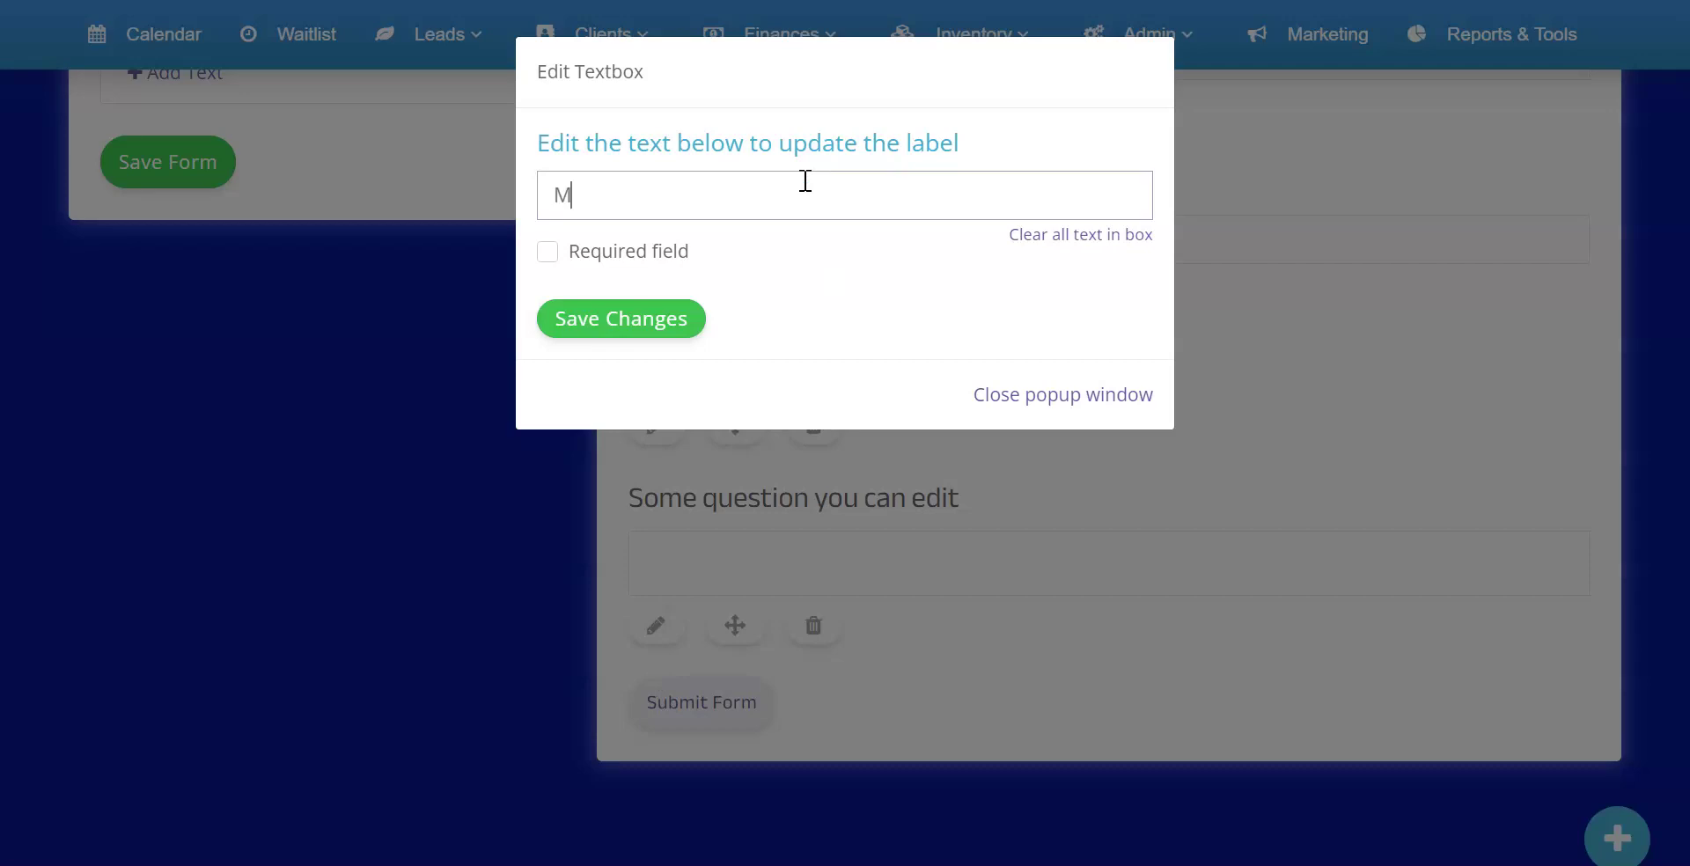
type("essage/Comments")
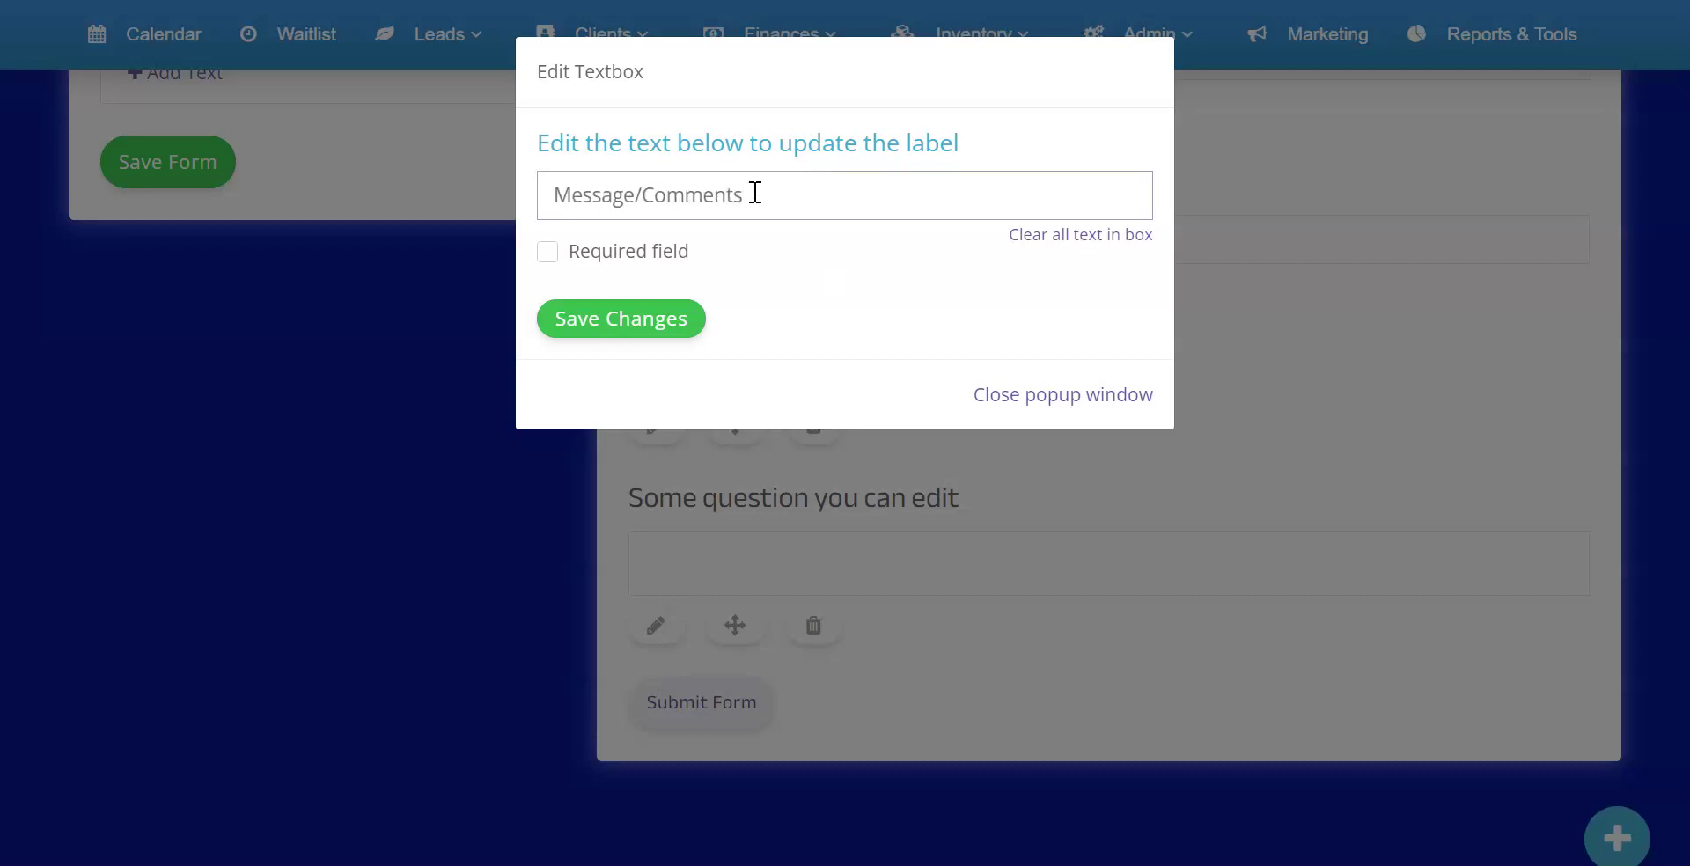
left_click(624, 324)
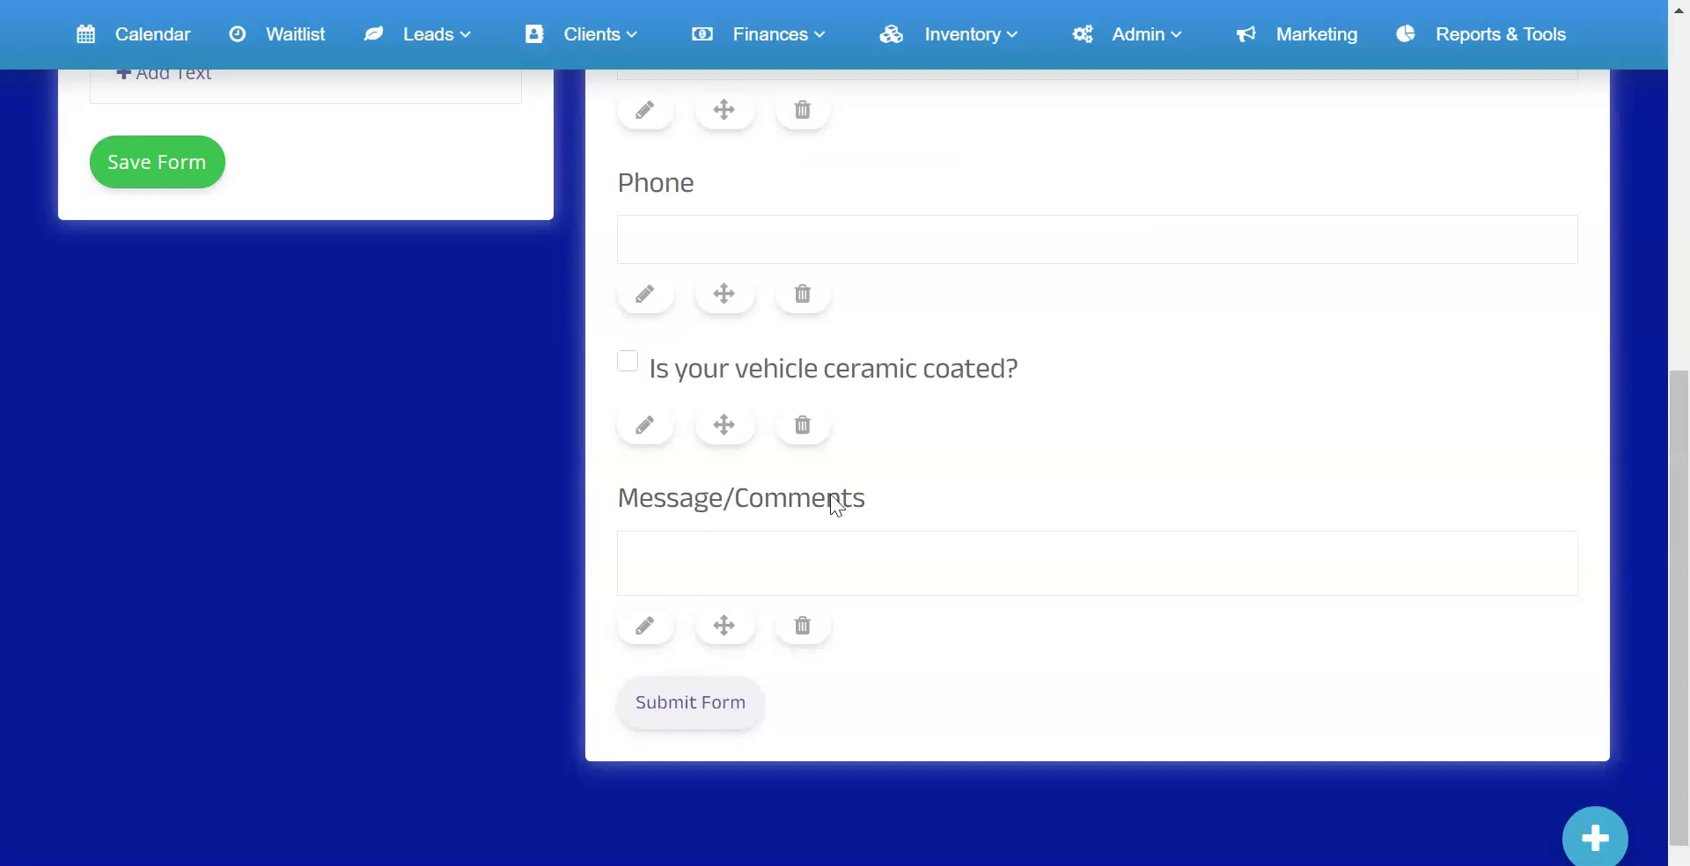
scroll(495, 472, "up", 6)
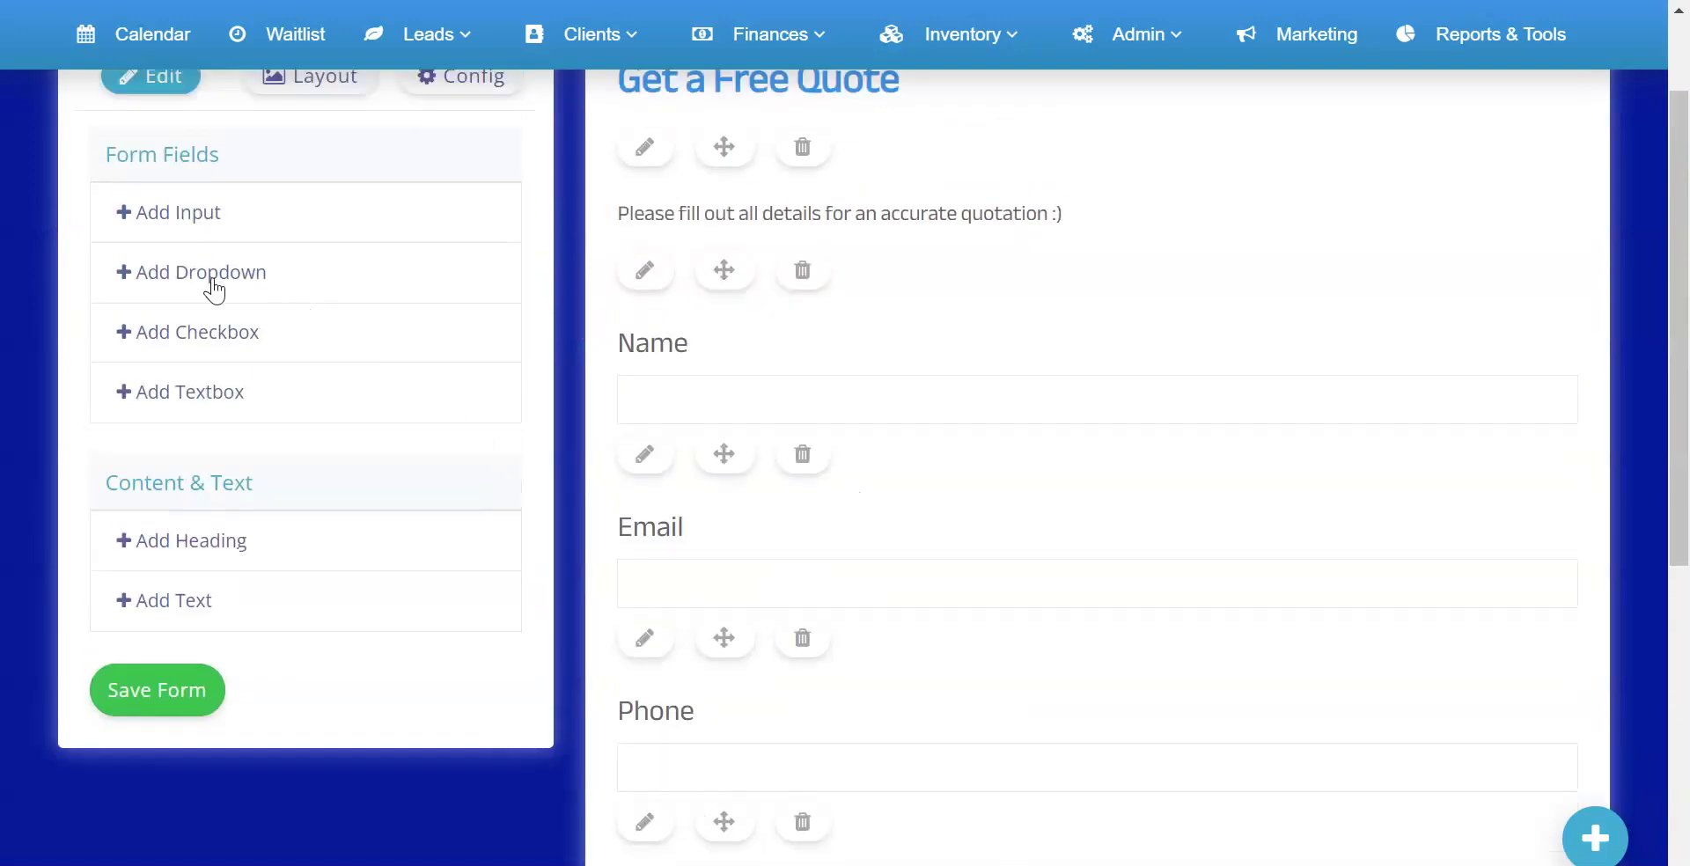
Add a 'How did you hear about us?' dropdown with options Google, Friend and Social Media
left_click(211, 284)
scroll(706, 439, "down", 9)
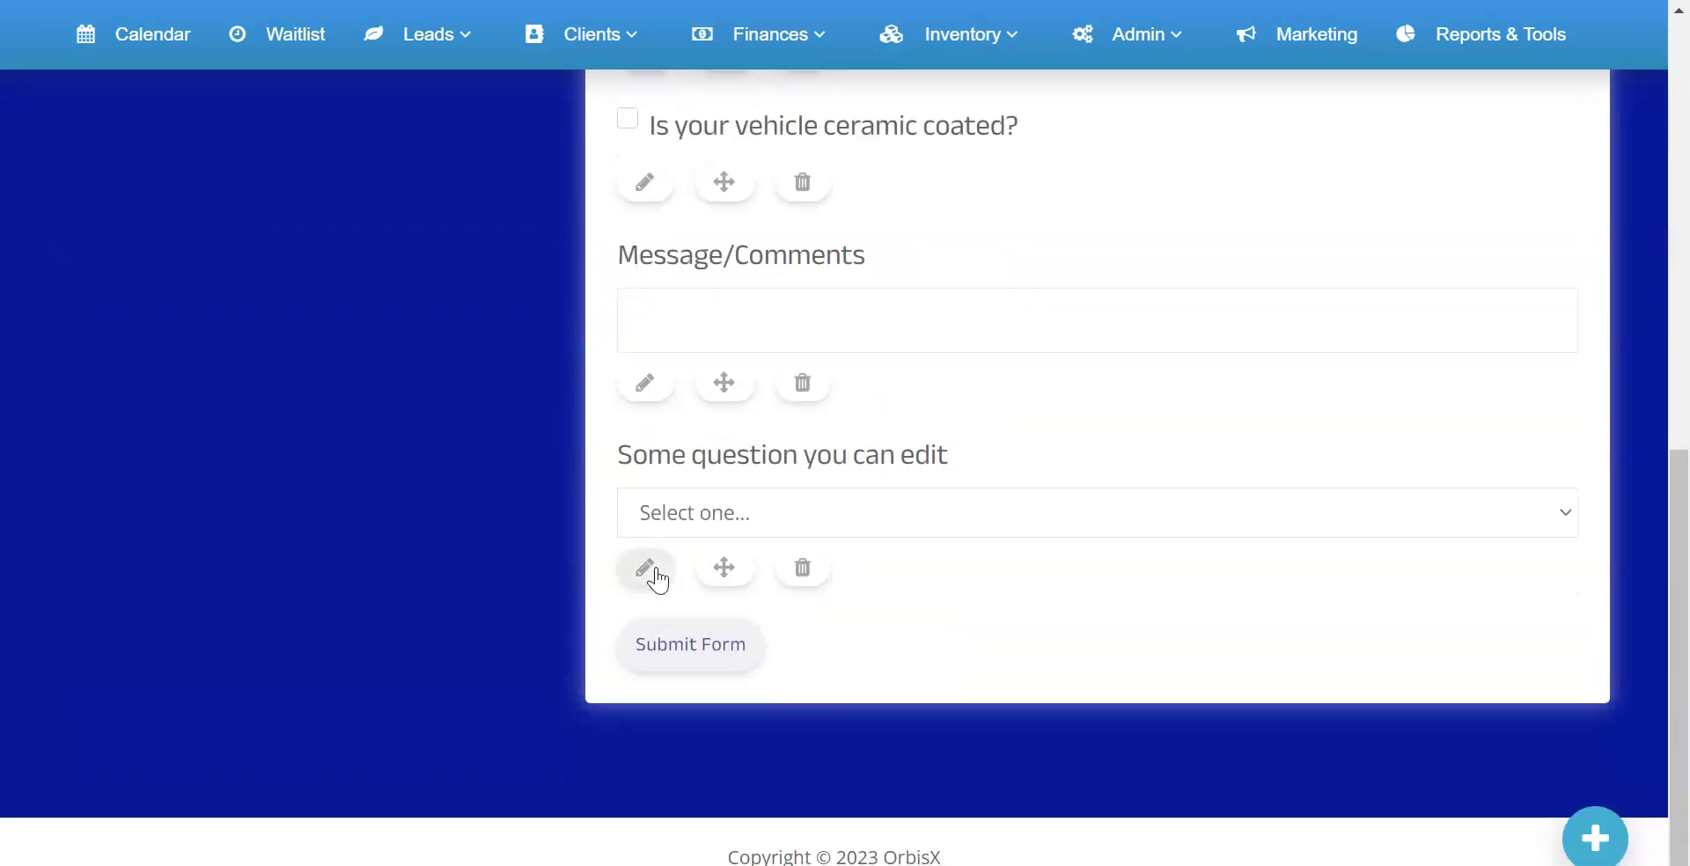
left_click(646, 567)
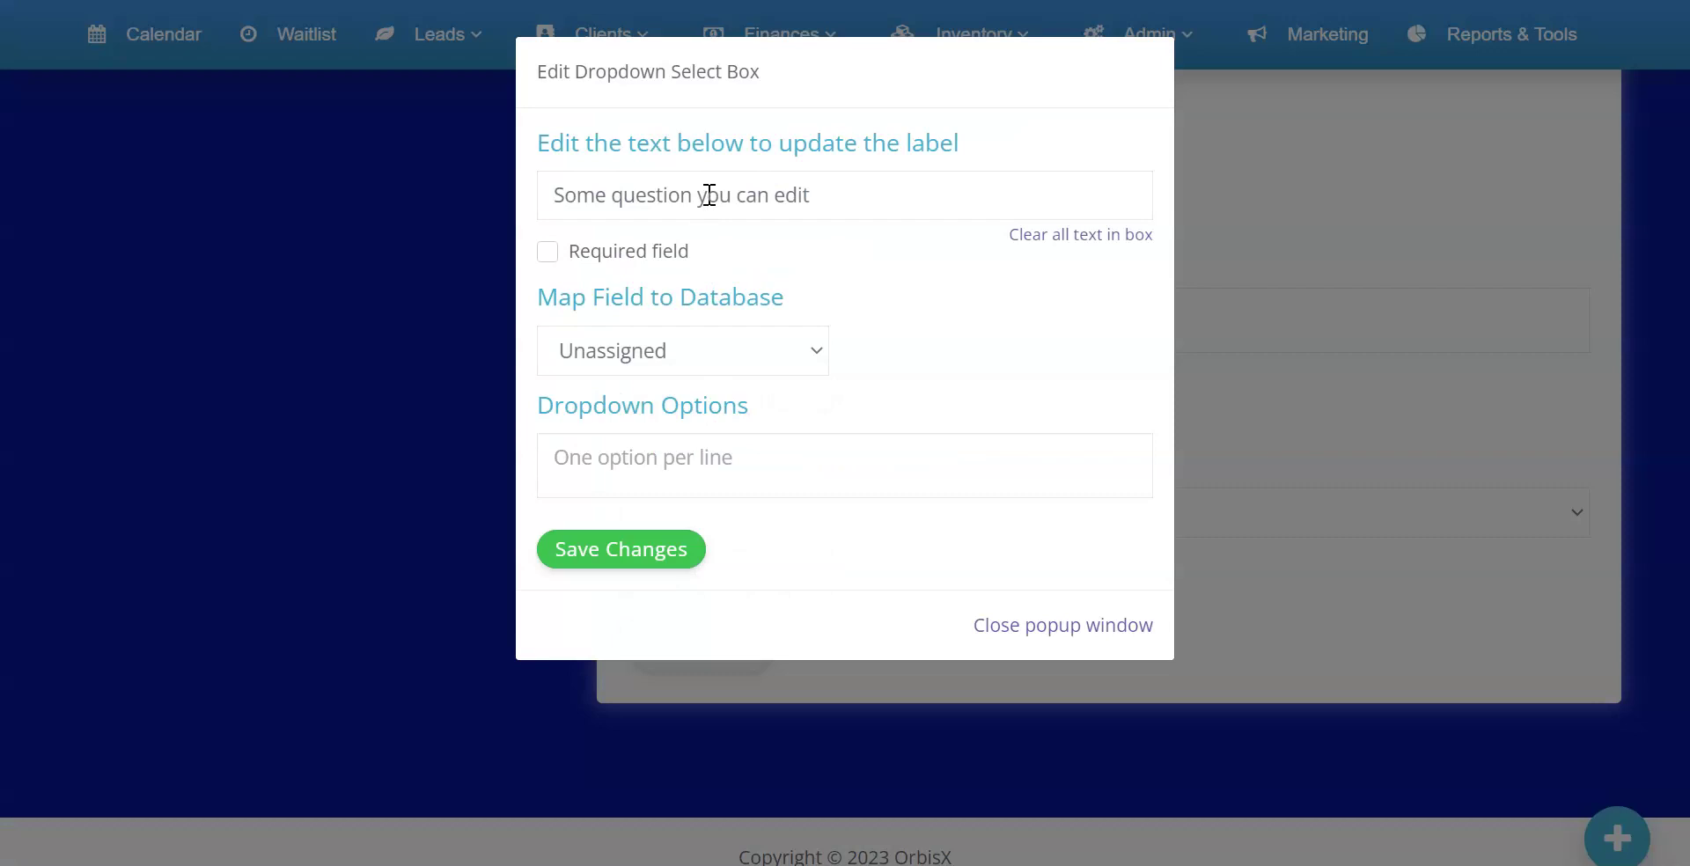
left_click(1082, 235)
left_click(809, 201)
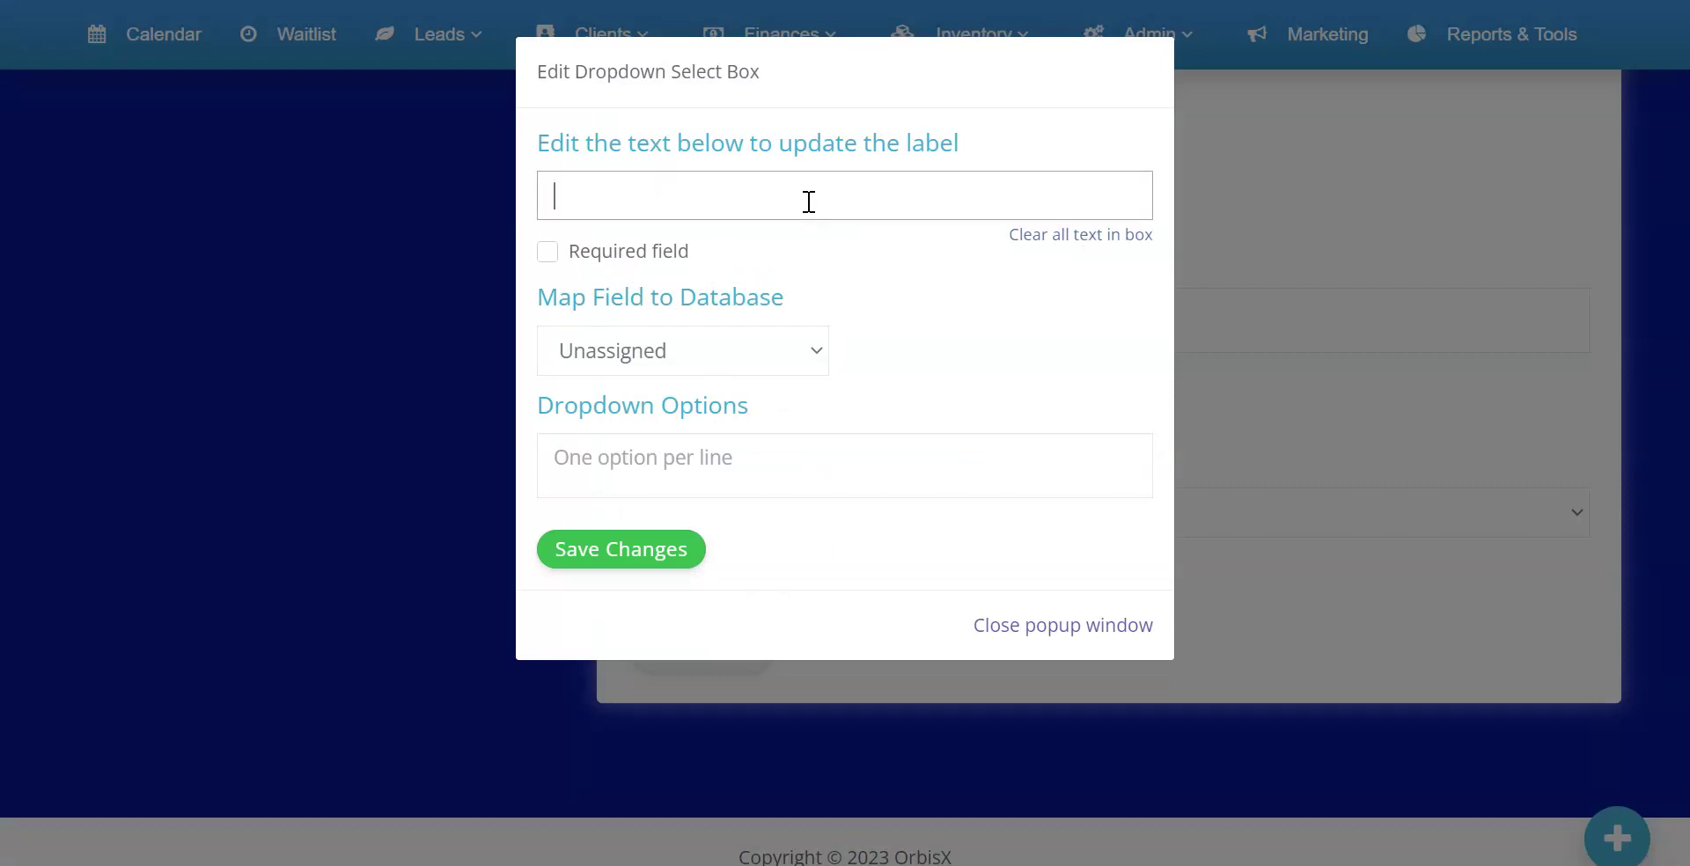
type("How did you hear about us")
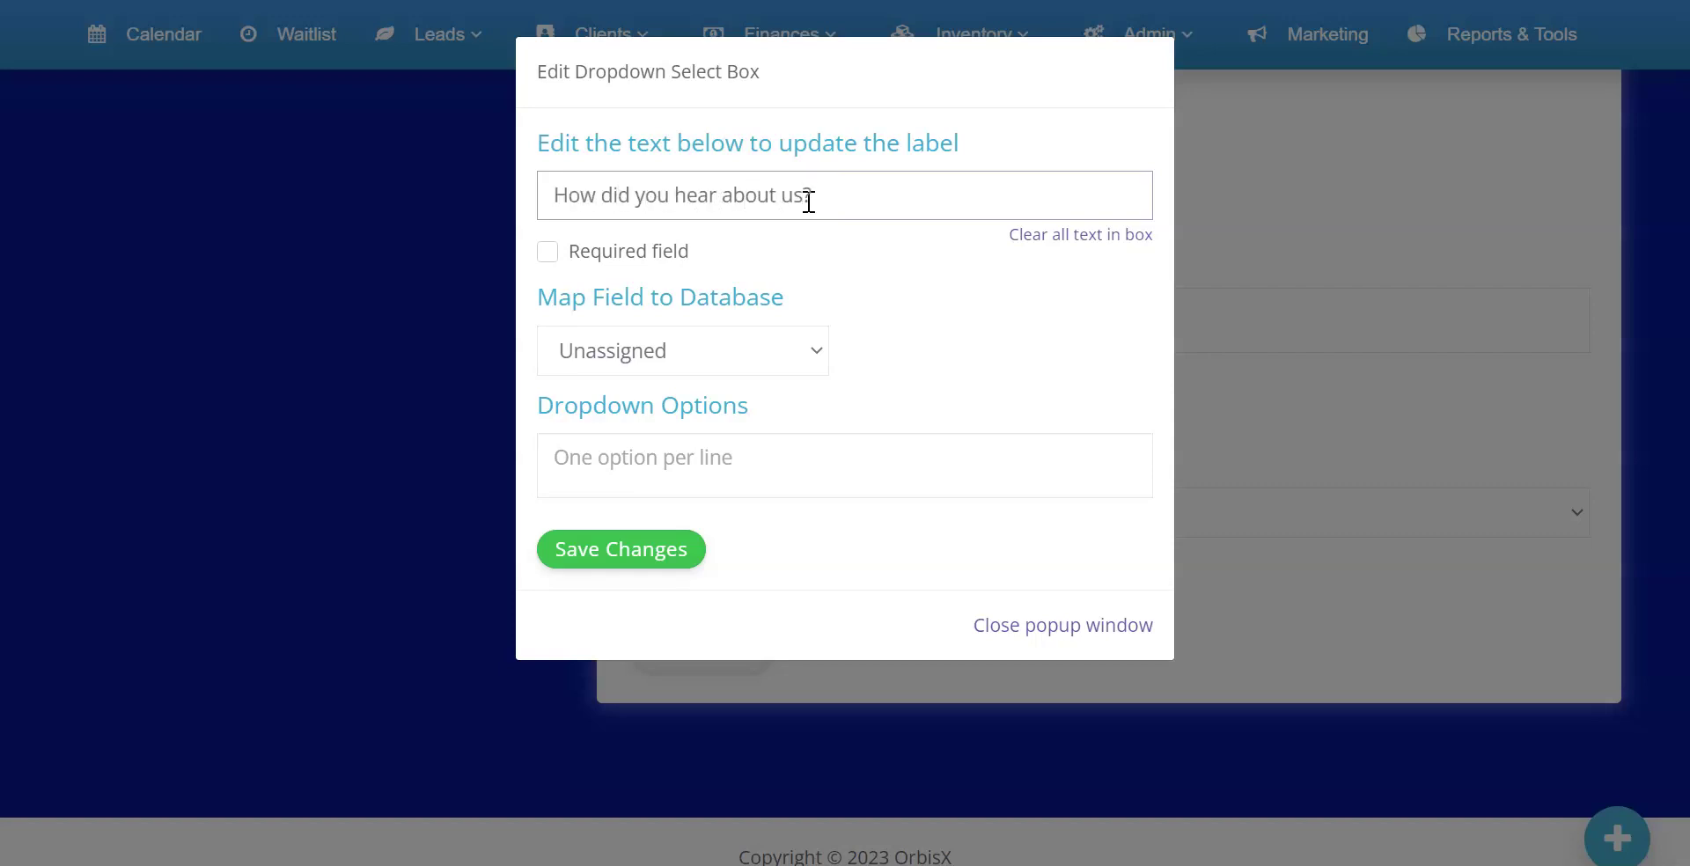
type("?")
left_click(625, 460)
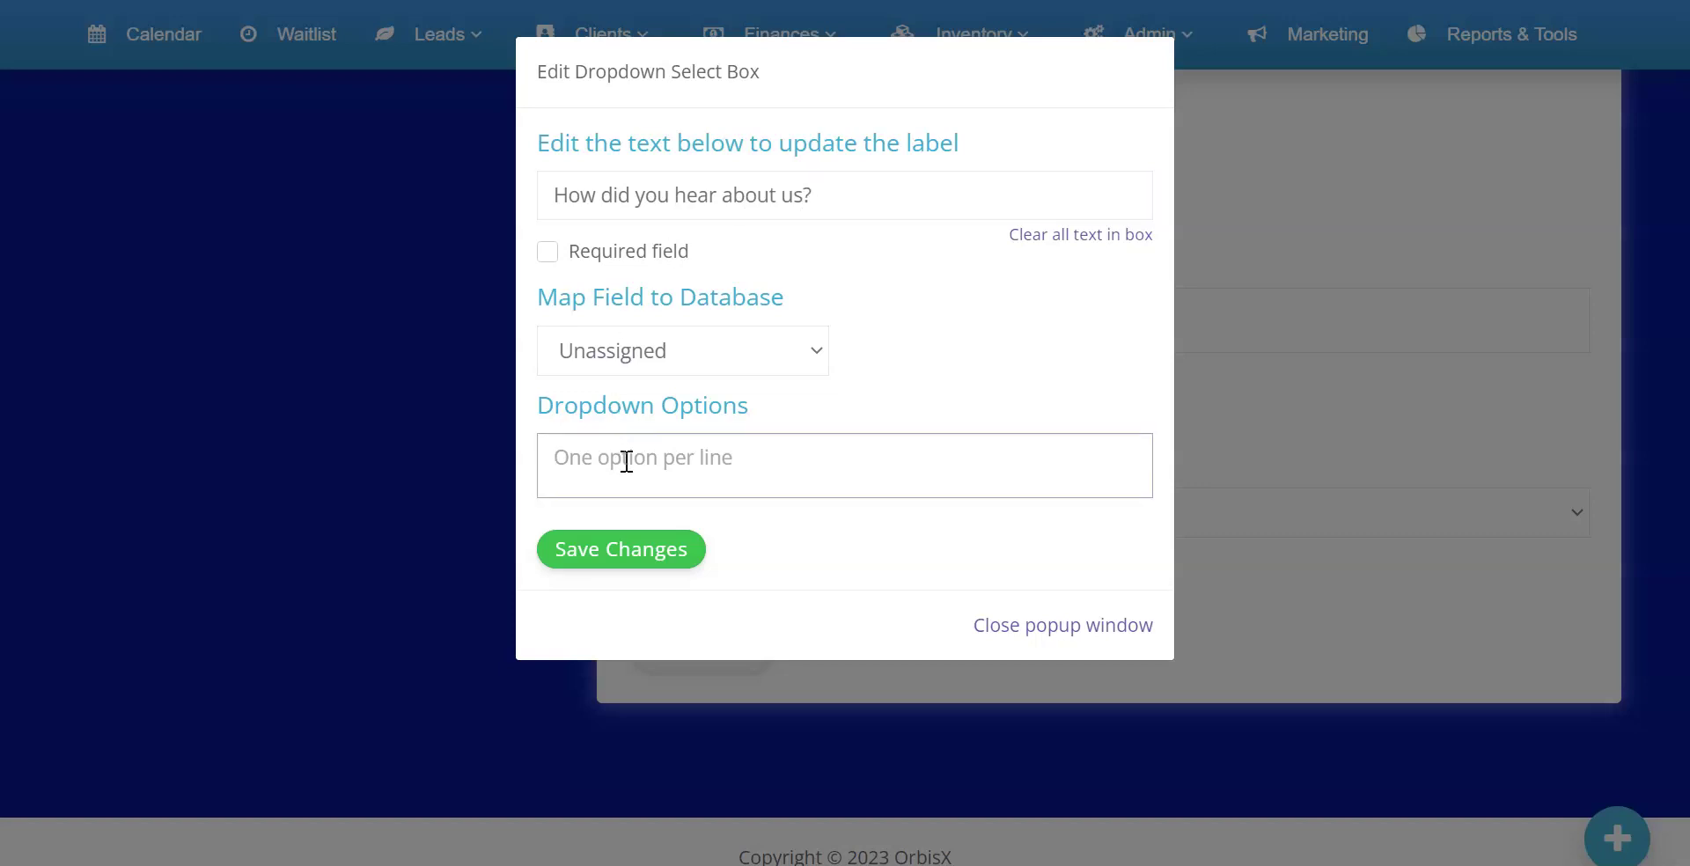
type("Googl")
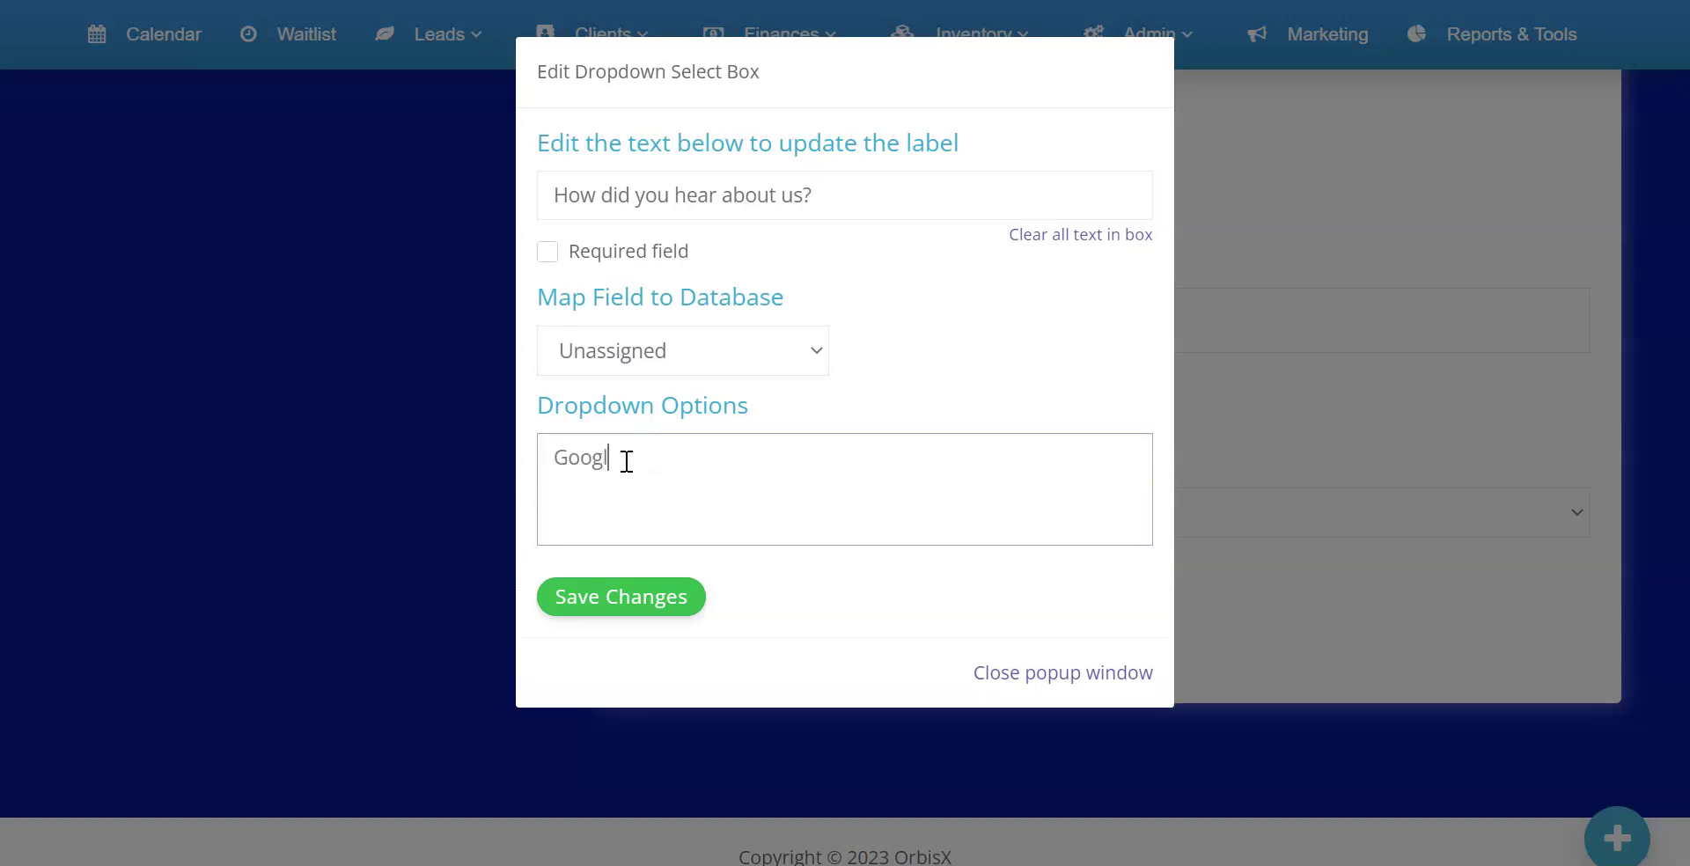
type("e Friend")
key("Return")
type("Social Media")
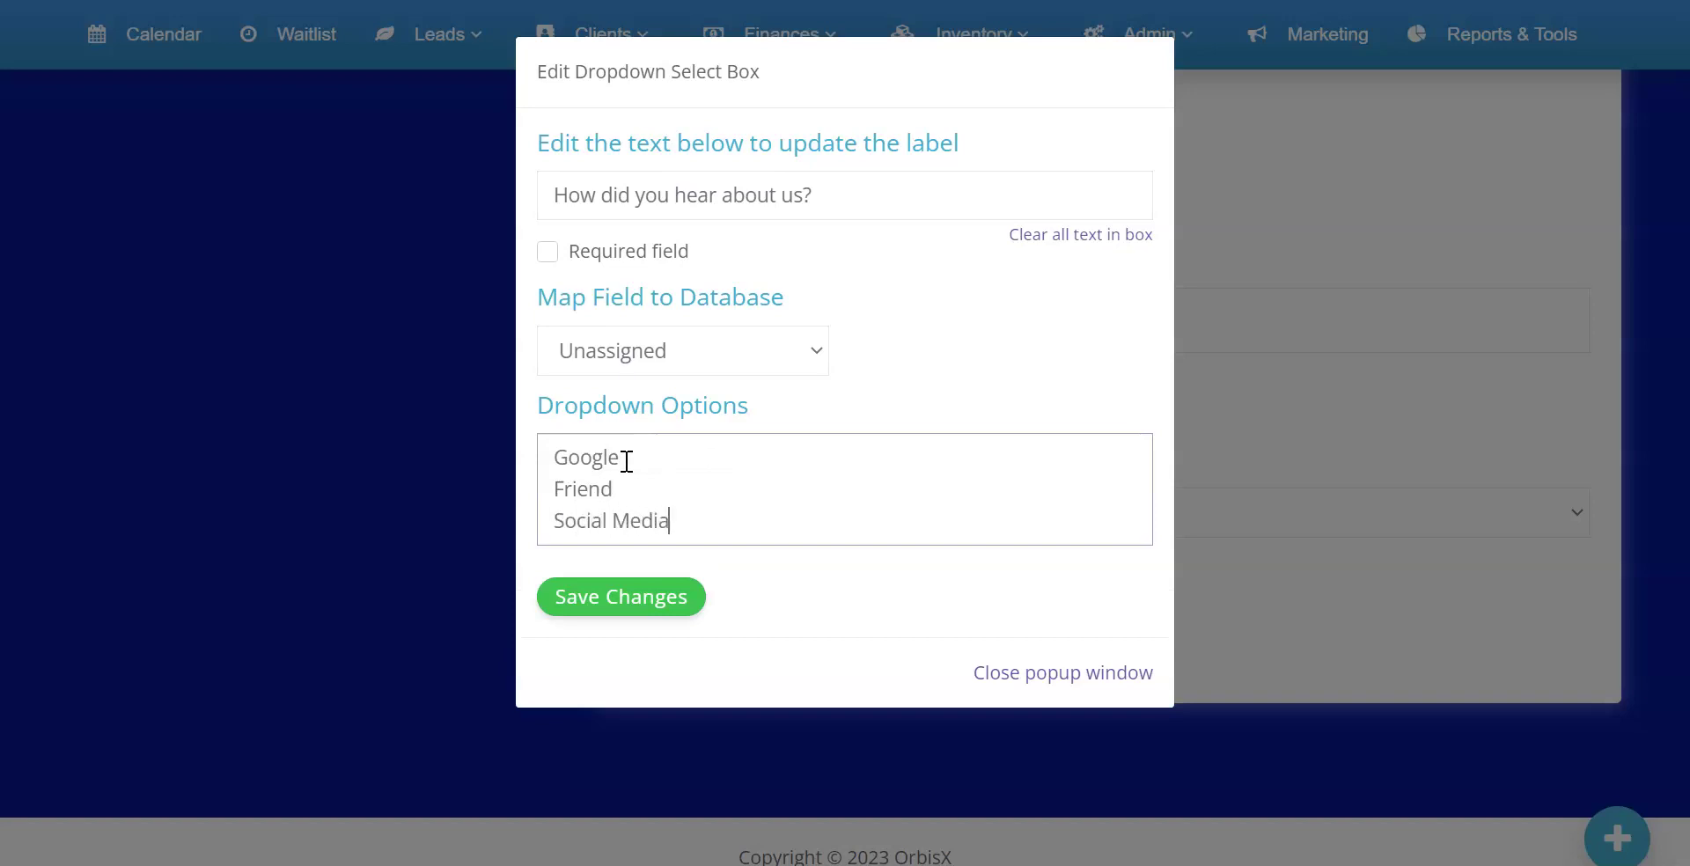
left_click(619, 599)
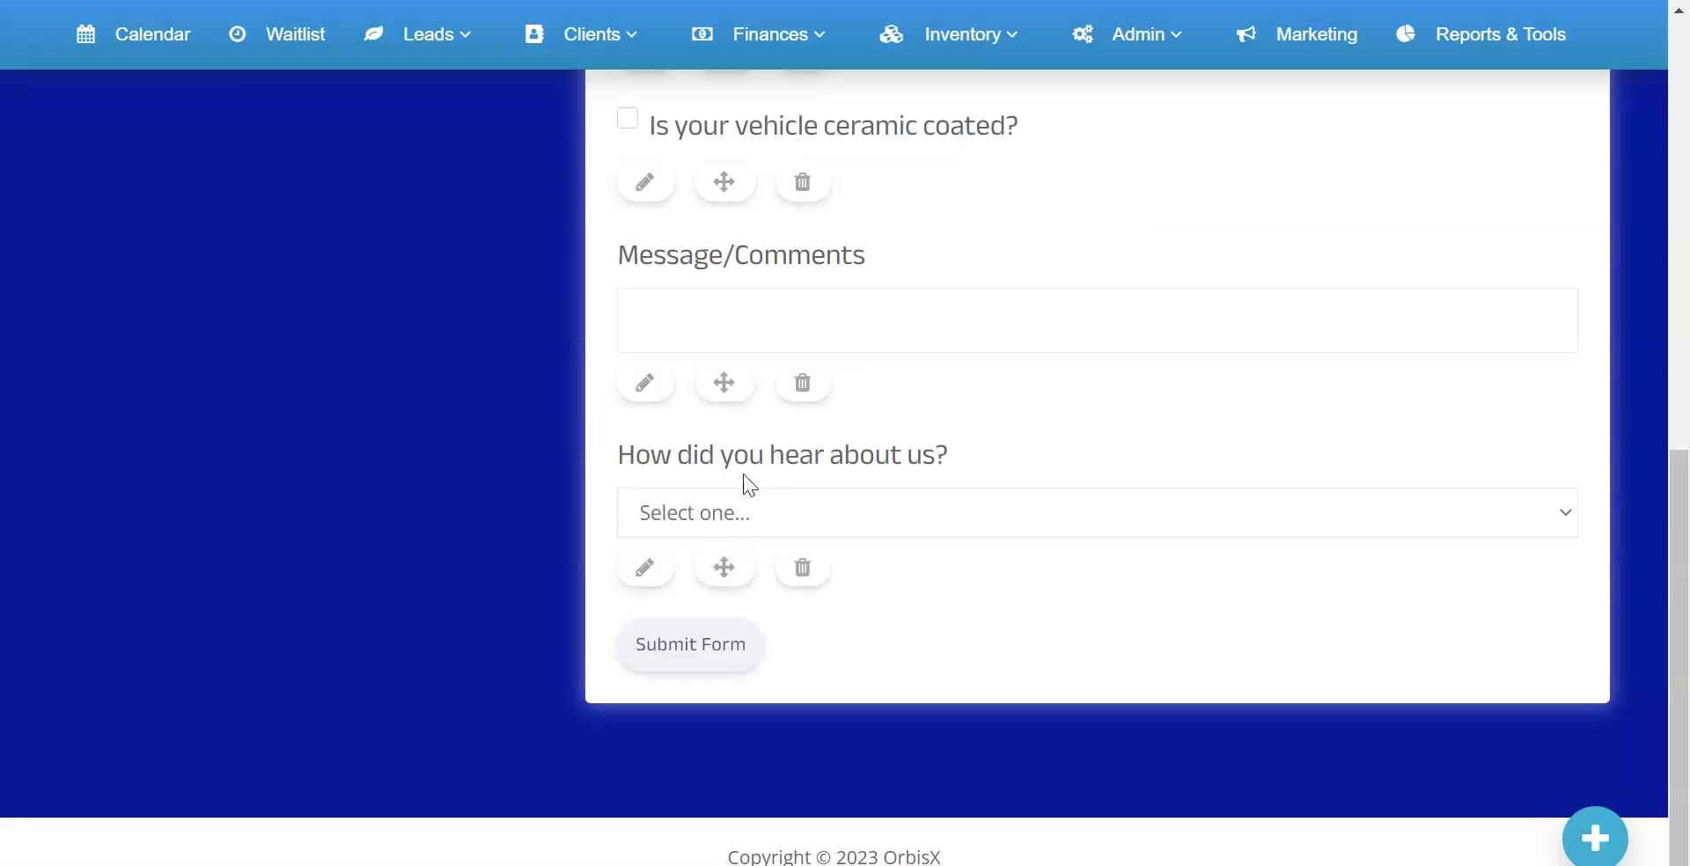
Check the dropdown's options and move it above Message/Comments
left_click(713, 517)
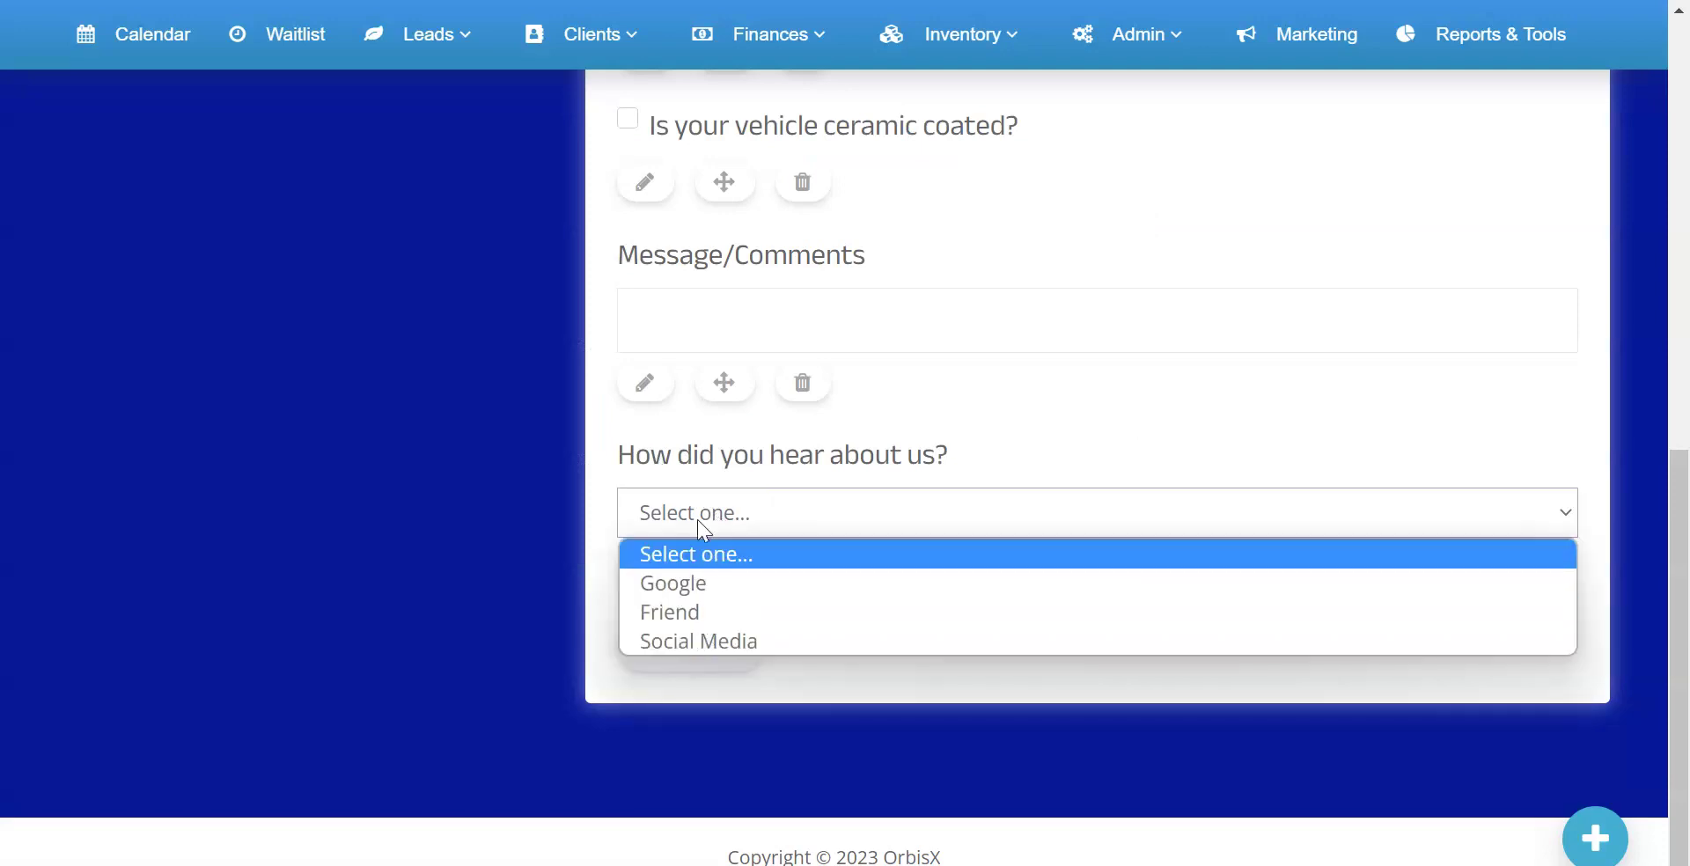
left_click(697, 519)
scroll(705, 490, "up", 5)
scroll(701, 494, "down", 4)
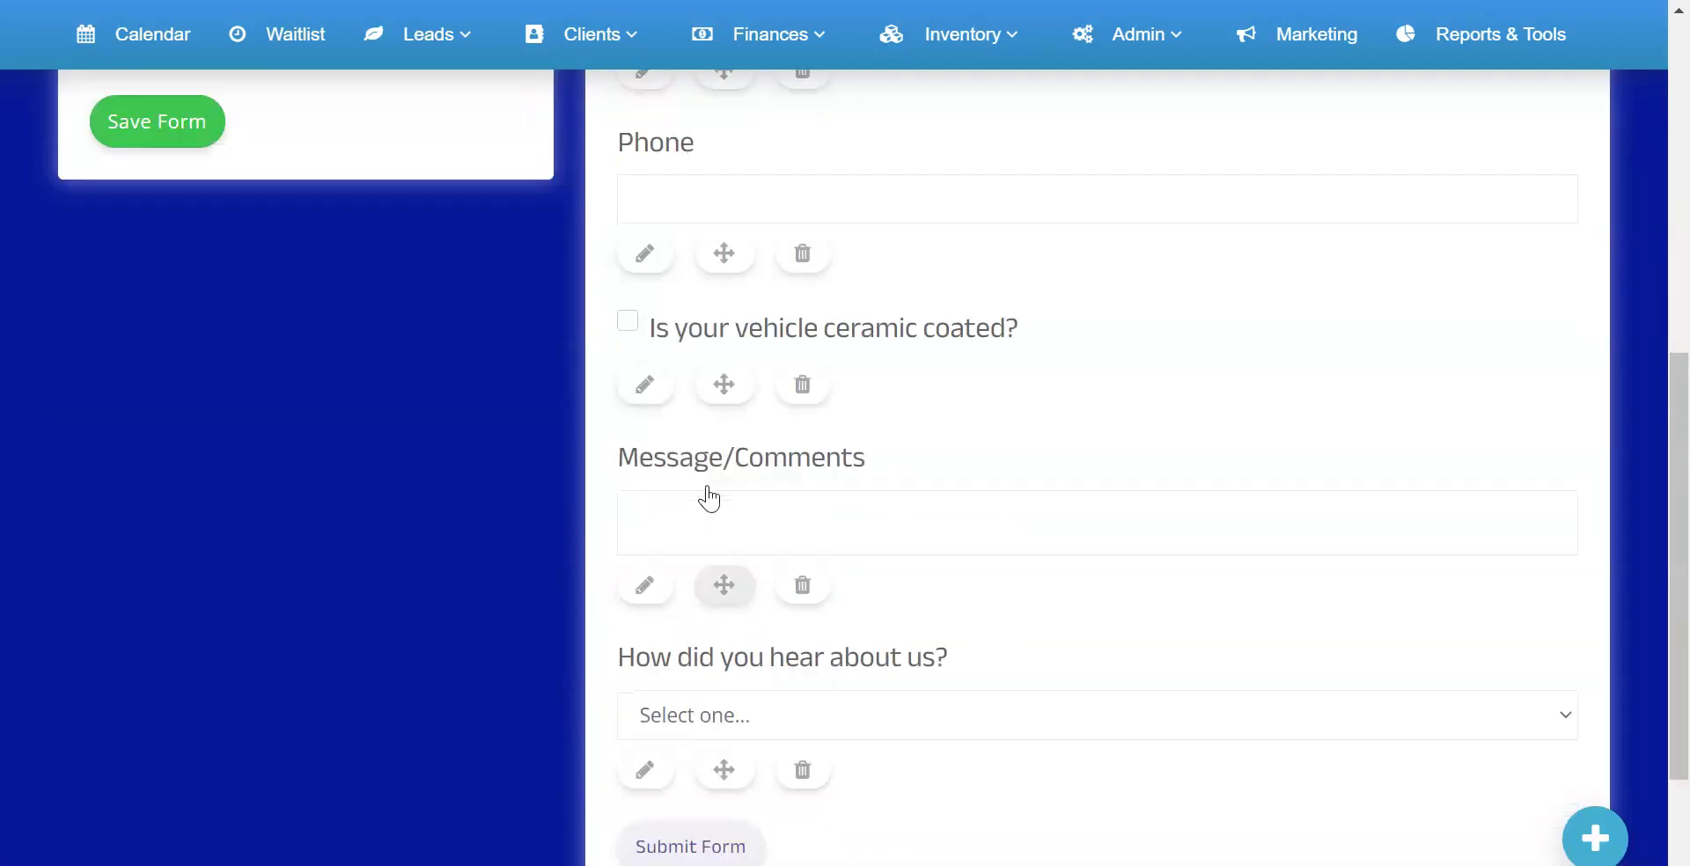
left_click_drag(725, 700, 780, 525)
scroll(610, 526, "up", 10)
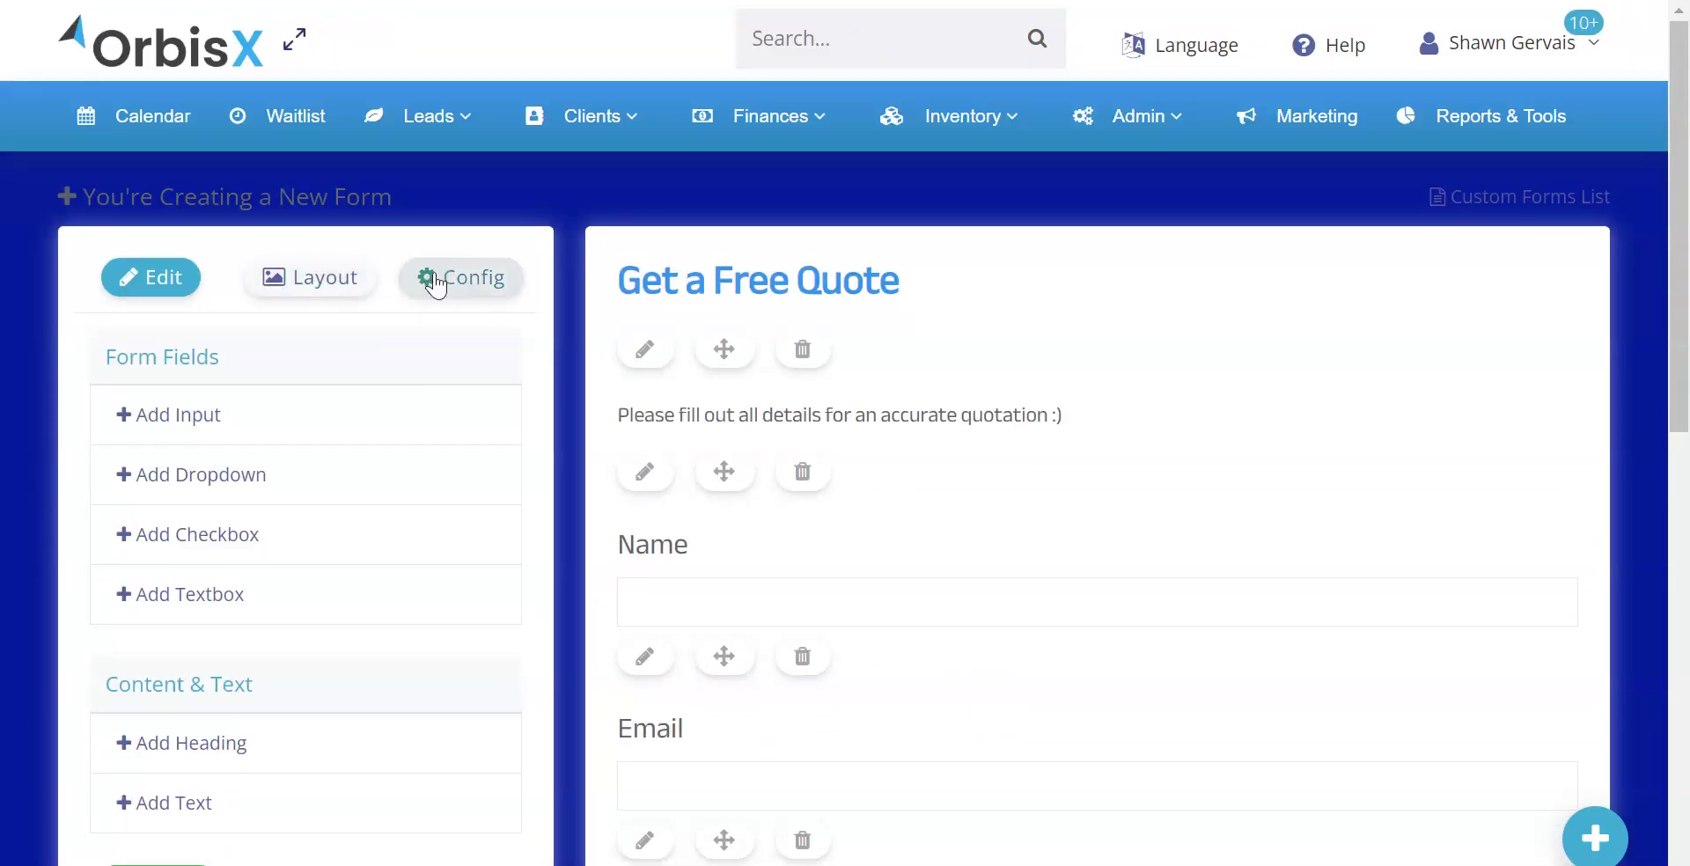
Name the form 'Quote Form' and enter the notification e-mail address
left_click(453, 276)
left_click(276, 398)
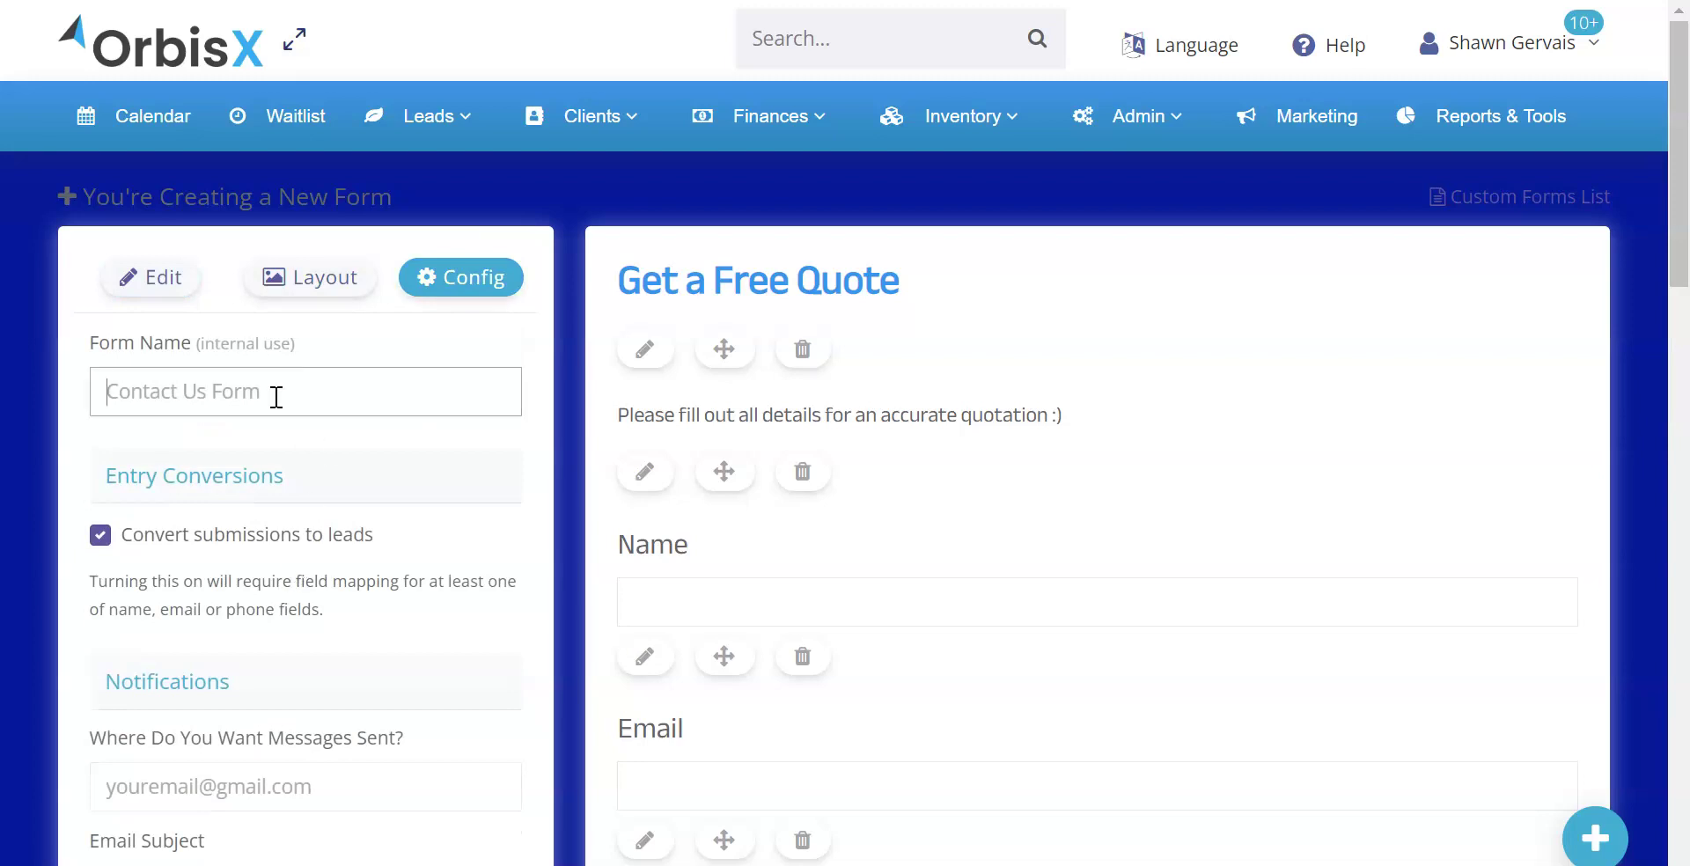
type("Quote Form")
scroll(309, 379, "down", 5)
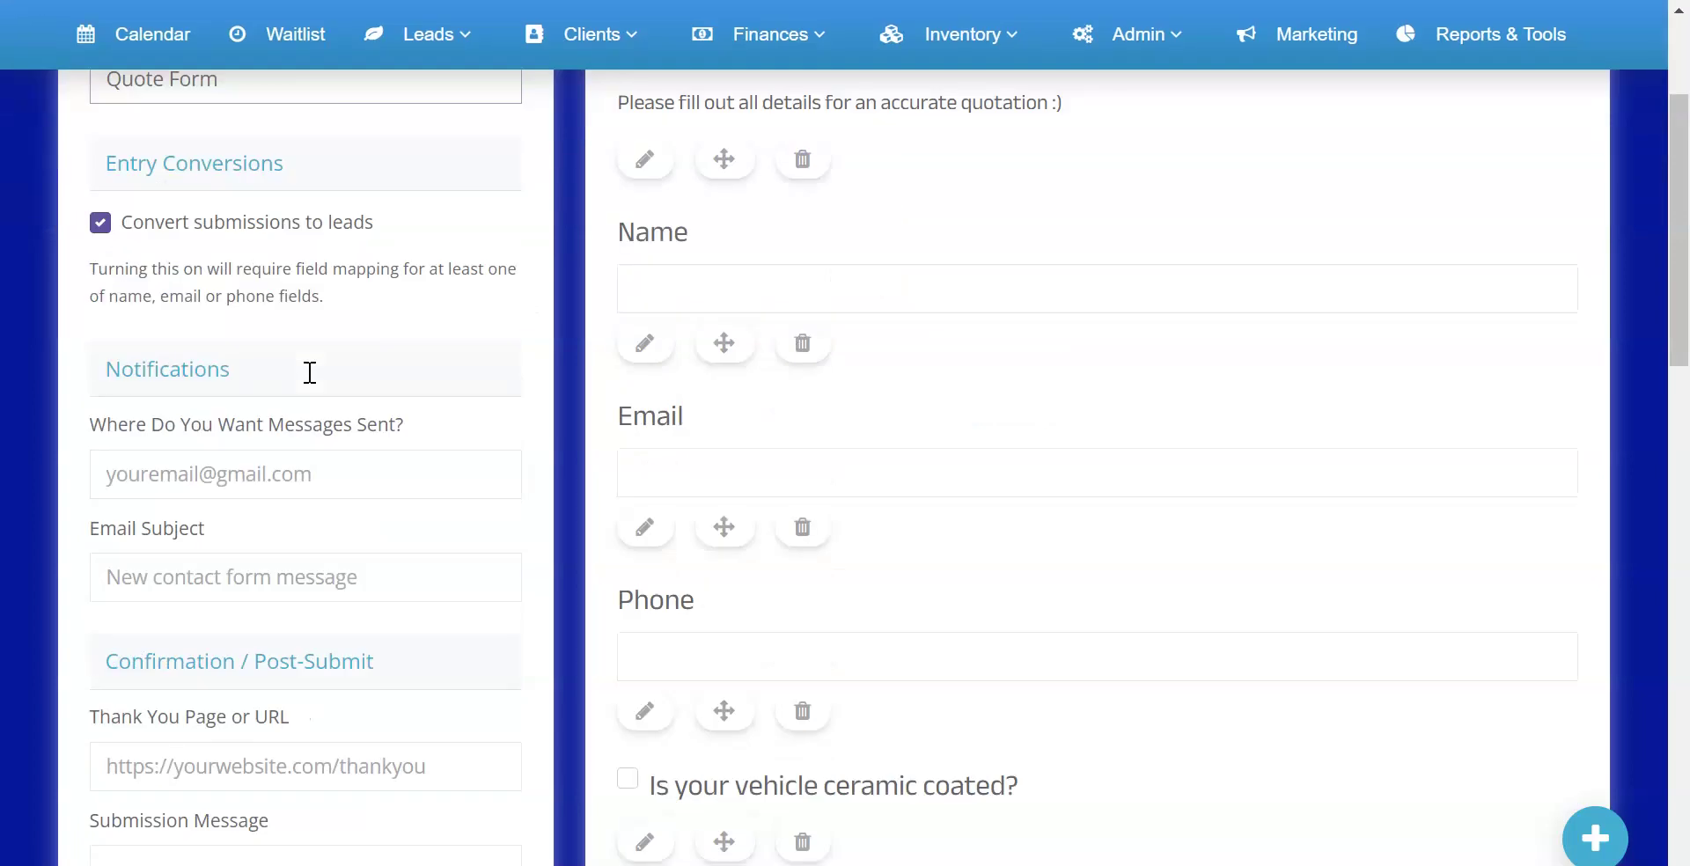
left_click(241, 325)
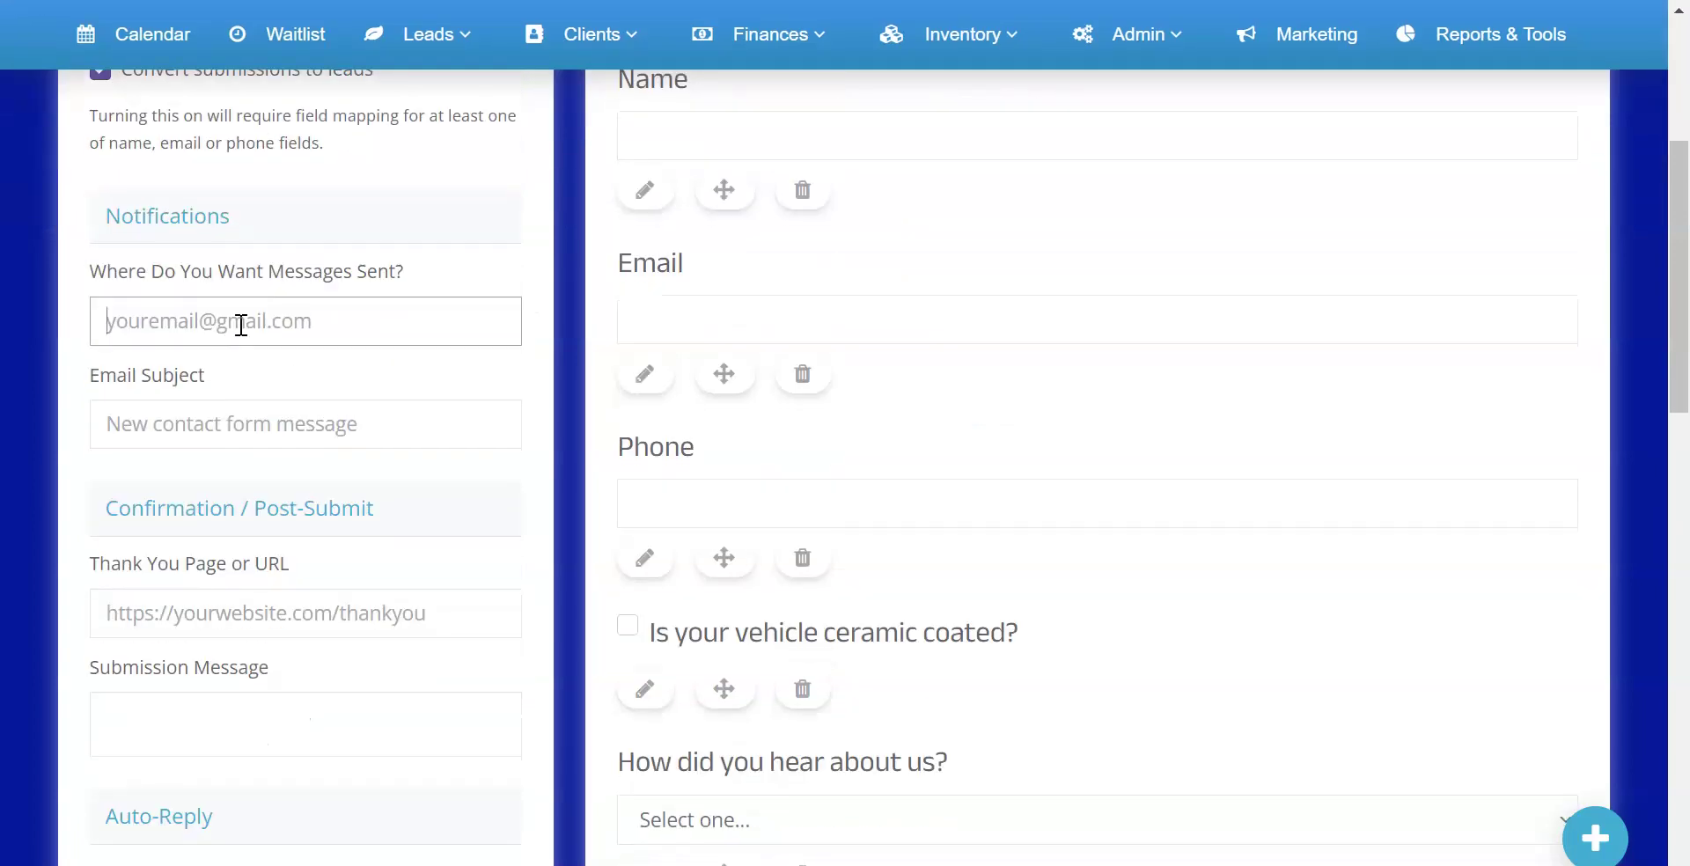
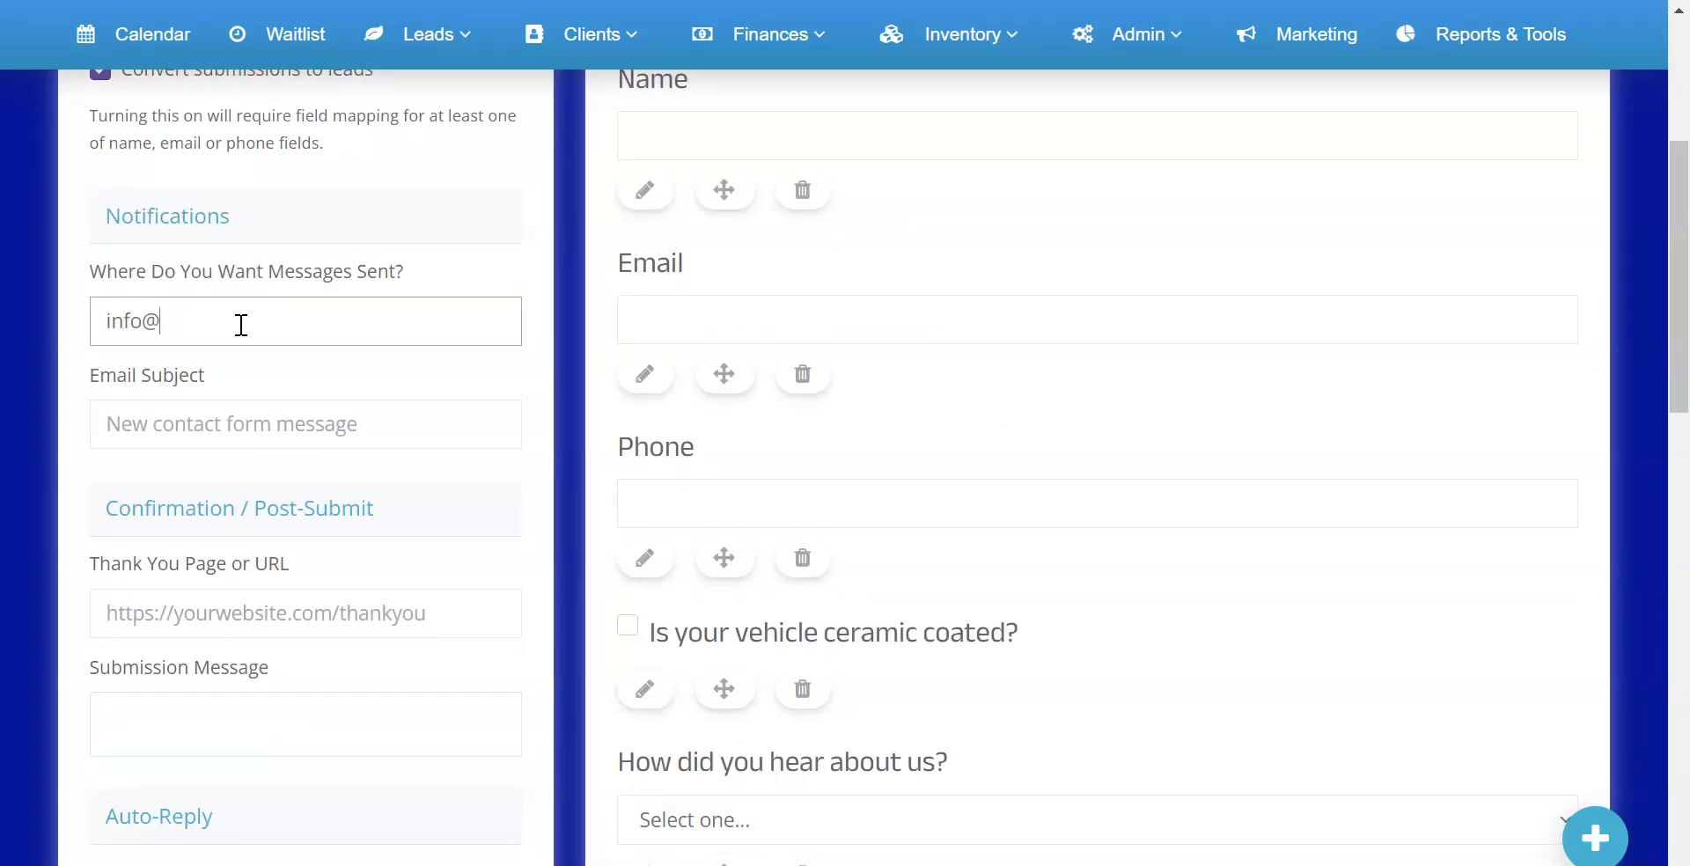
Set the e-mail subject 'New quote request' and the thank-you submission message
left_click(213, 437)
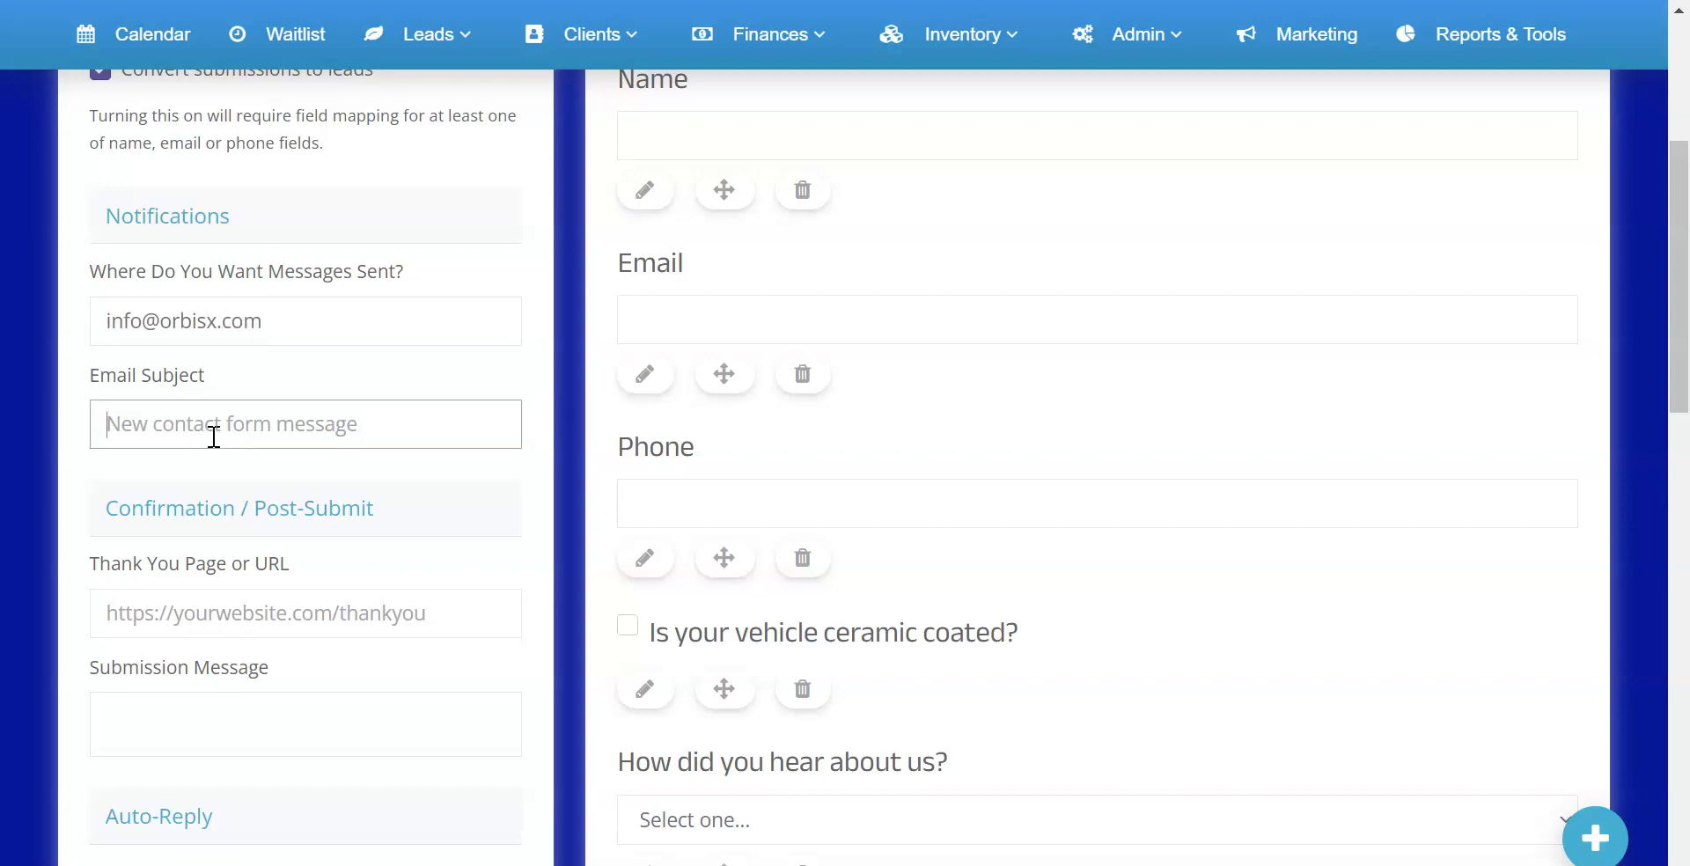
type("New quote request")
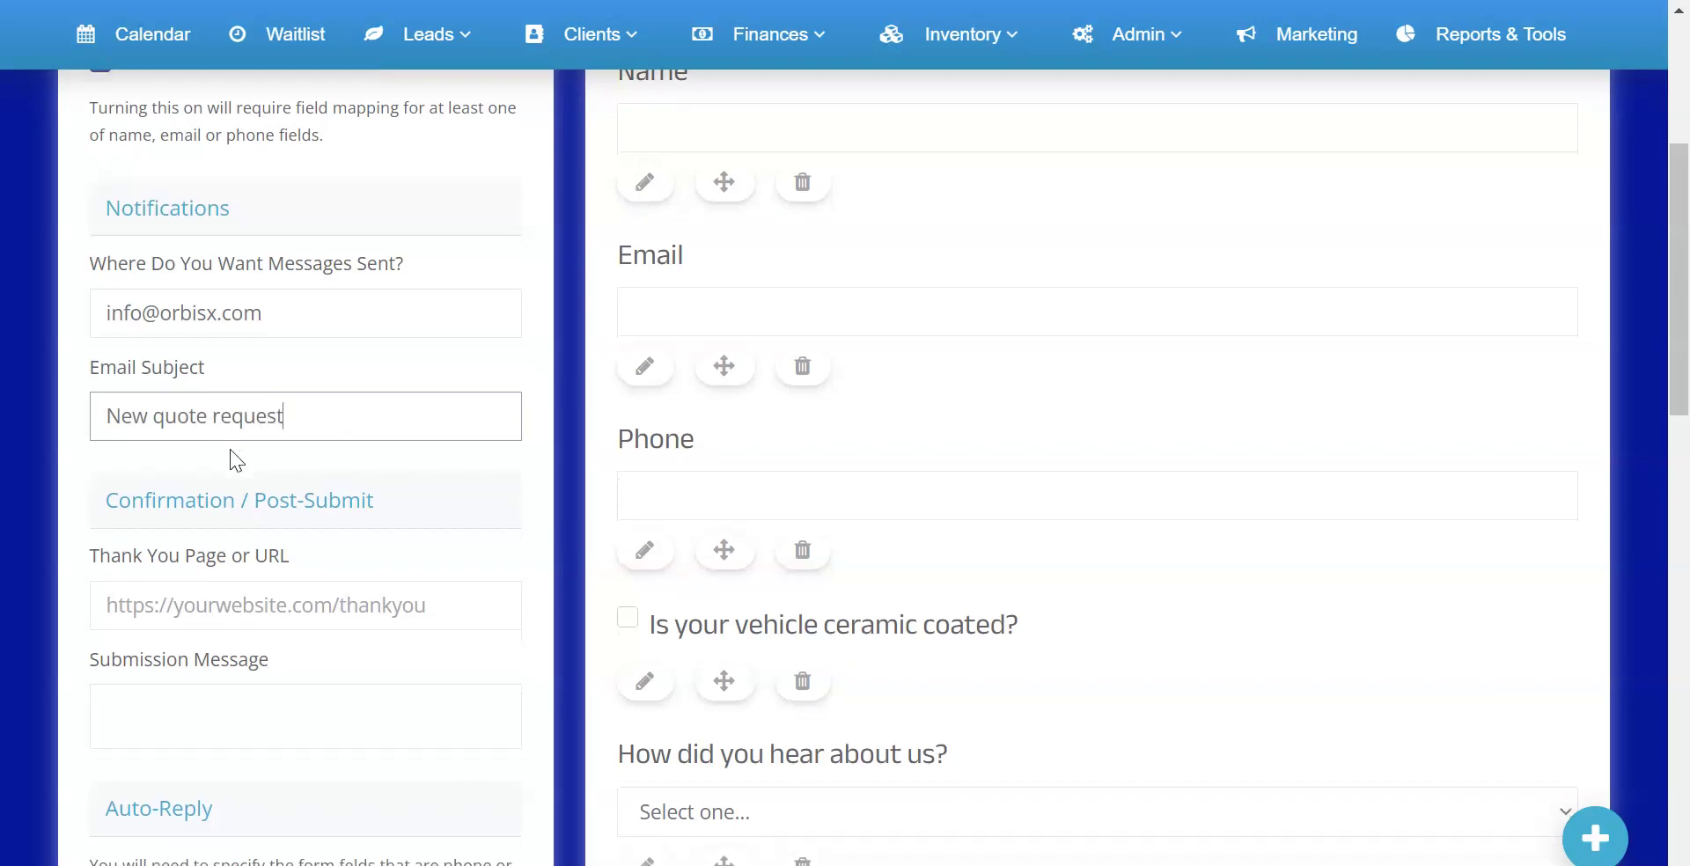
scroll(230, 457, "down", 2)
left_click(185, 476)
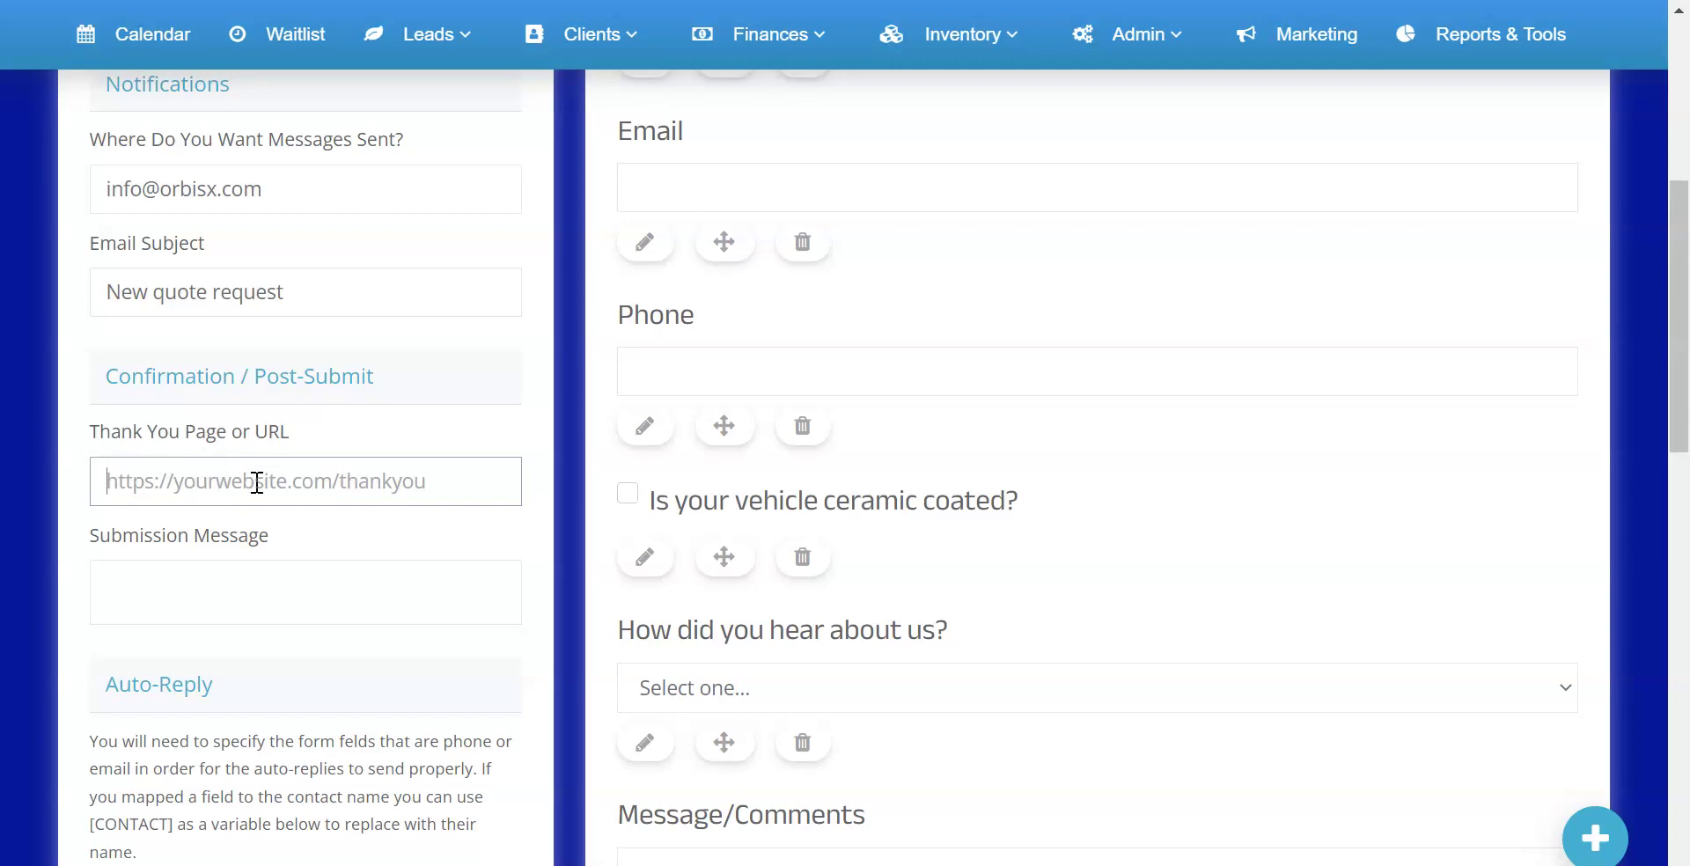
left_click(244, 574)
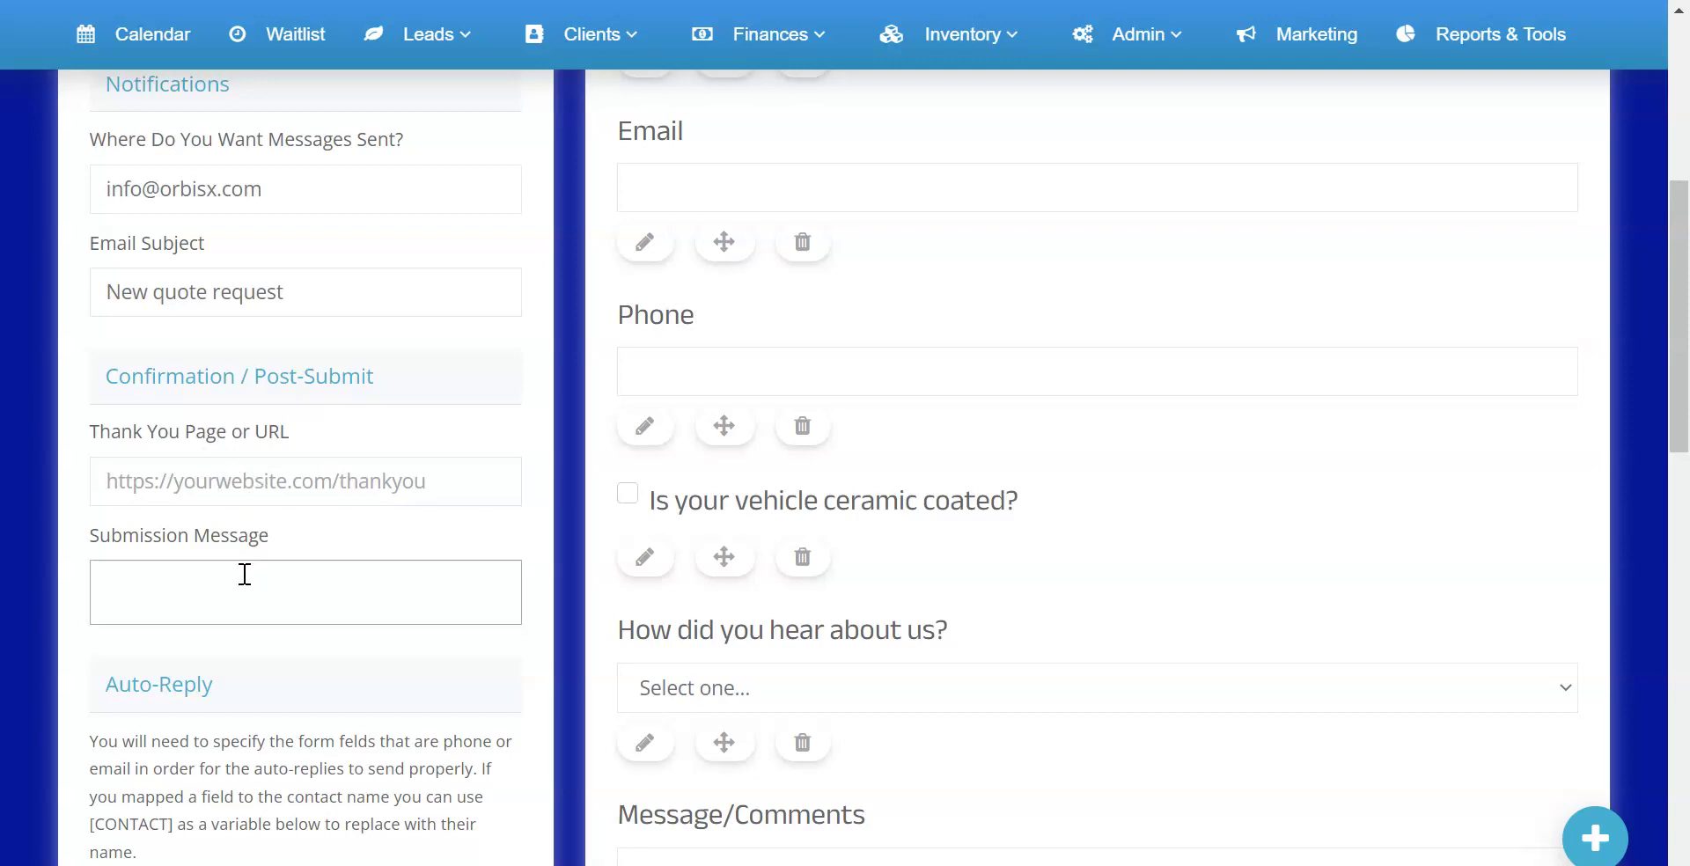
type("Thank you for your quotation :)")
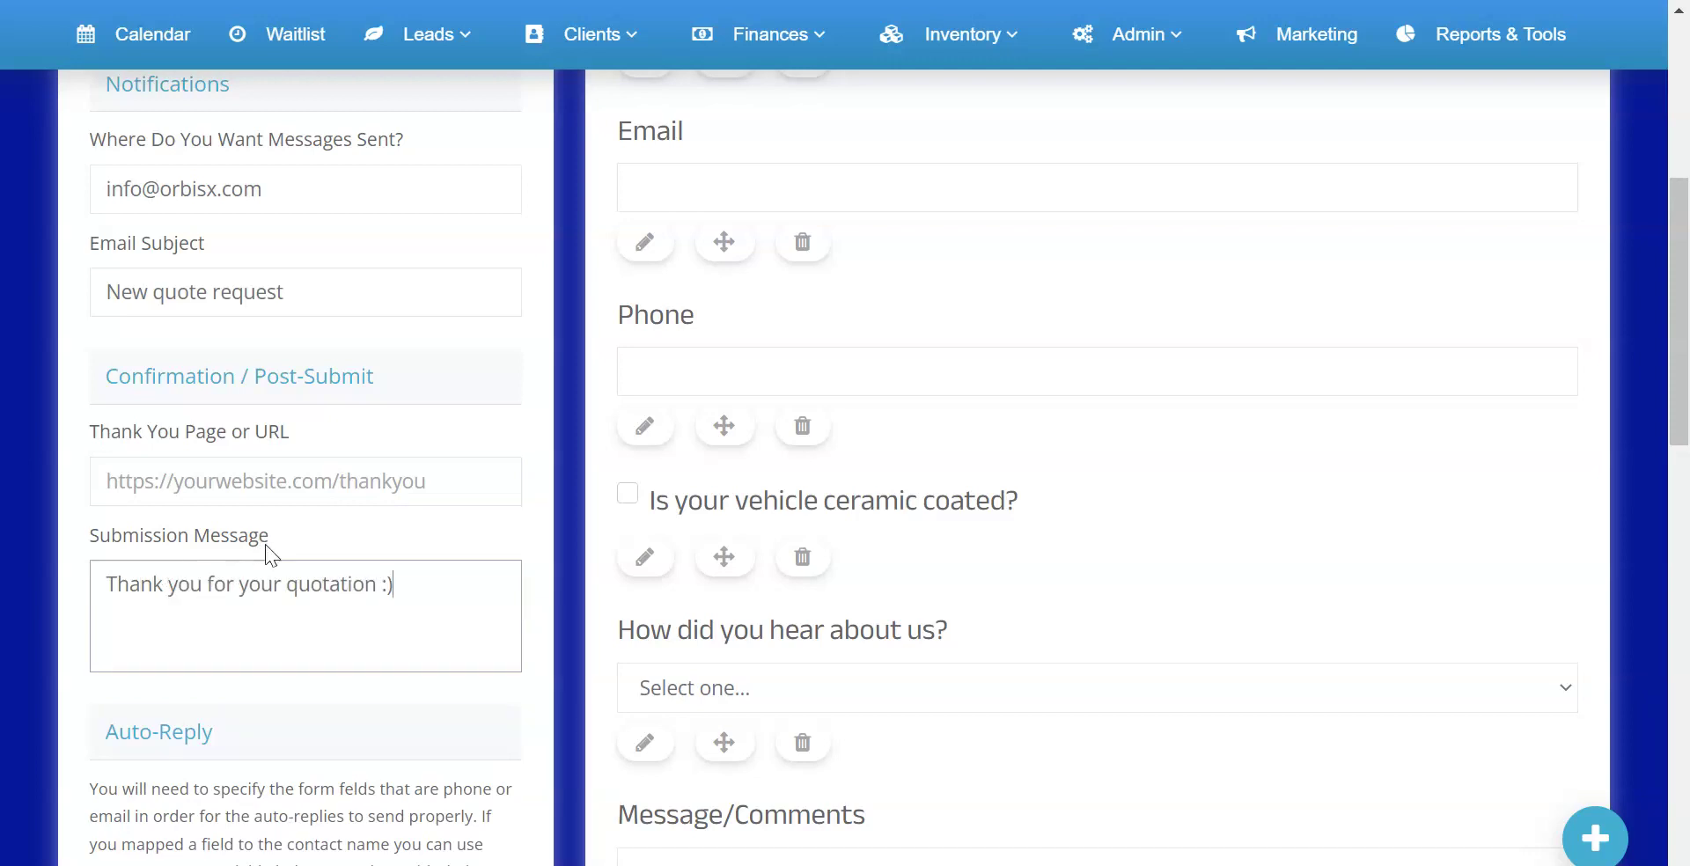
scroll(272, 540, "down", 5)
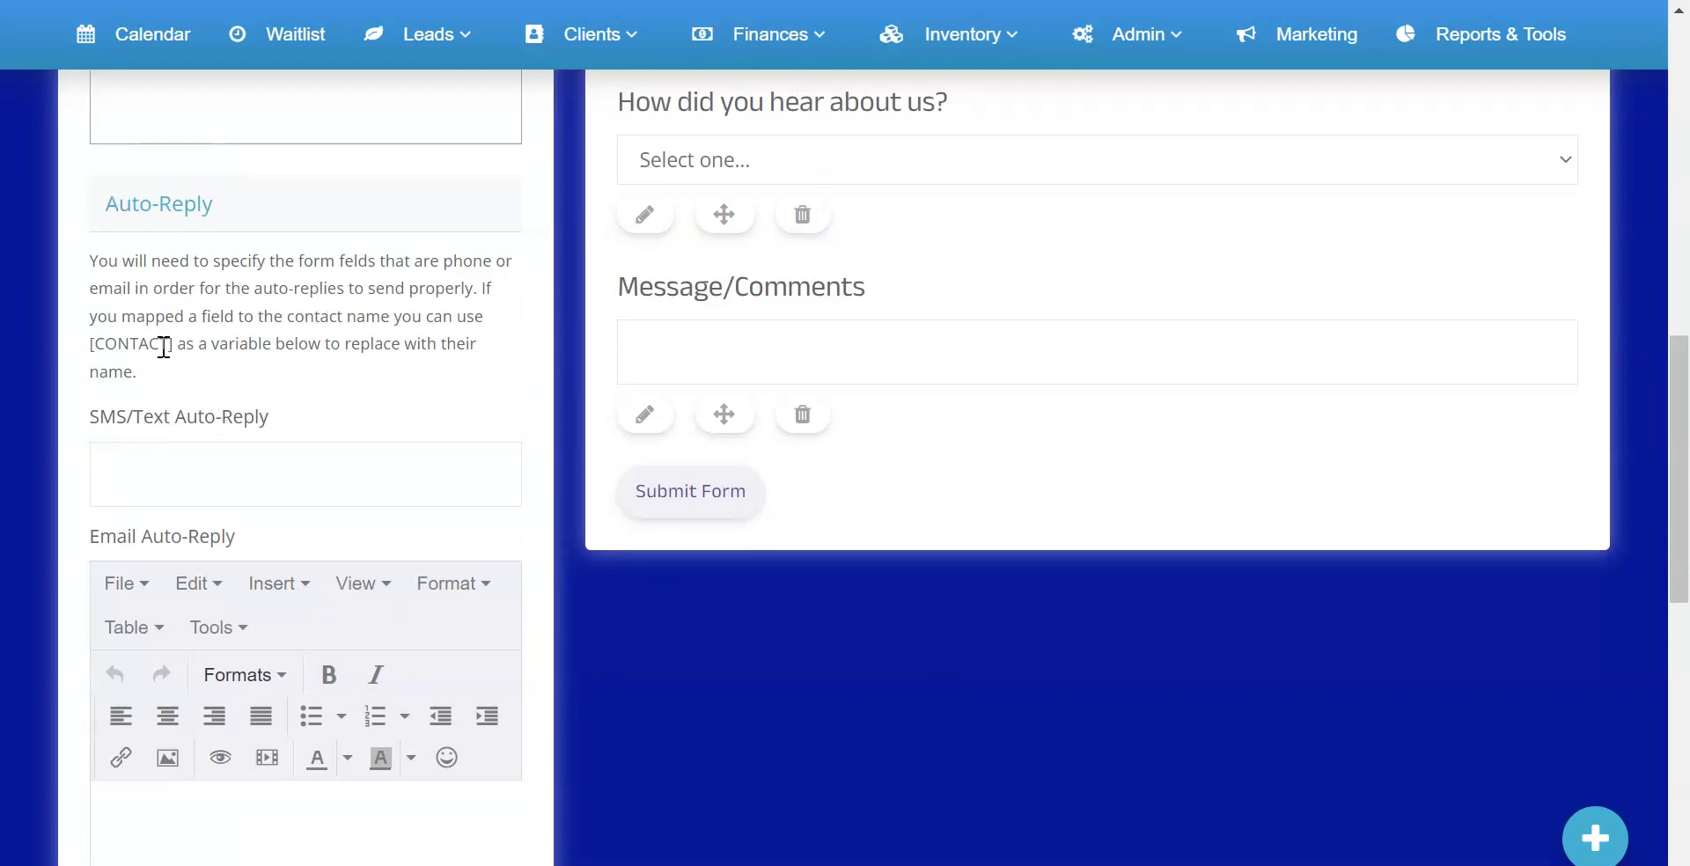
left_click_drag(91, 343, 184, 339)
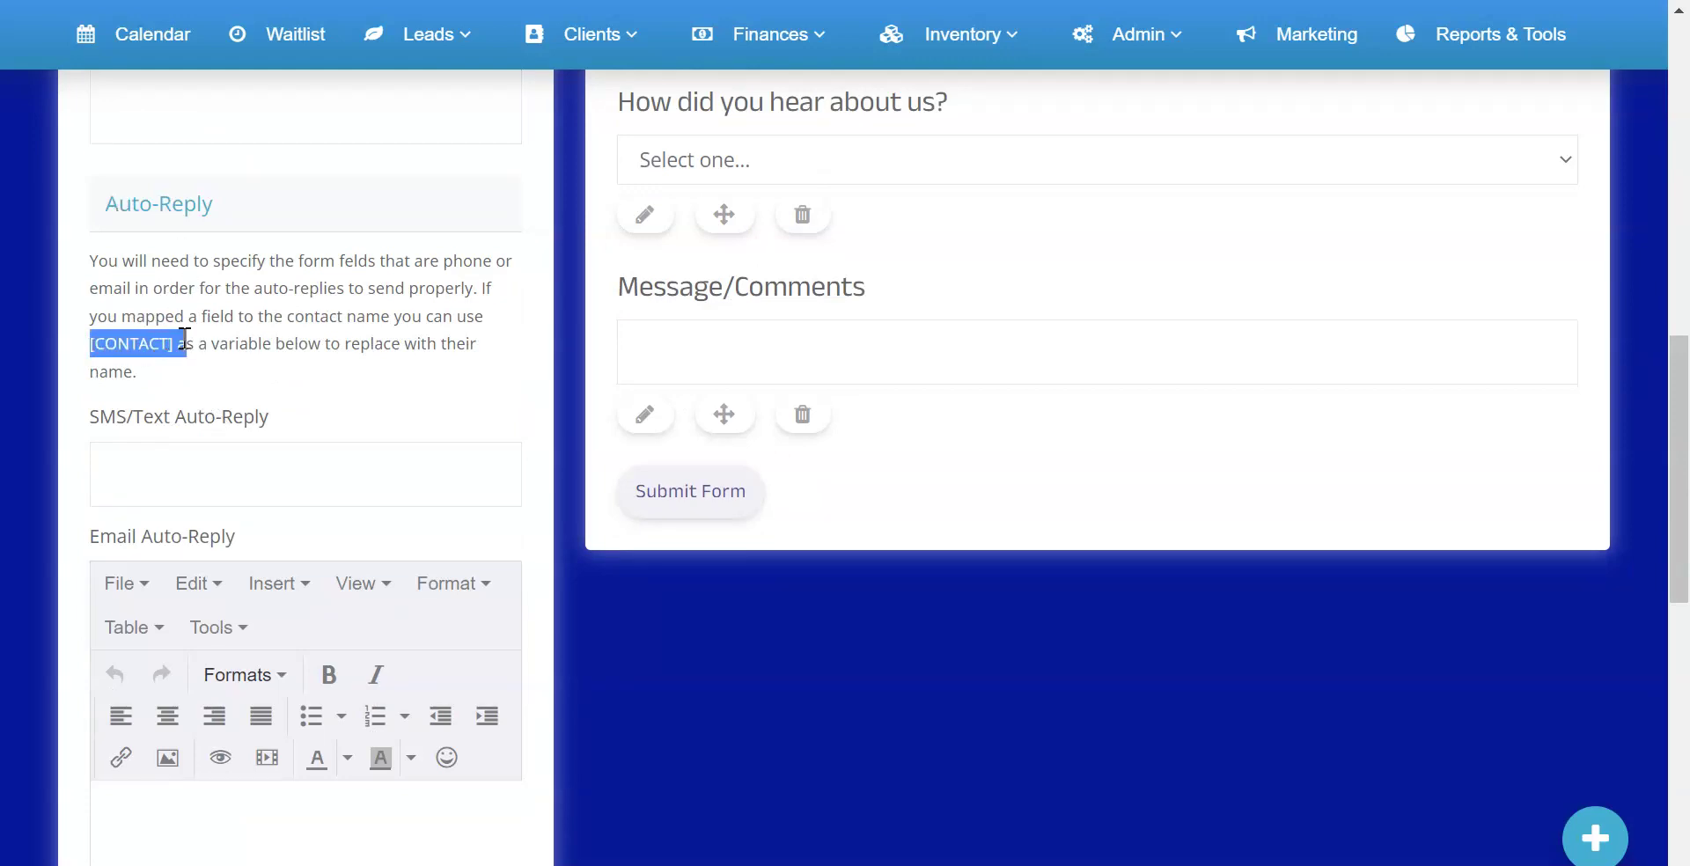
scroll(596, 321, "up", 8)
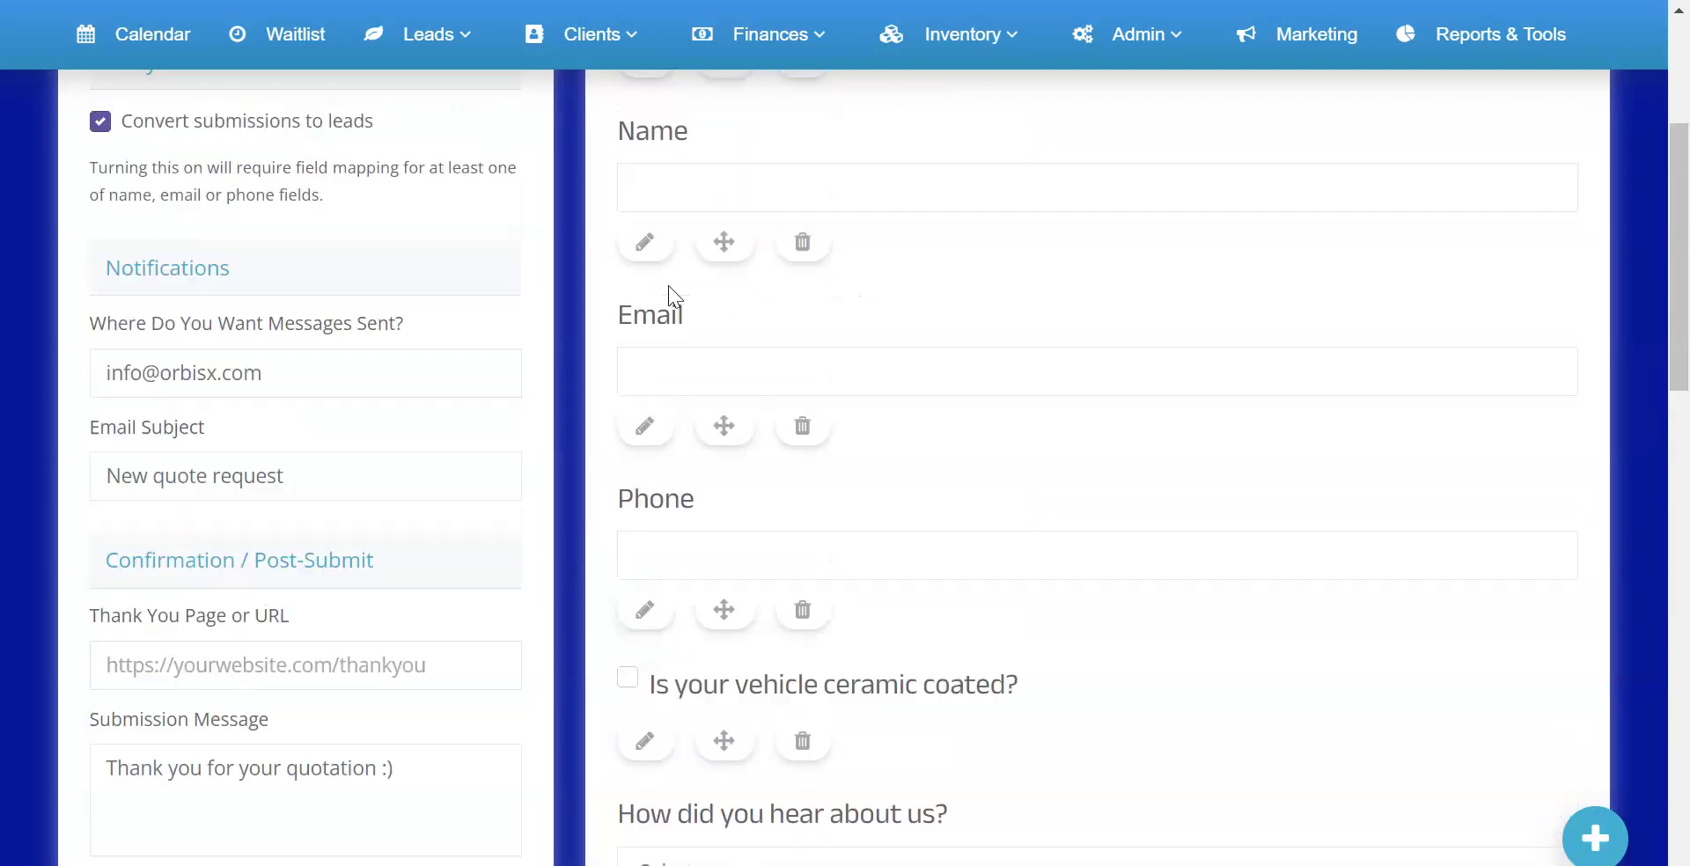
scroll(669, 326, "up", 2)
left_click(646, 324)
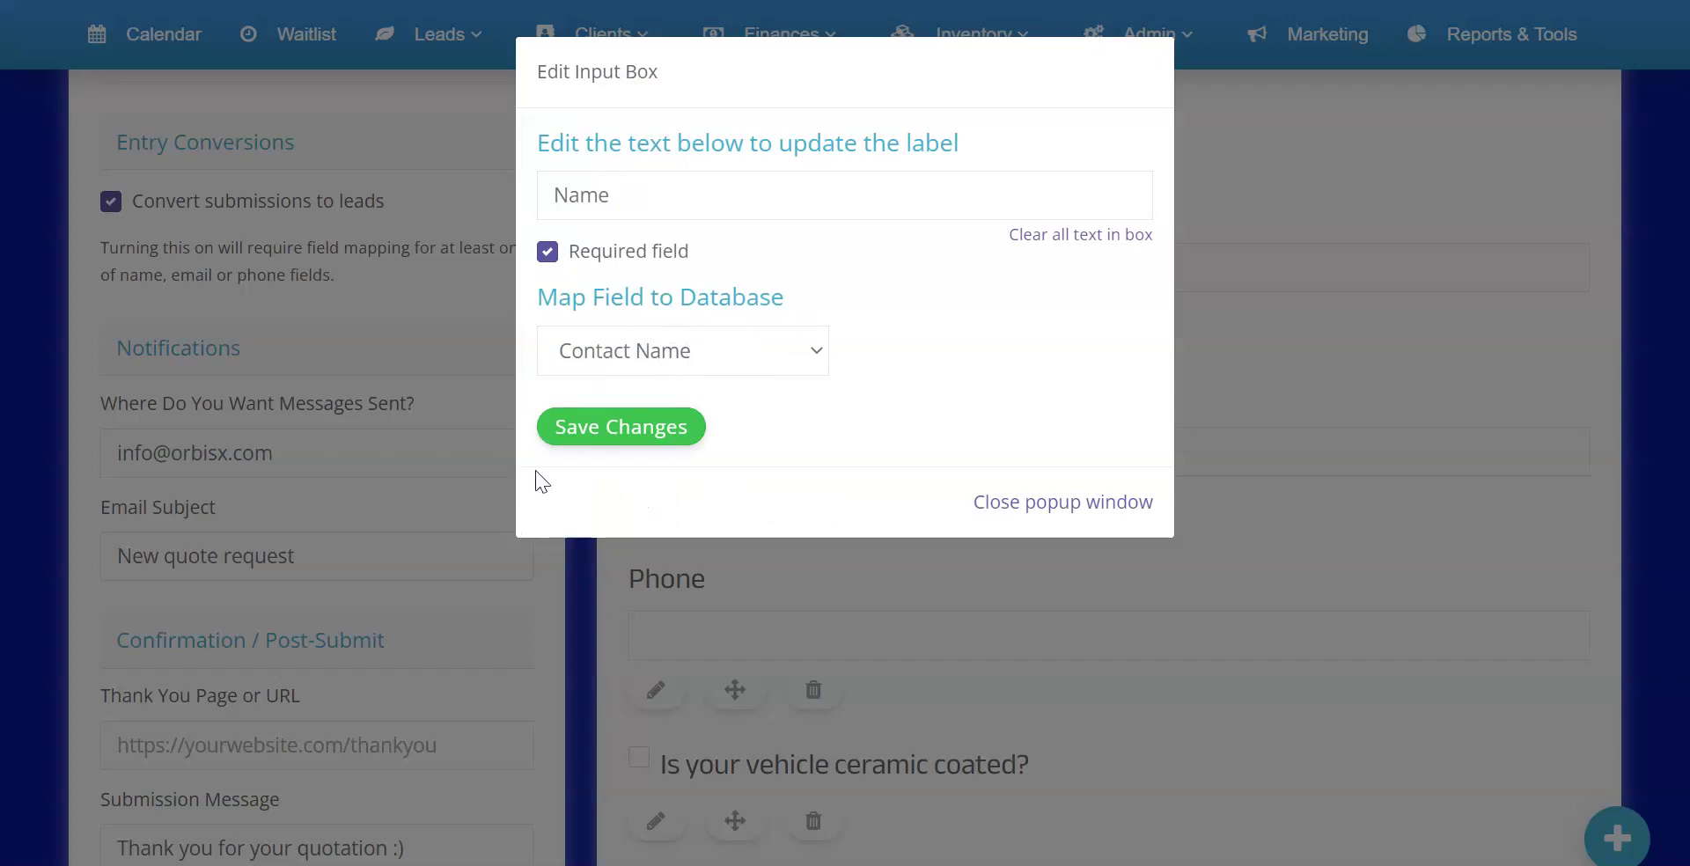
left_click(1034, 503)
scroll(264, 475, "down", 8)
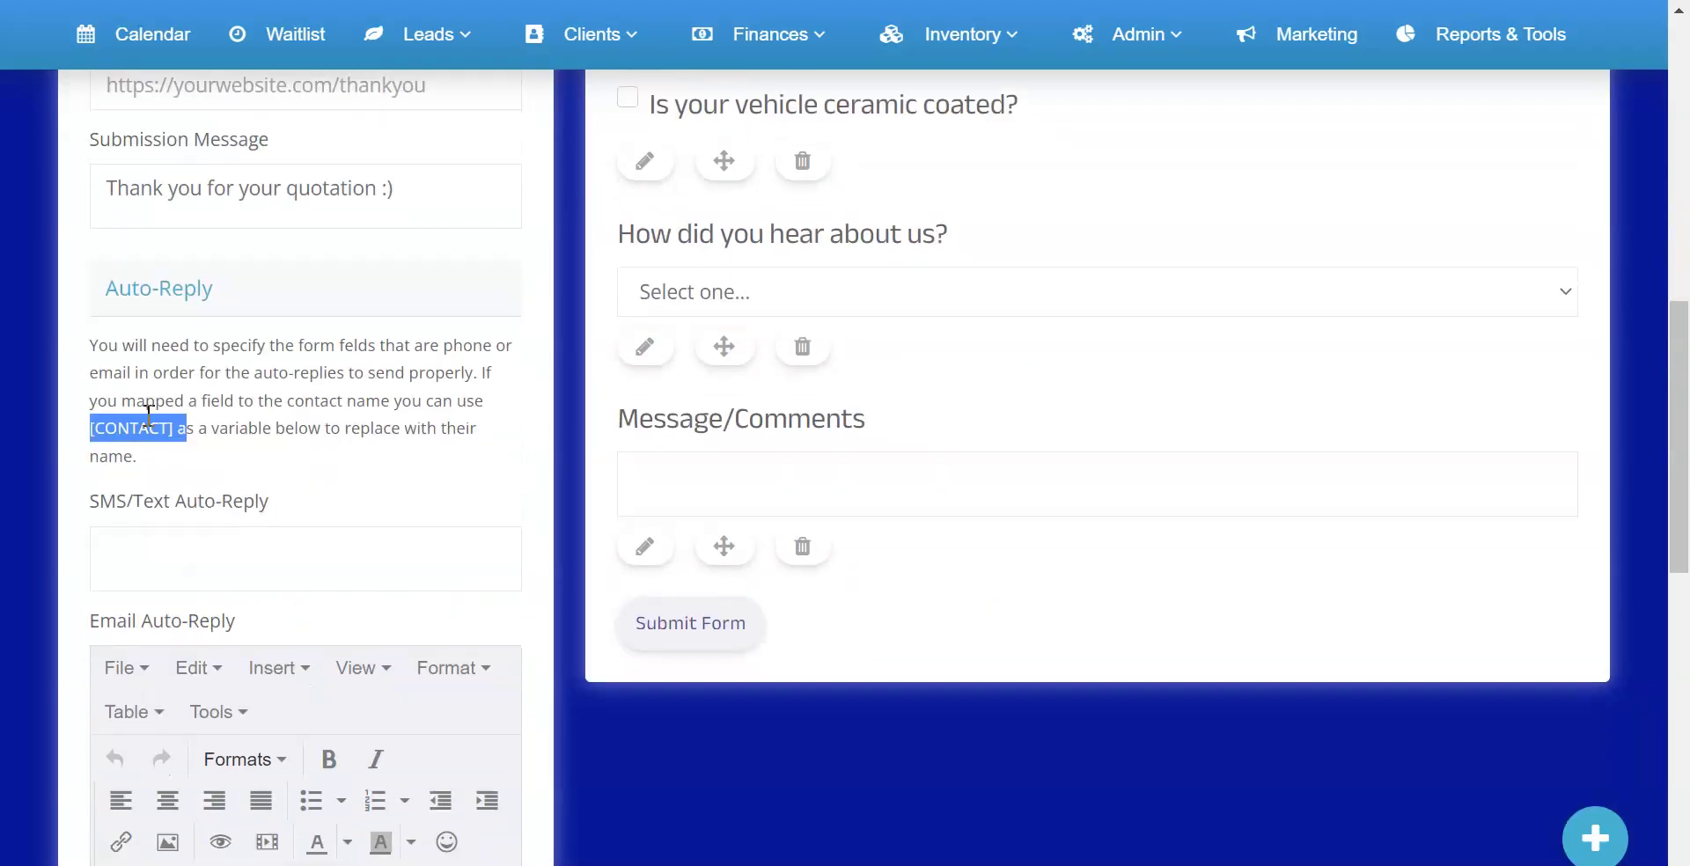
scroll(150, 409, "down", 3)
left_click(115, 290)
left_click(165, 609)
left_click(208, 296)
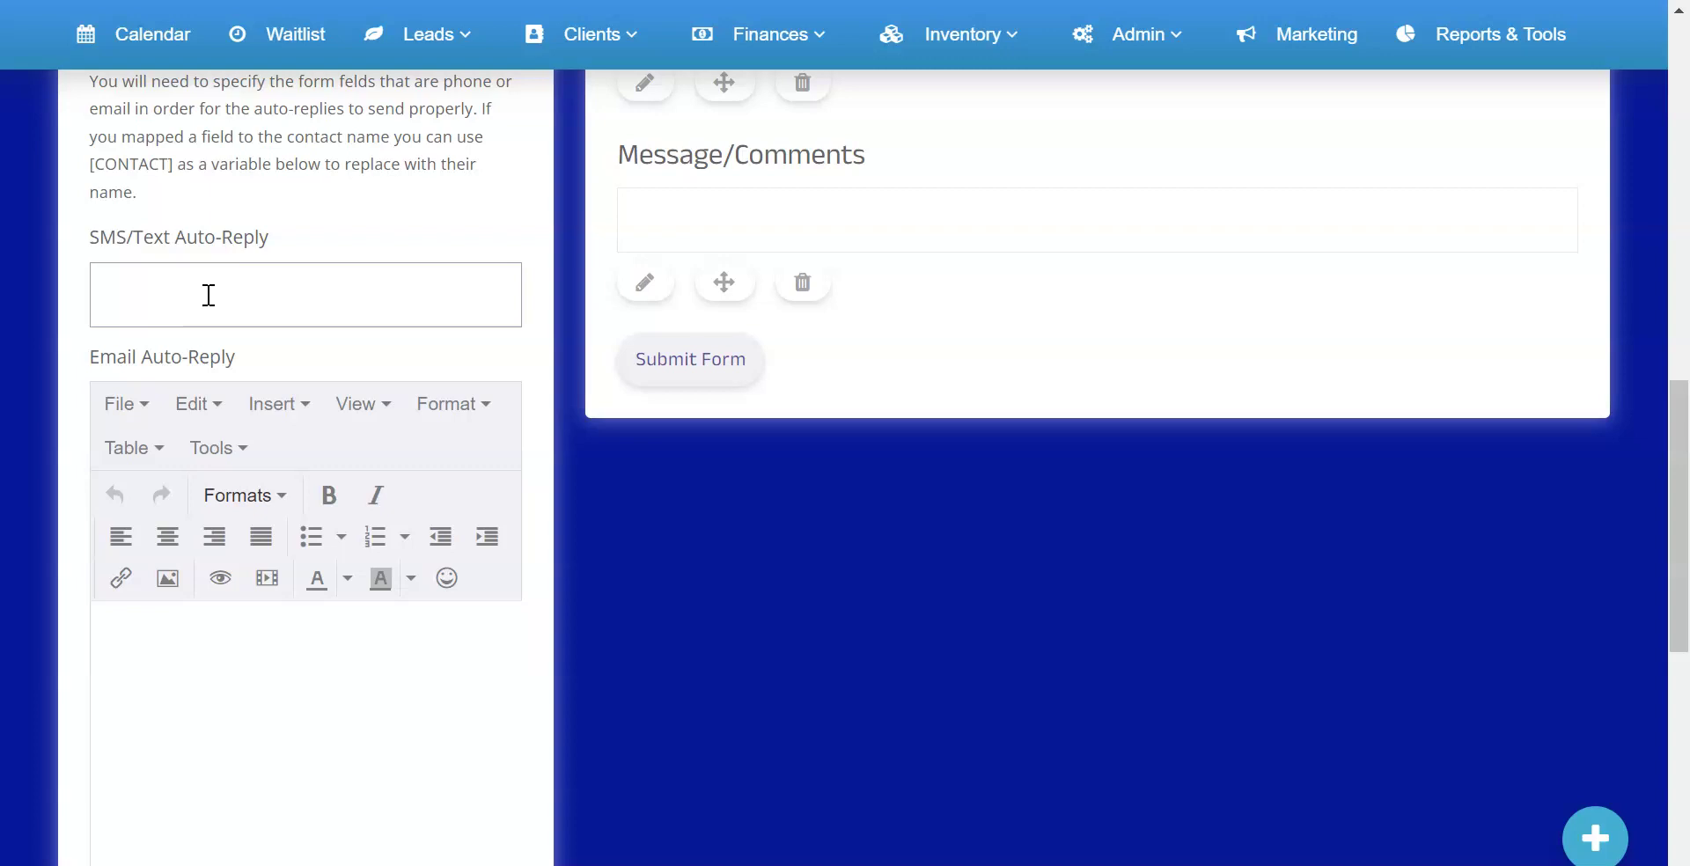
scroll(426, 282, "up", 6)
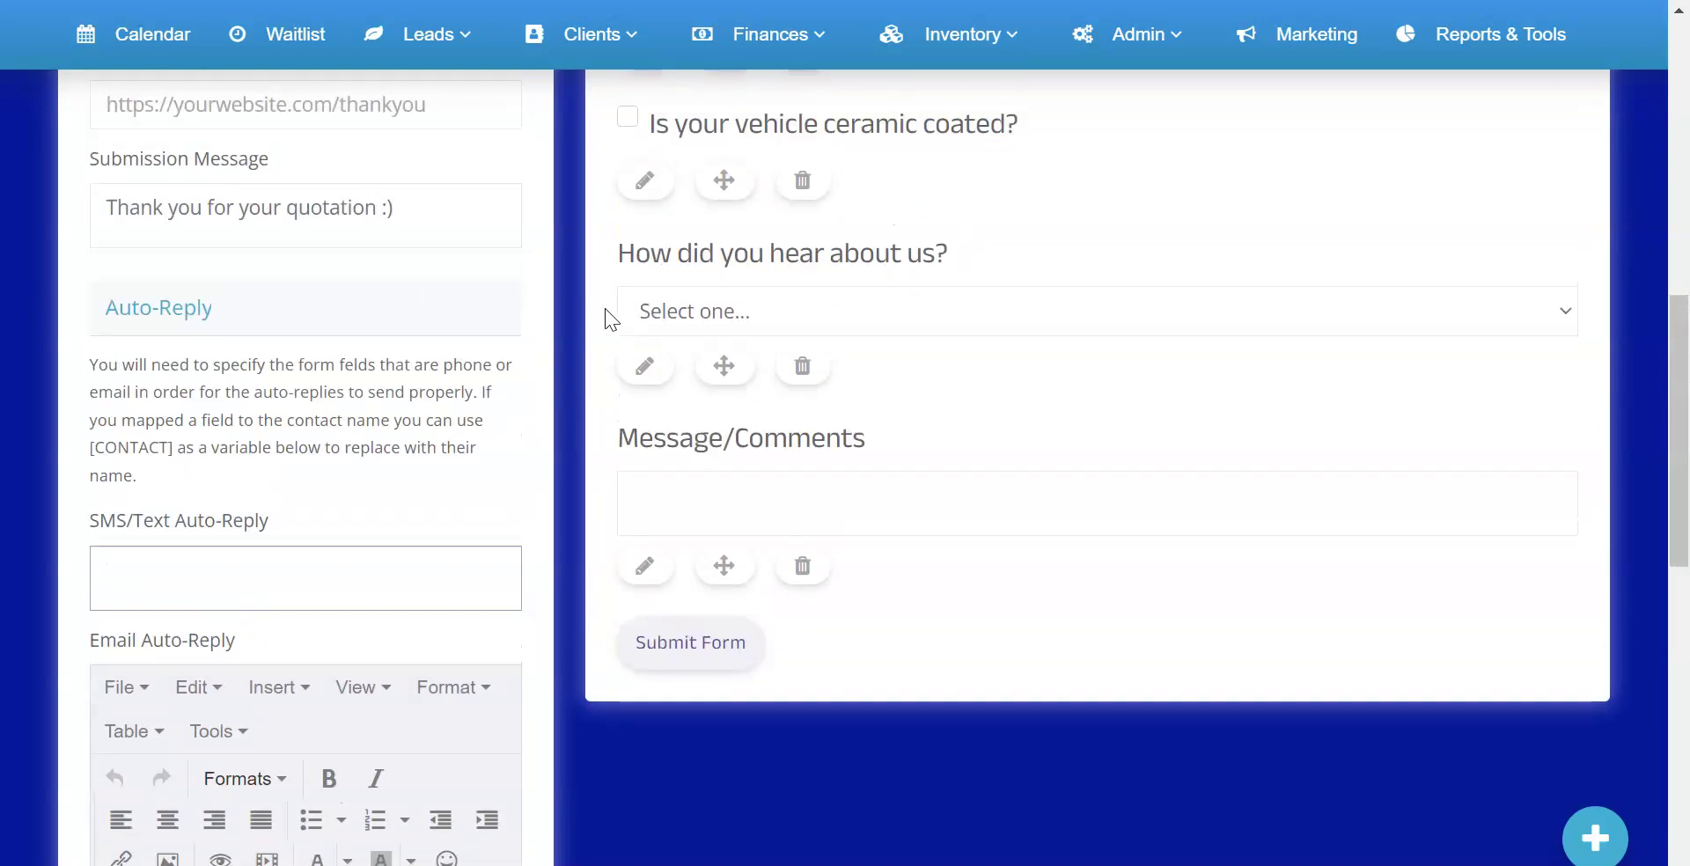
left_click(649, 286)
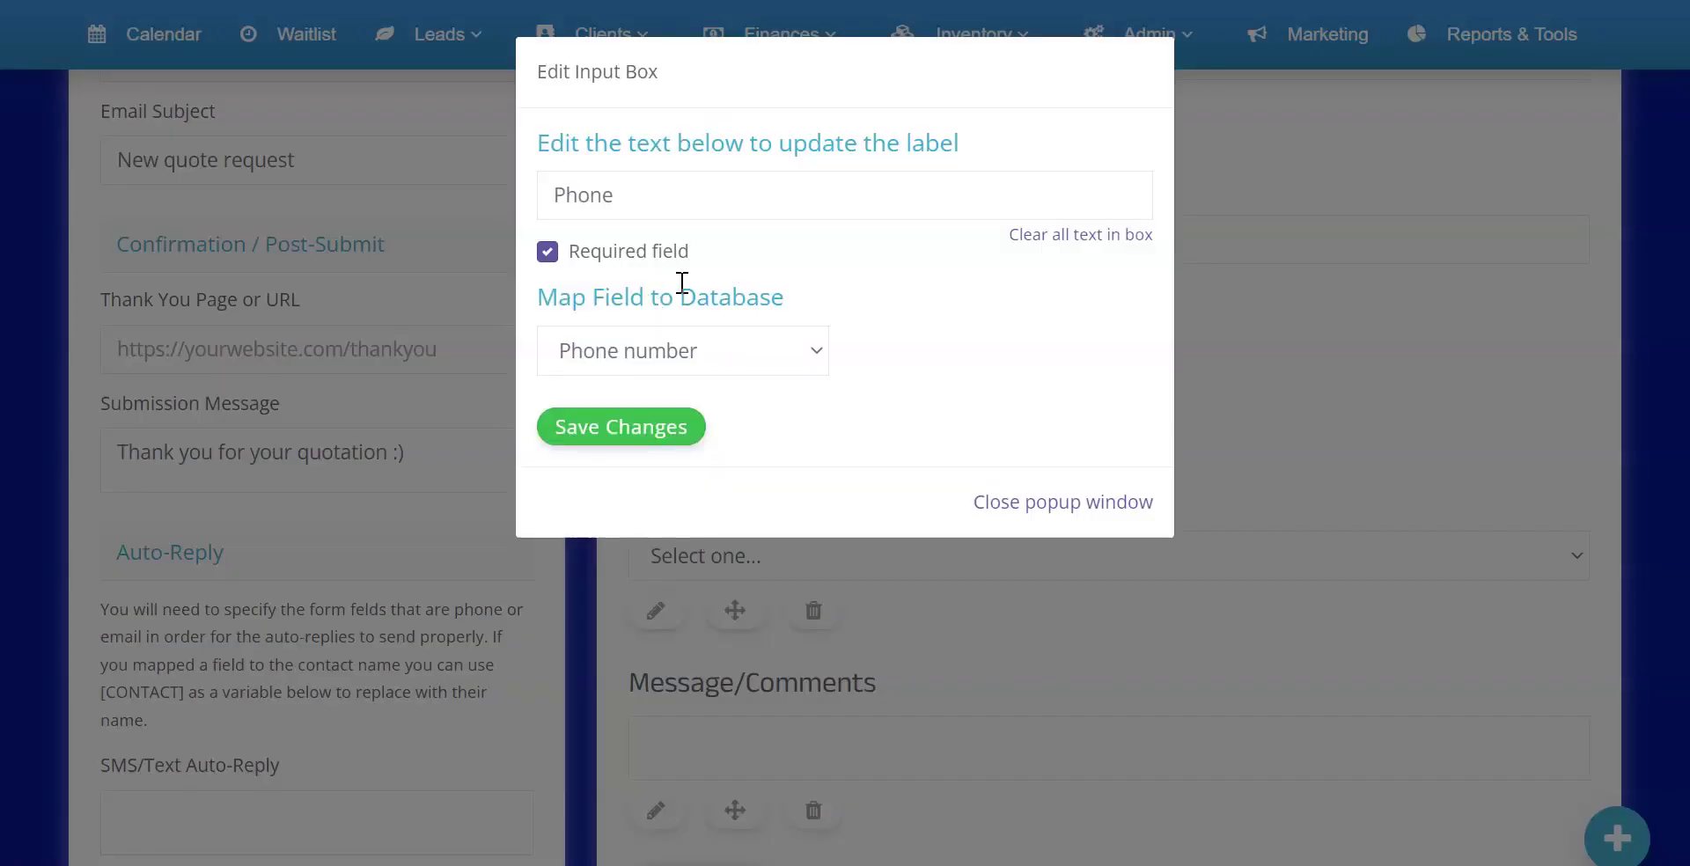
left_click(628, 431)
scroll(186, 487, "down", 5)
scroll(198, 510, "down", 3)
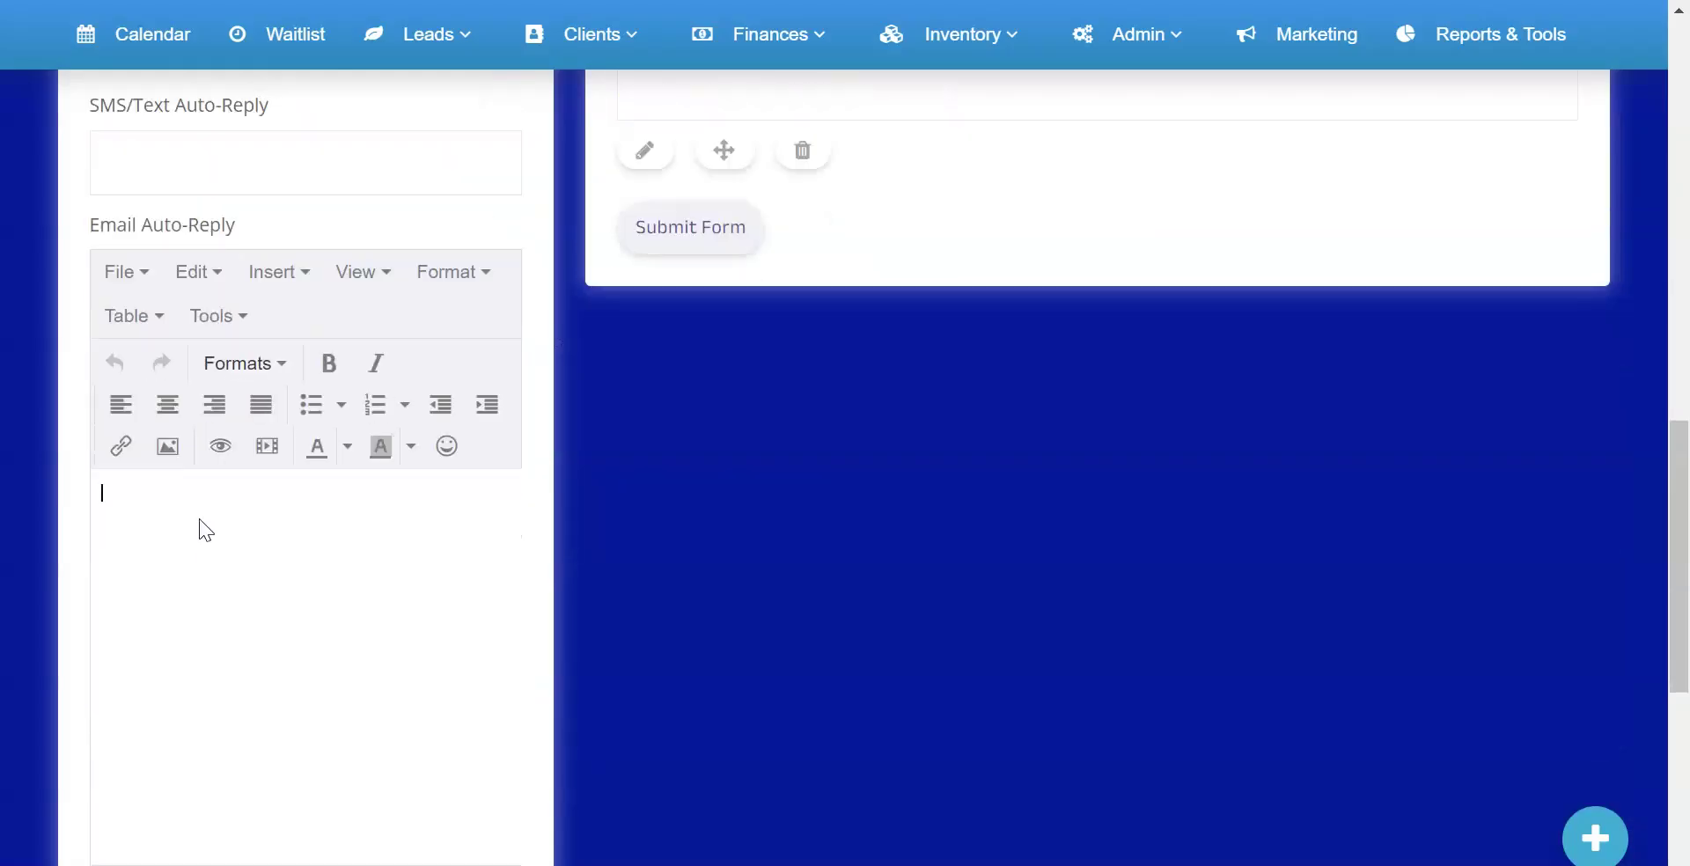
scroll(208, 514, "down", 2)
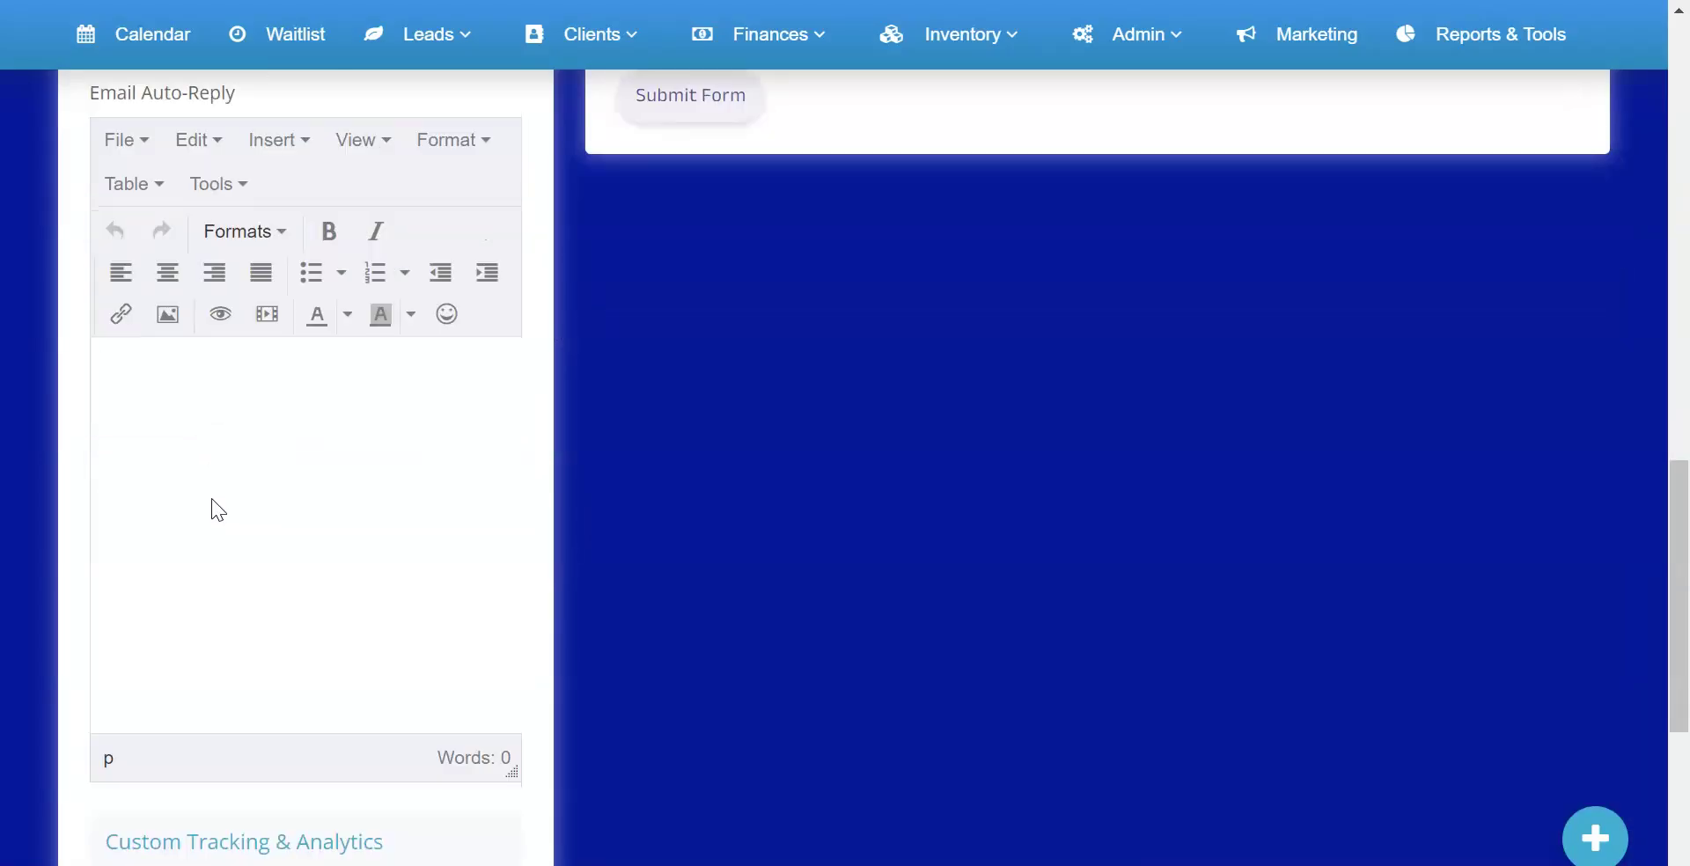
scroll(212, 498, "down", 3)
scroll(212, 496, "down", 2)
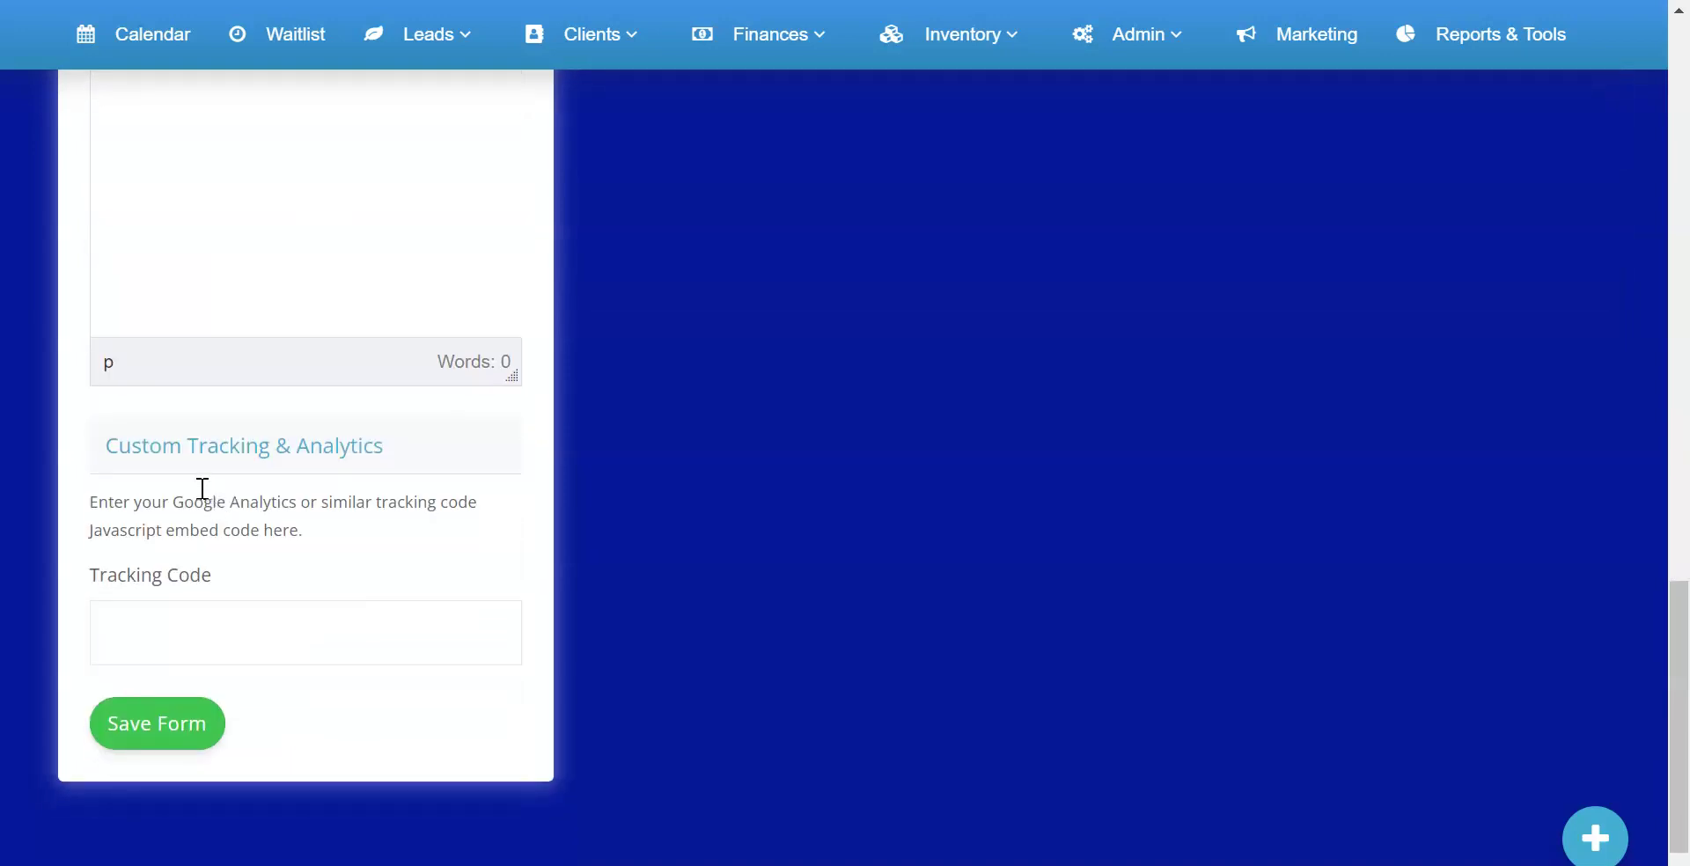
left_click(155, 629)
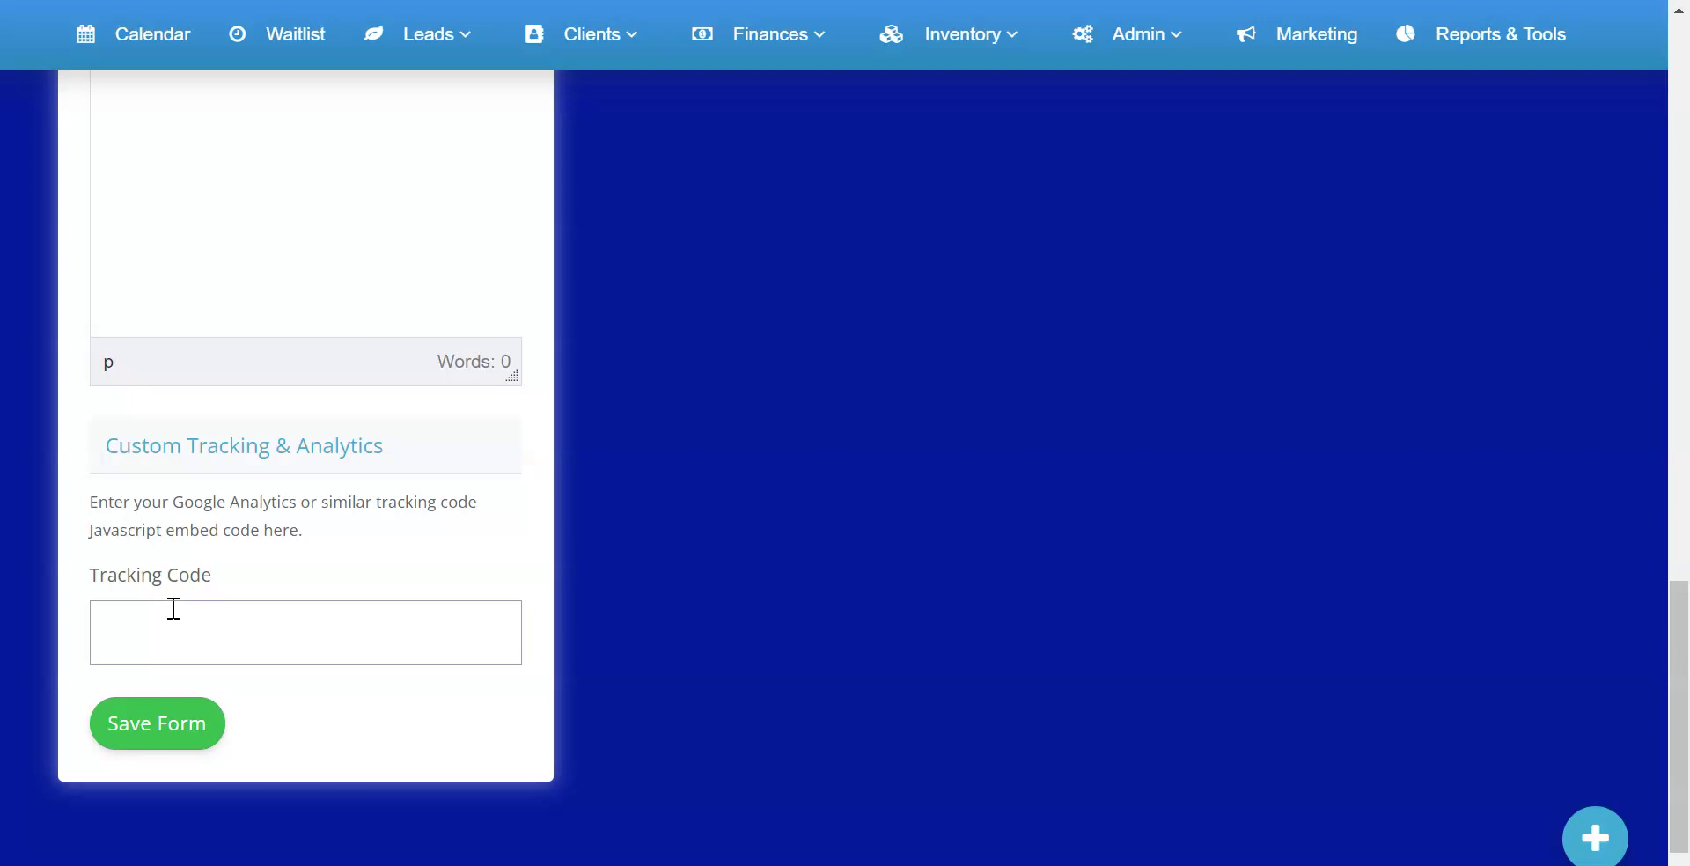
scroll(305, 479, "up", 5)
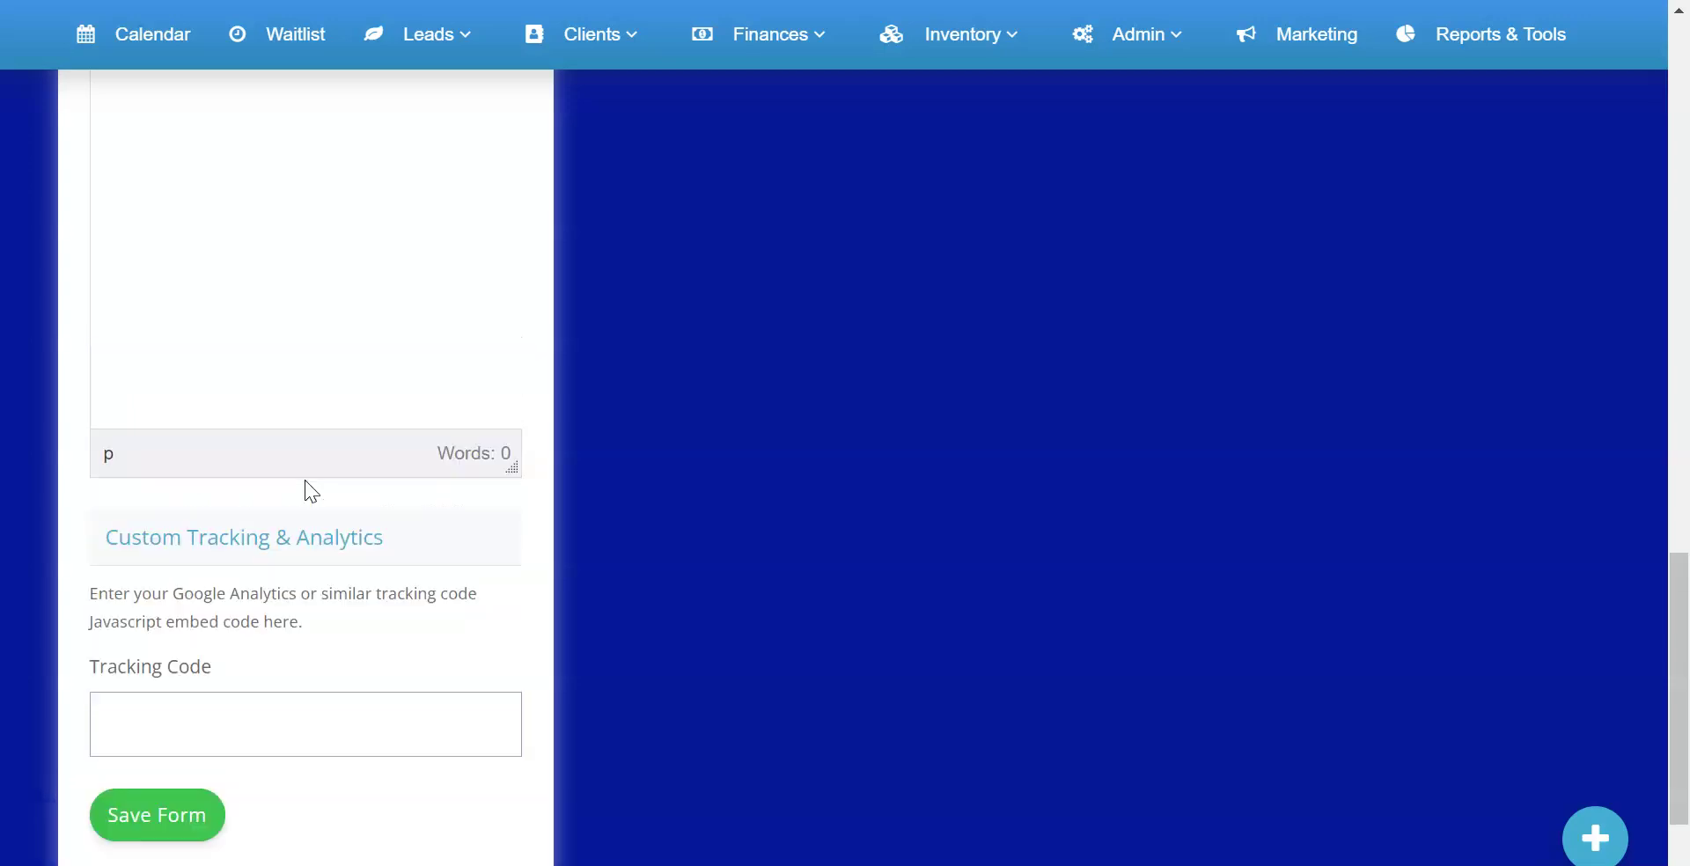
scroll(305, 480, "up", 15)
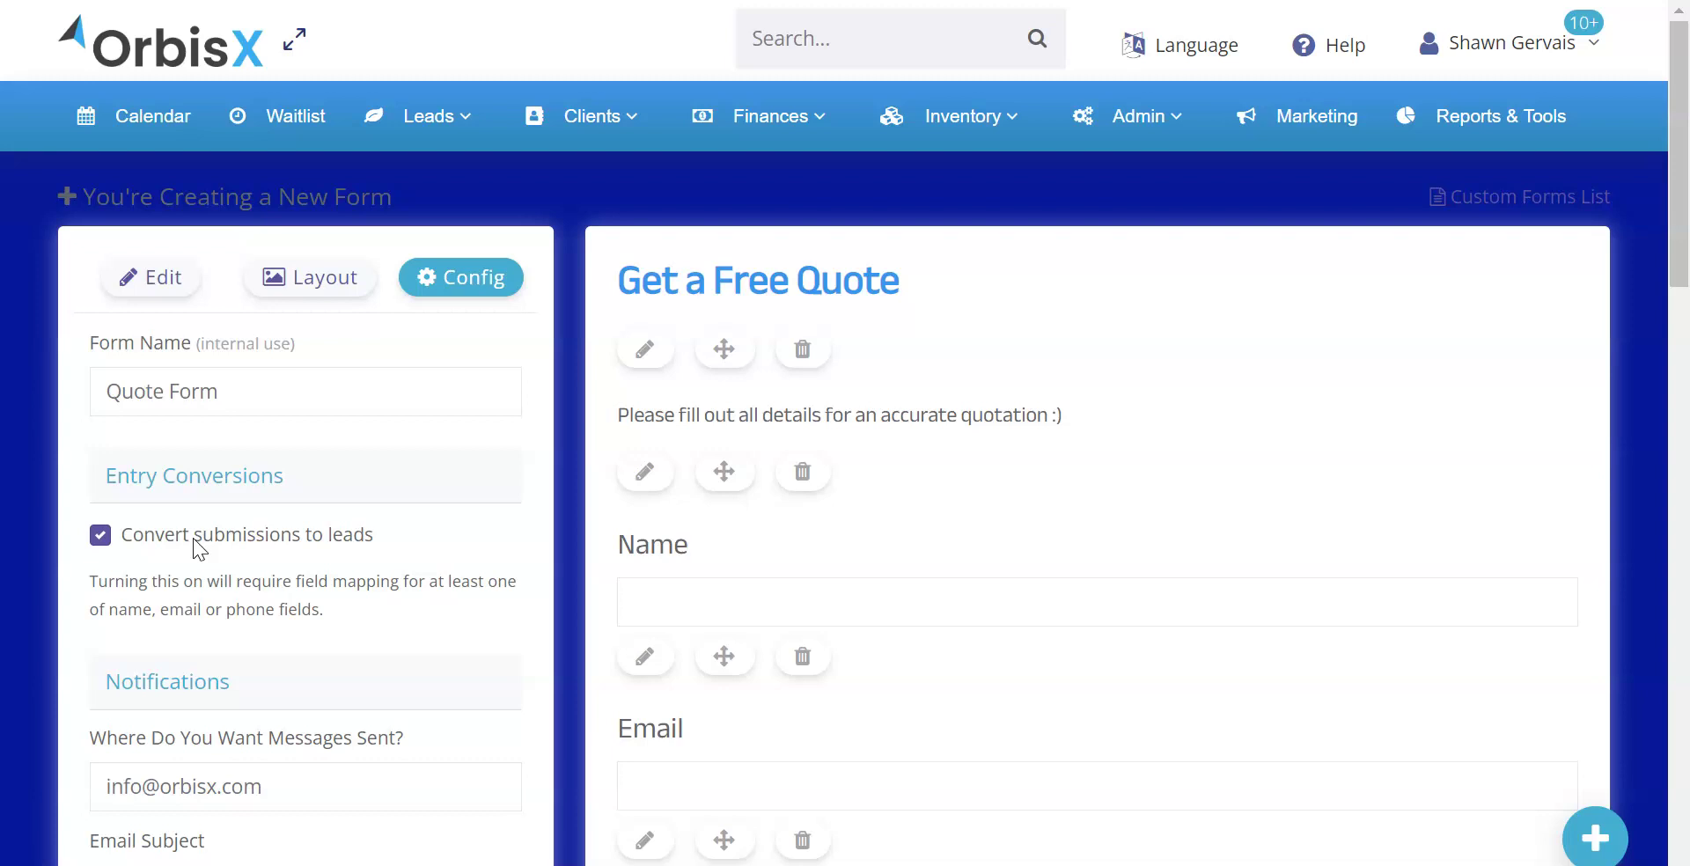
left_click(315, 280)
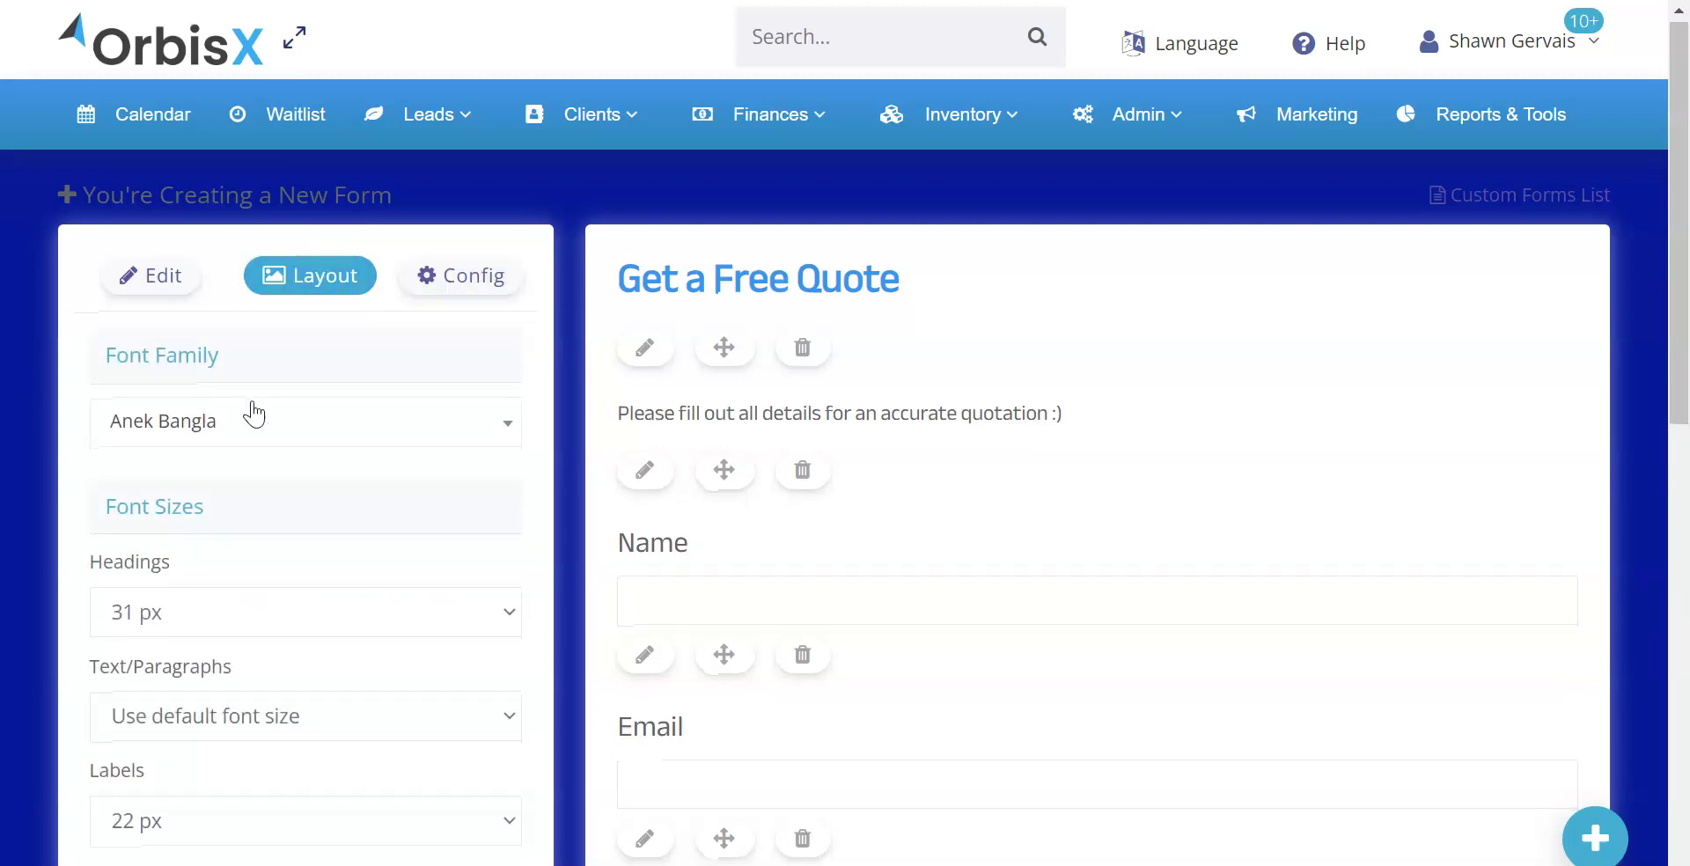
Change the submit button's label to 'Request Quote'
scroll(251, 405, "down", 5)
scroll(251, 400, "down", 7)
left_click(225, 552)
type("Request")
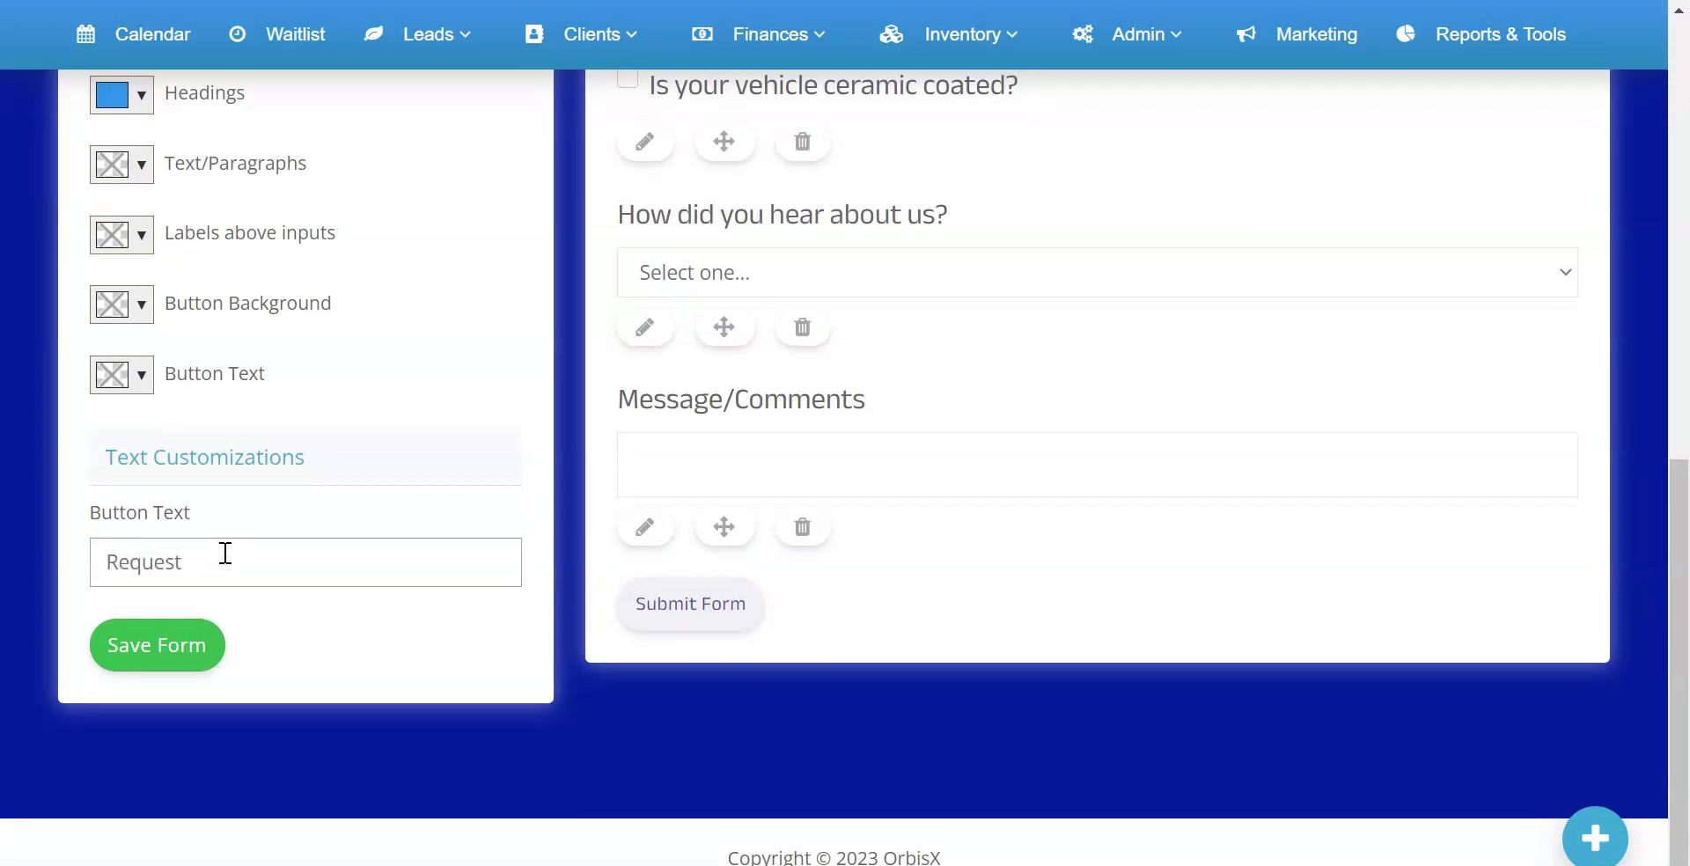
scroll(225, 553, "up", 8)
scroll(224, 551, "down", 8)
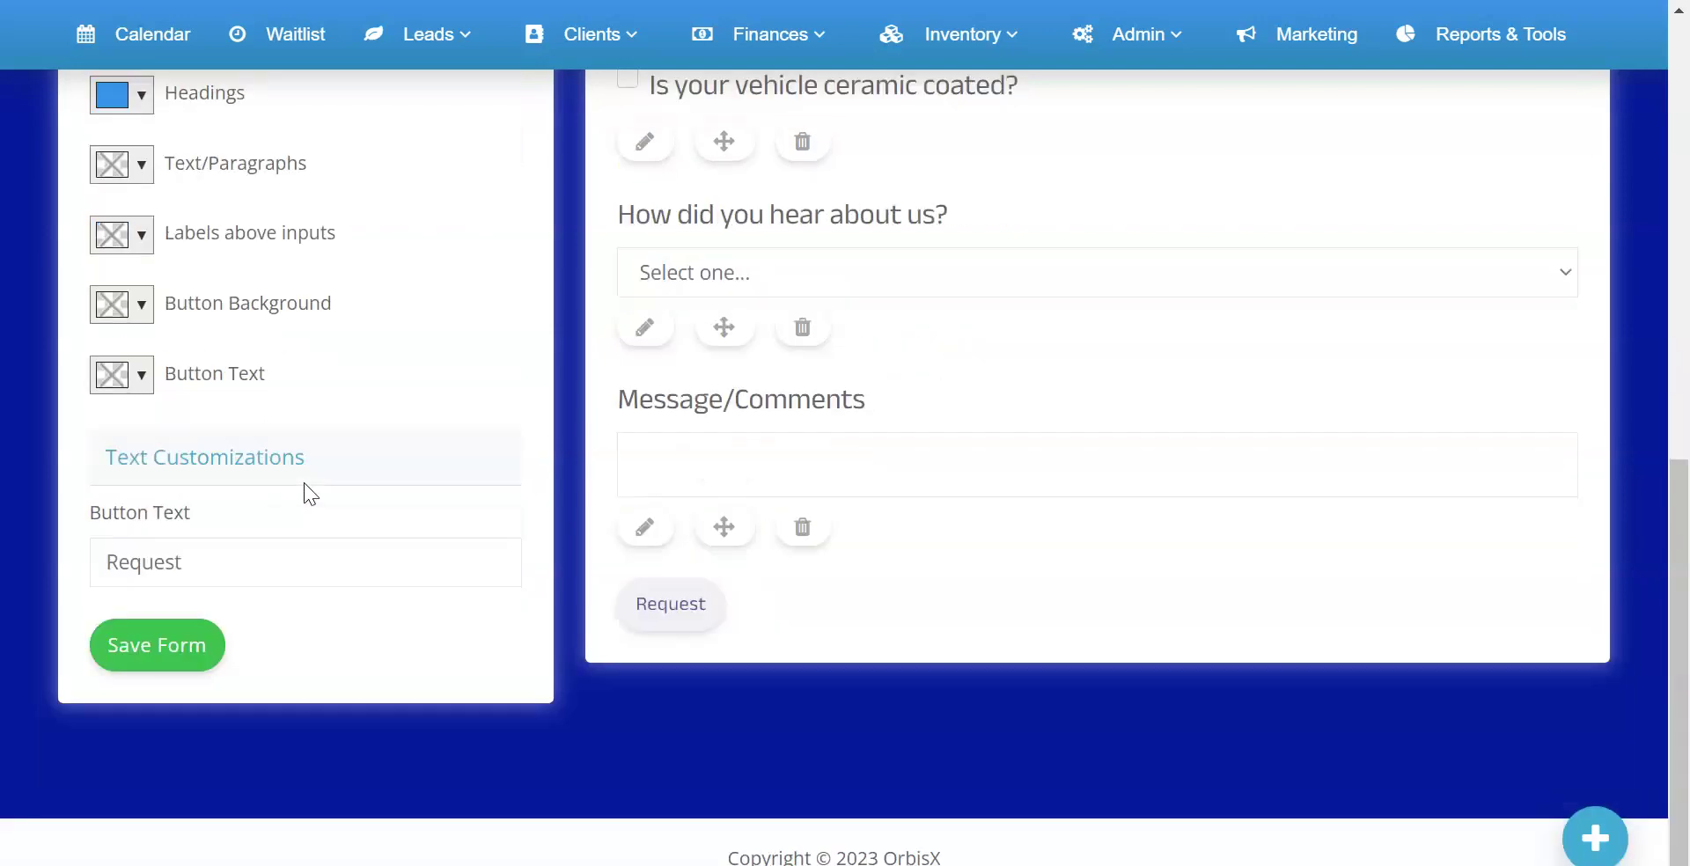
left_click(259, 556)
type("Quote")
left_click(274, 491)
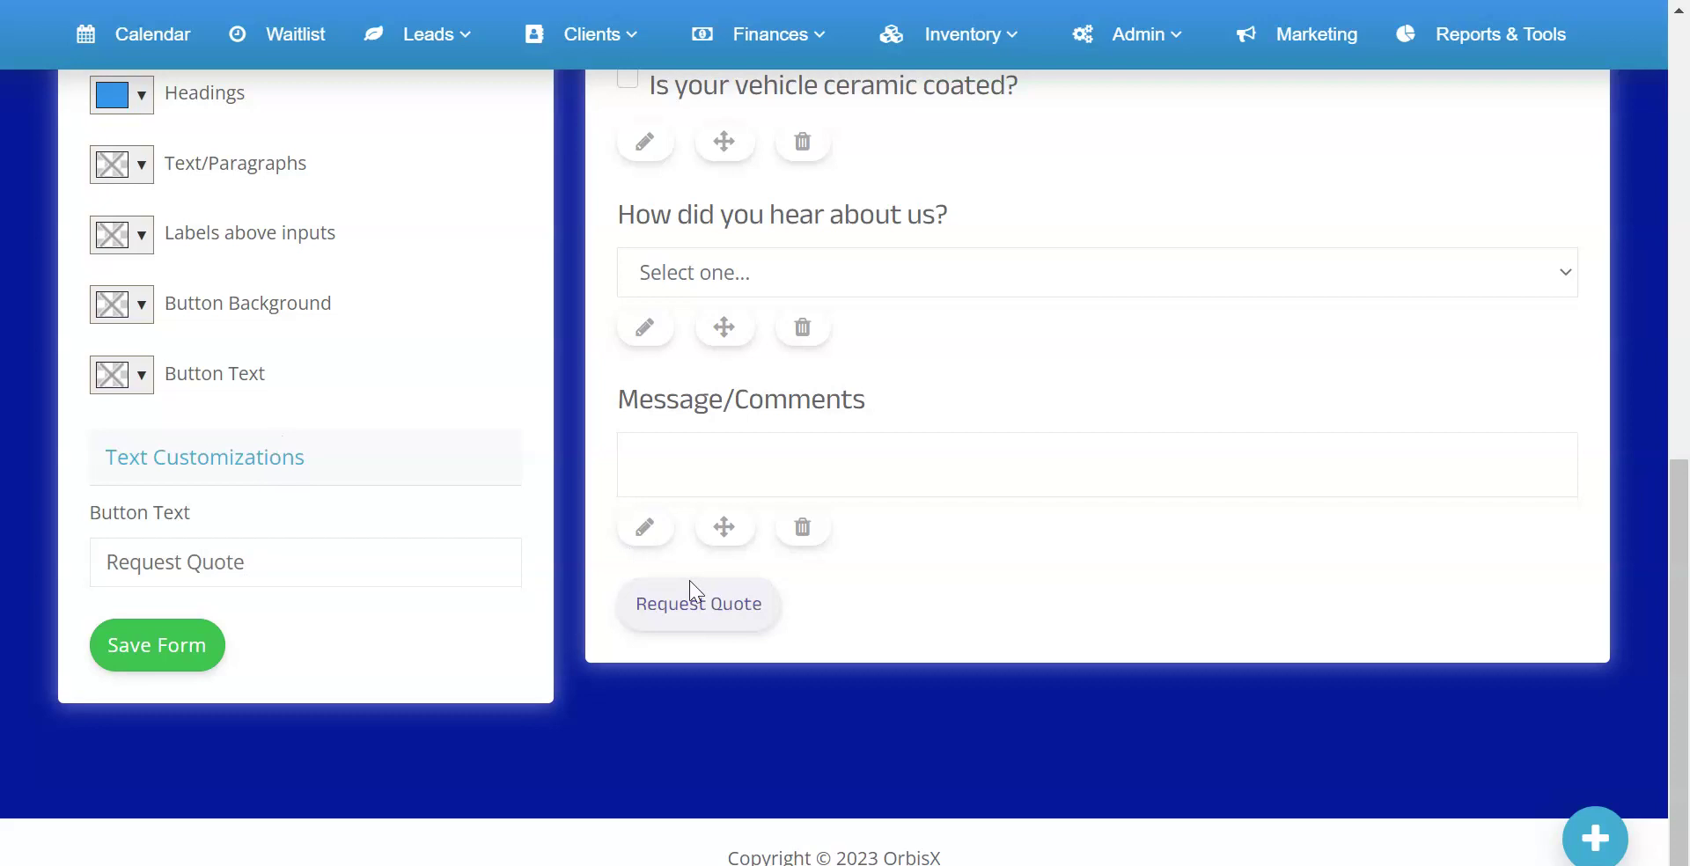
Set the button background colour to green
scroll(277, 506, "up", 1)
scroll(269, 499, "up", 3)
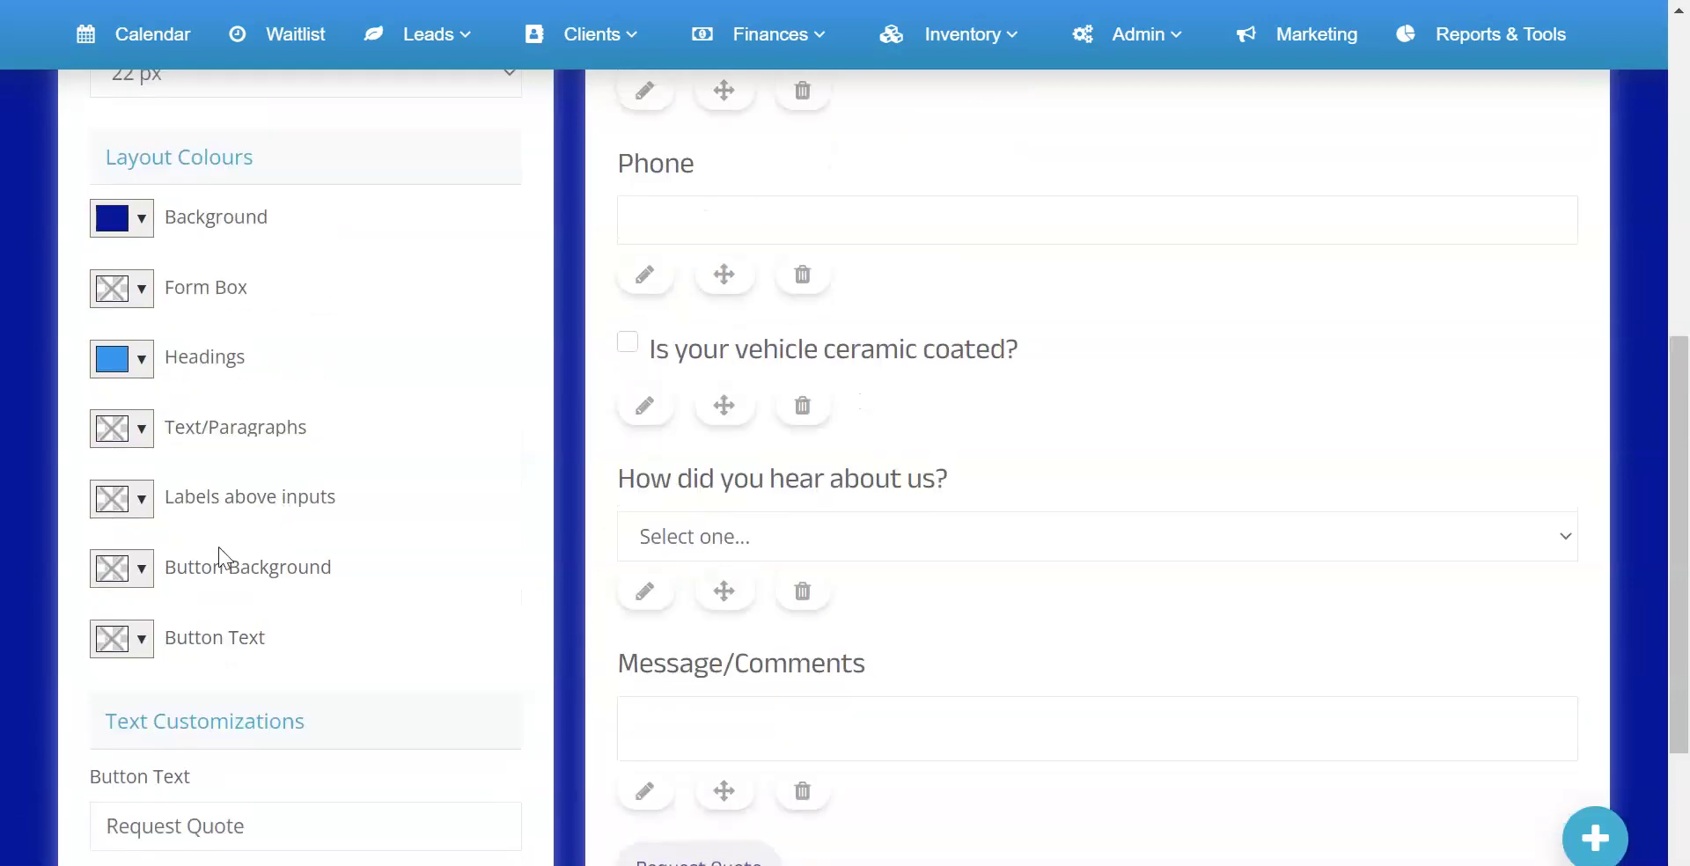
left_click(142, 568)
left_click(312, 727)
left_click(312, 694)
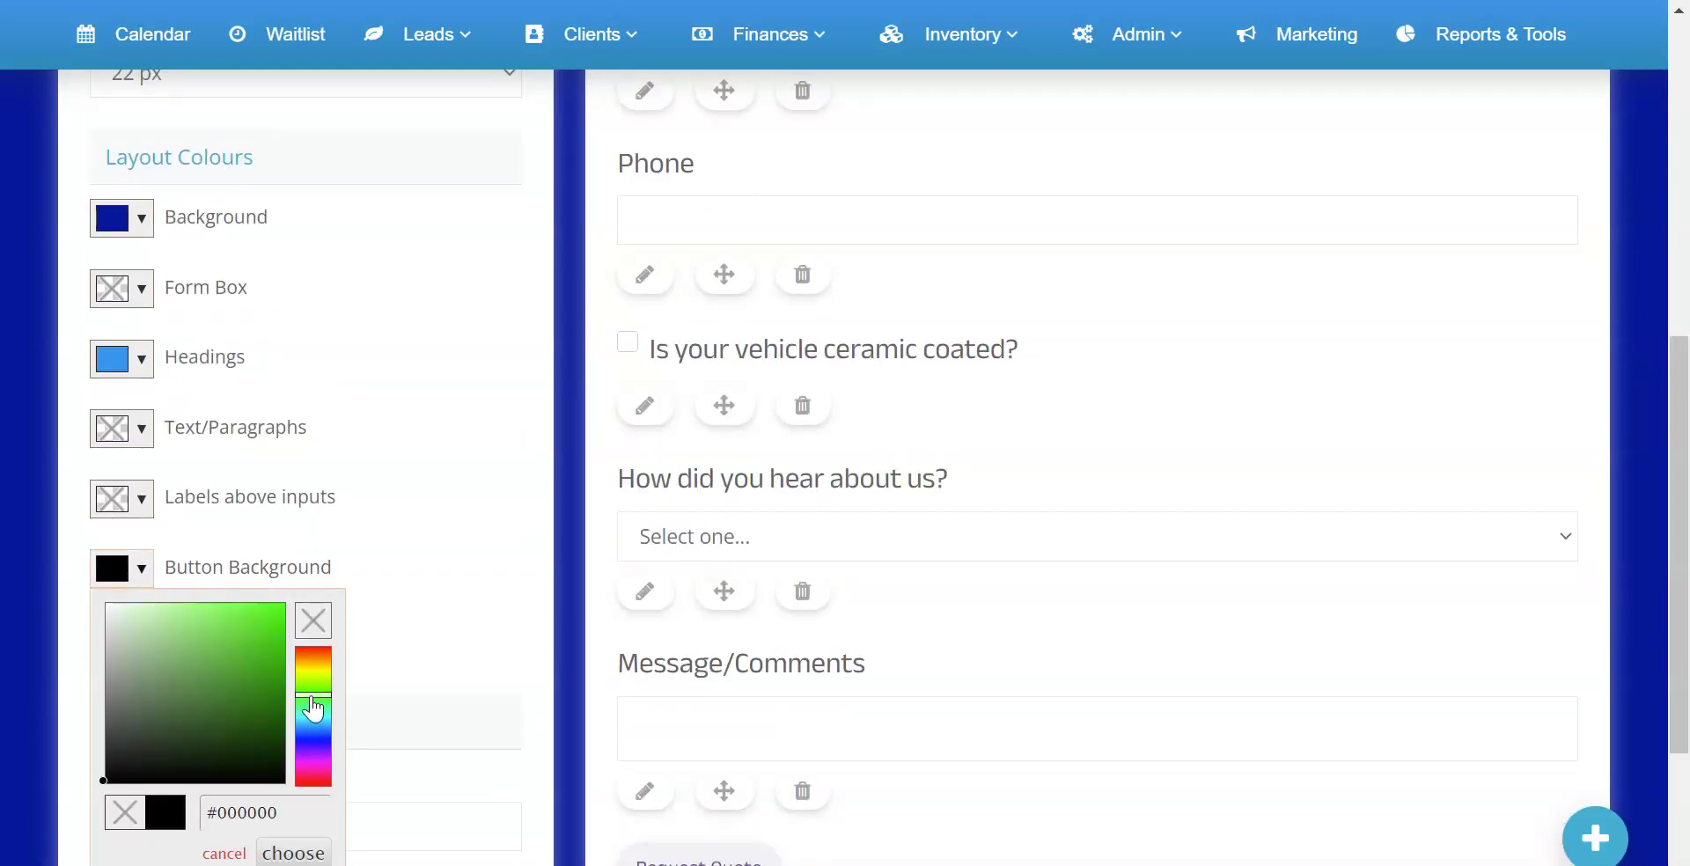
left_click(266, 653)
scroll(290, 796, "down", 3)
left_click(293, 590)
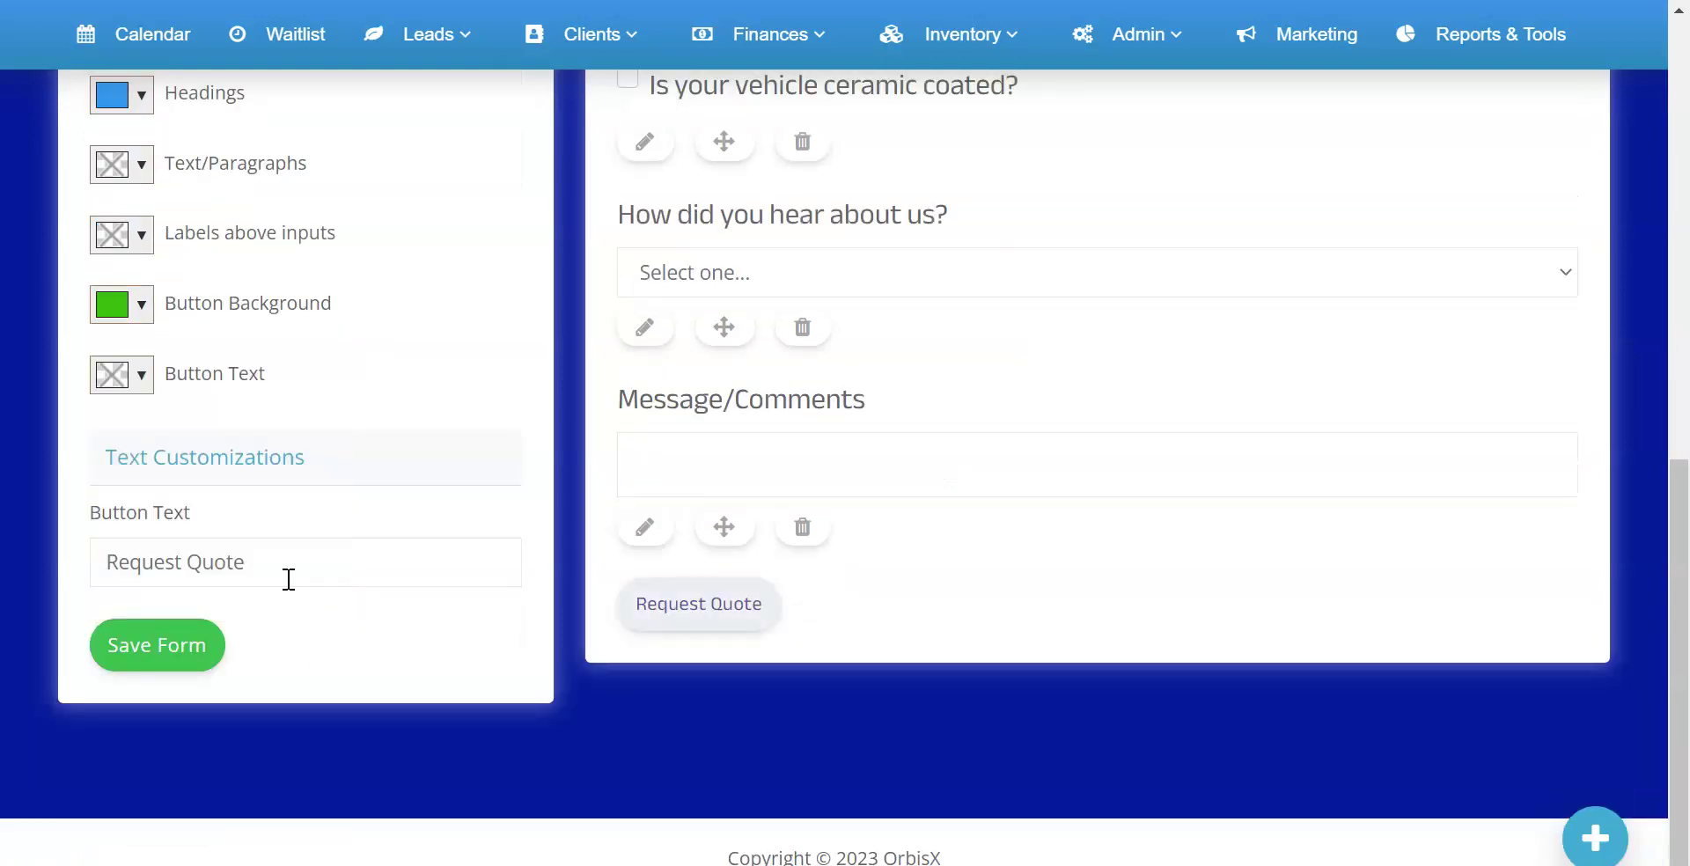
Set the button text colour to white
left_click(150, 378)
left_click_drag(170, 430, 97, 400)
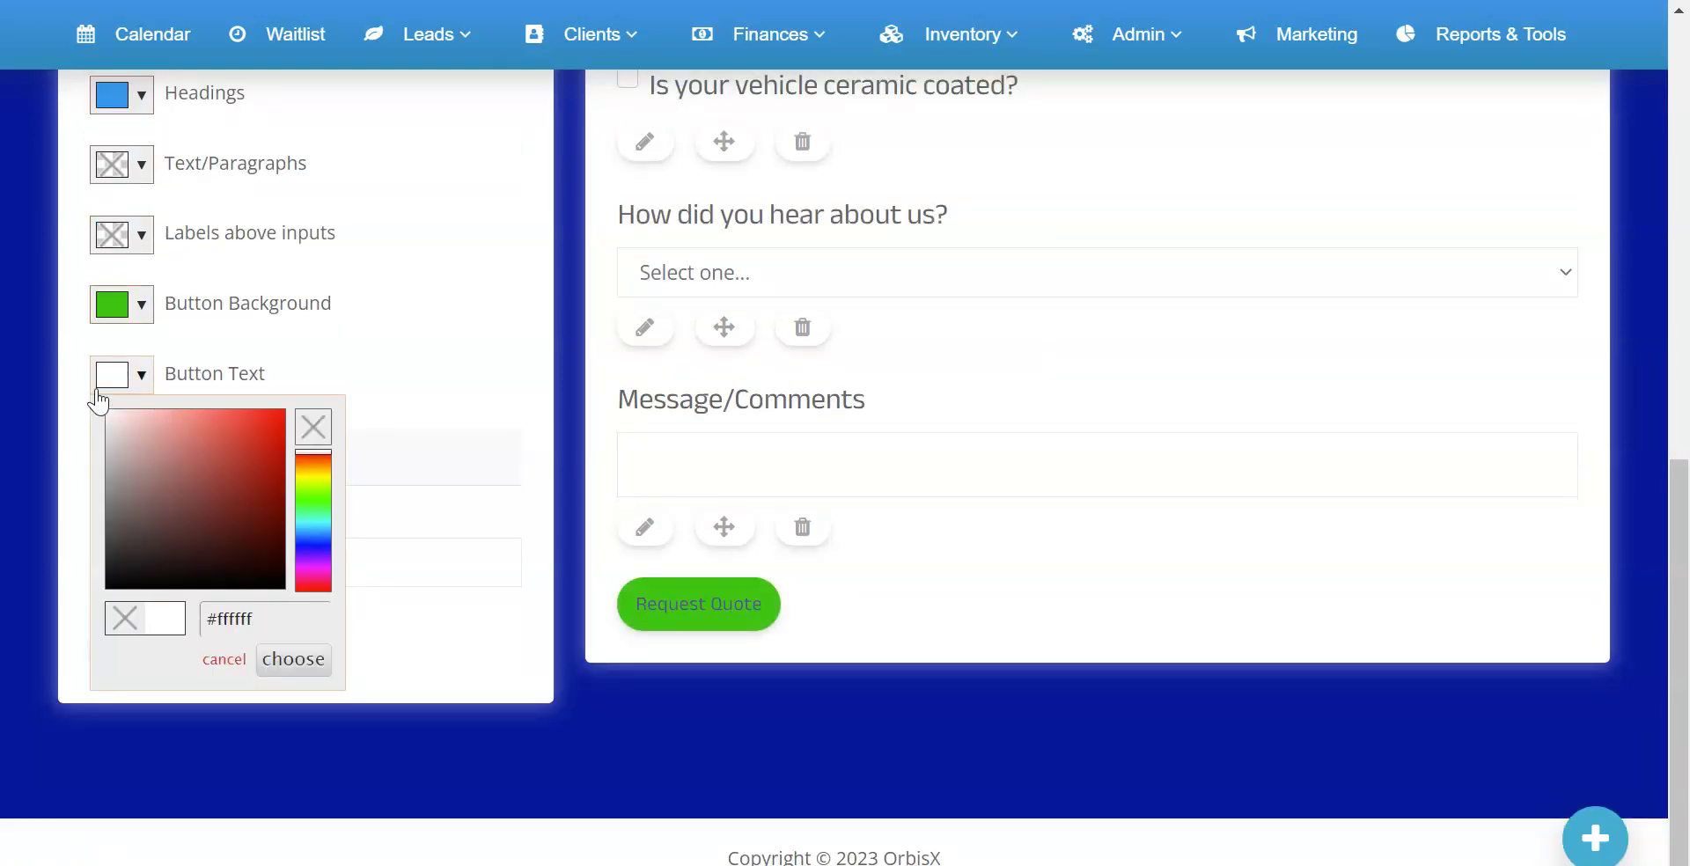
left_click(295, 665)
scroll(616, 567, "up", 6)
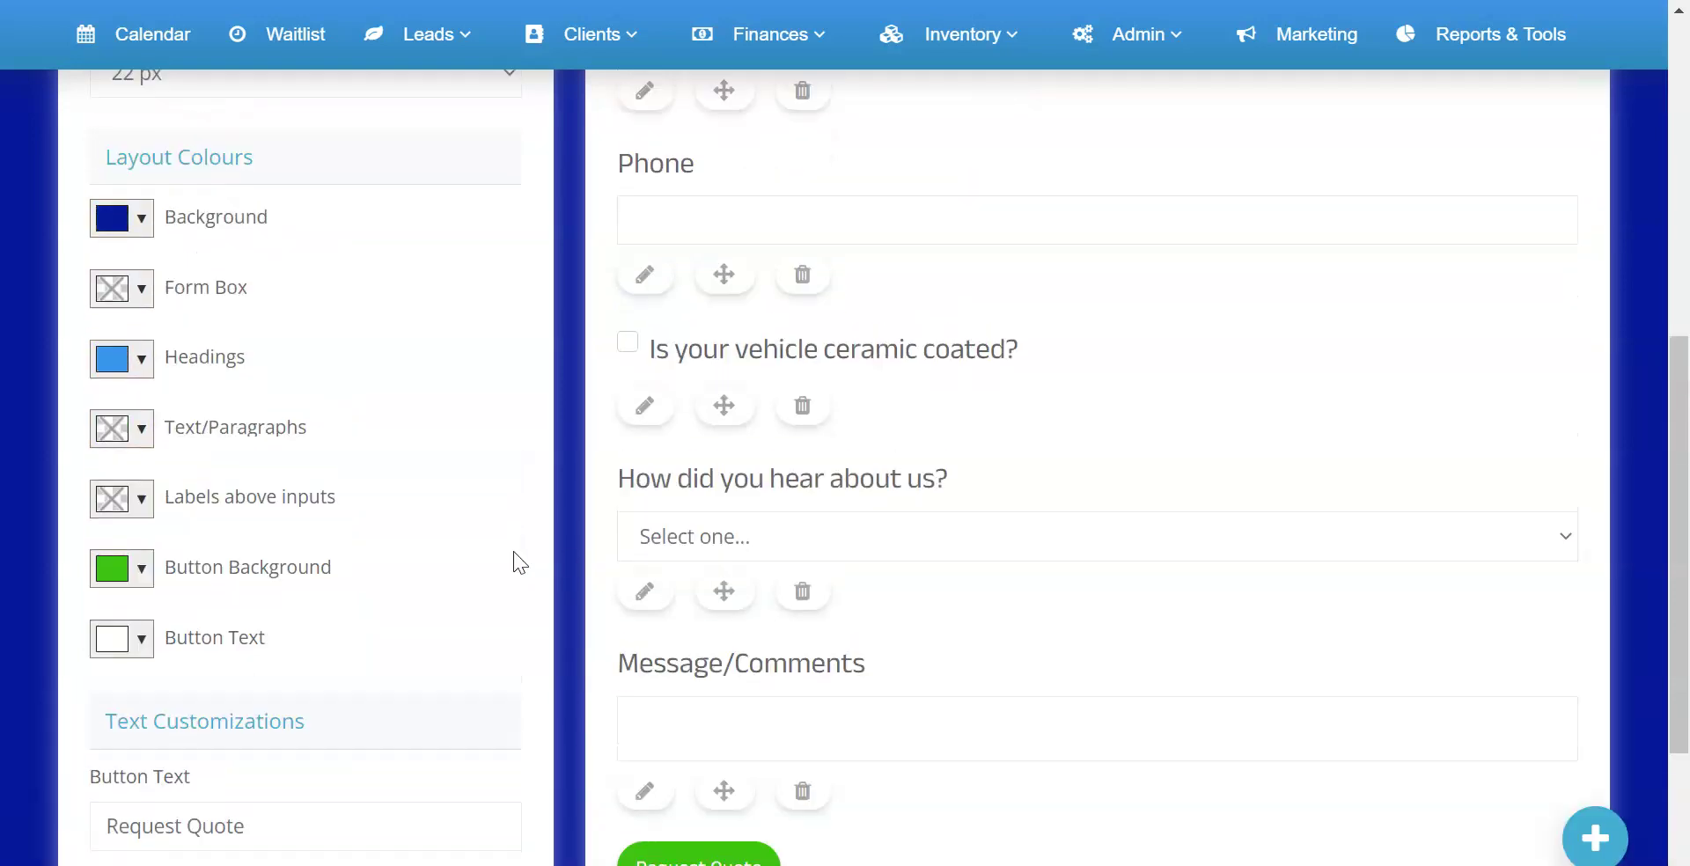
scroll(462, 547, "up", 6)
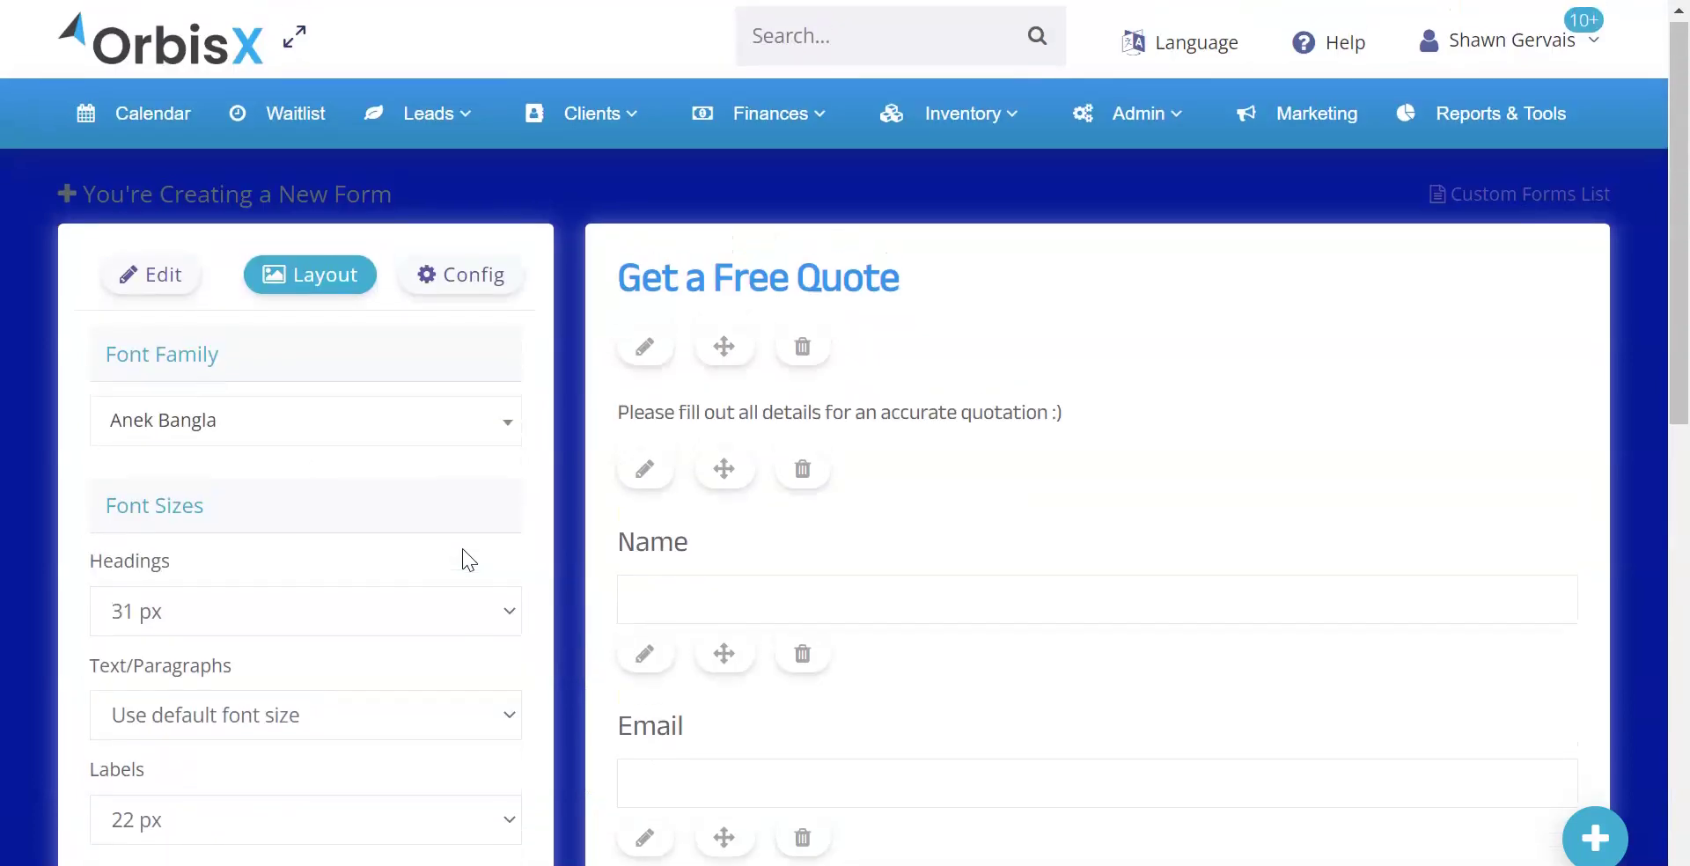
Save the new Quote Form from the Edit tab and go to the Custom Forms list
left_click(167, 279)
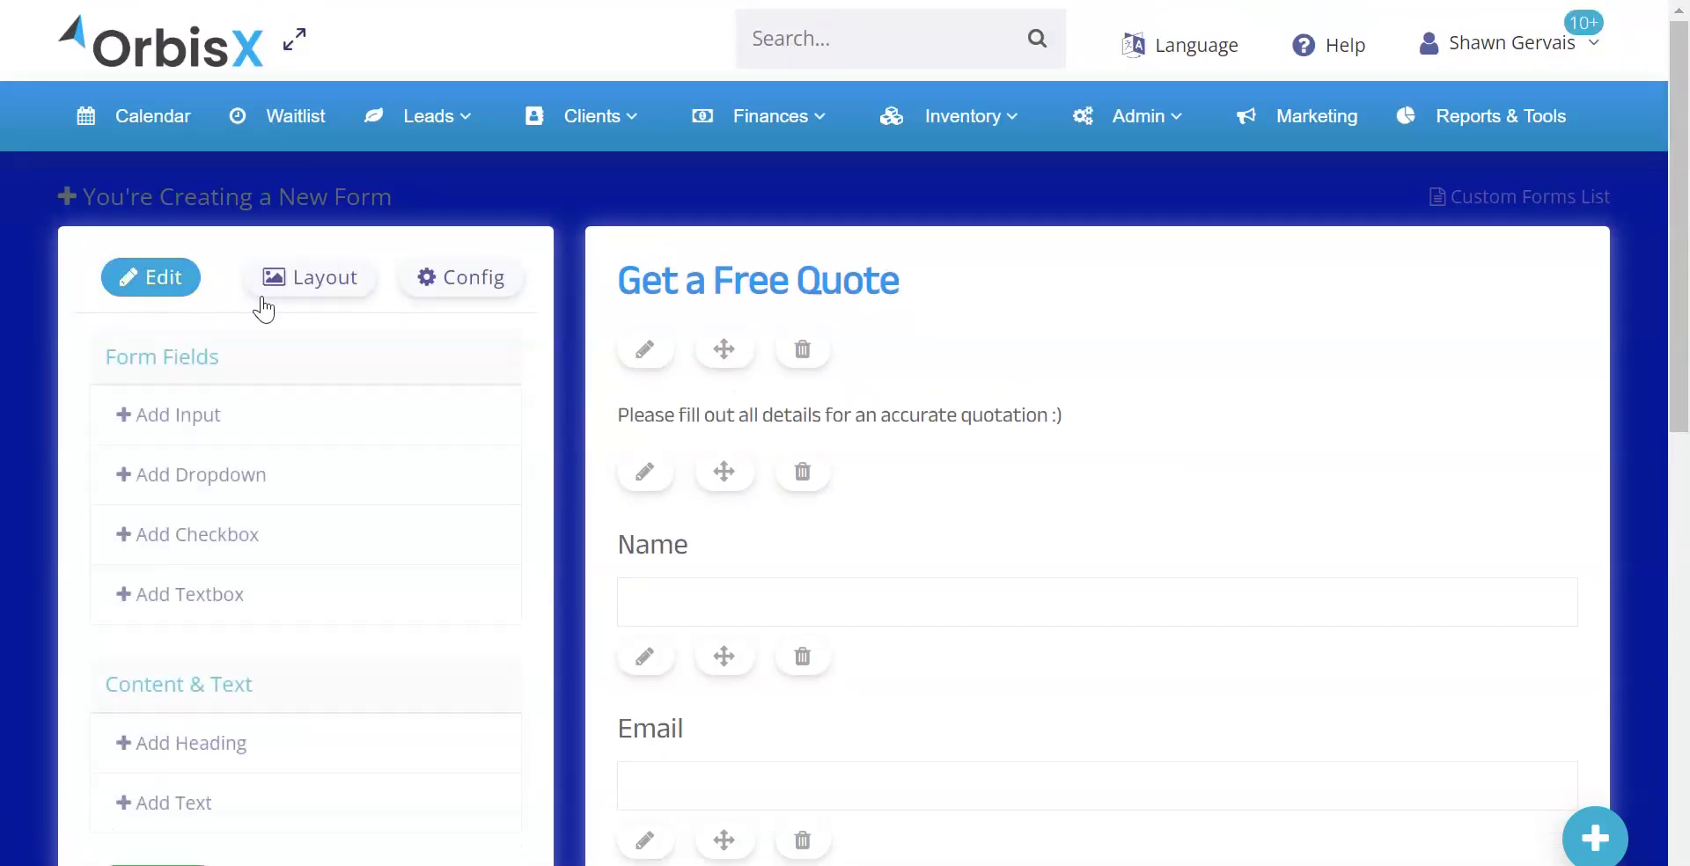
scroll(239, 396, "down", 3)
scroll(709, 483, "down", 7)
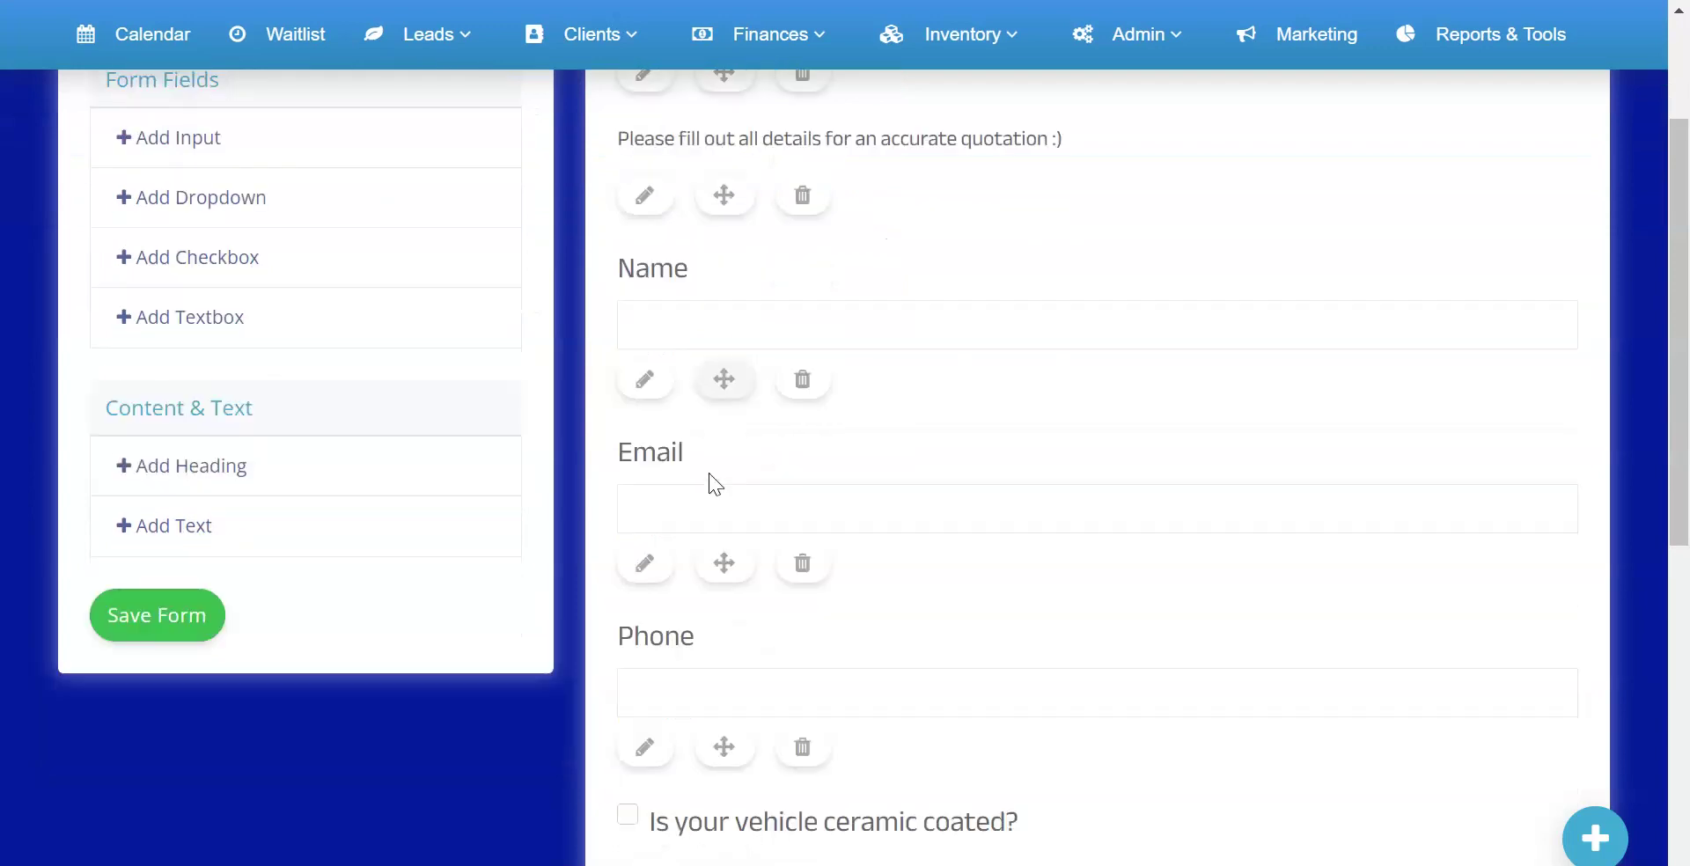
scroll(715, 482, "up", 4)
left_click(176, 427)
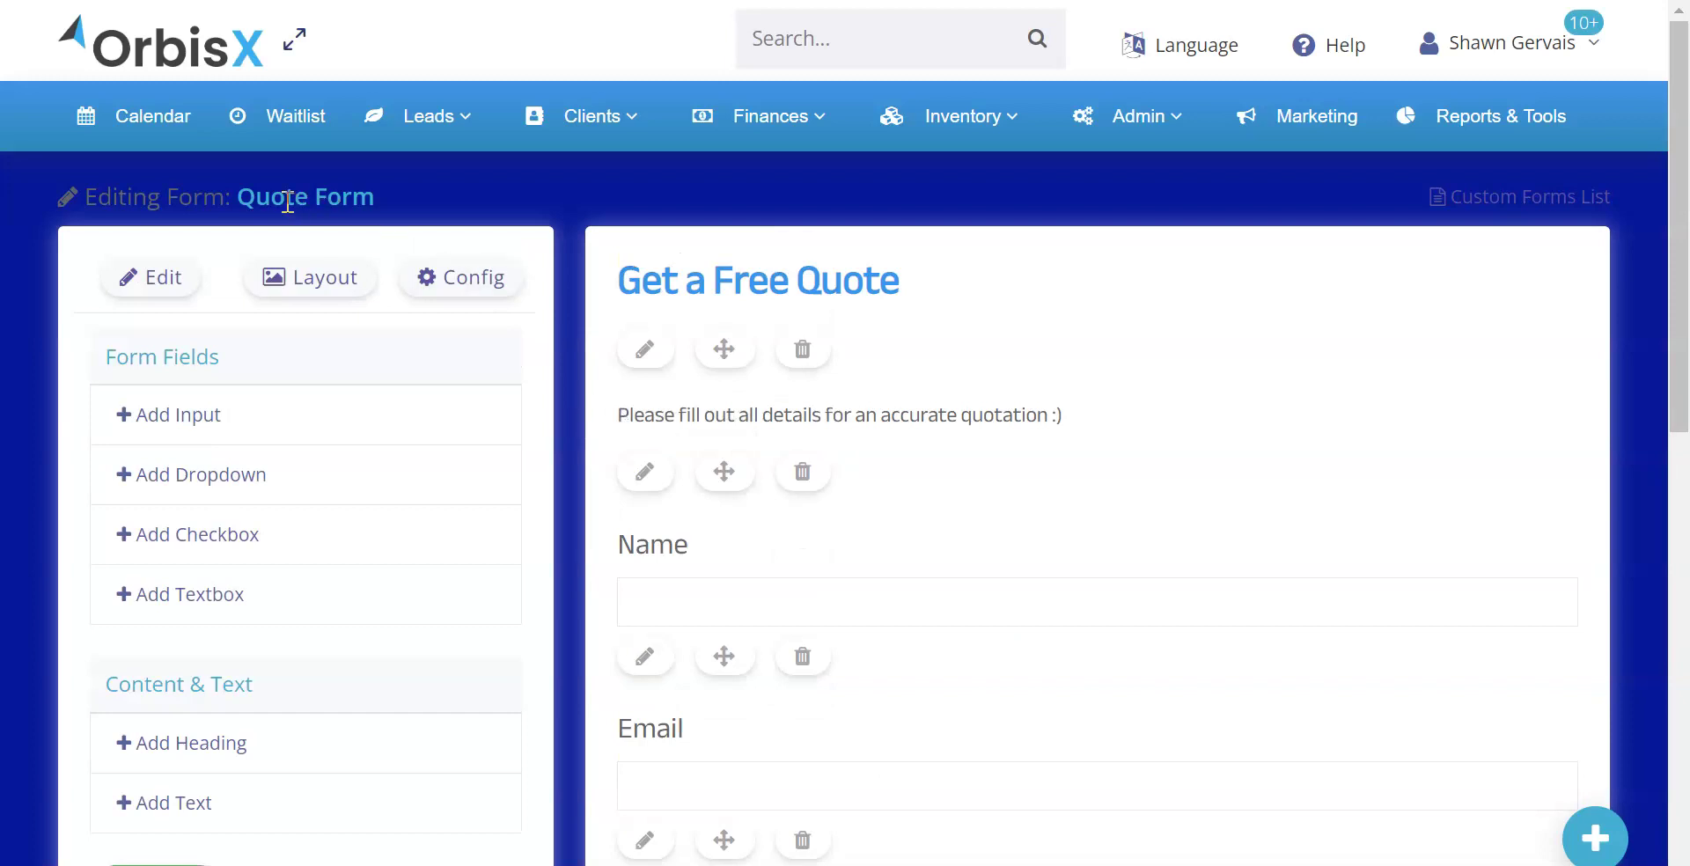
scroll(736, 321, "down", 10)
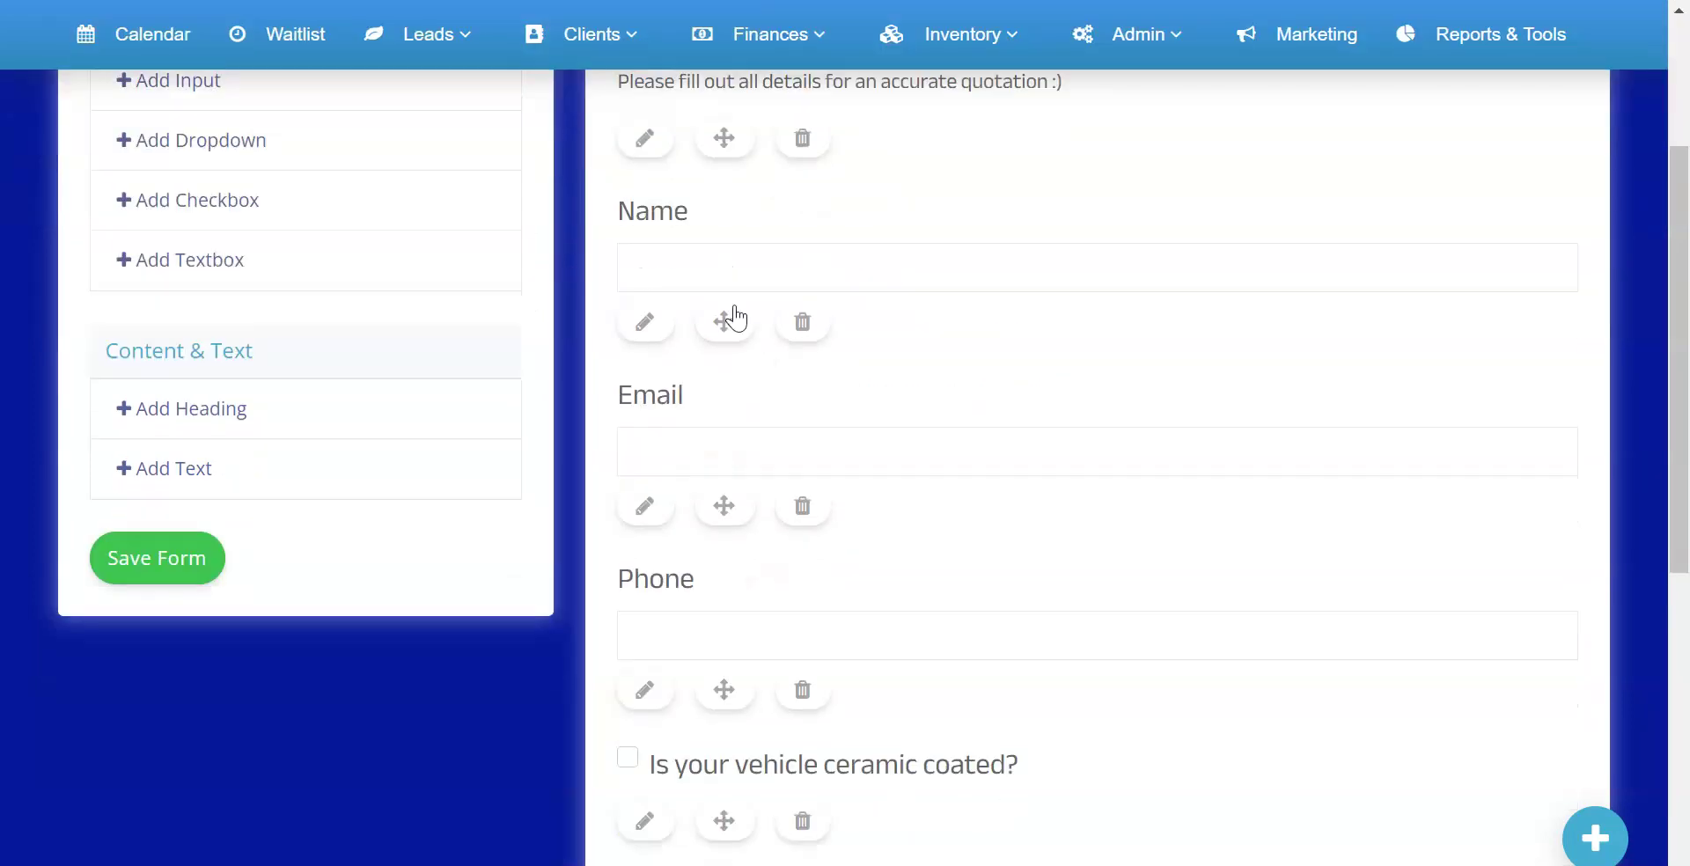
scroll(705, 450, "up", 10)
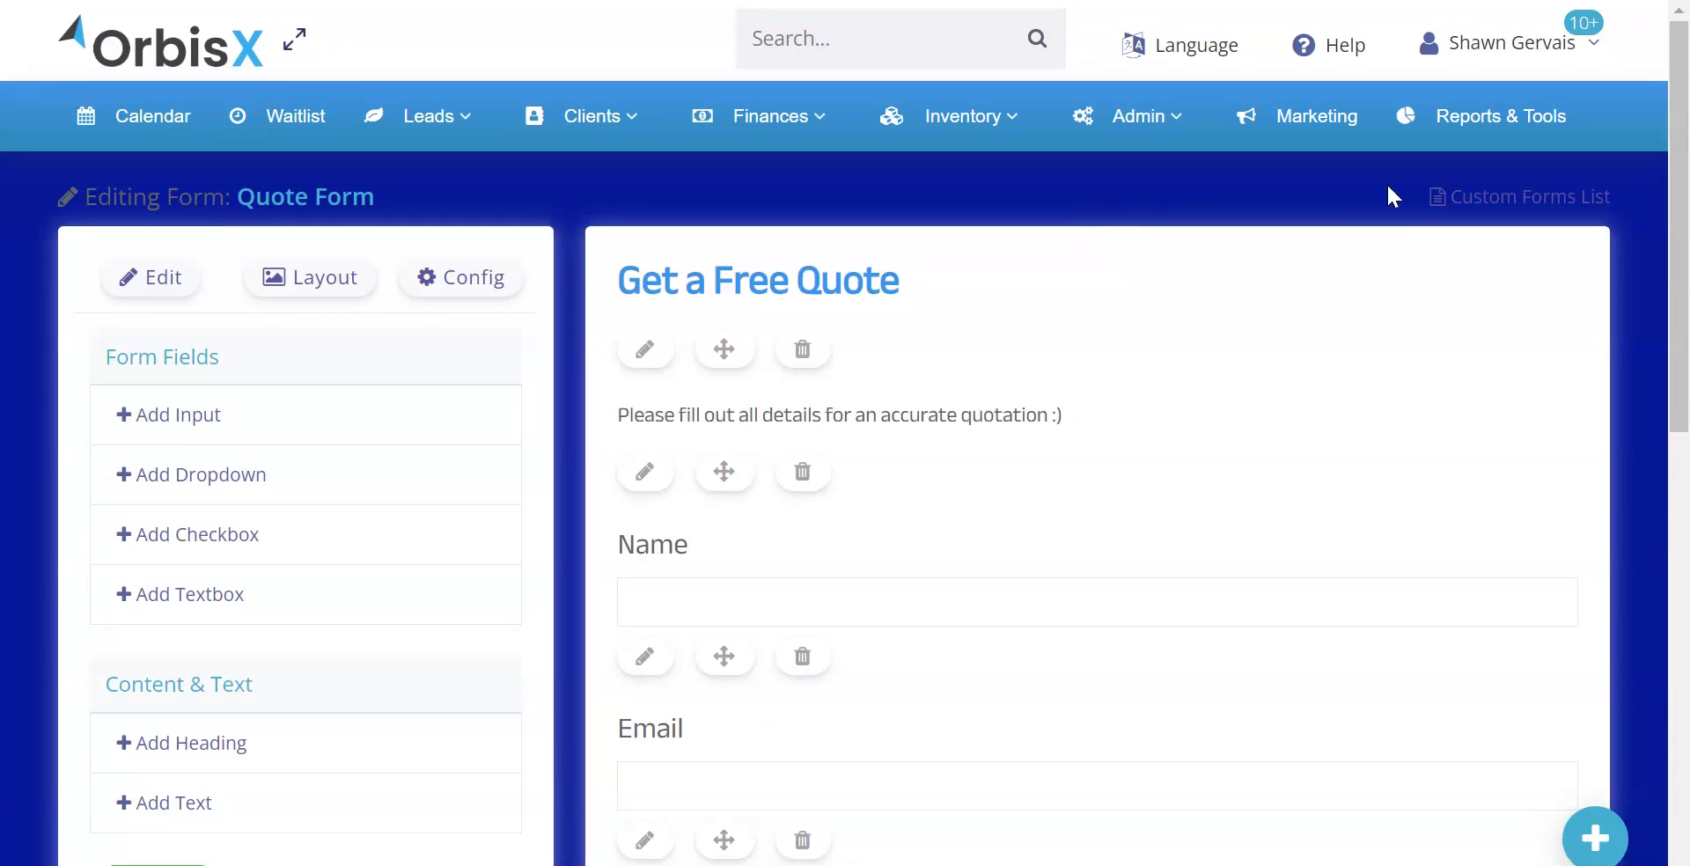
left_click(1480, 195)
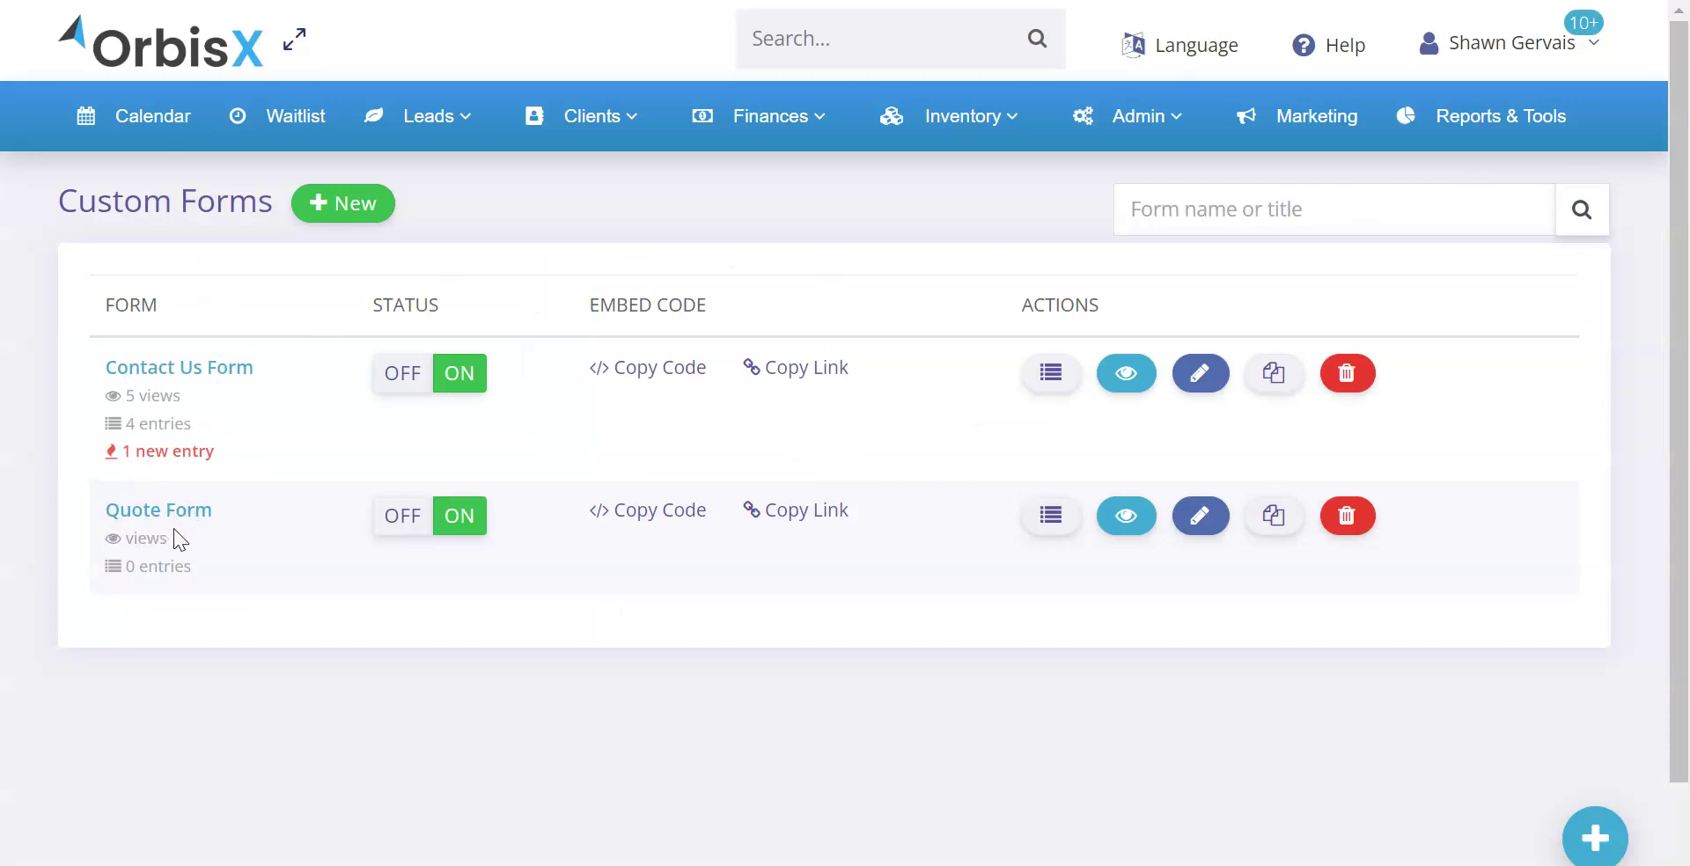
View the Quote Form's submissions and its editor, then return to the forms list
left_click_drag(156, 543, 181, 569)
left_click(199, 572)
left_click(1062, 516)
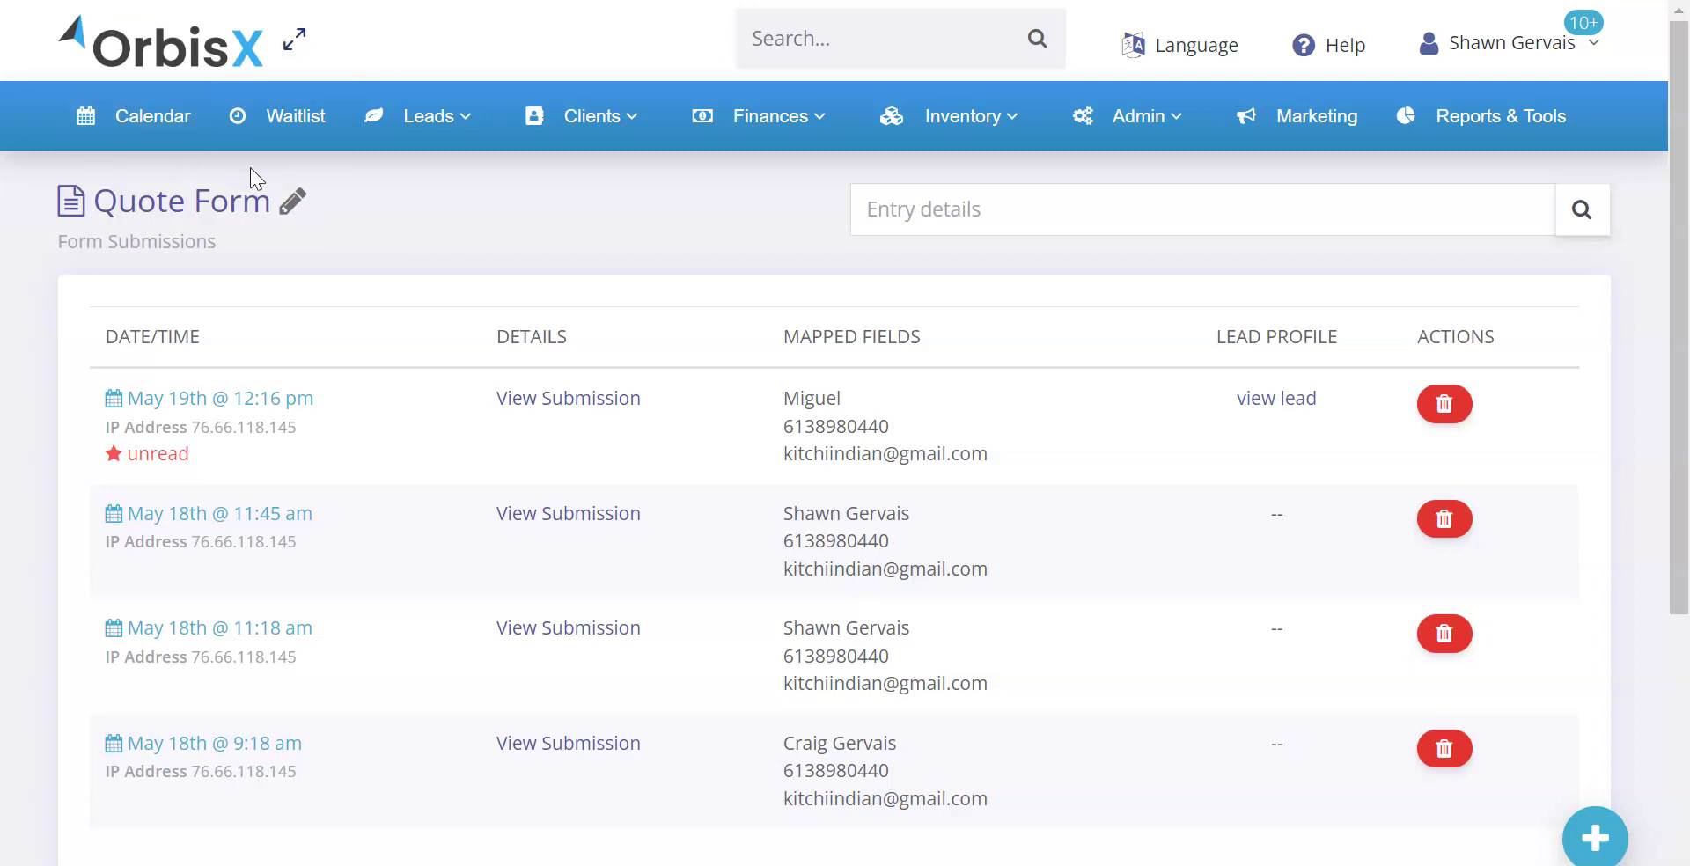
left_click(292, 202)
left_click(1496, 197)
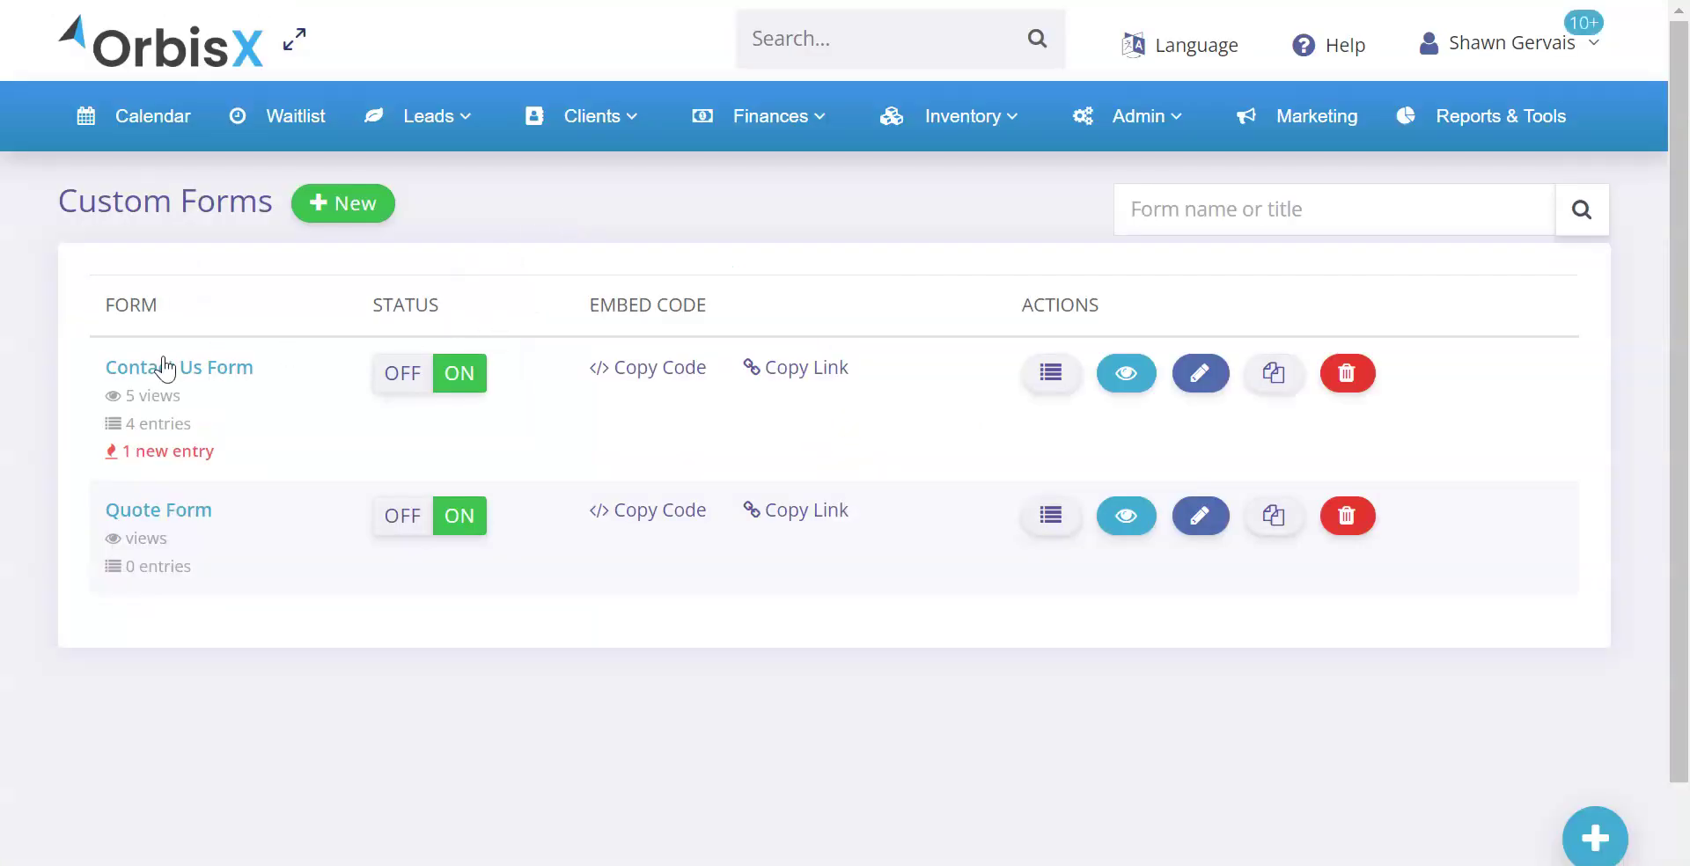
Note the Contact Us Form's 1 new entry and open that form for editing
left_click_drag(225, 457, 89, 464)
left_click(245, 428)
left_click(1195, 377)
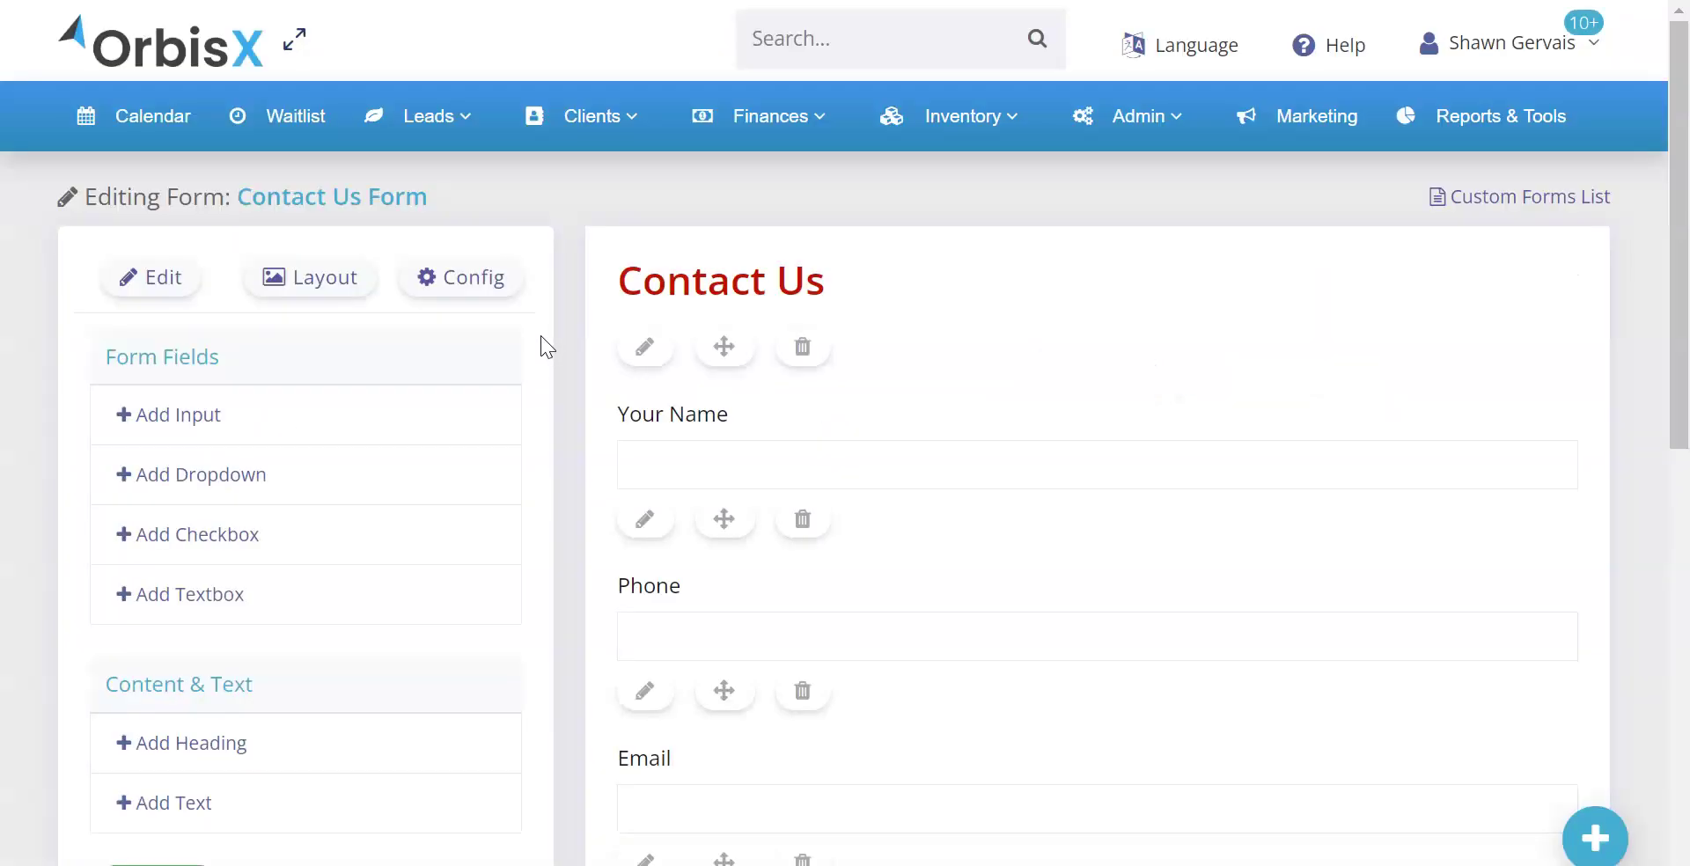
Review the Contact Us Form's notification recipient address in Config, then return to the forms list
left_click(467, 284)
scroll(181, 479, "down", 4)
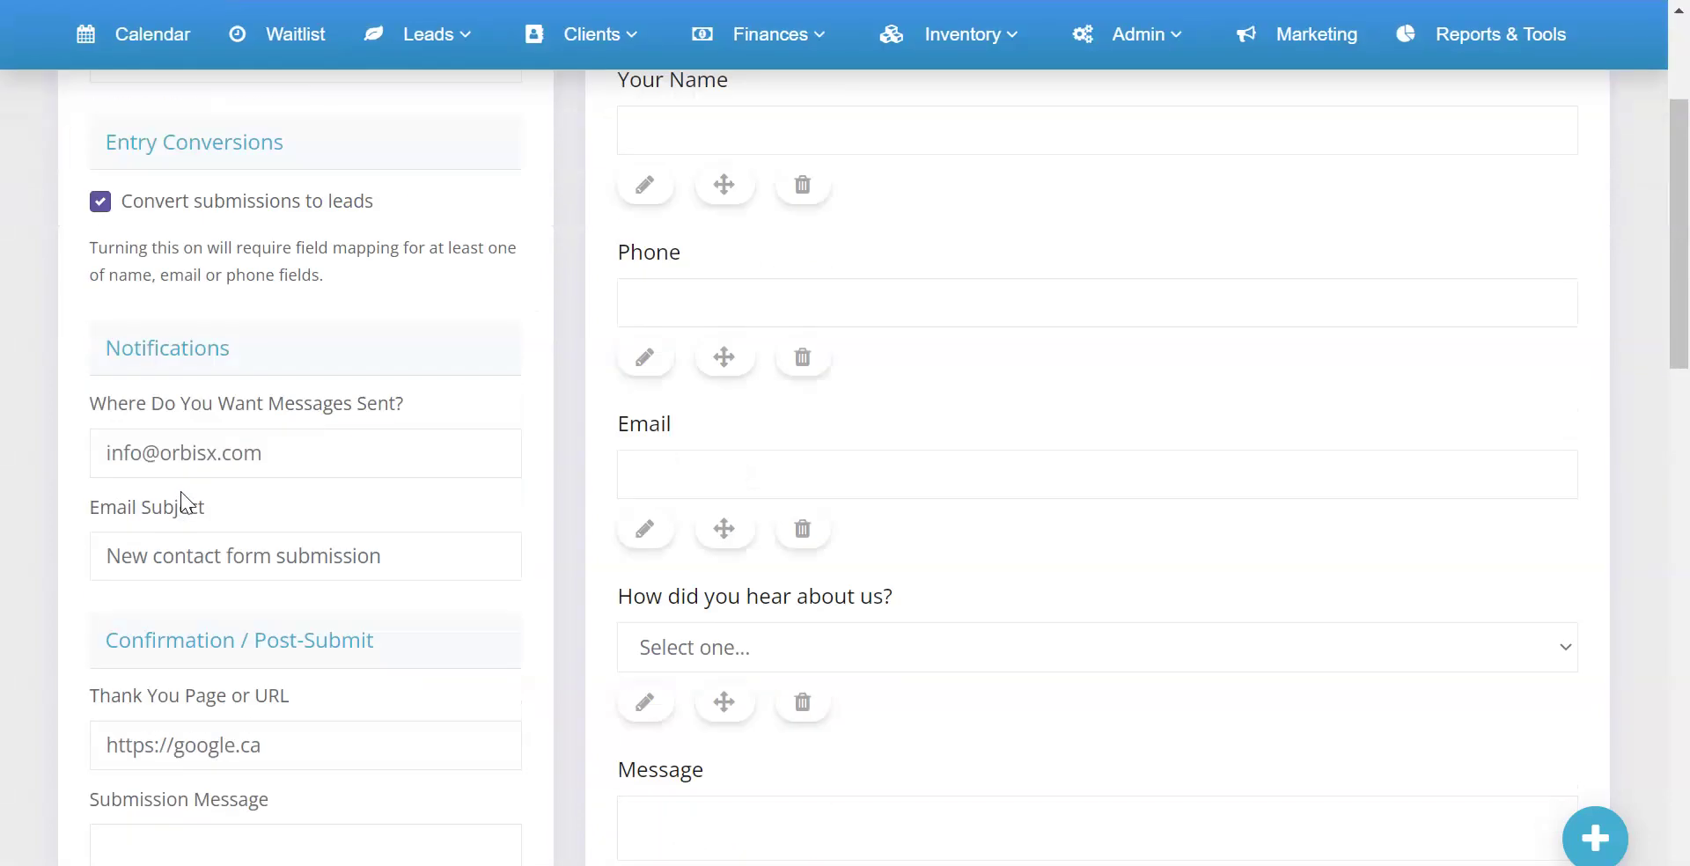
left_click_drag(119, 349, 238, 366)
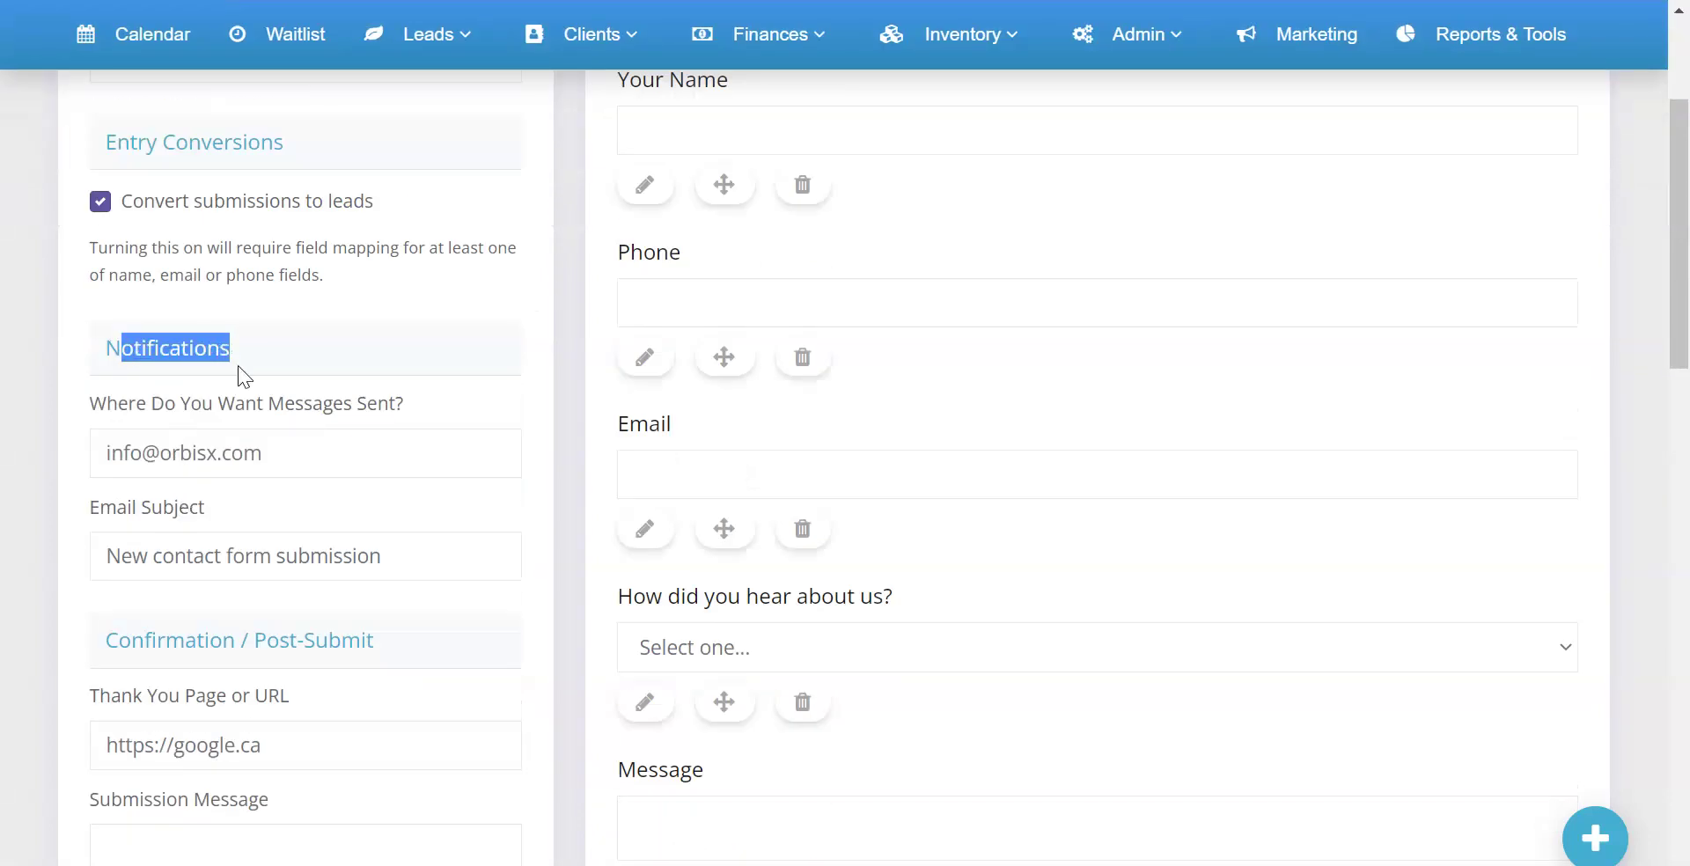
triple_click(268, 452)
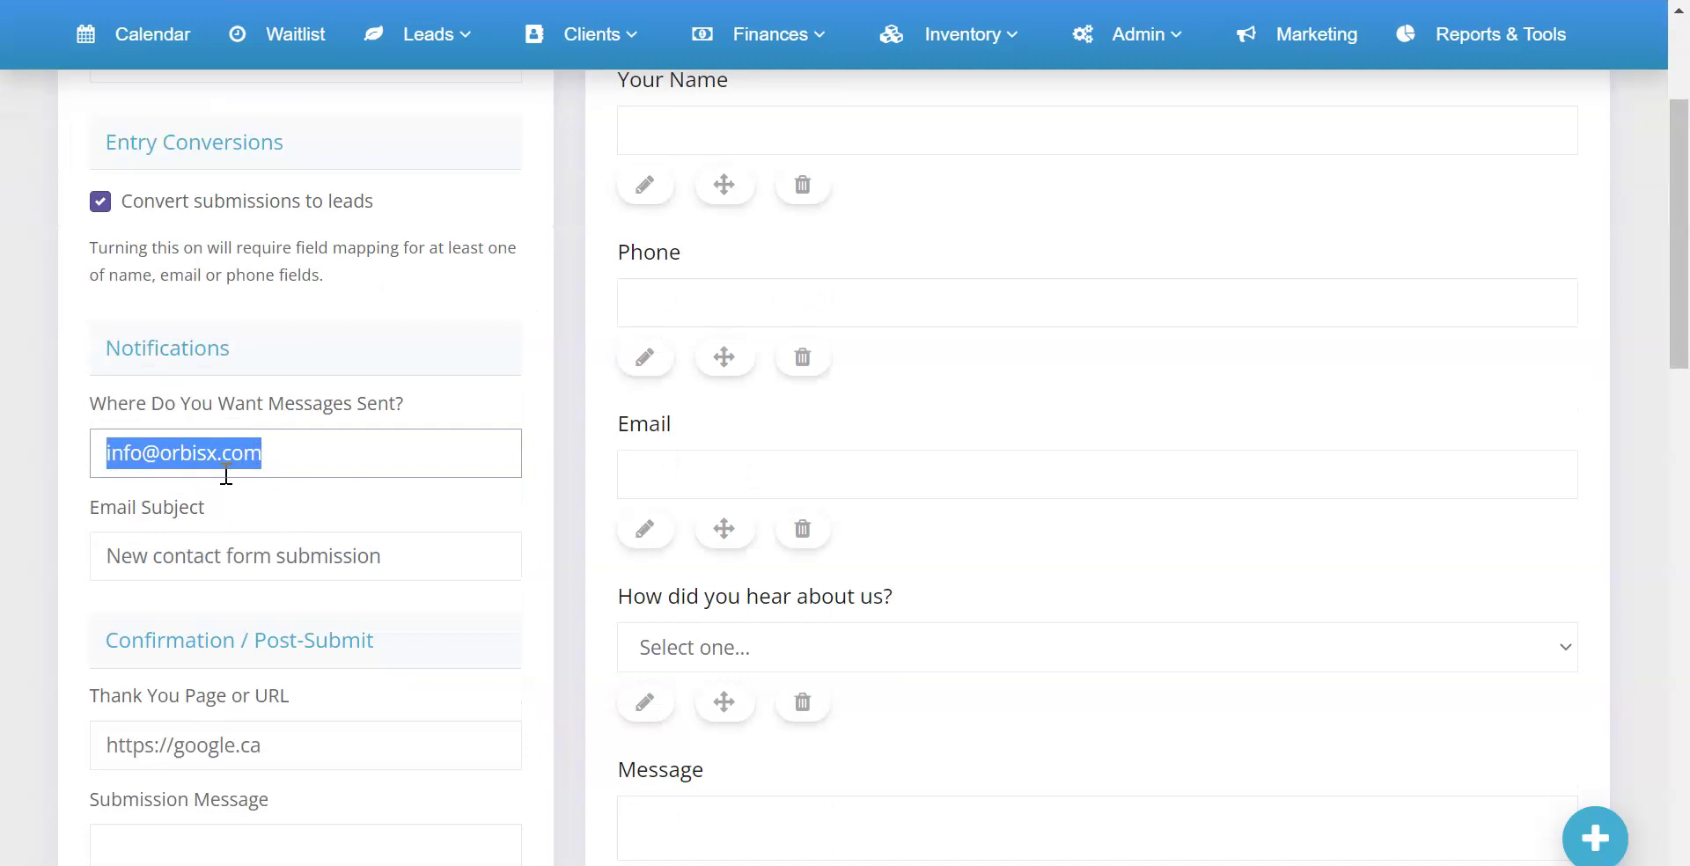
scroll(435, 378, "up", 4)
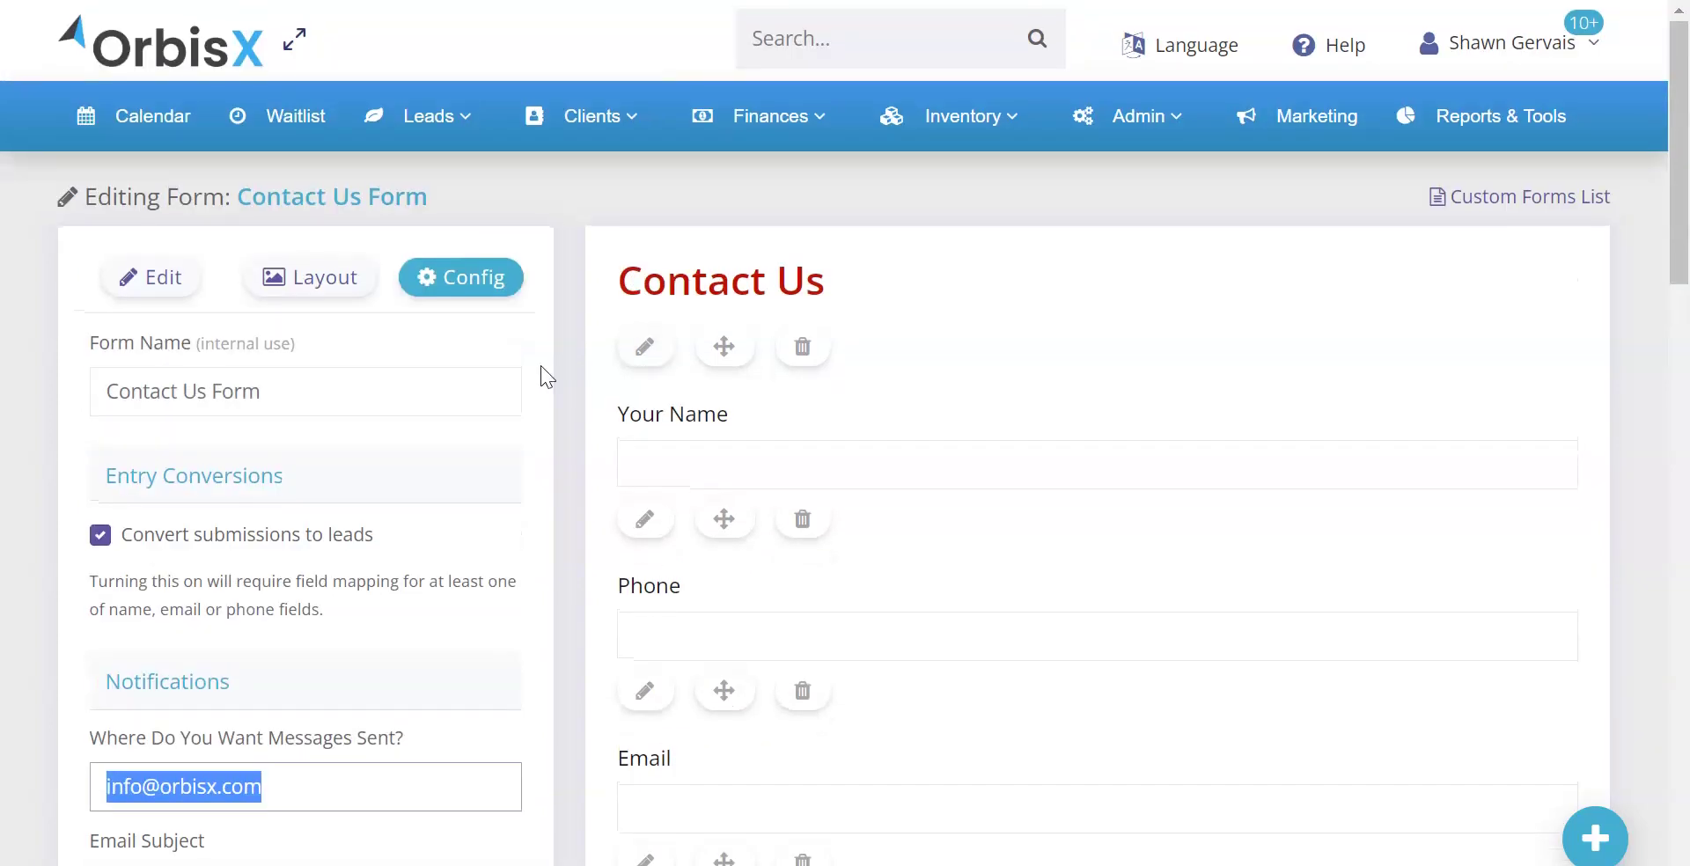
left_click(1529, 210)
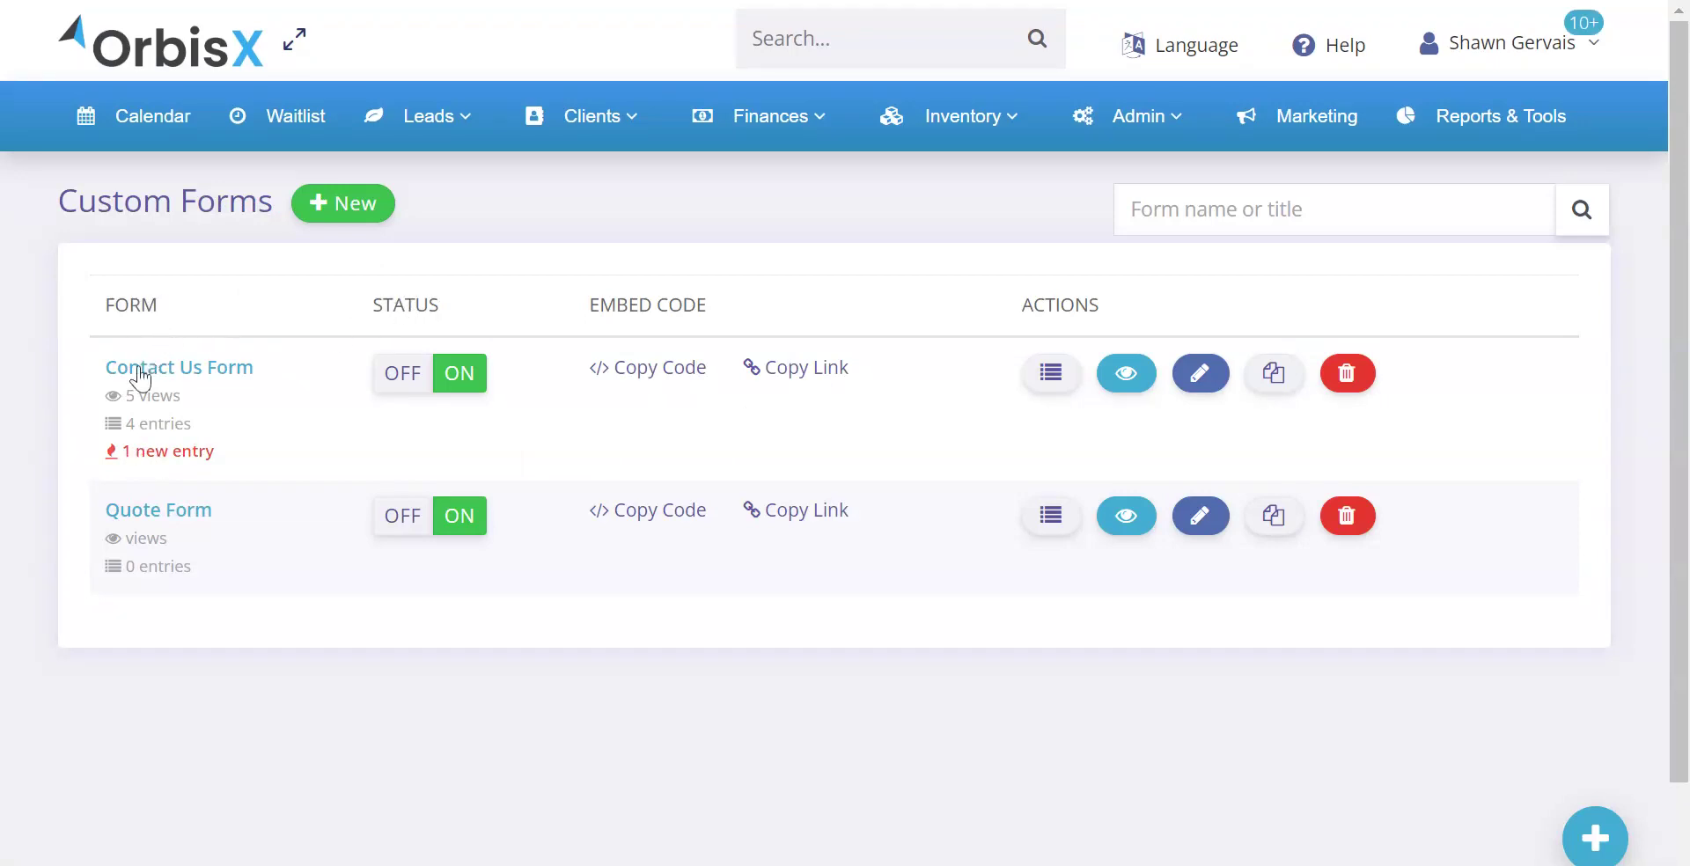
Point out the Contact Us Form row's 4 entries and 5 views counts
left_click_drag(231, 462, 83, 462)
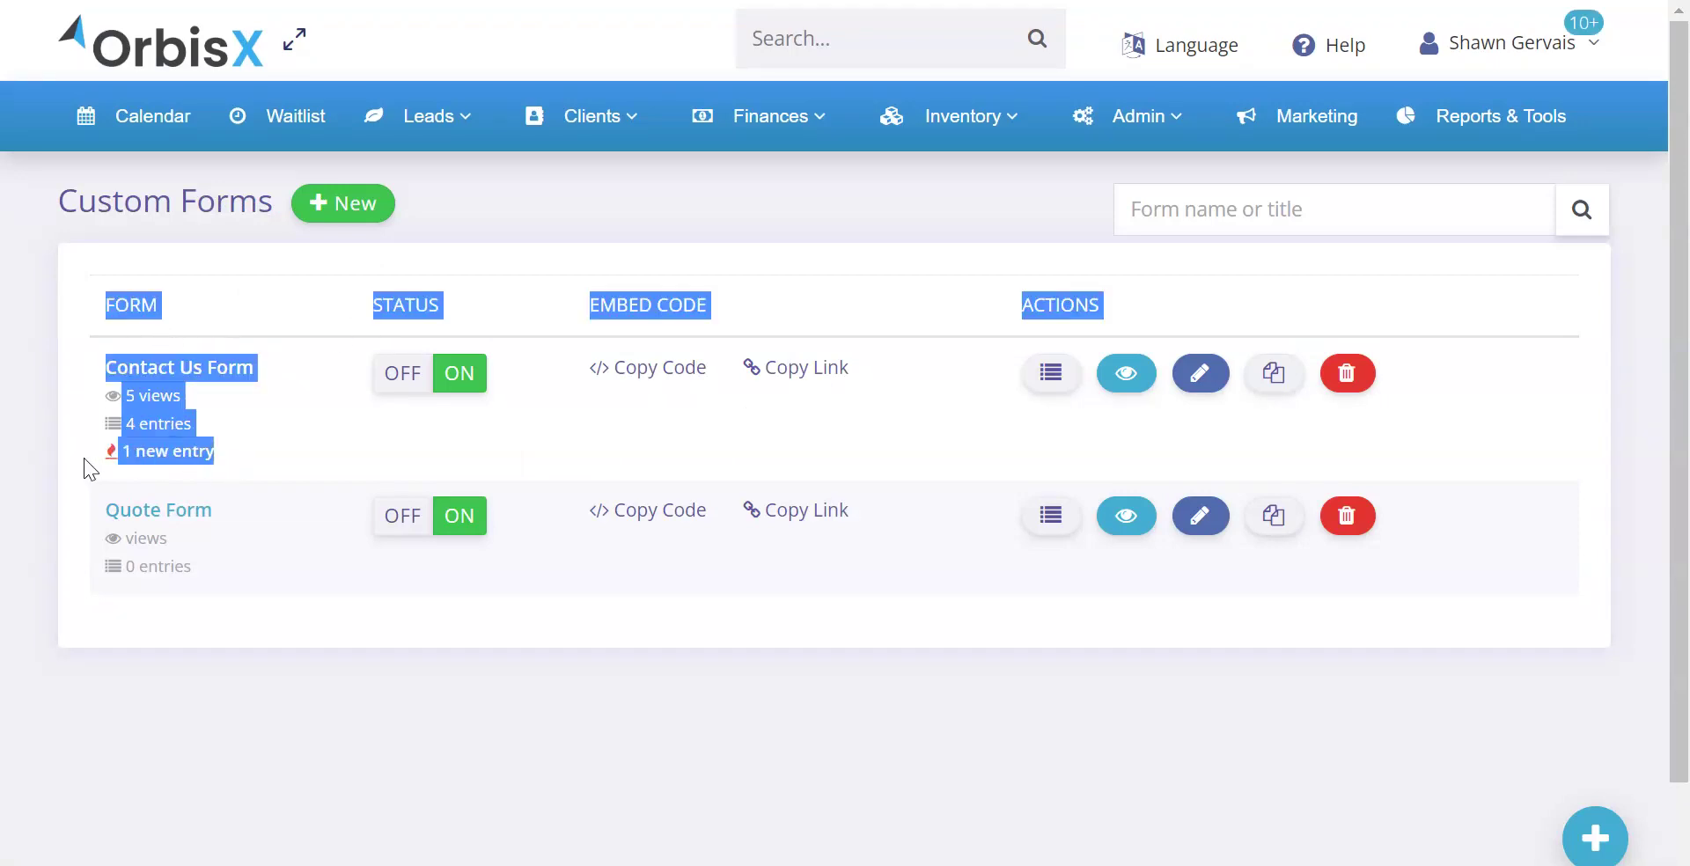
left_click(235, 310)
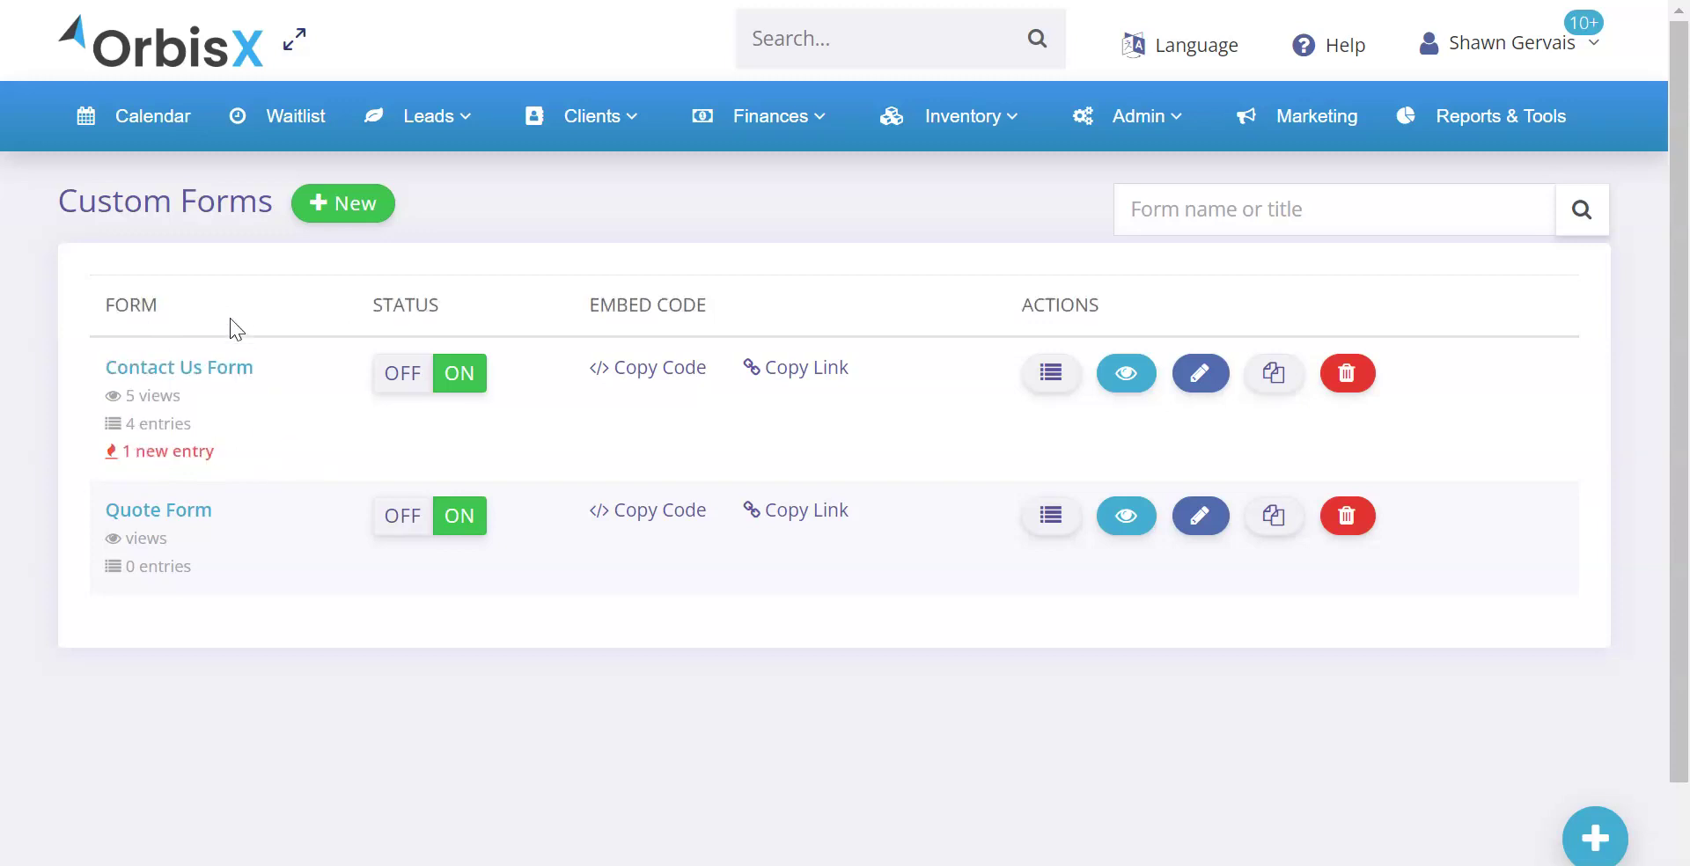
left_click_drag(194, 424, 130, 418)
triple_click(145, 396)
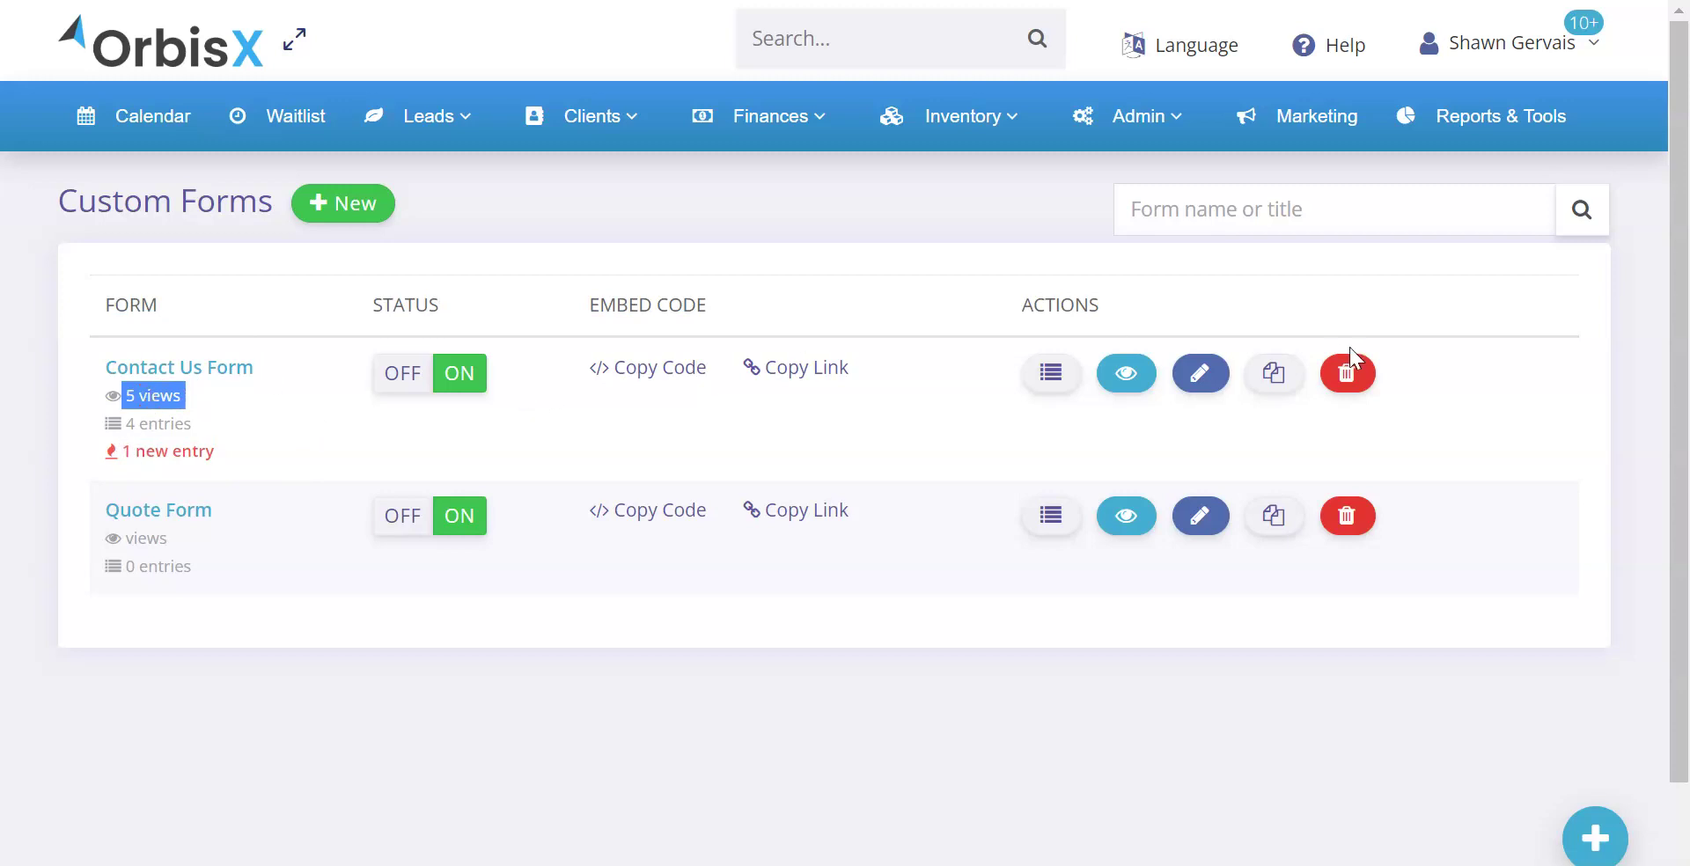
Make a copy of the Contact Us Form, review it, then open the original's new submissions
left_click(1274, 373)
left_click_drag(94, 199, 451, 206)
left_click(484, 209)
scroll(724, 273, "down", 7)
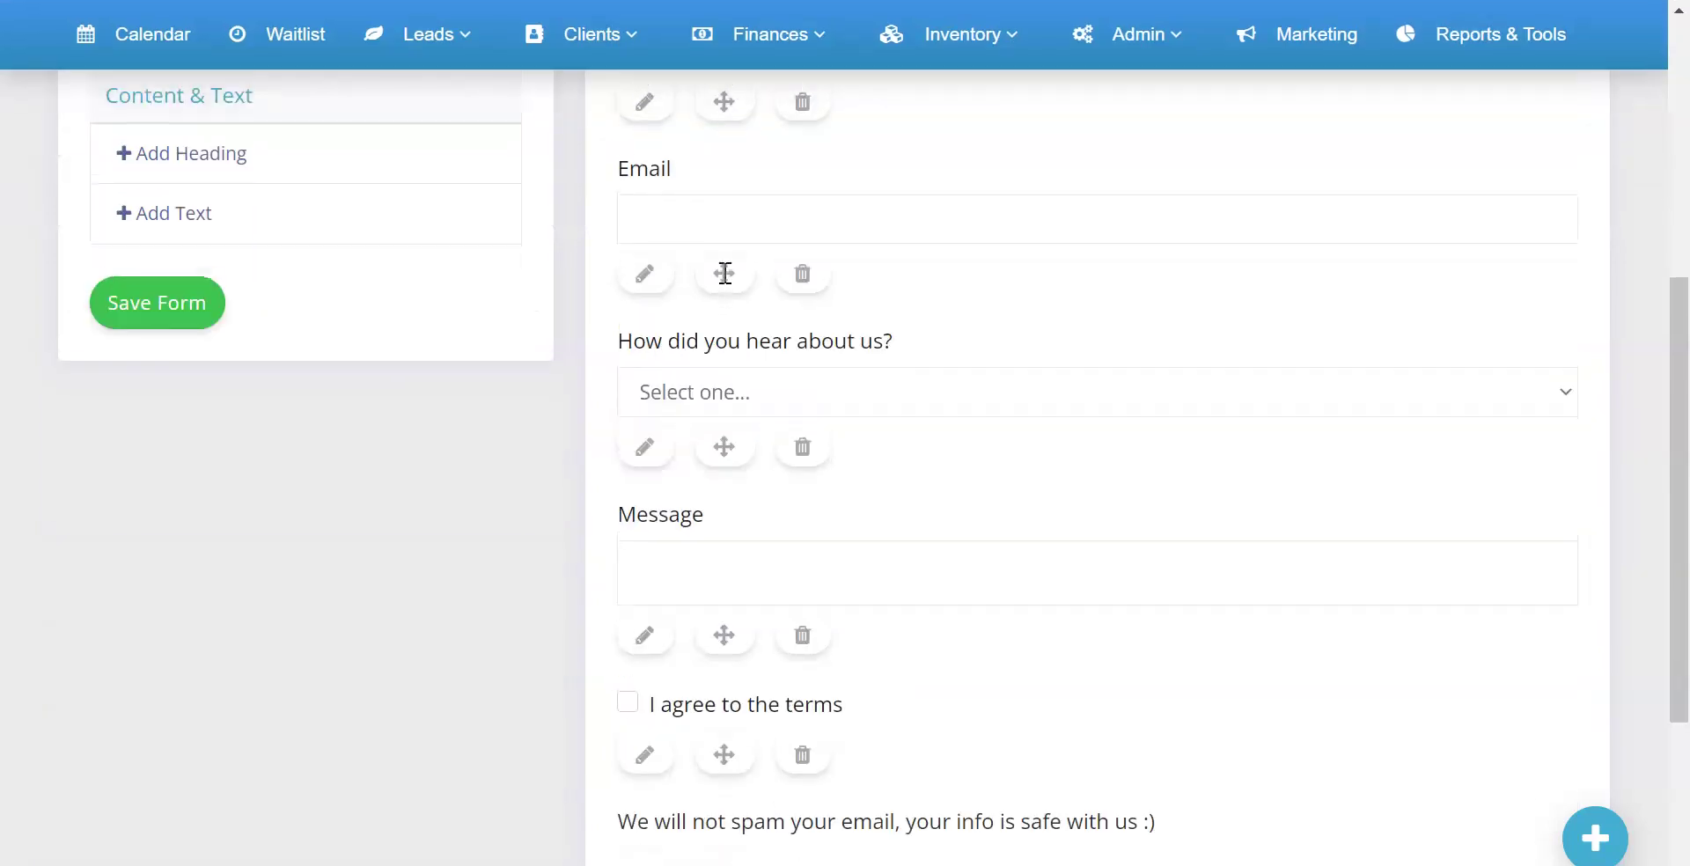
scroll(724, 273, "down", 4)
scroll(702, 438, "up", 8)
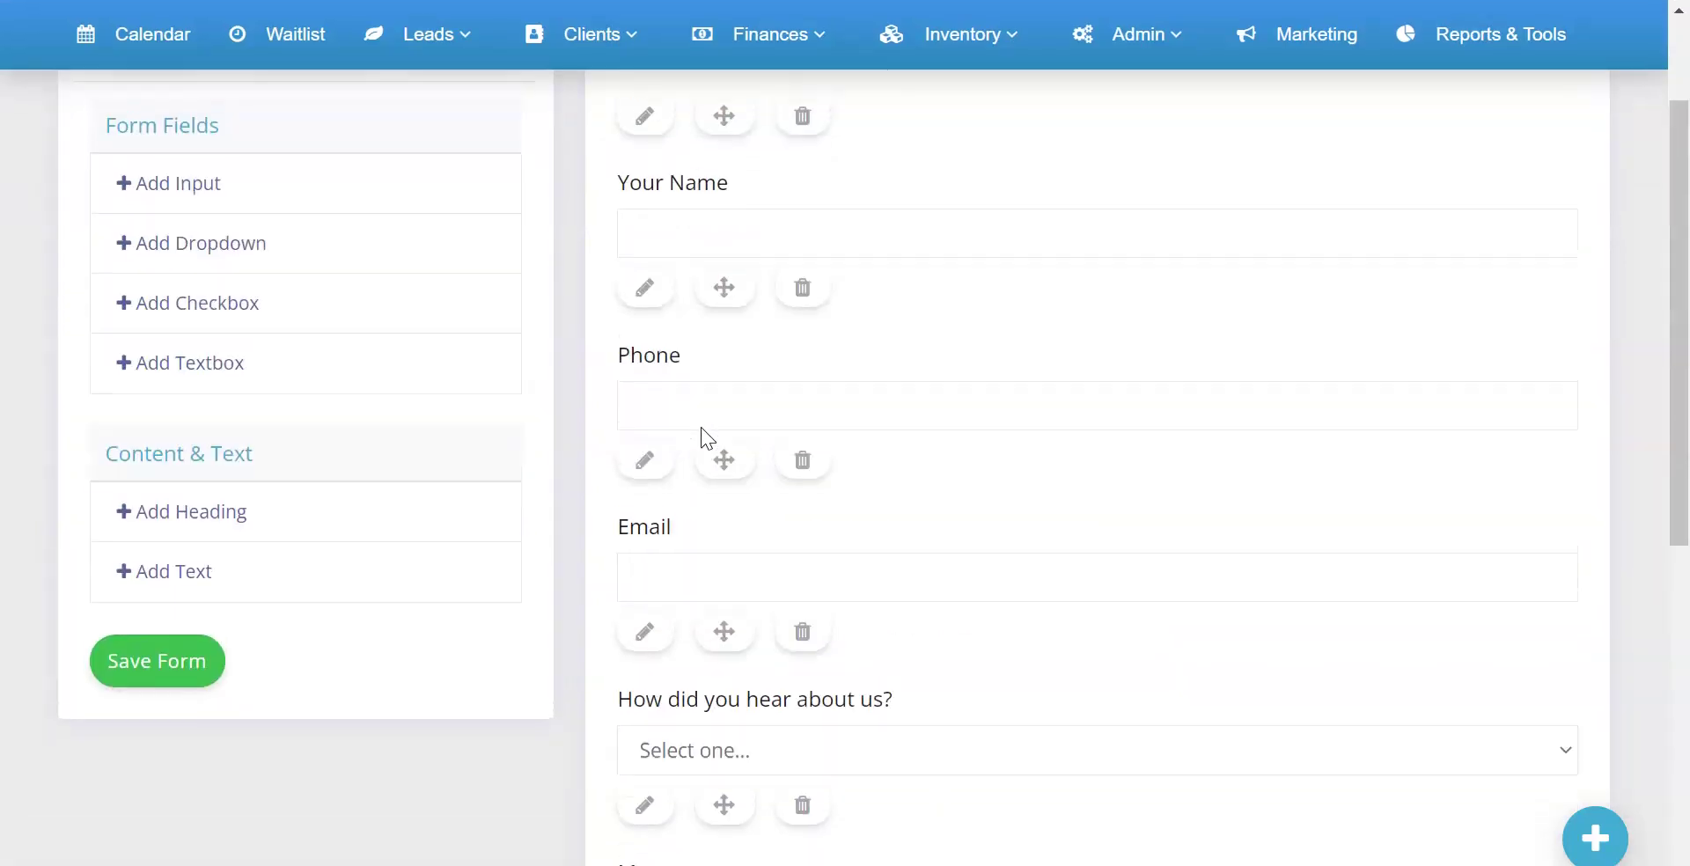
scroll(701, 426, "up", 3)
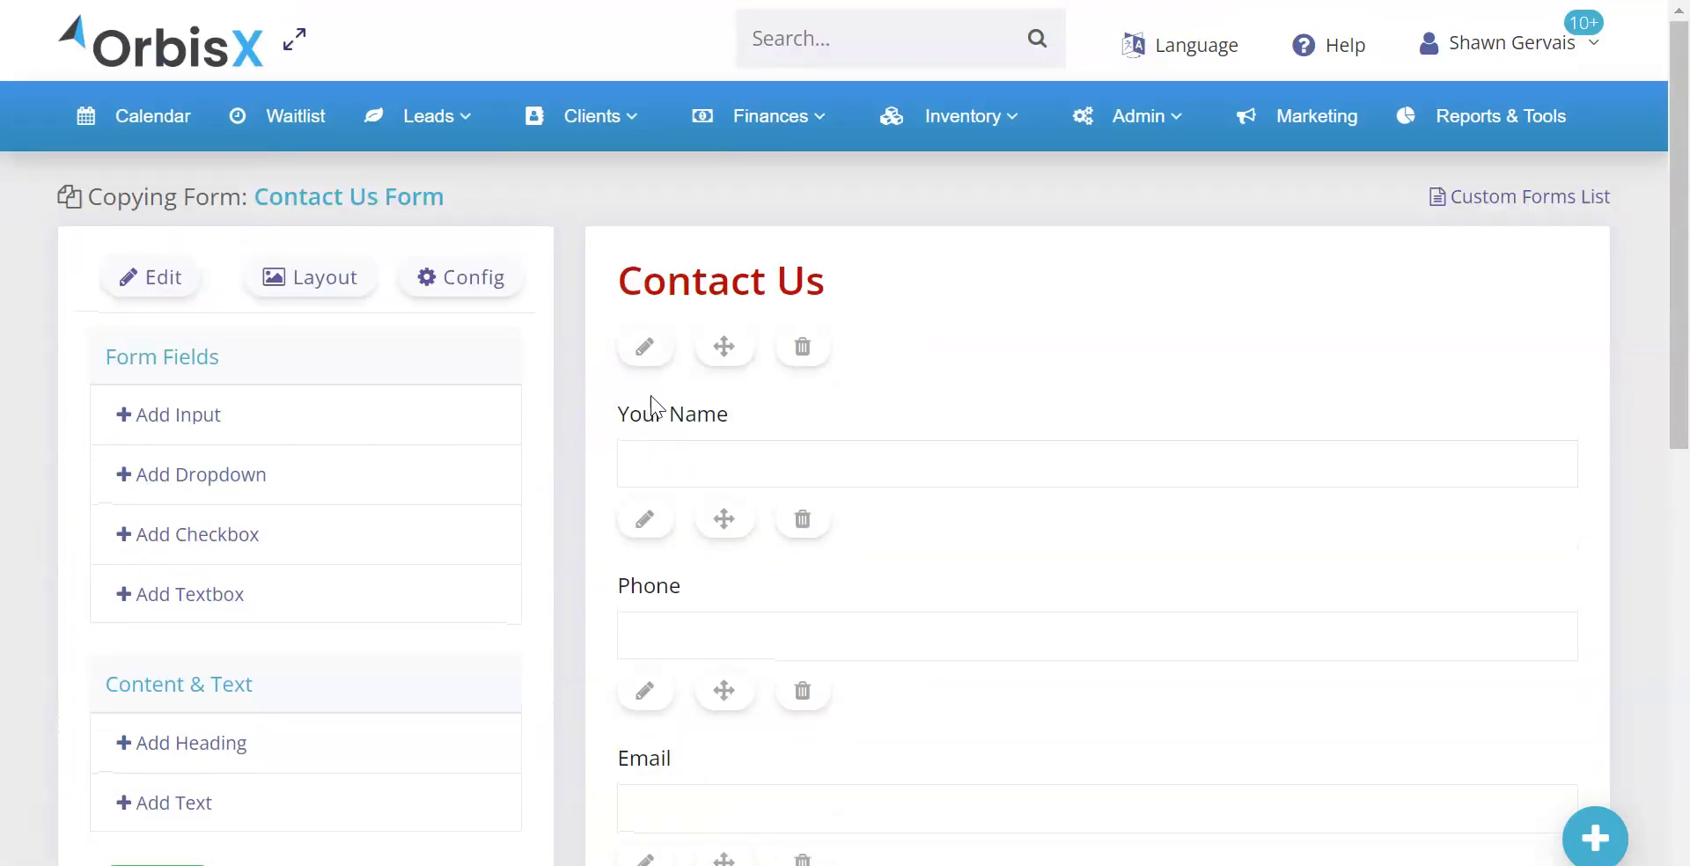
left_click(1491, 209)
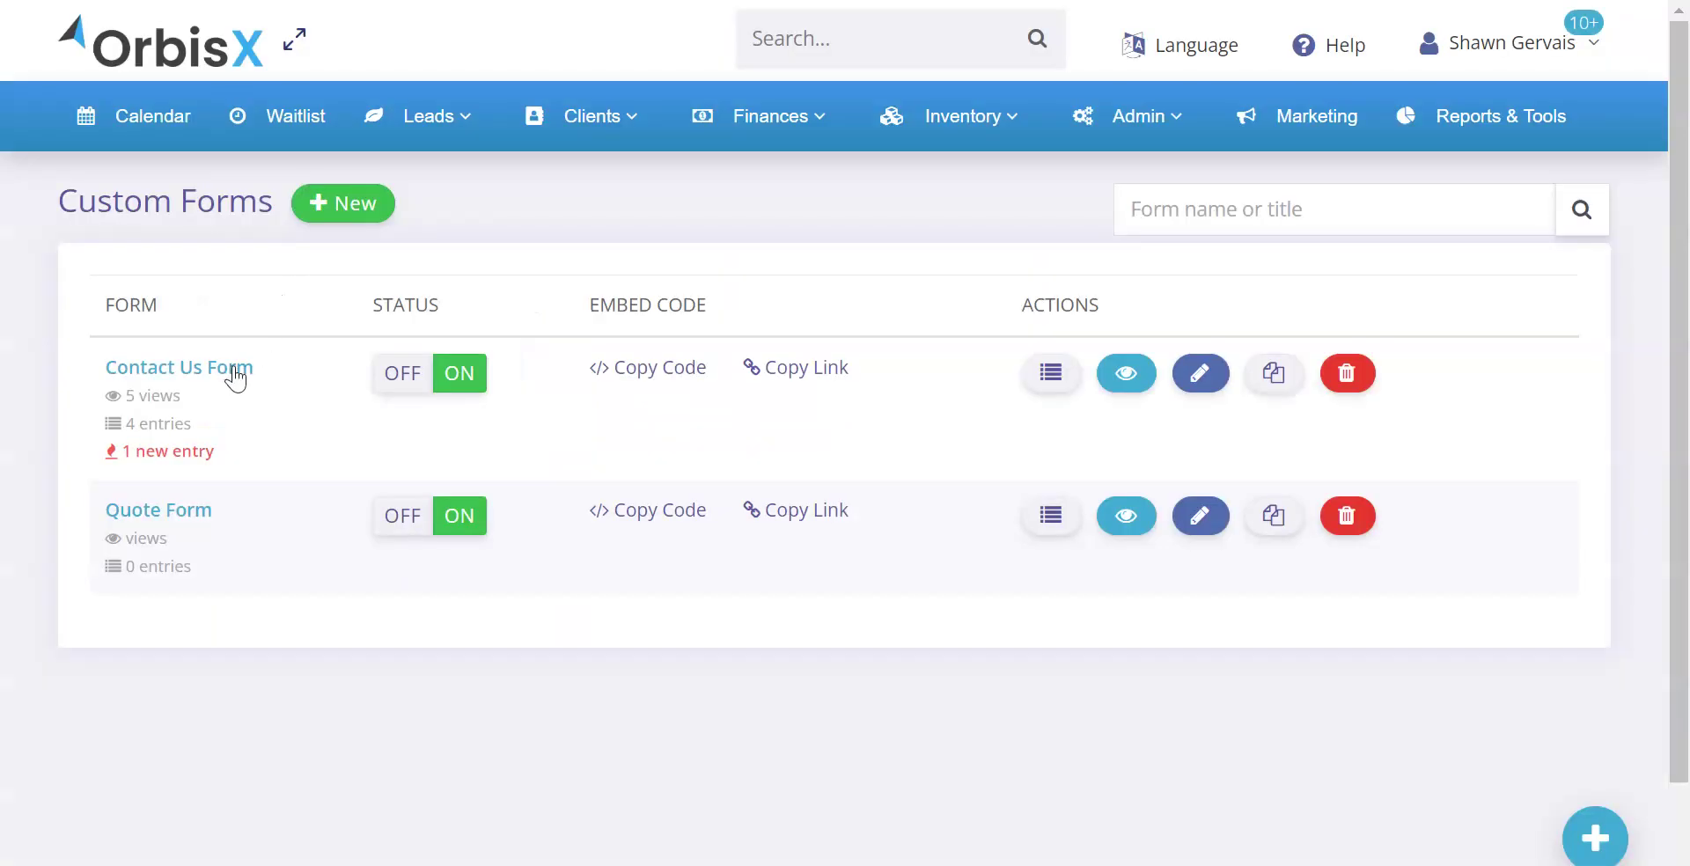
left_click(164, 451)
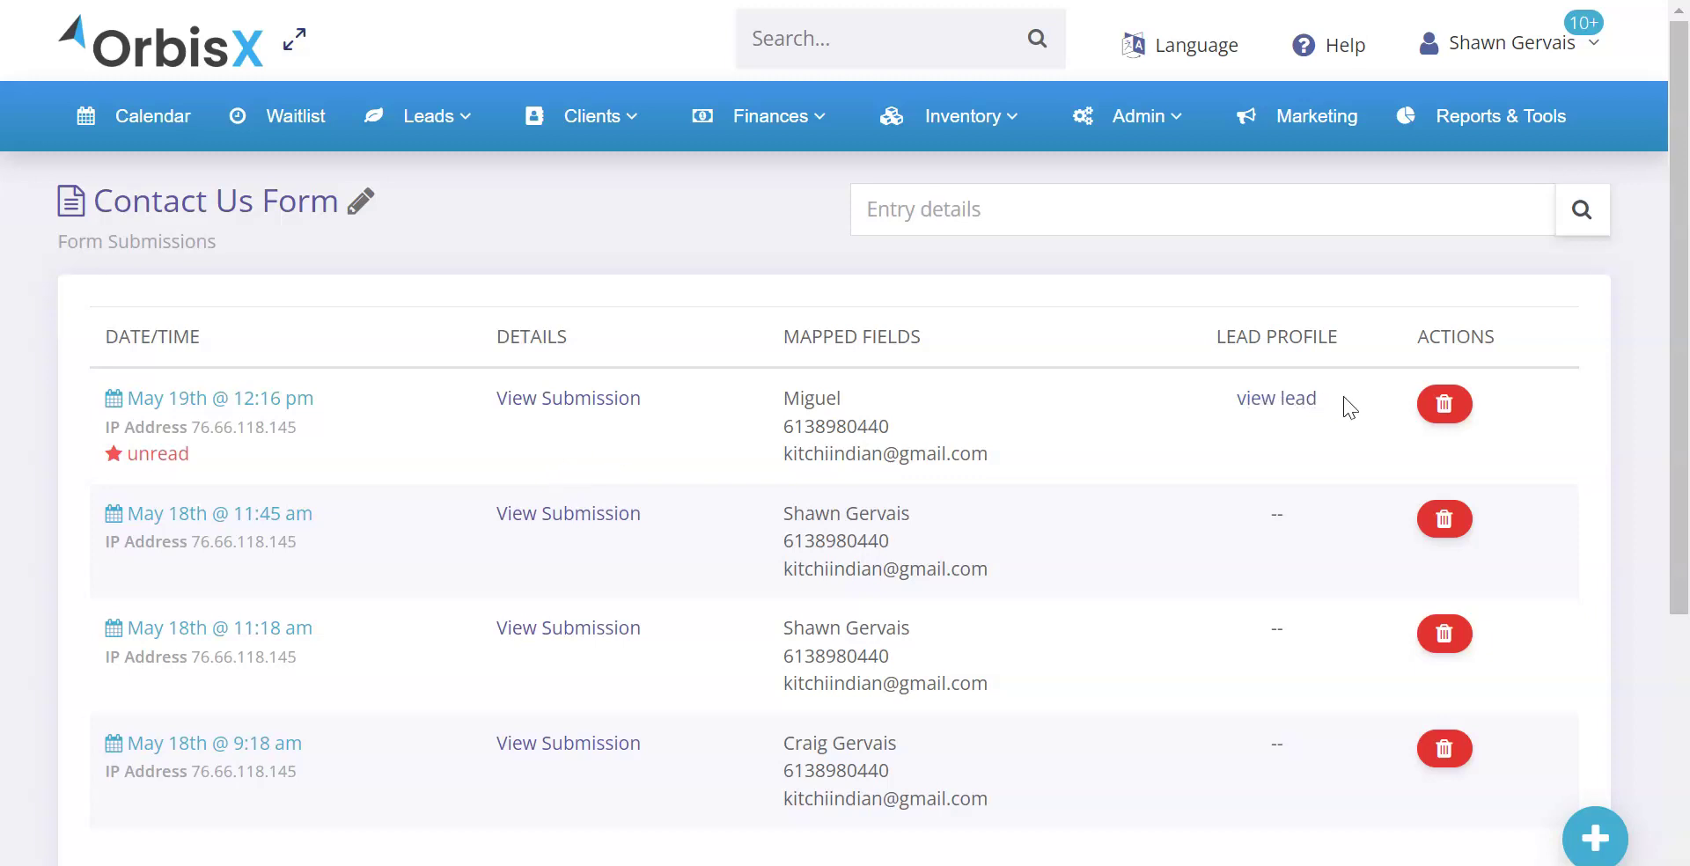
Highlight the newest entry's lead link, contact details and unread mark, plus the second entry's IP address
left_click_drag(1347, 407, 1218, 396)
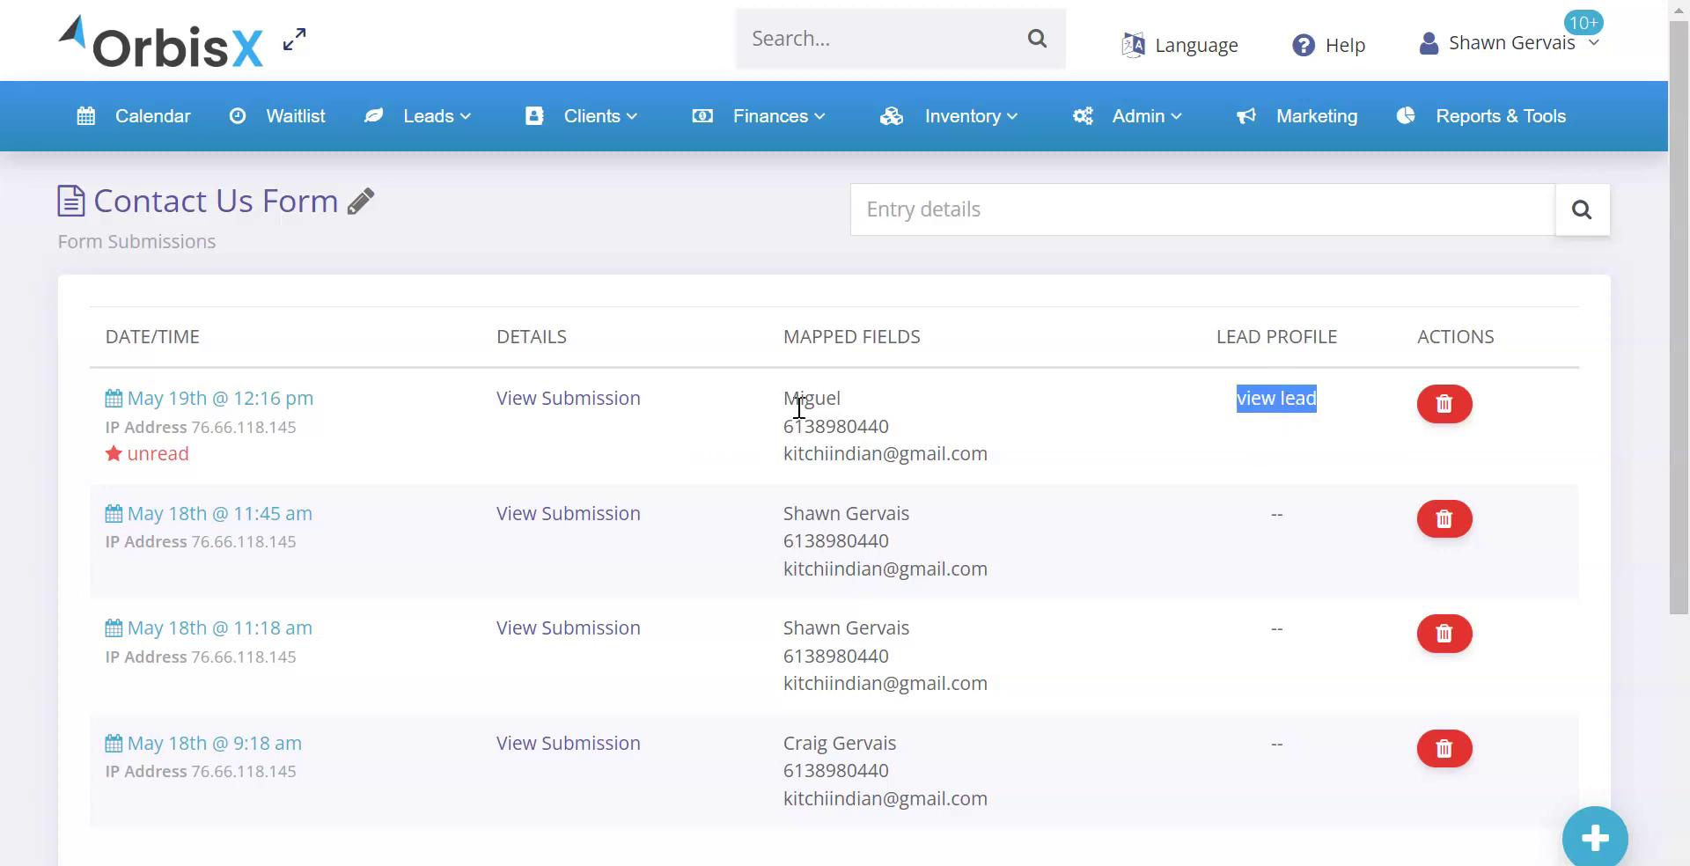
left_click_drag(784, 395, 1010, 459)
left_click(1012, 459)
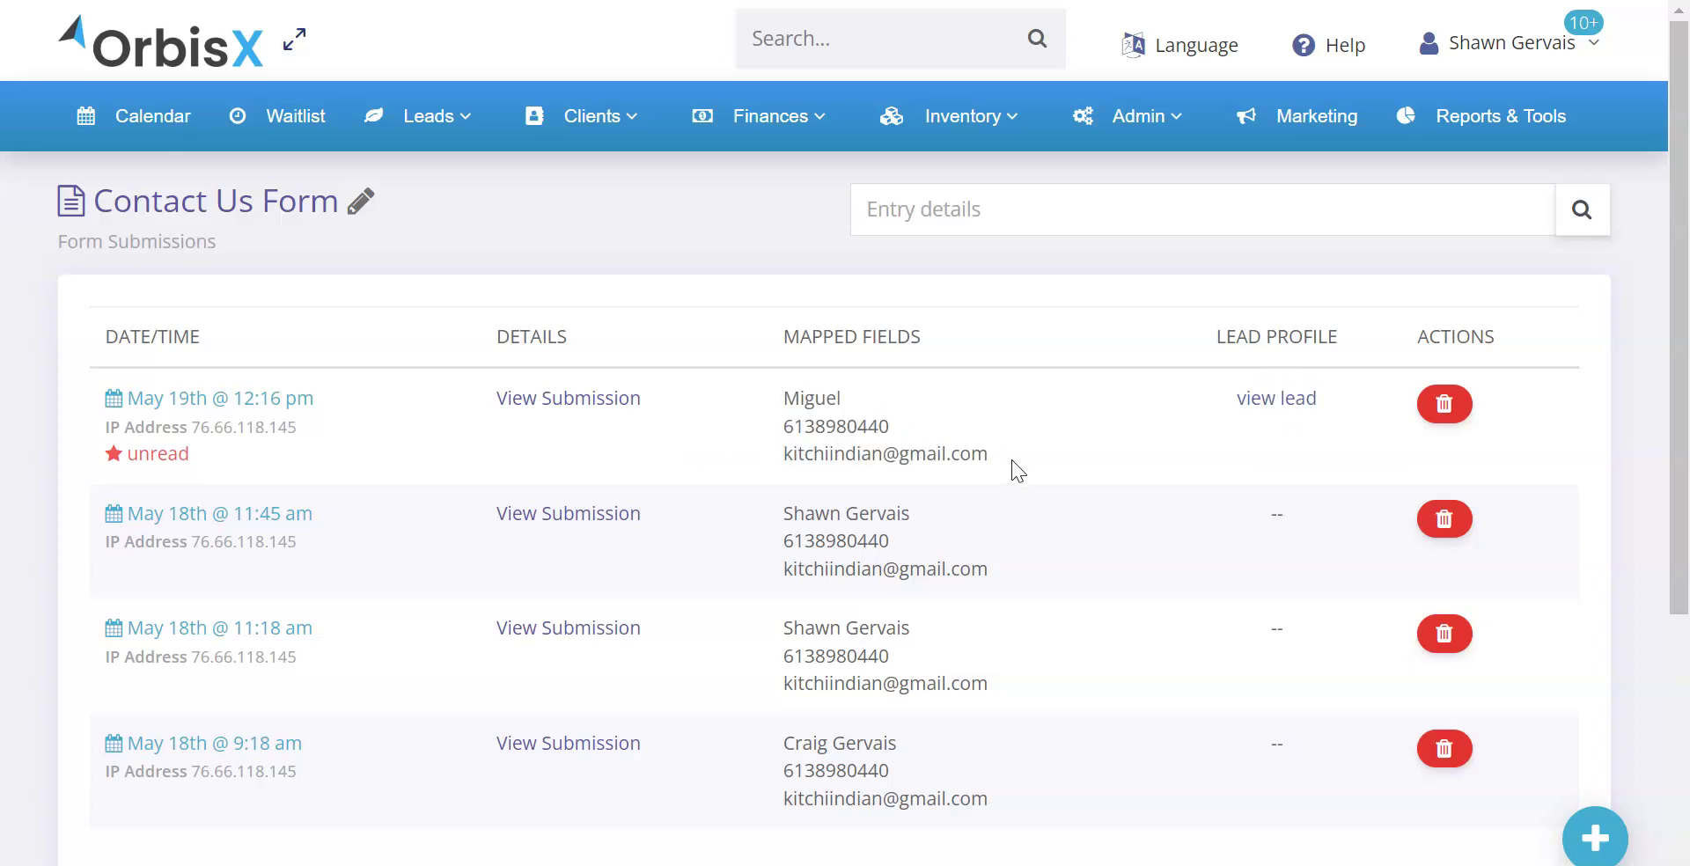
left_click_drag(782, 393, 937, 456)
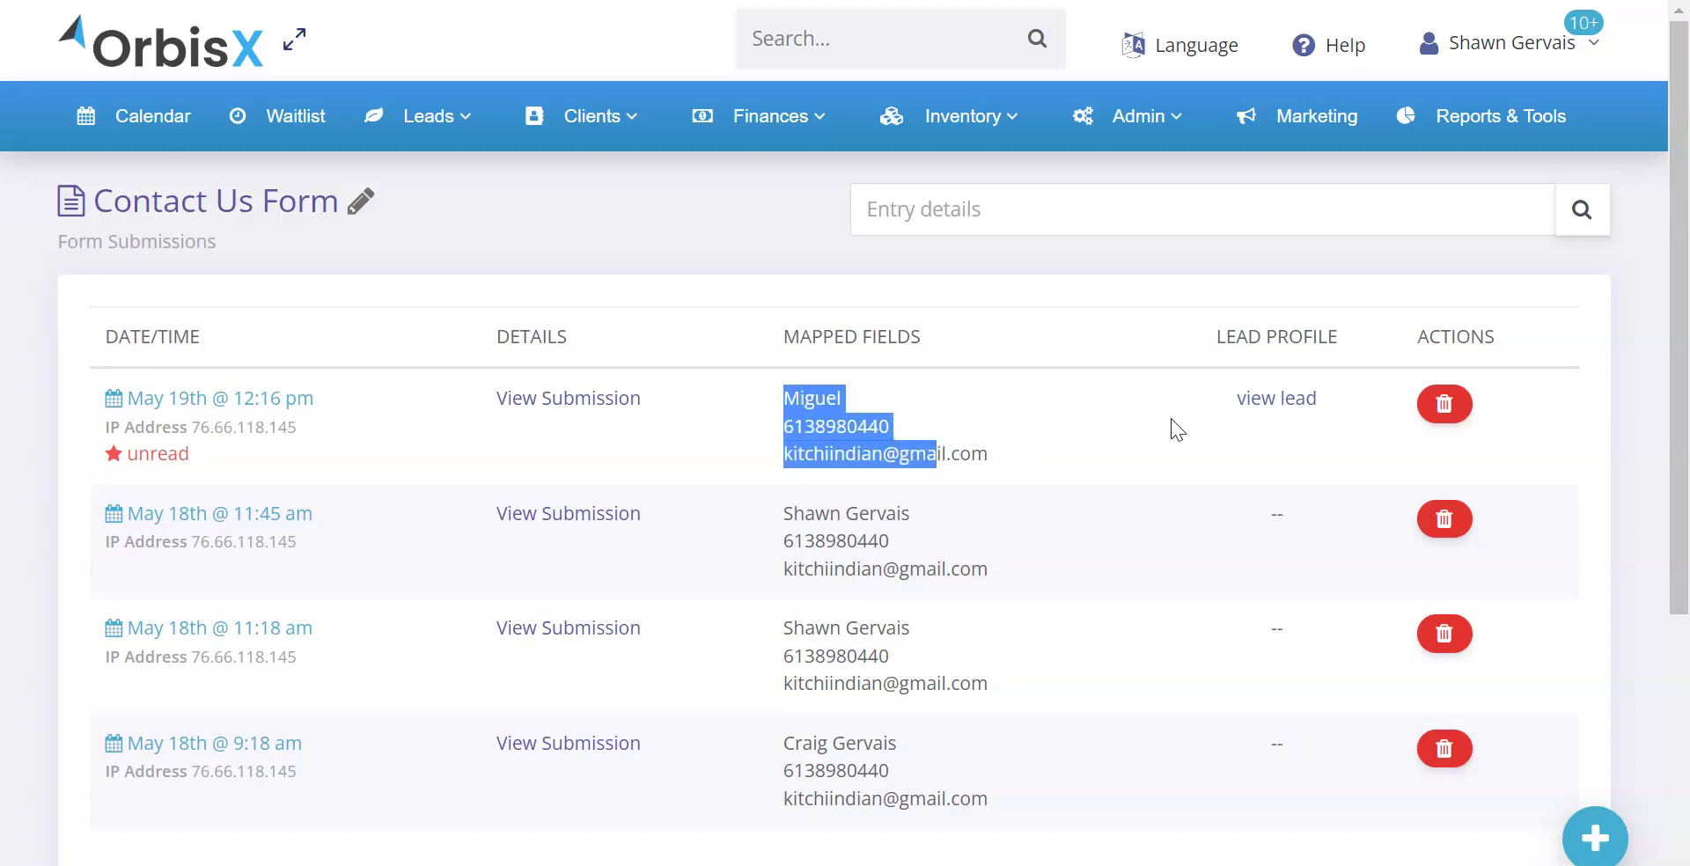
left_click(1012, 418)
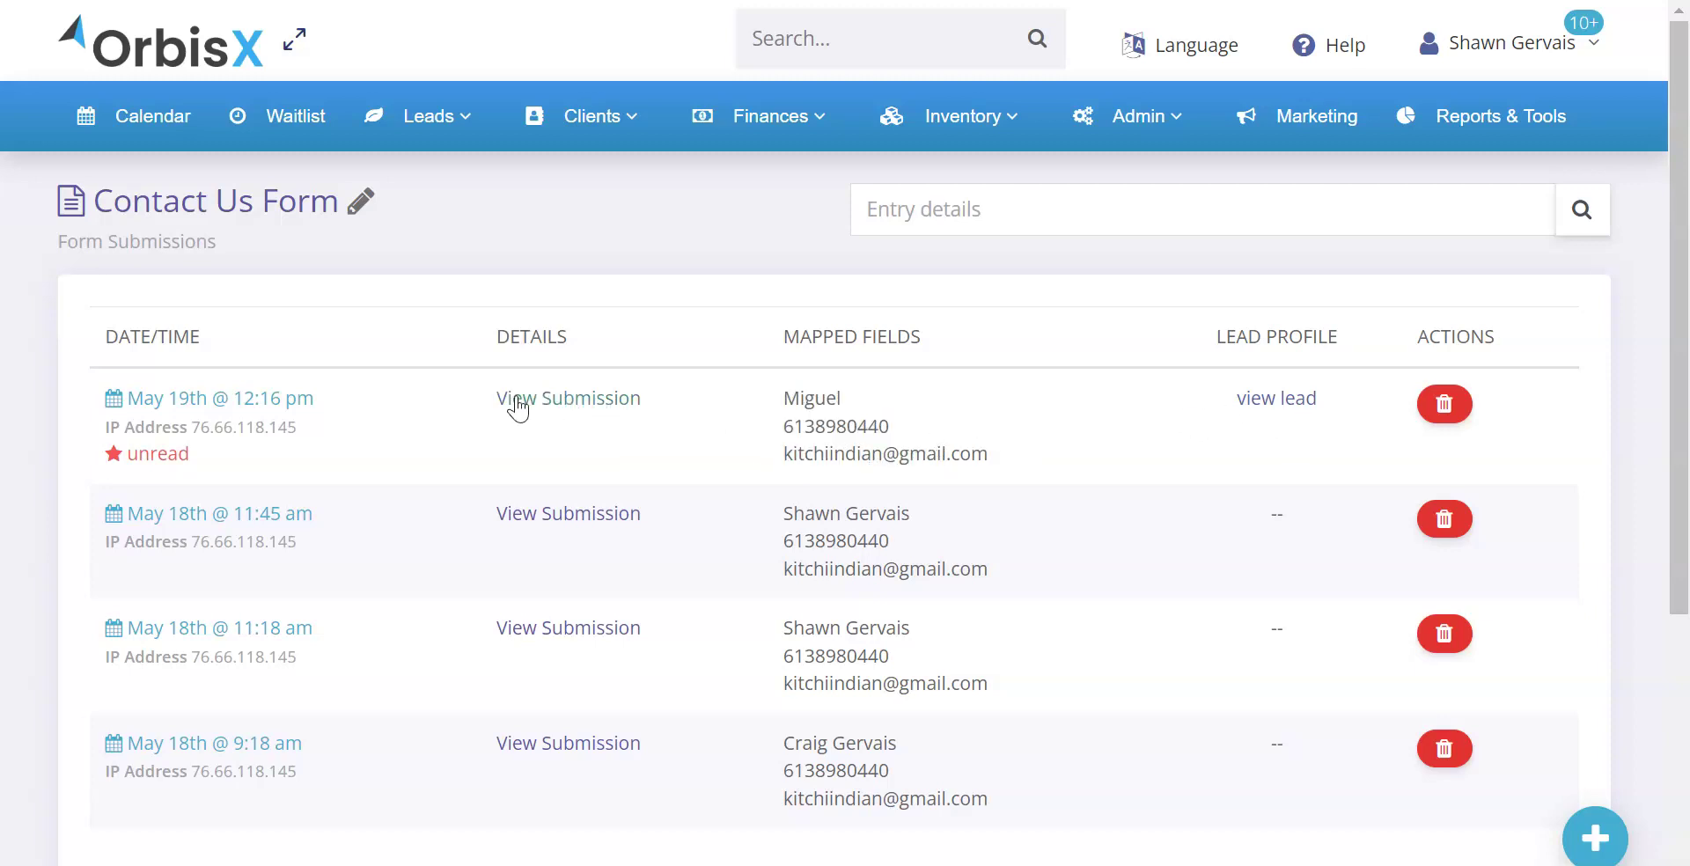
left_click_drag(128, 450, 286, 430)
left_click(207, 464)
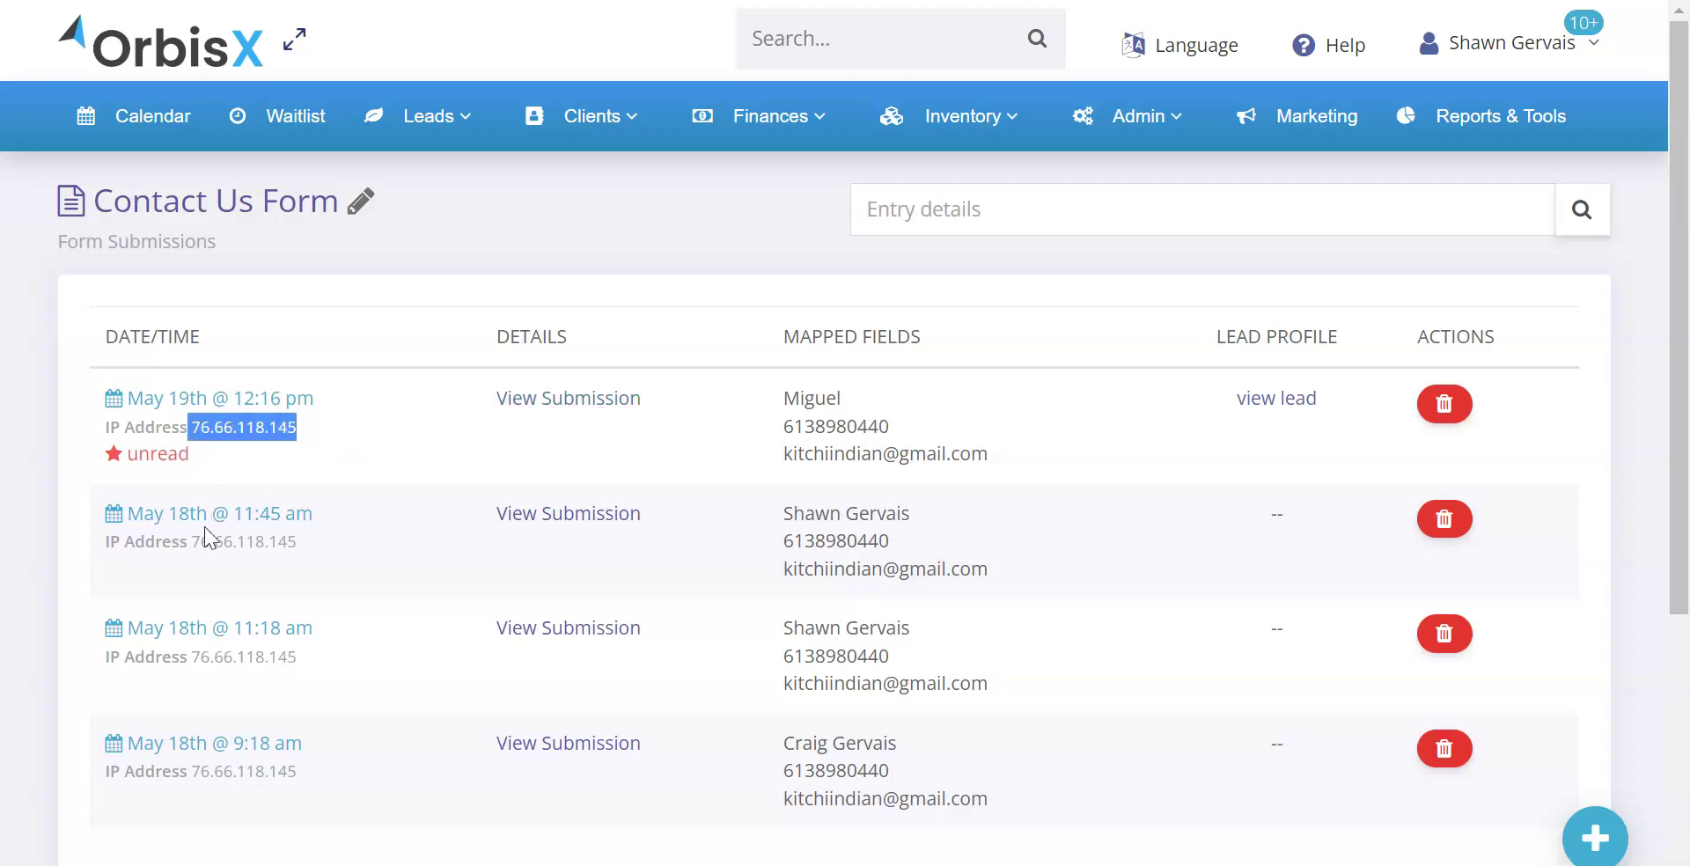
left_click_drag(201, 542, 311, 540)
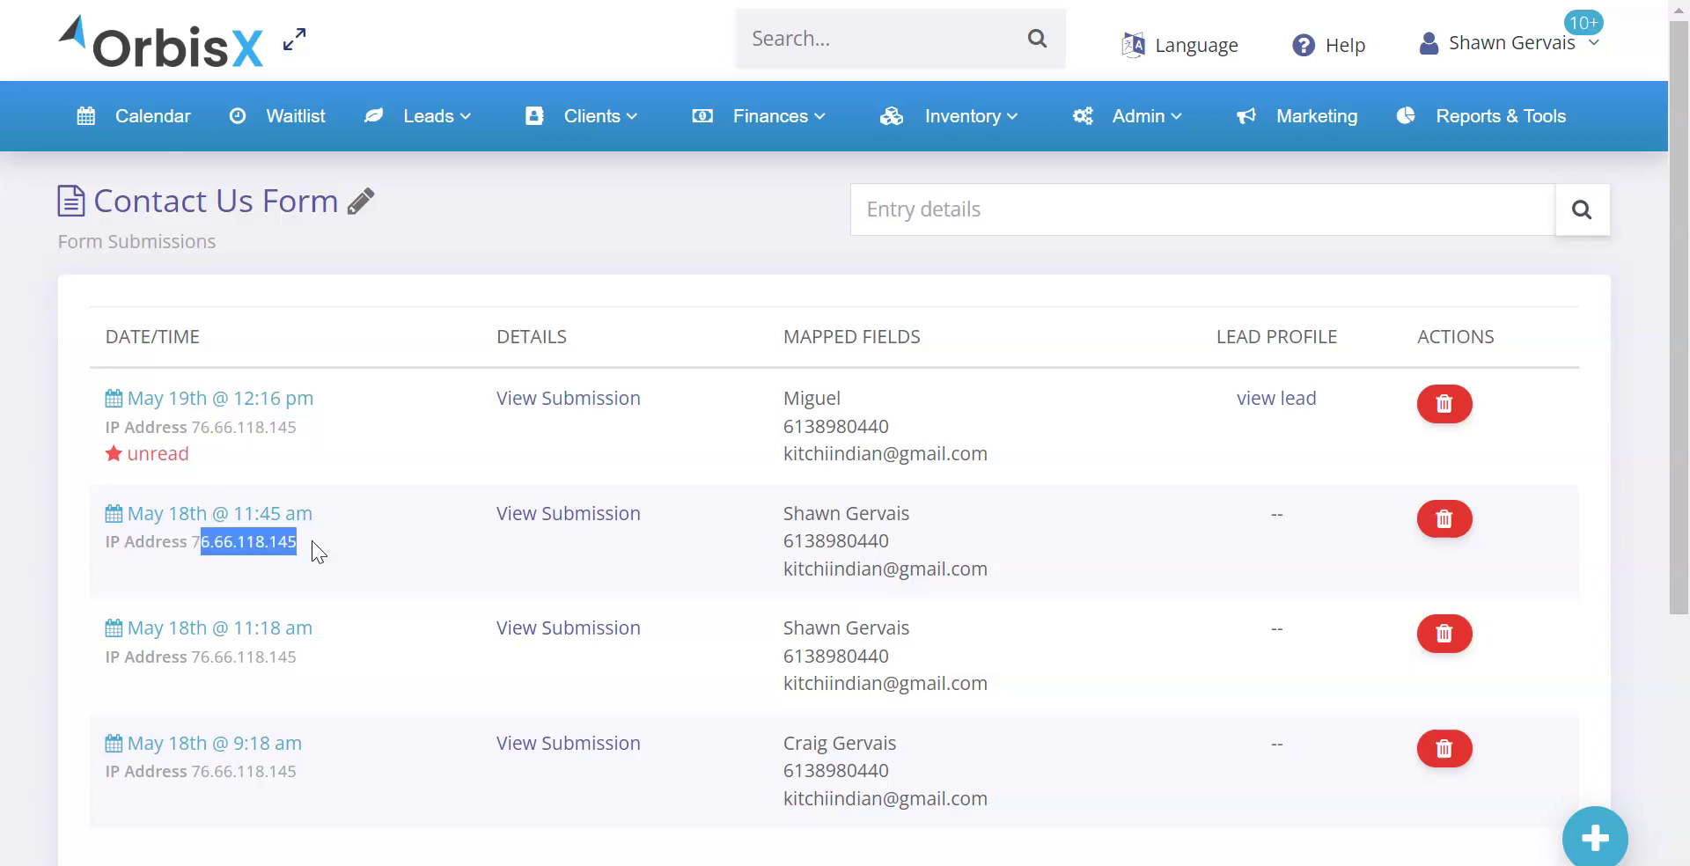
left_click(500, 407)
Open the May 19th submission and review its date, IP, name, phone, message and terms answer
left_click(548, 401)
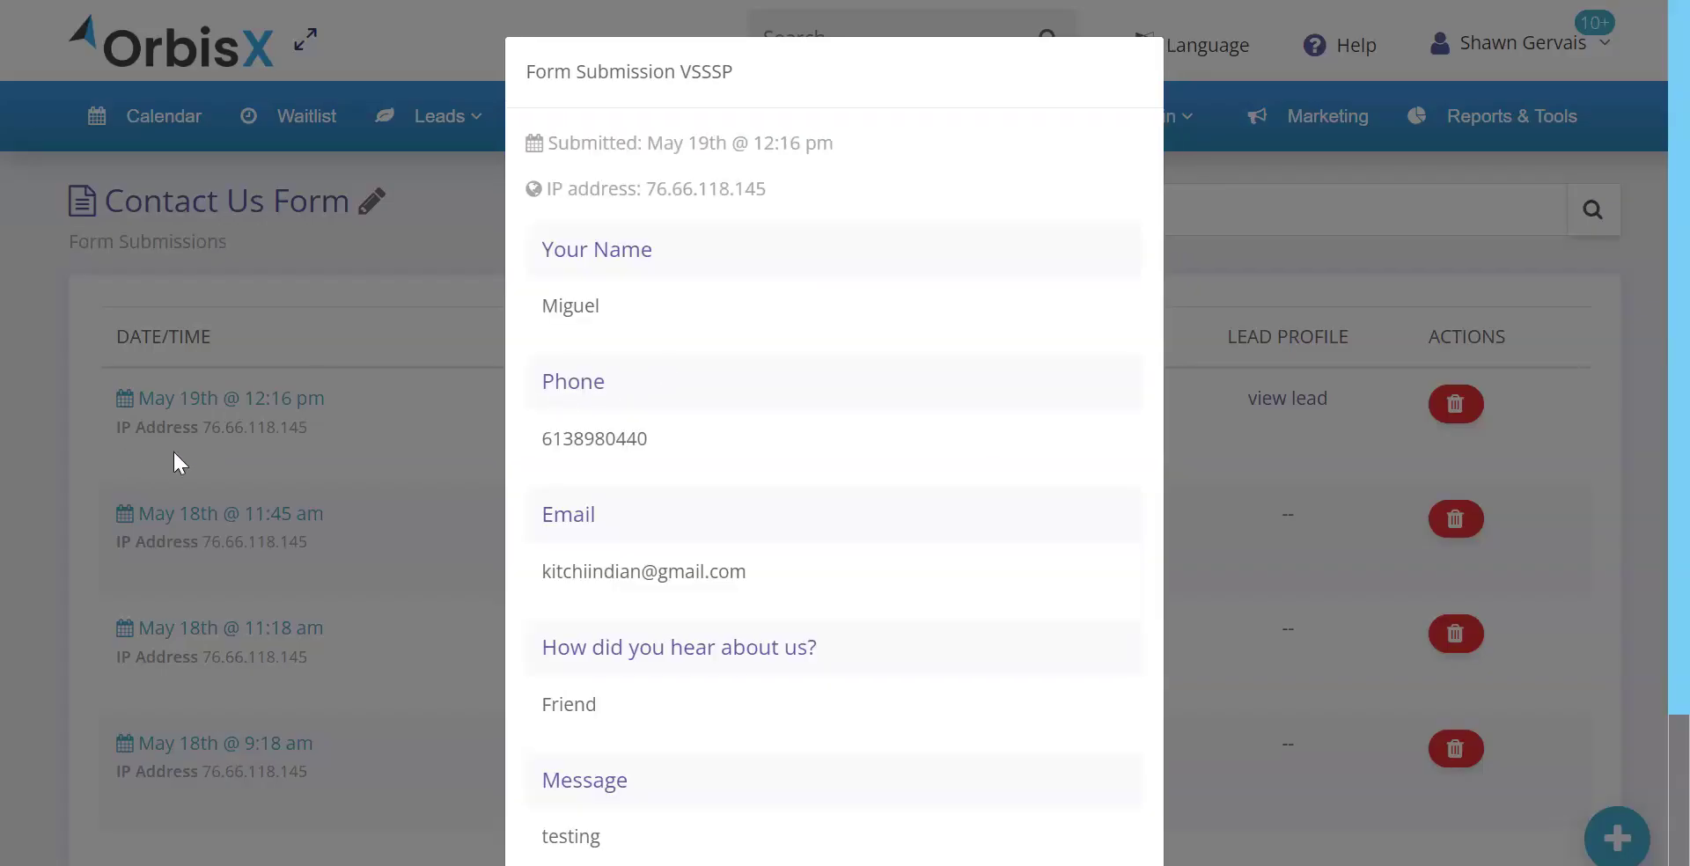
left_click_drag(597, 143, 800, 177)
left_click_drag(591, 183, 743, 186)
left_click_drag(553, 251, 656, 255)
double_click(552, 398)
left_click_drag(565, 515, 623, 510)
scroll(623, 510, "down", 3)
left_click_drag(570, 417, 764, 431)
left_click_drag(568, 549, 628, 549)
left_click_drag(584, 678, 713, 676)
left_click(713, 675)
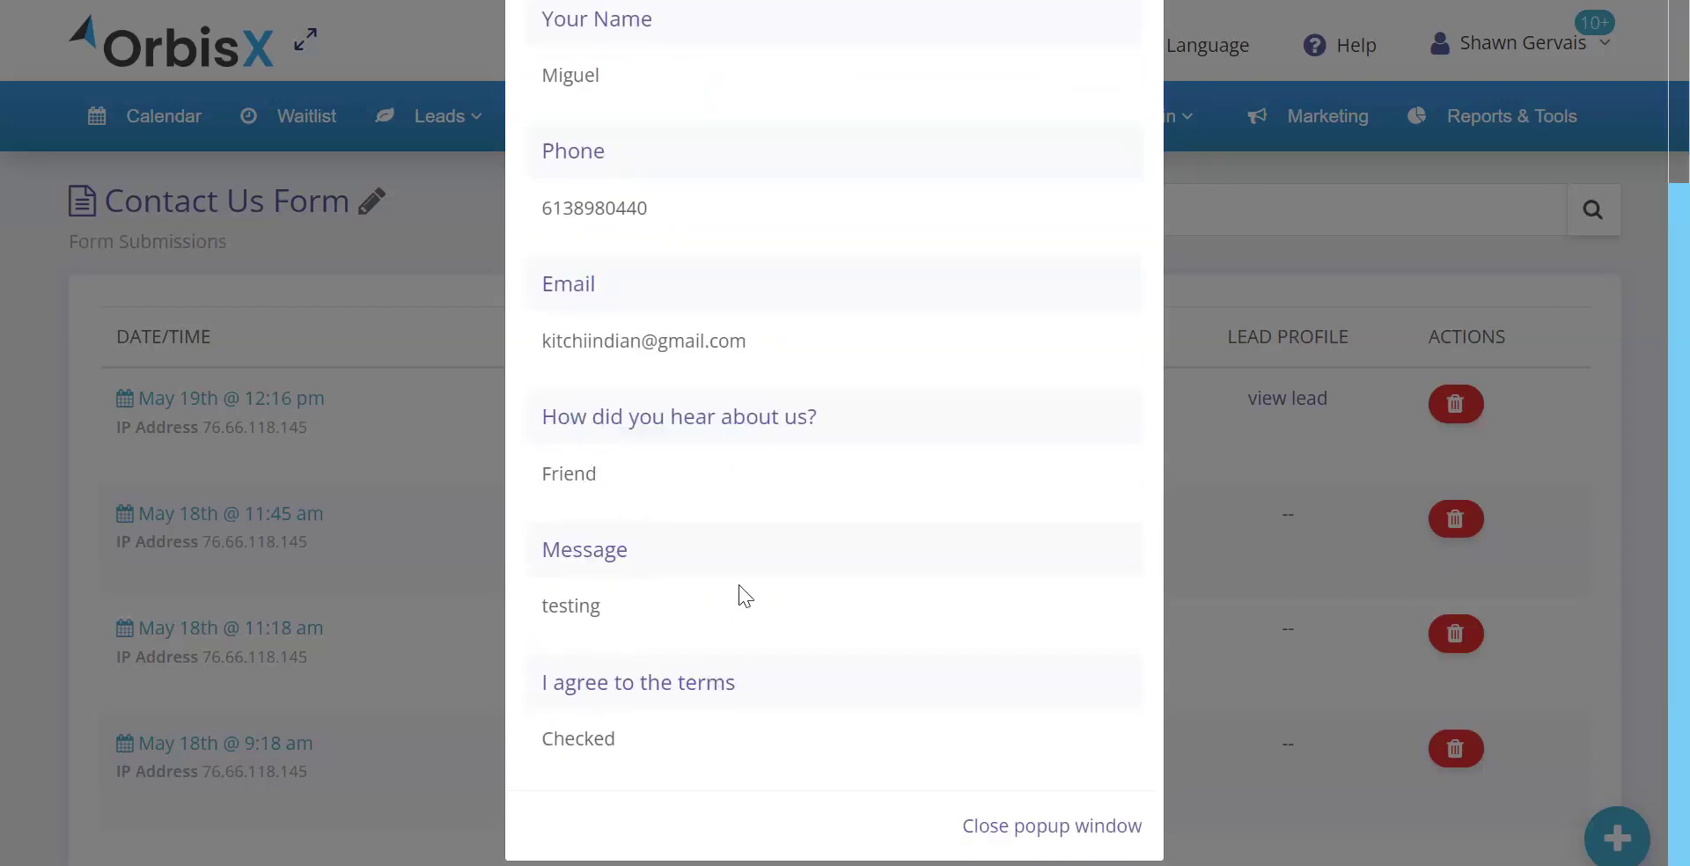
scroll(738, 552, "up", 3)
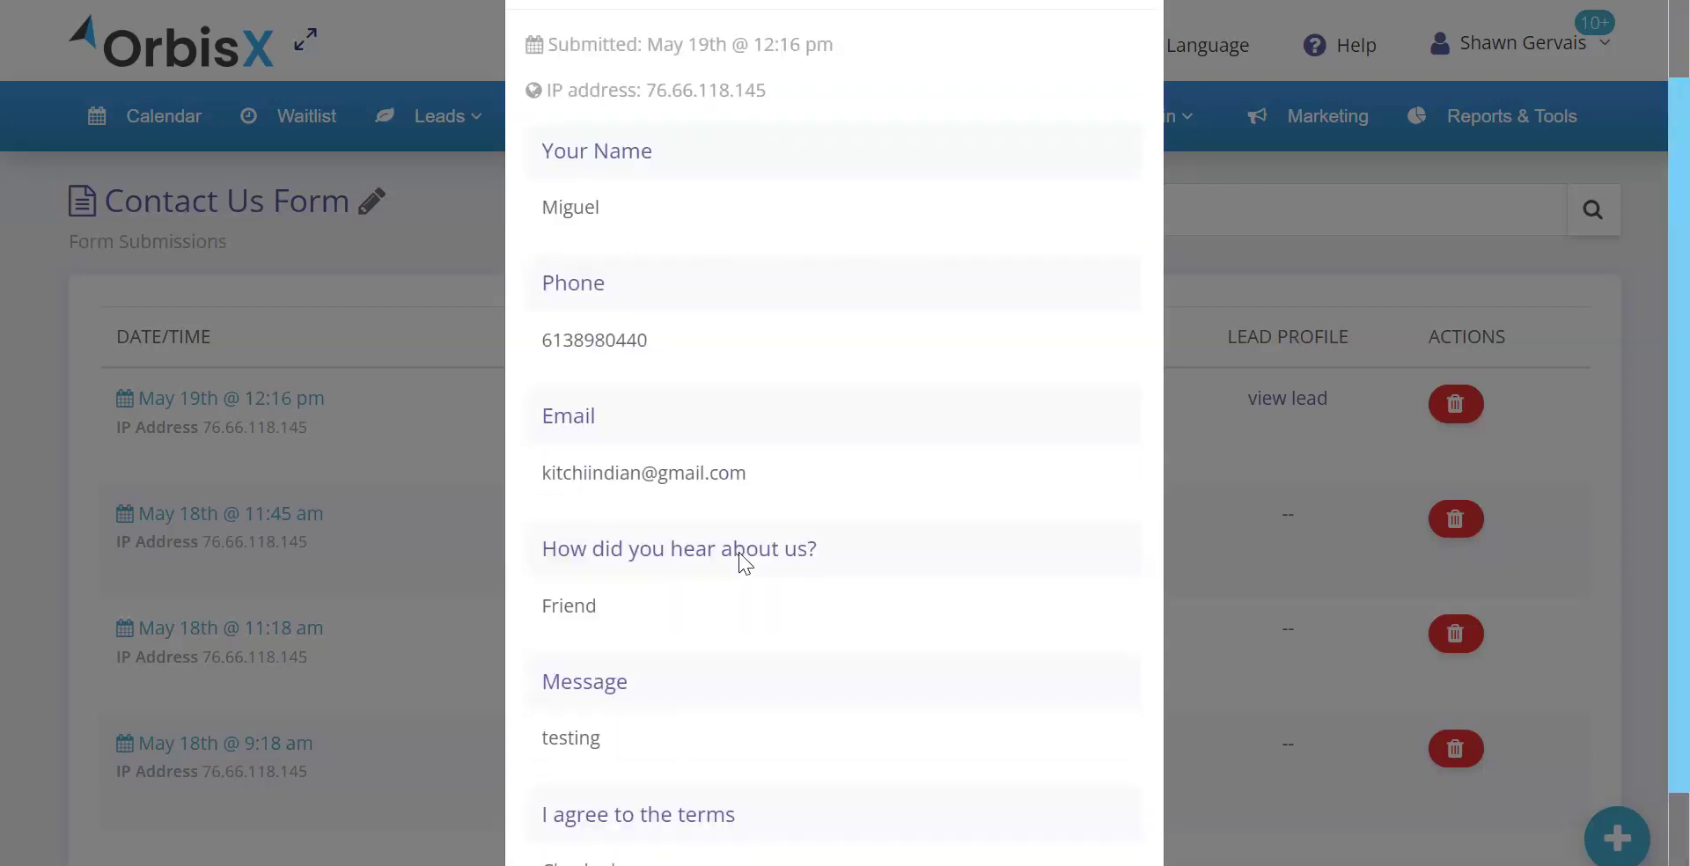
left_click(446, 499)
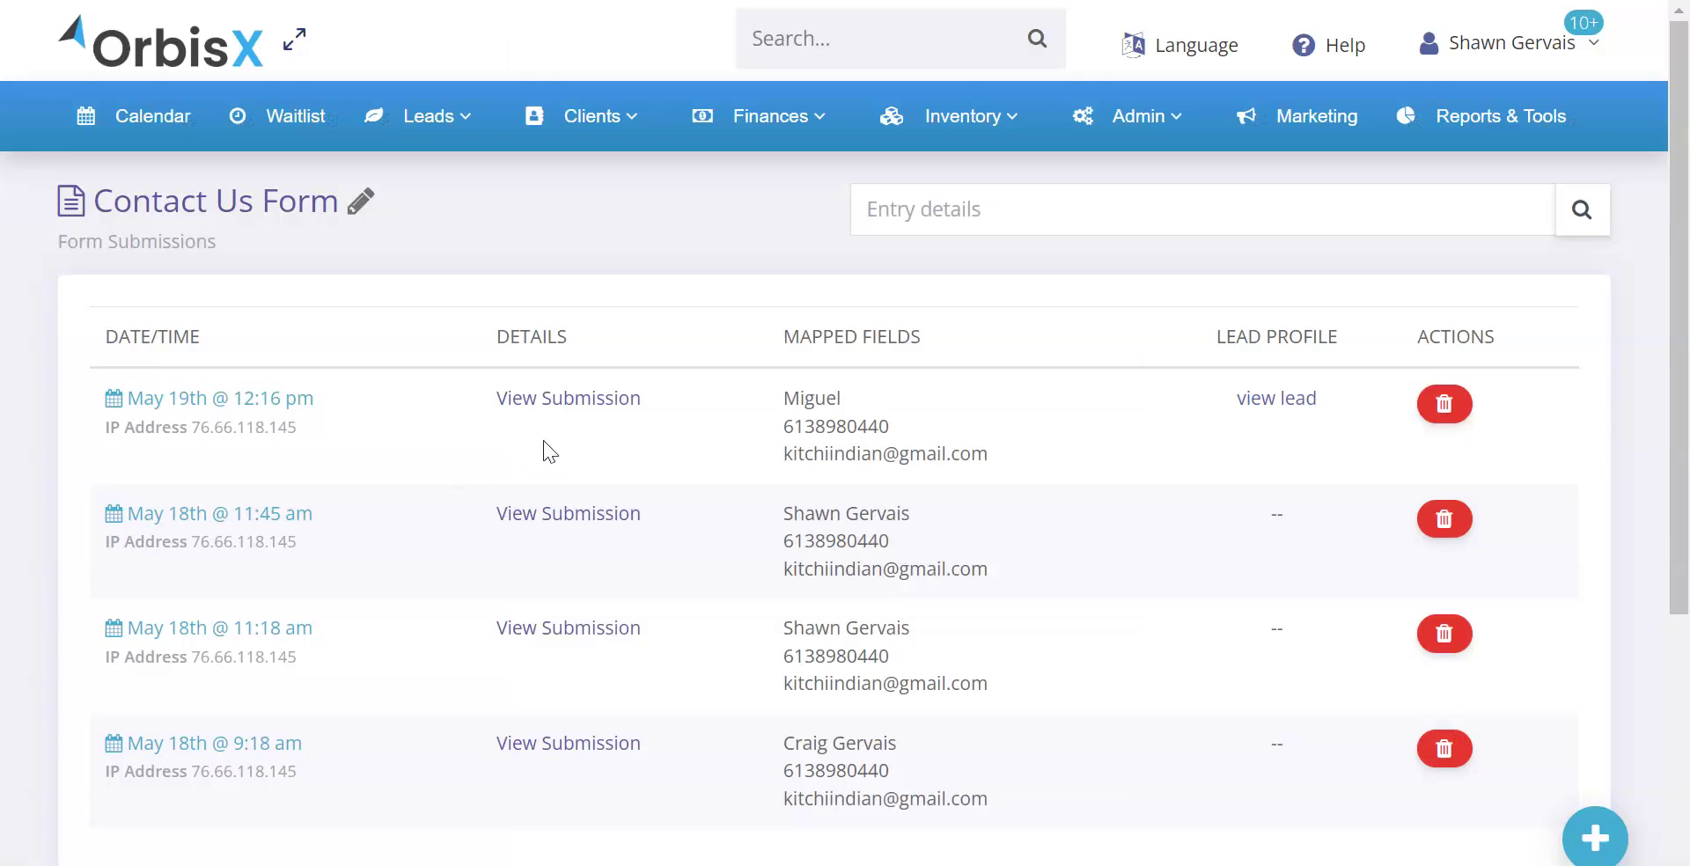
Reopen the May 19th submission details to look over all its fields again
left_click(552, 403)
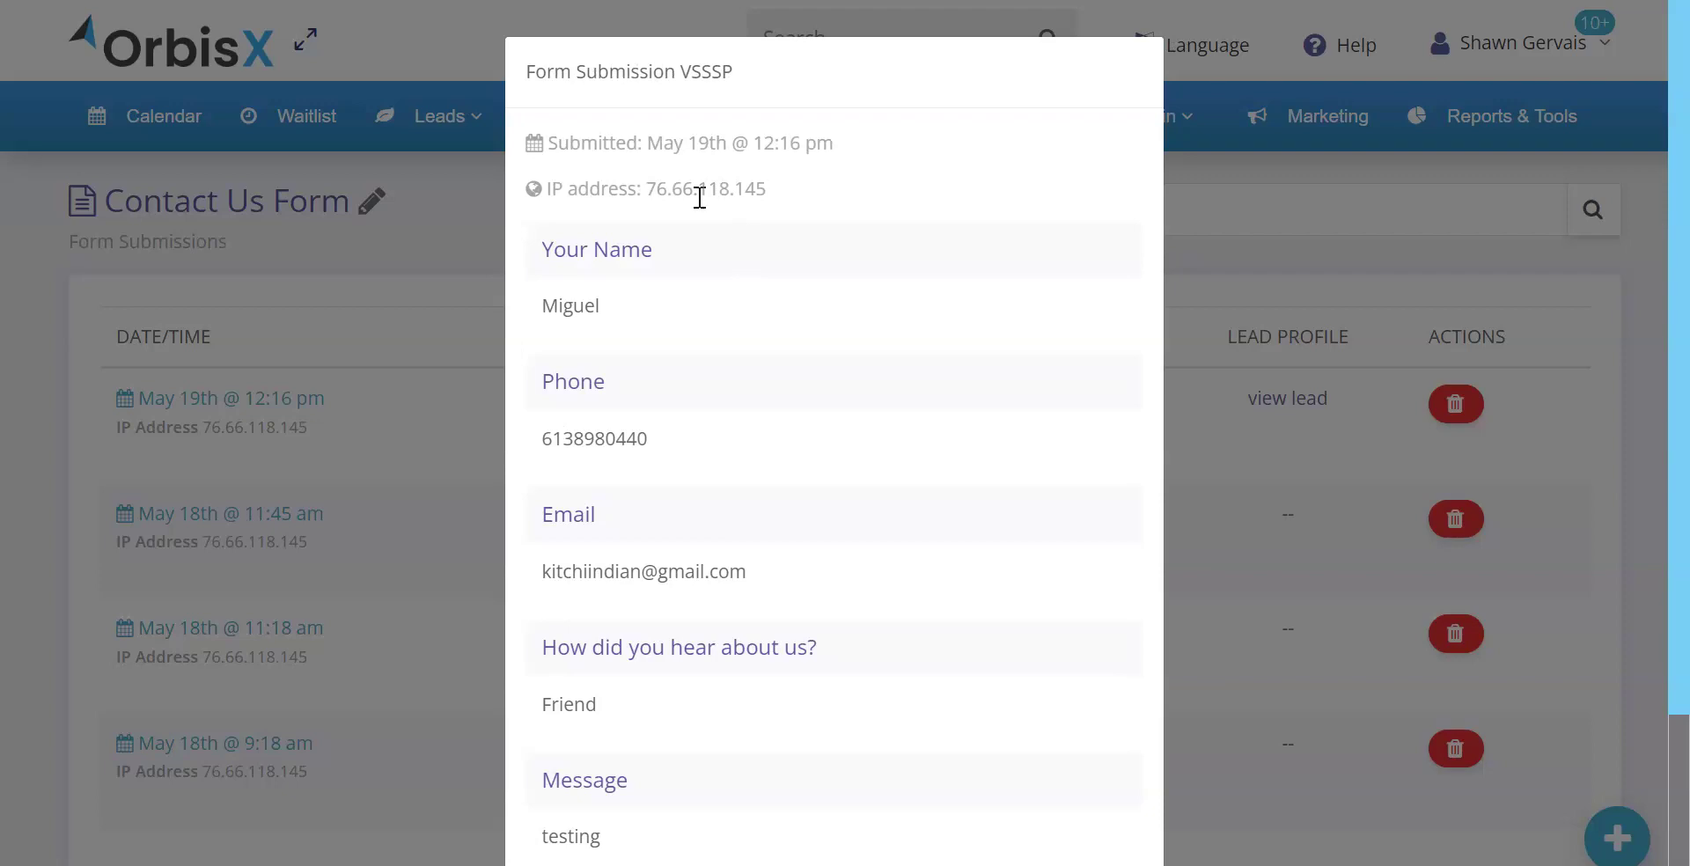
left_click_drag(559, 143, 815, 669)
scroll(809, 665, "down", 3)
left_click(731, 597)
scroll(727, 595, "up", 3)
Close the details popup and search the submissions for a submitter's name
left_click(411, 277)
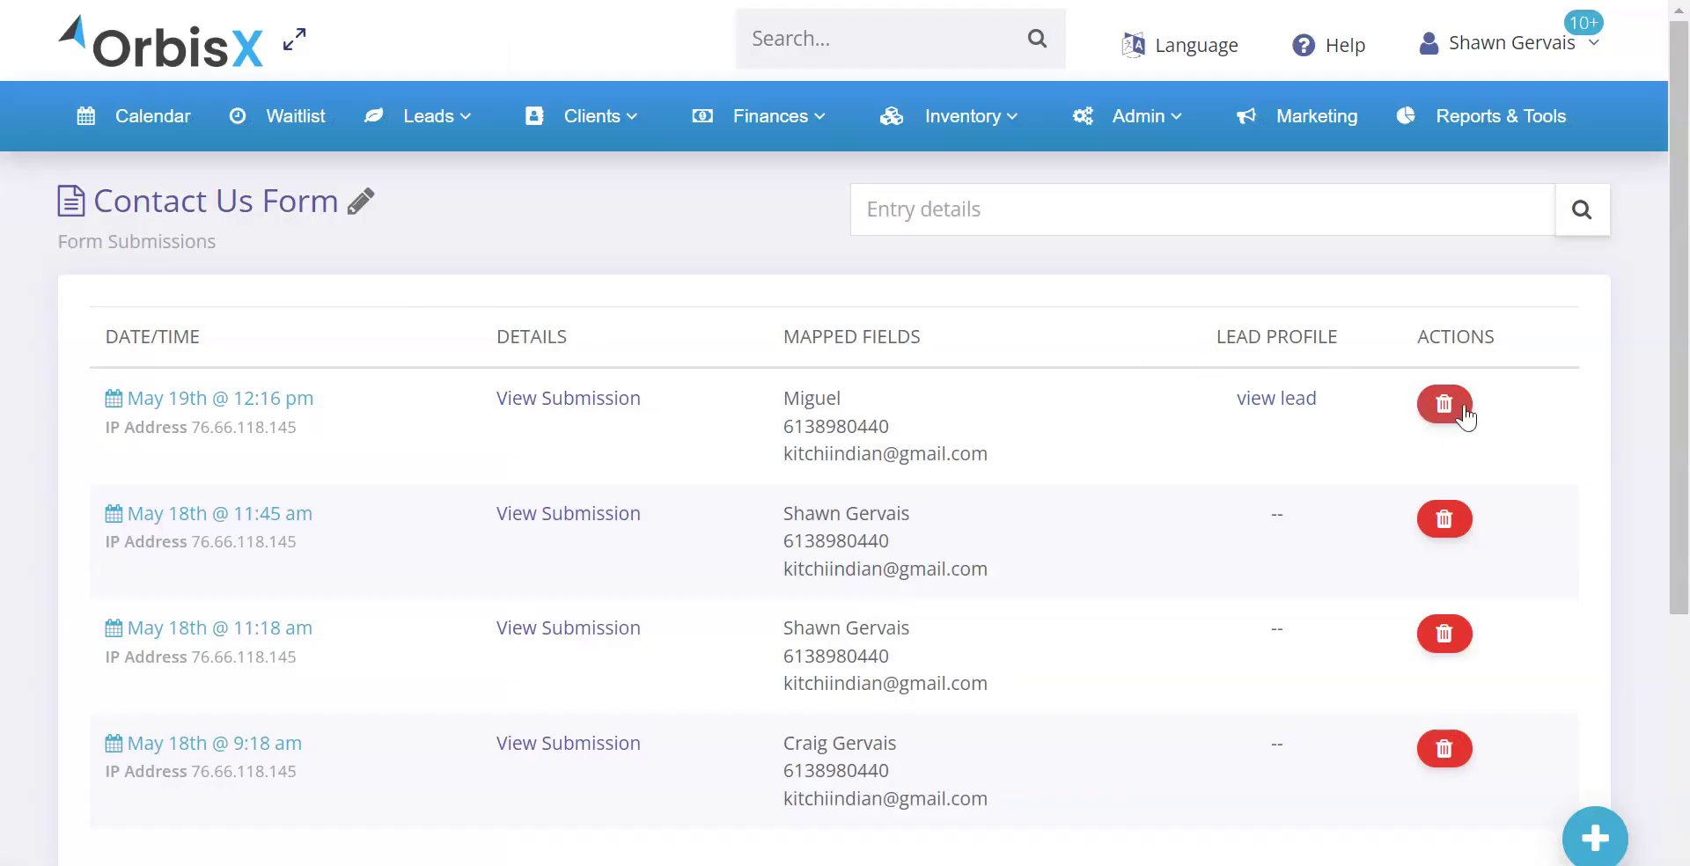
left_click(945, 216)
type("craig")
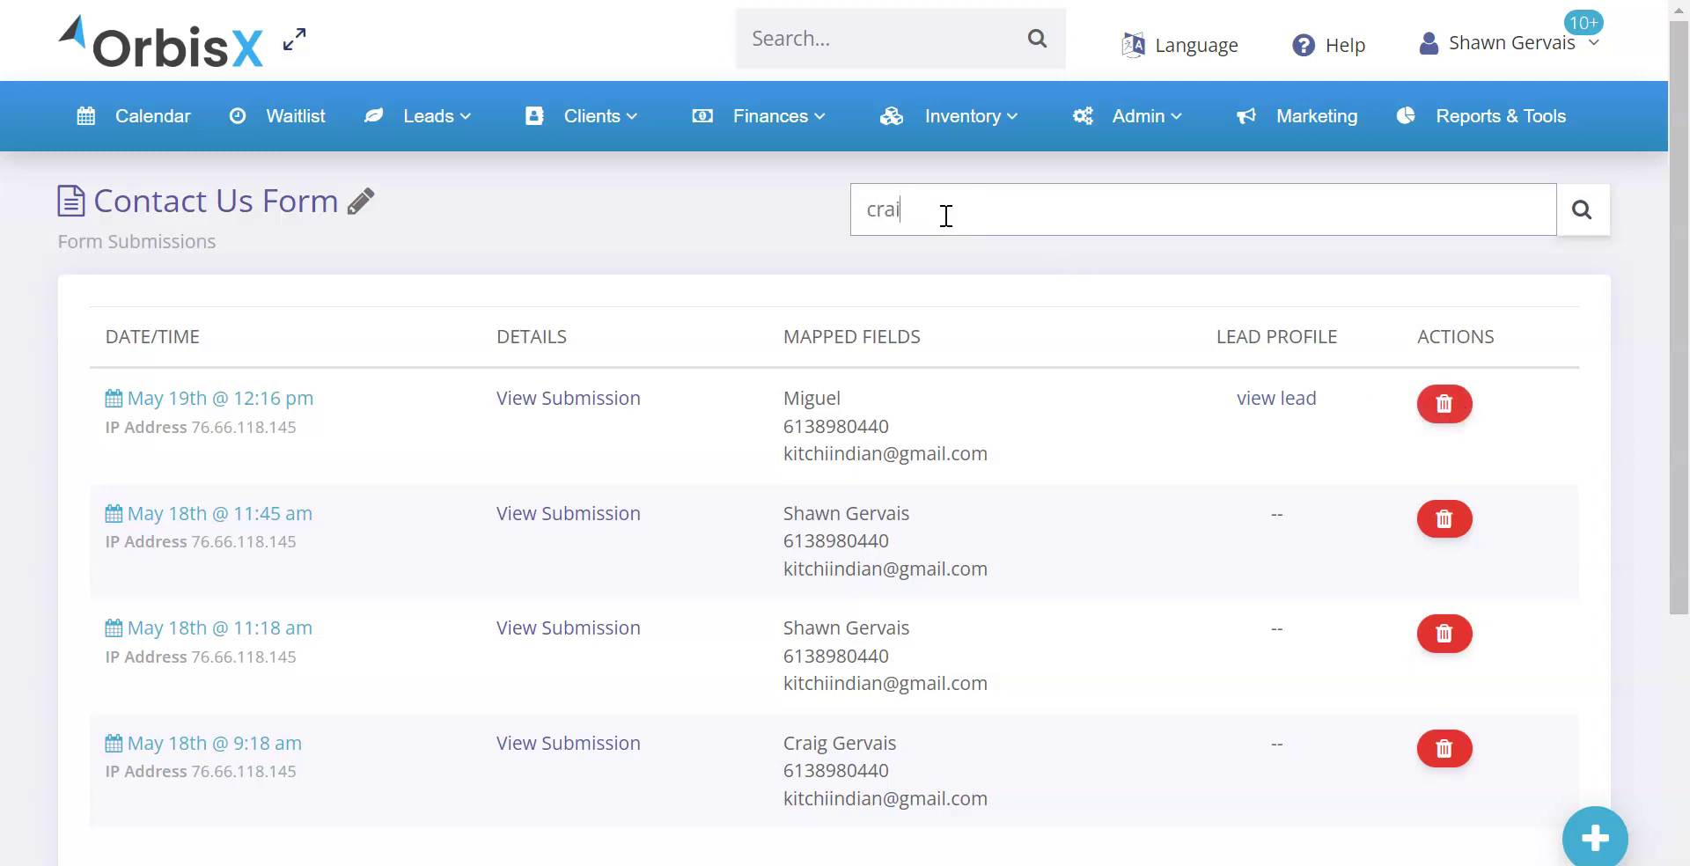
key("Return")
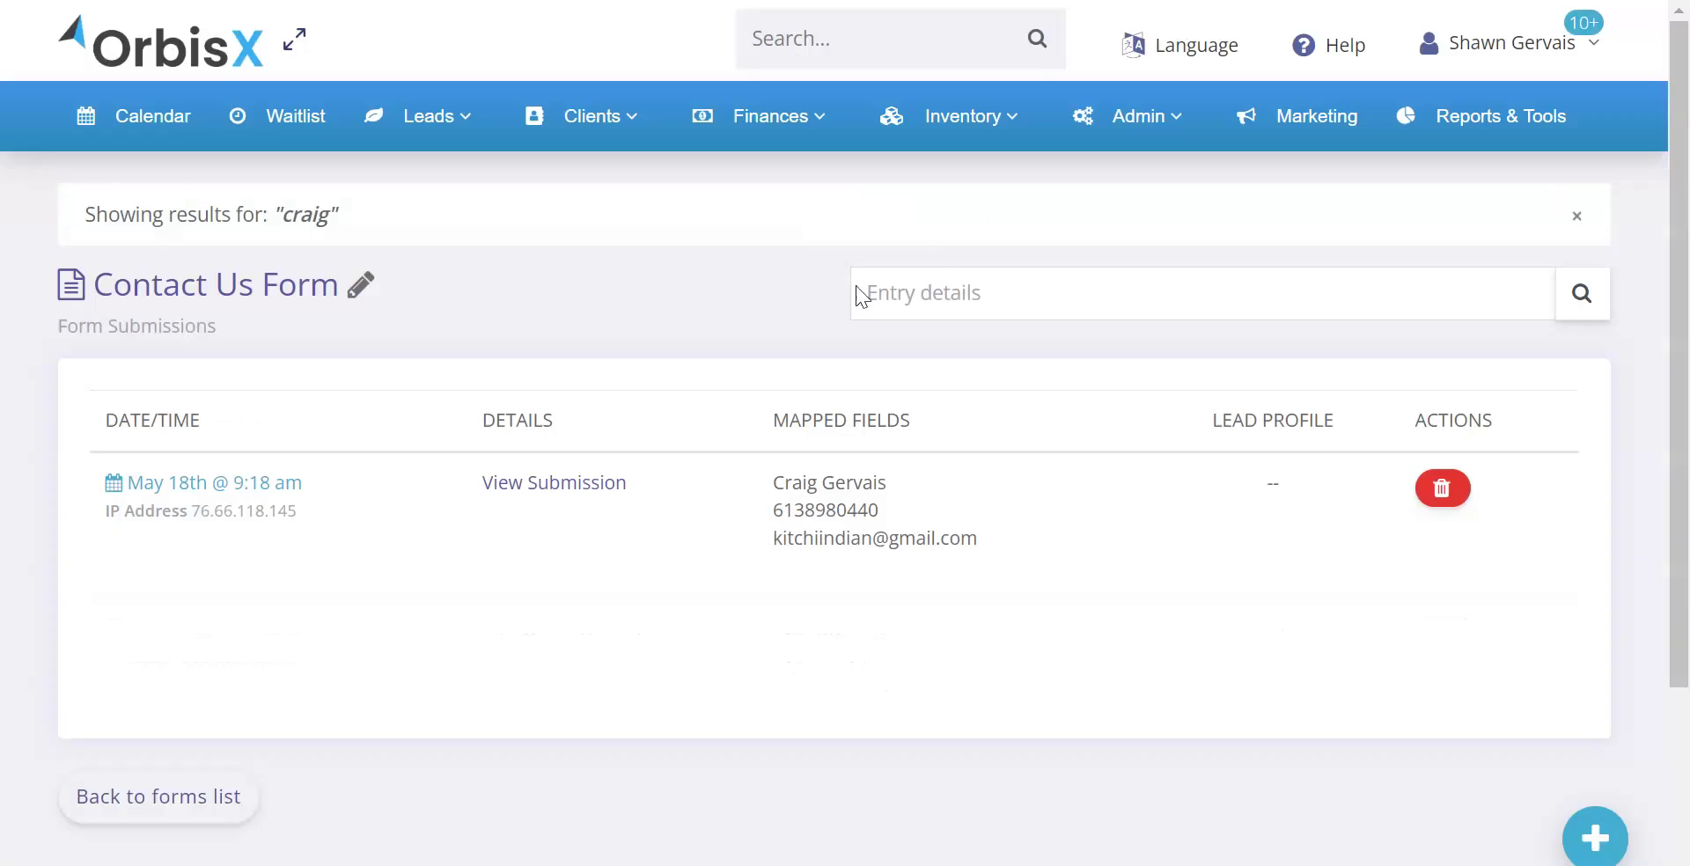
View the matching May 18th submission, then clear the search filter to list all four
left_click_drag(748, 483, 880, 483)
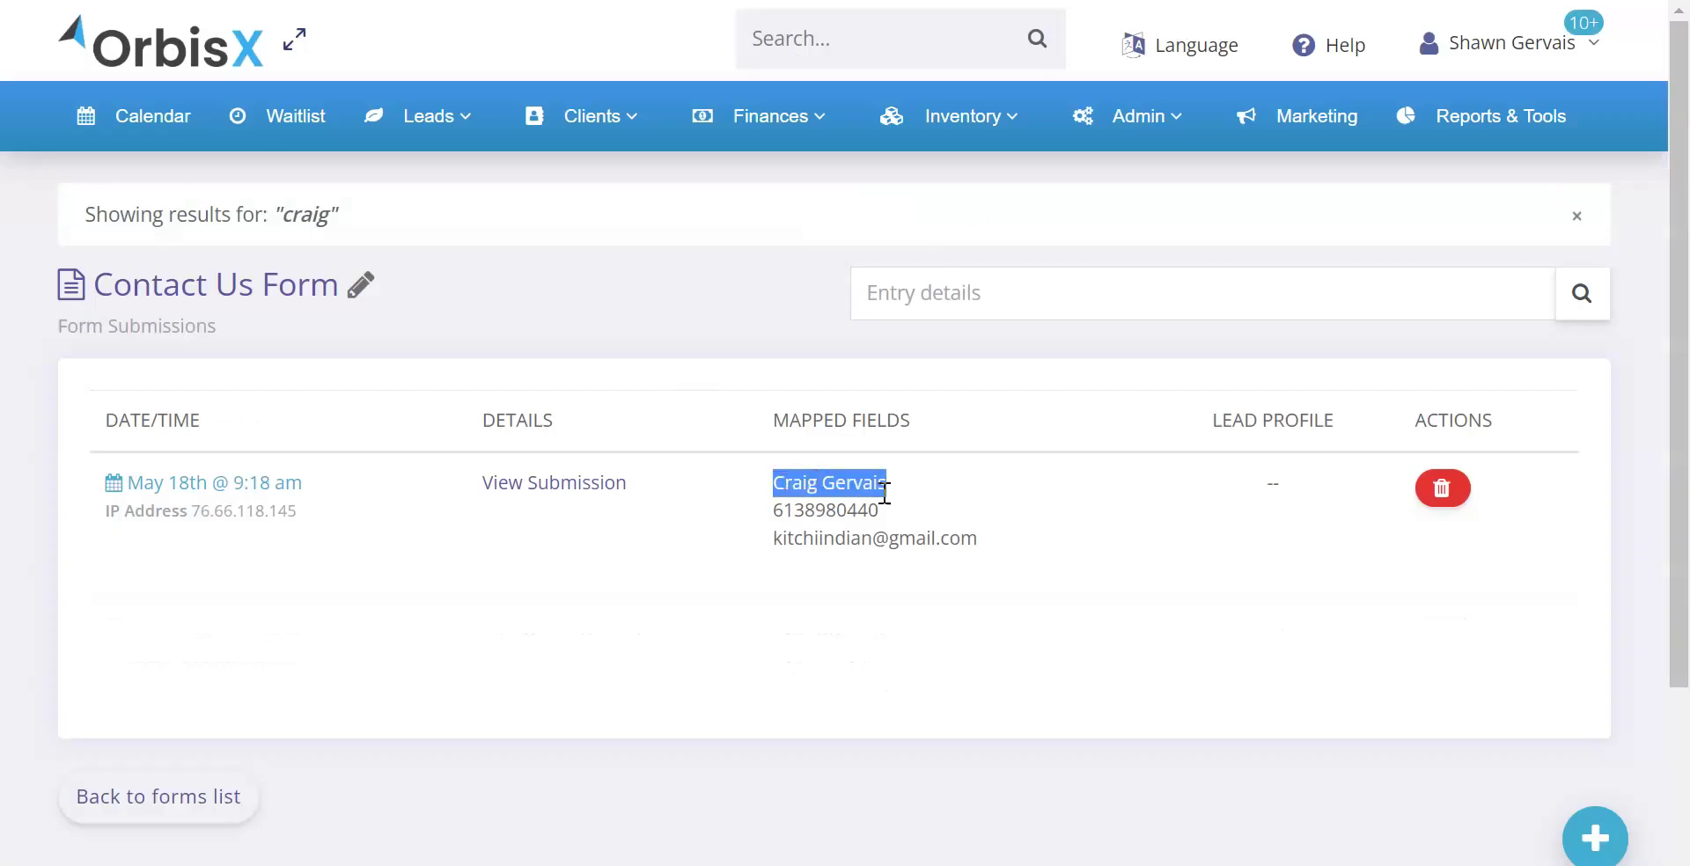
left_click(669, 486)
left_click(567, 484)
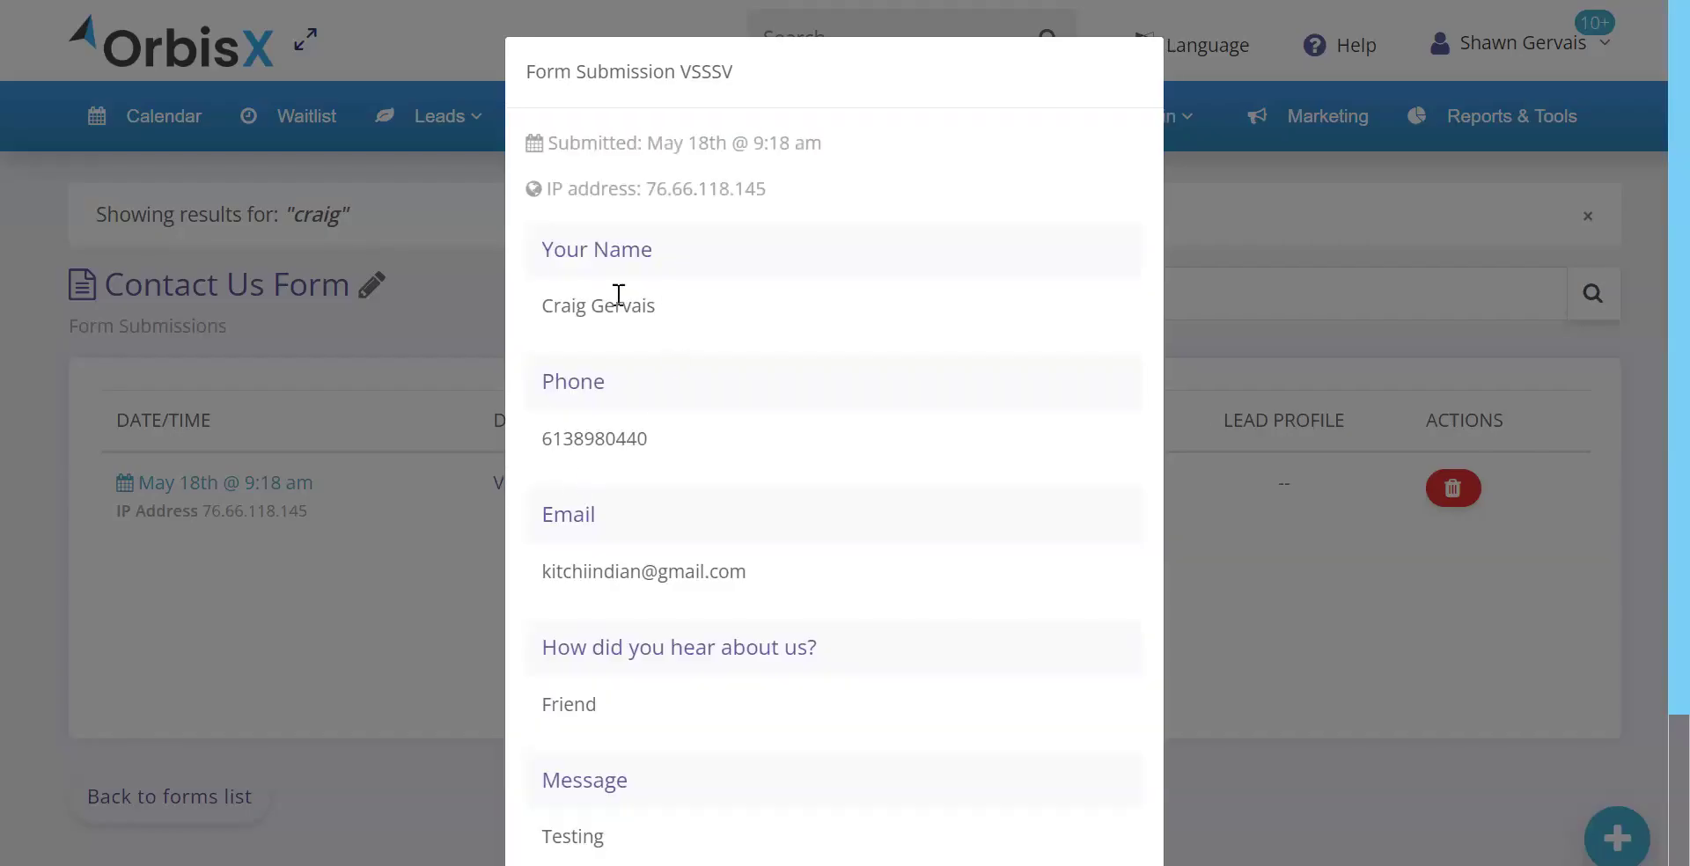
left_click_drag(578, 308, 587, 307)
left_click(1258, 354)
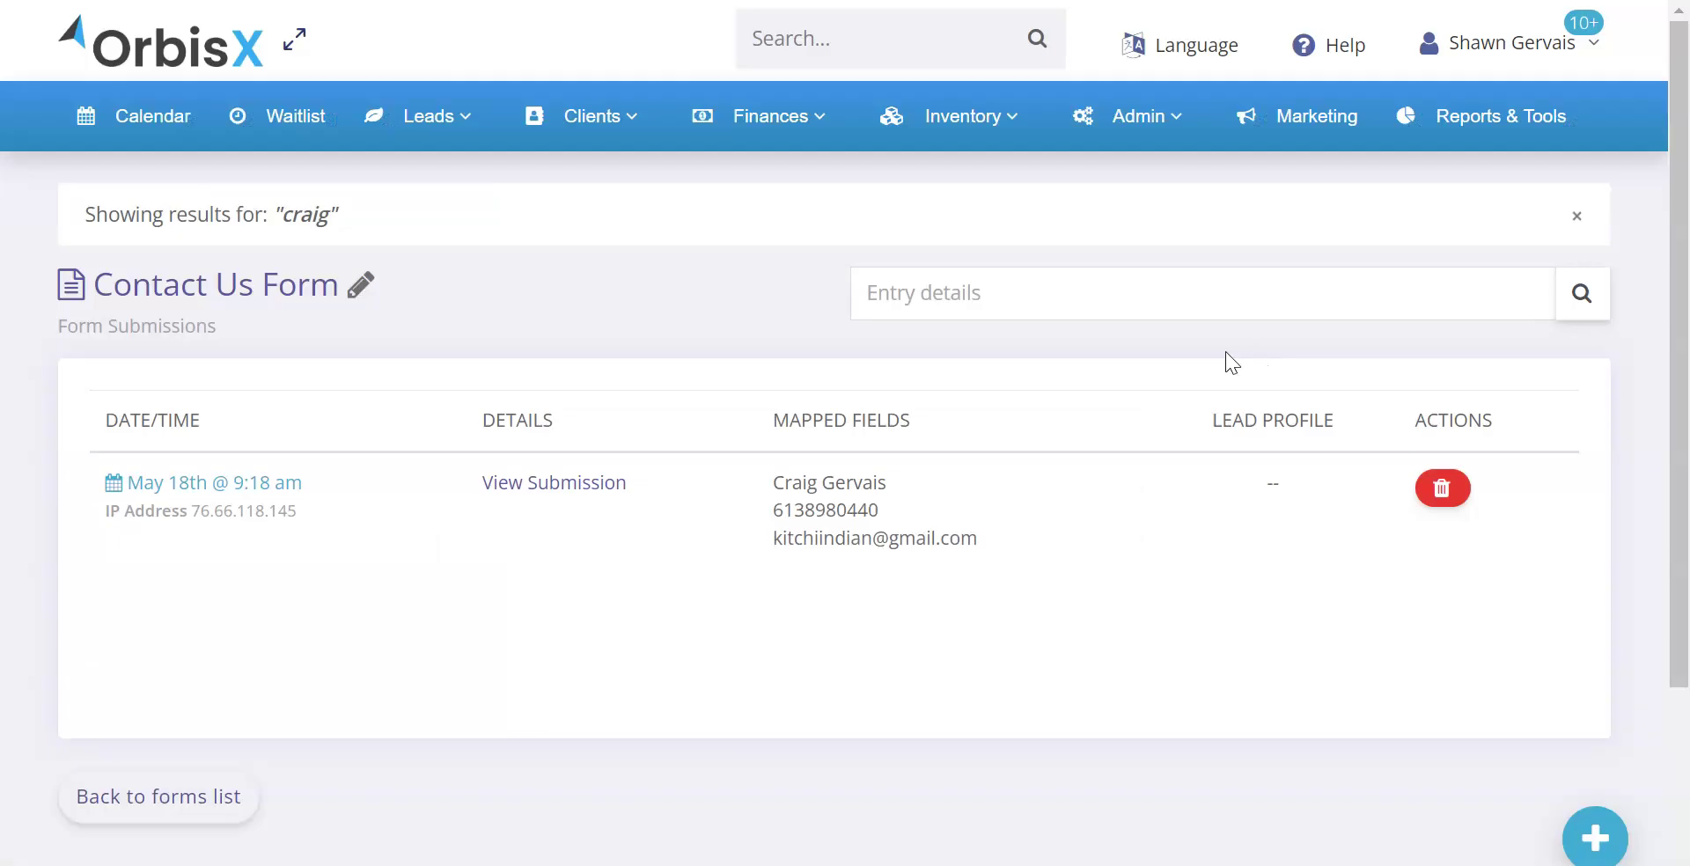
left_click(1577, 216)
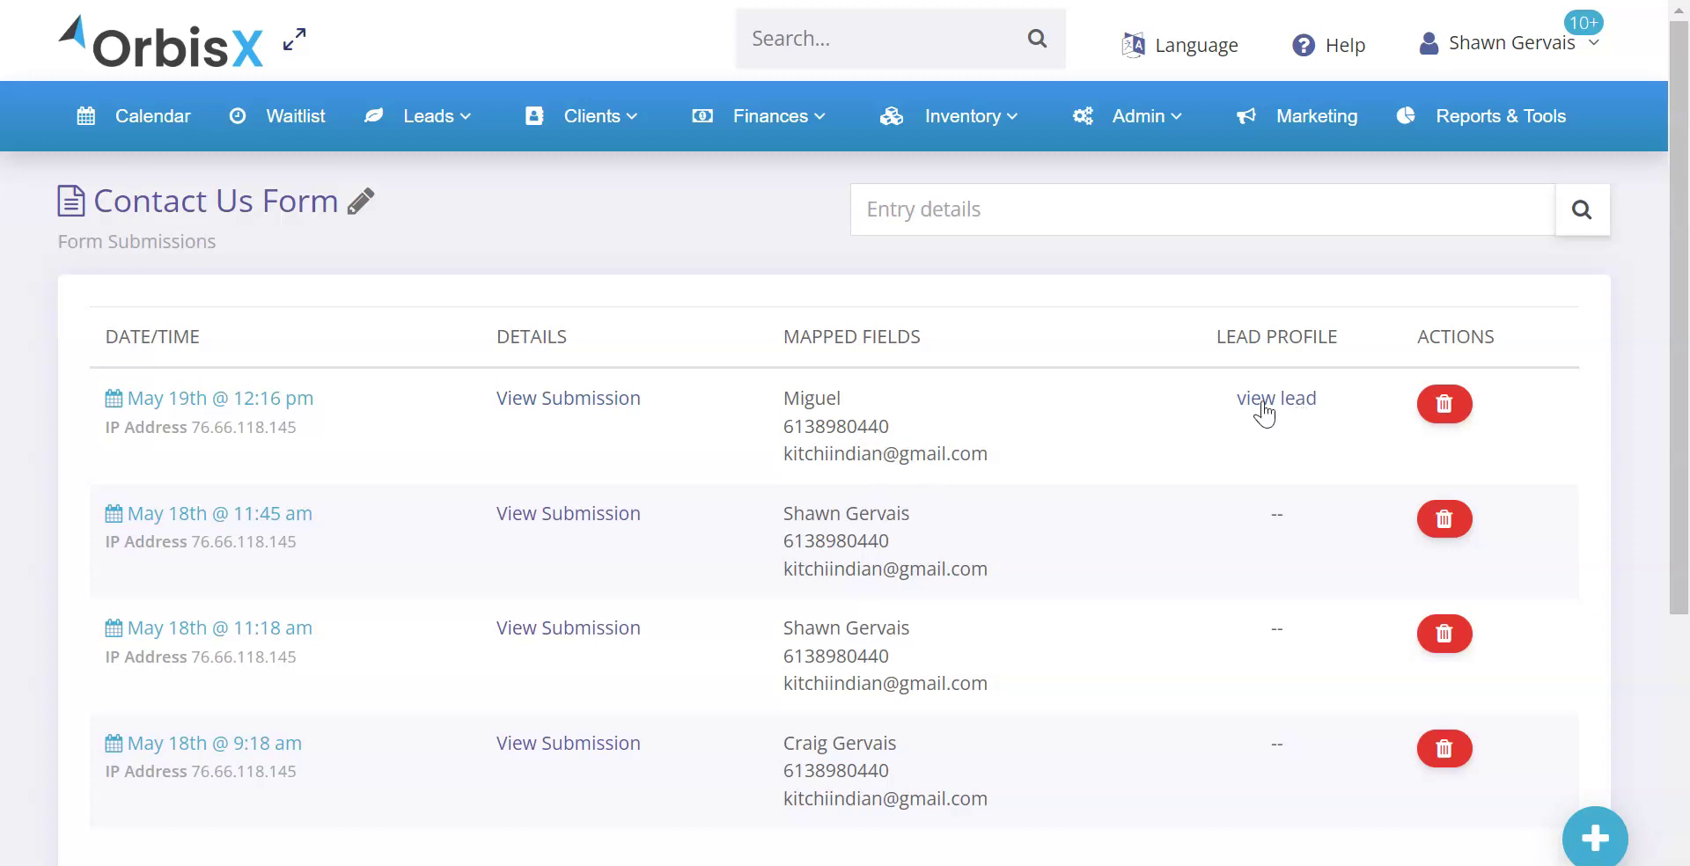
Open the newest submission's lead profile and check the note naming the Contact Us Form source
left_click(1271, 397)
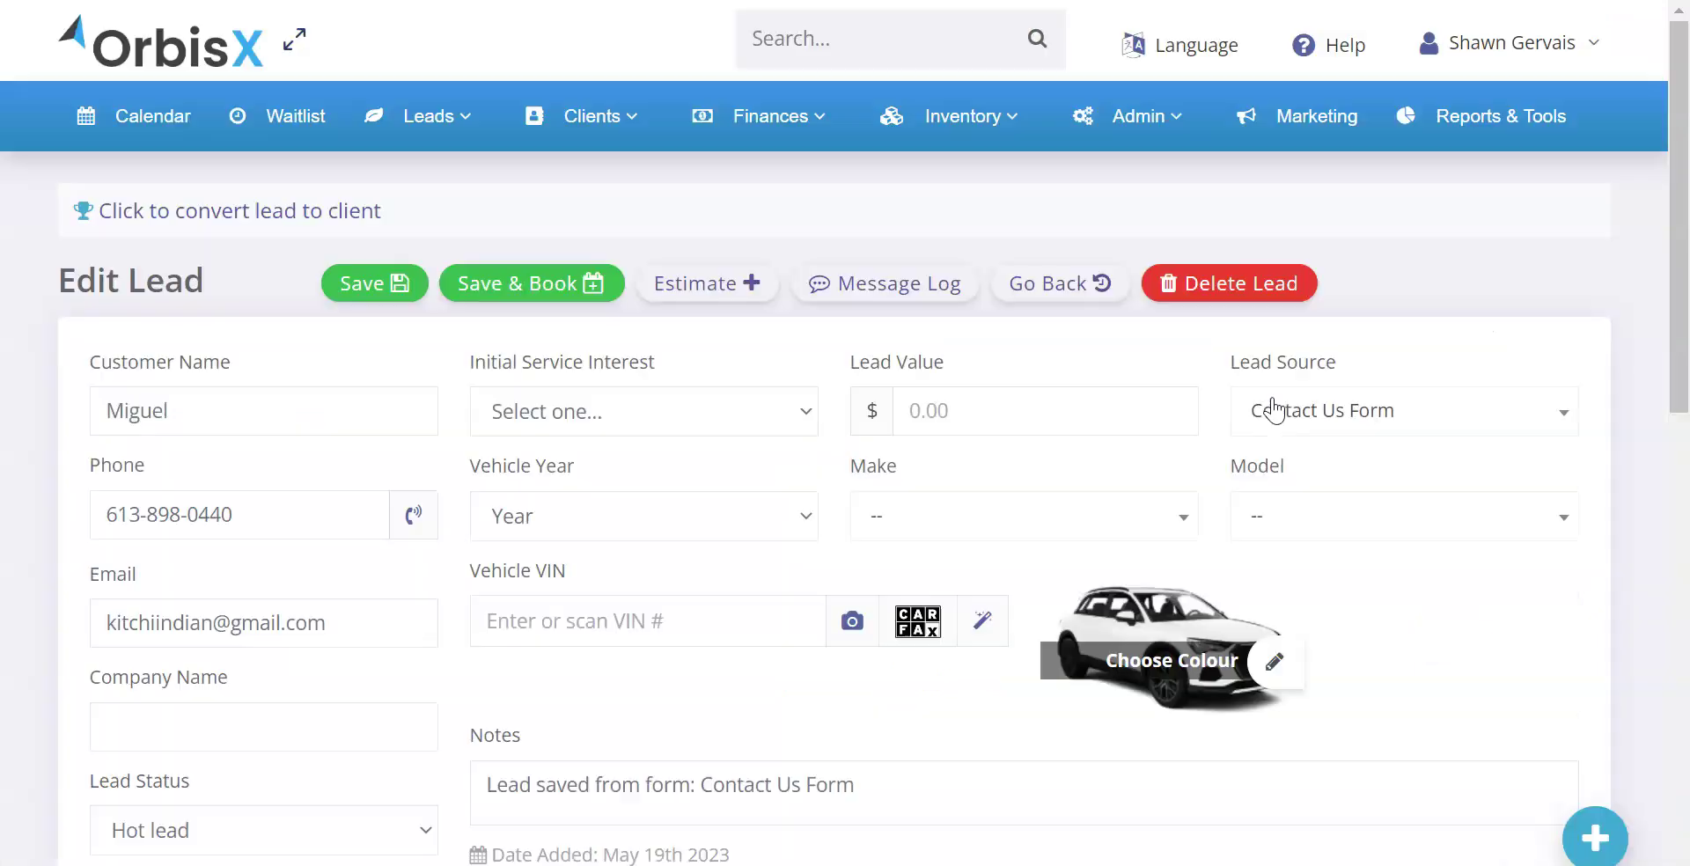
scroll(368, 372, "down", 2)
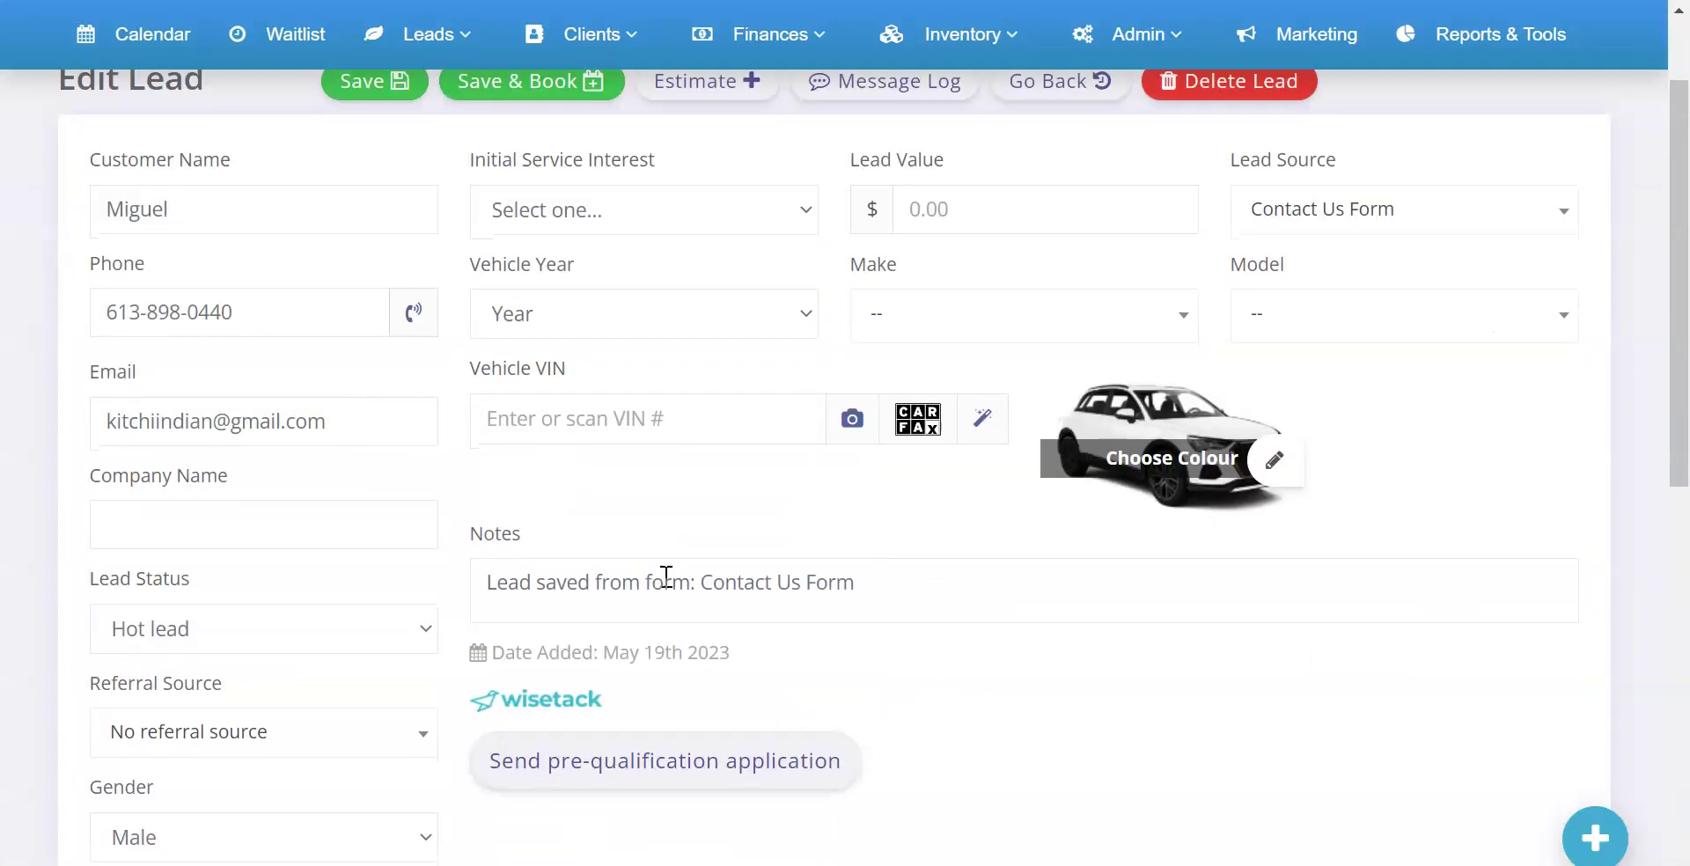
left_click_drag(887, 581, 446, 611)
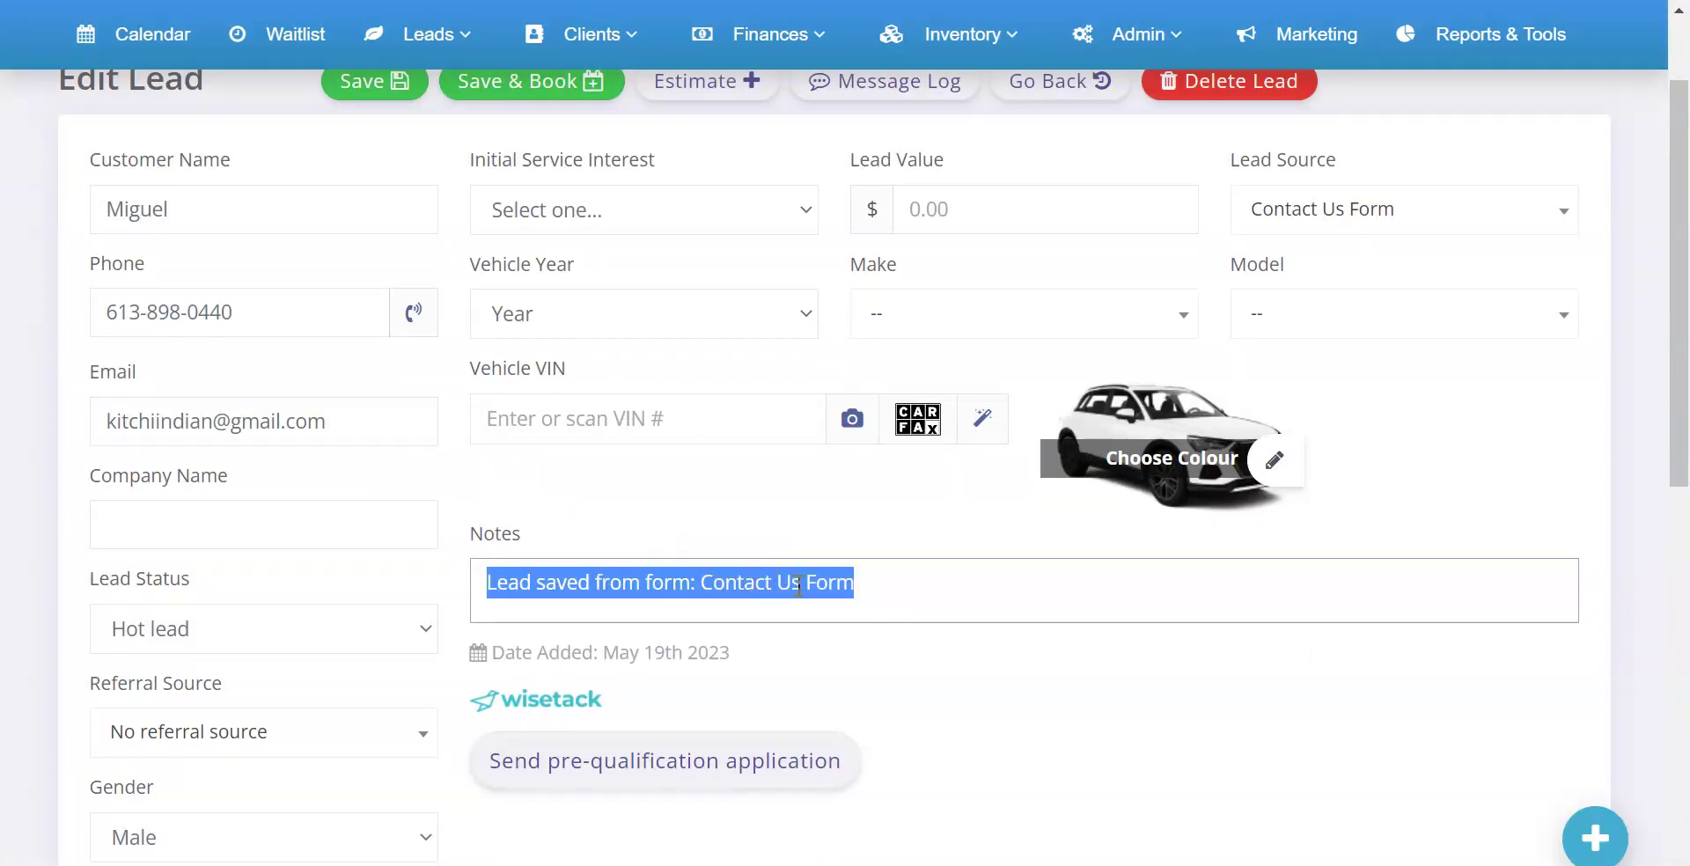
left_click(879, 586)
Expand the lead's Tags & Labels section to confirm the Contact Us Form tag
scroll(431, 658, "down", 4)
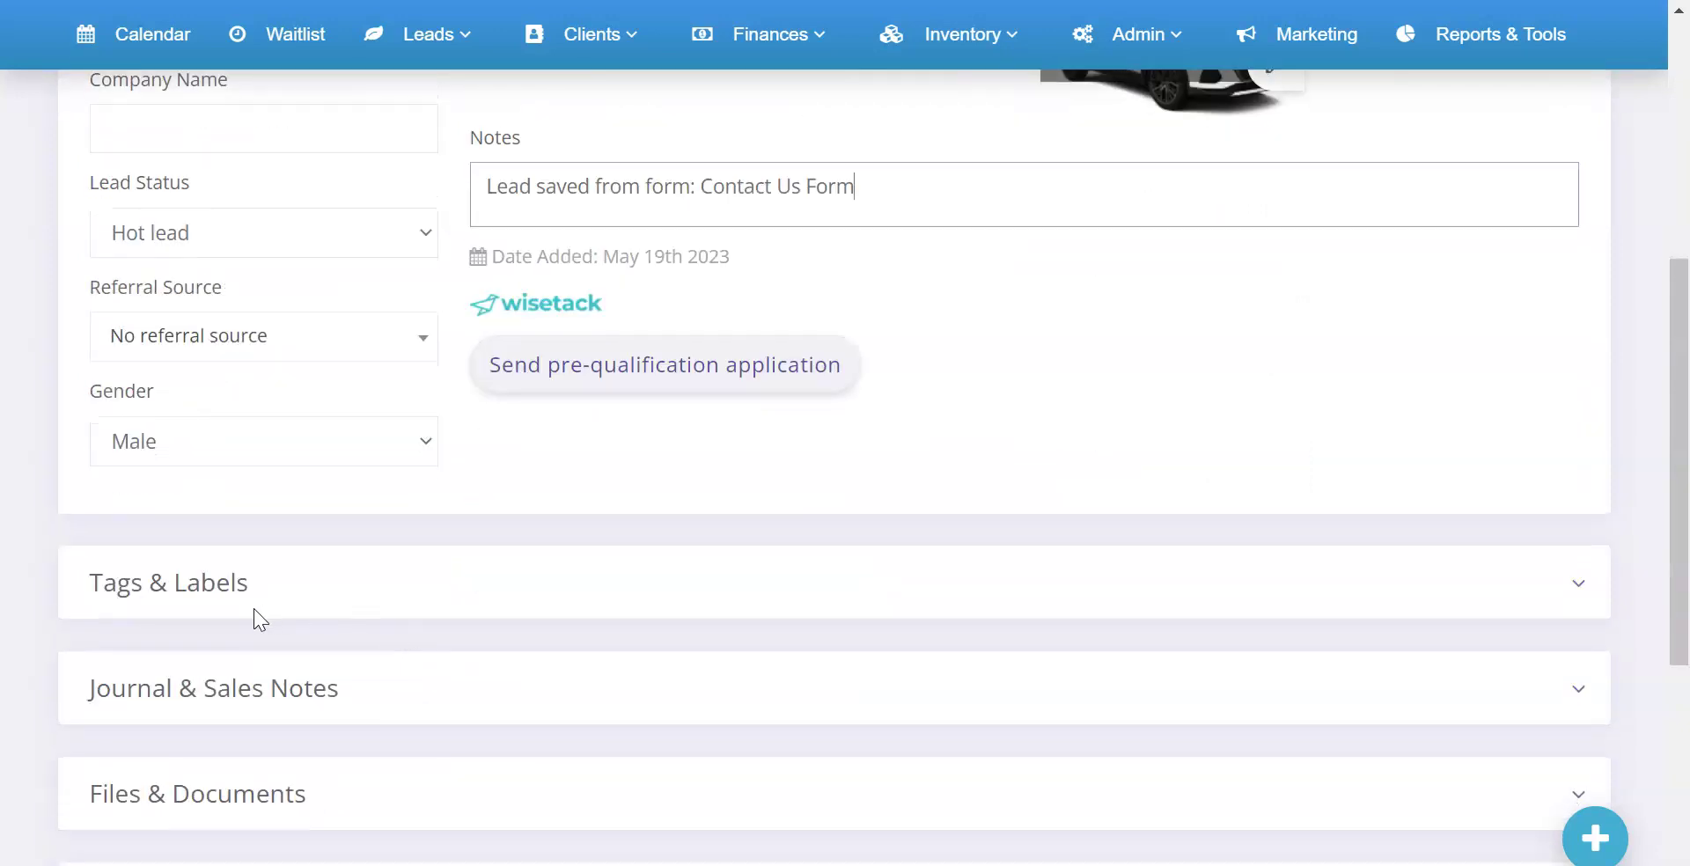
left_click(315, 597)
scroll(377, 603, "down", 1)
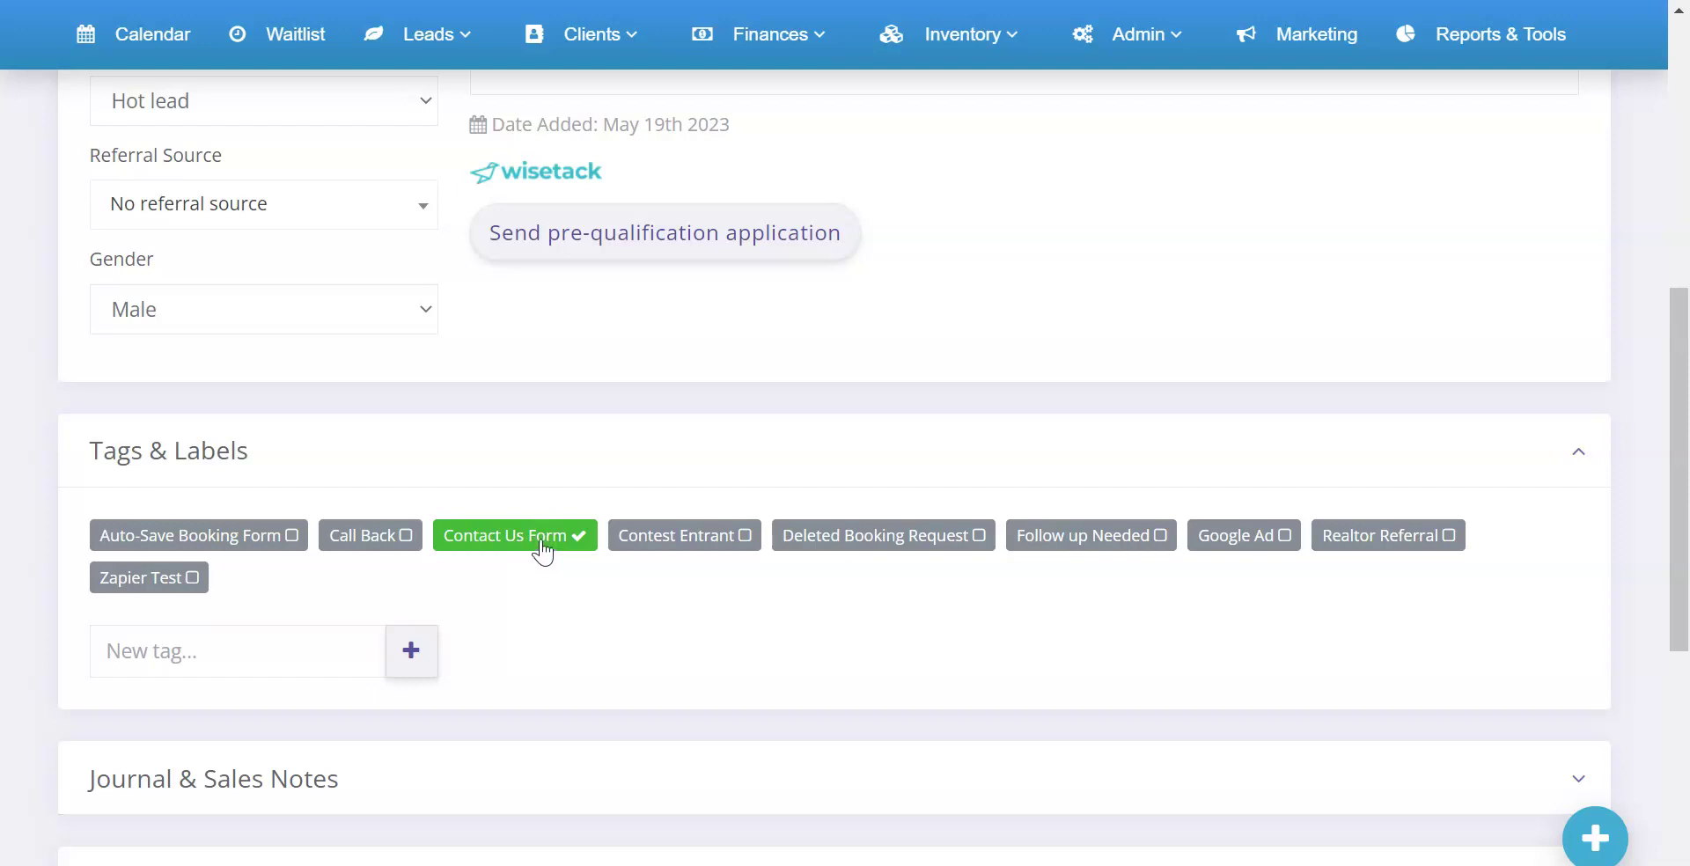
left_click(533, 472)
scroll(533, 471, "up", 3)
scroll(533, 484, "up", 5)
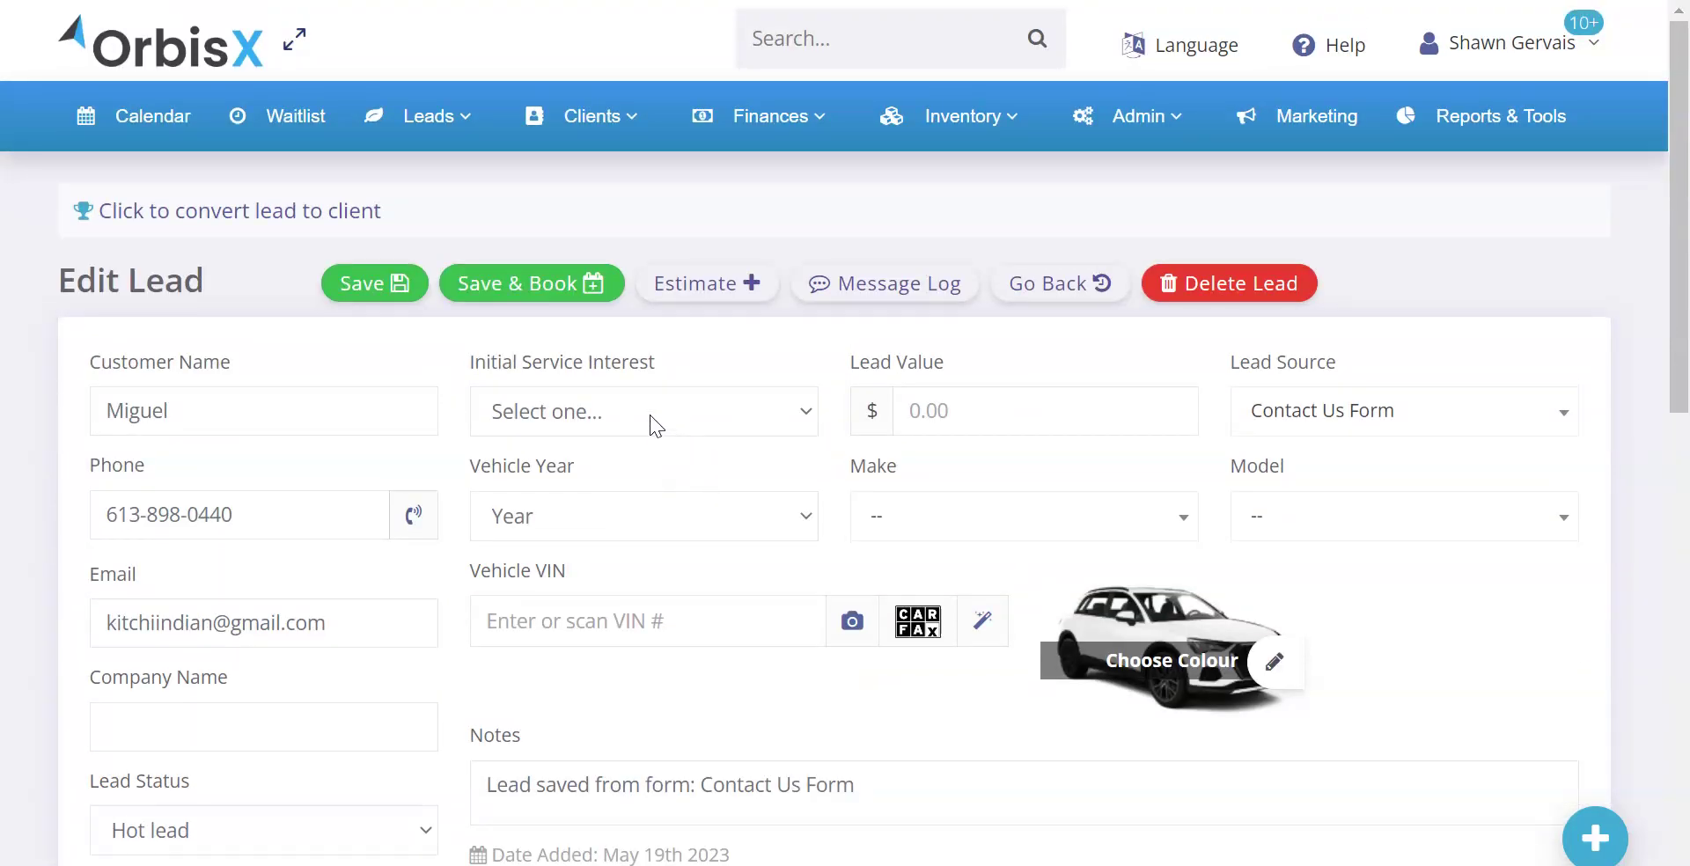
scroll(651, 425, "down", 10)
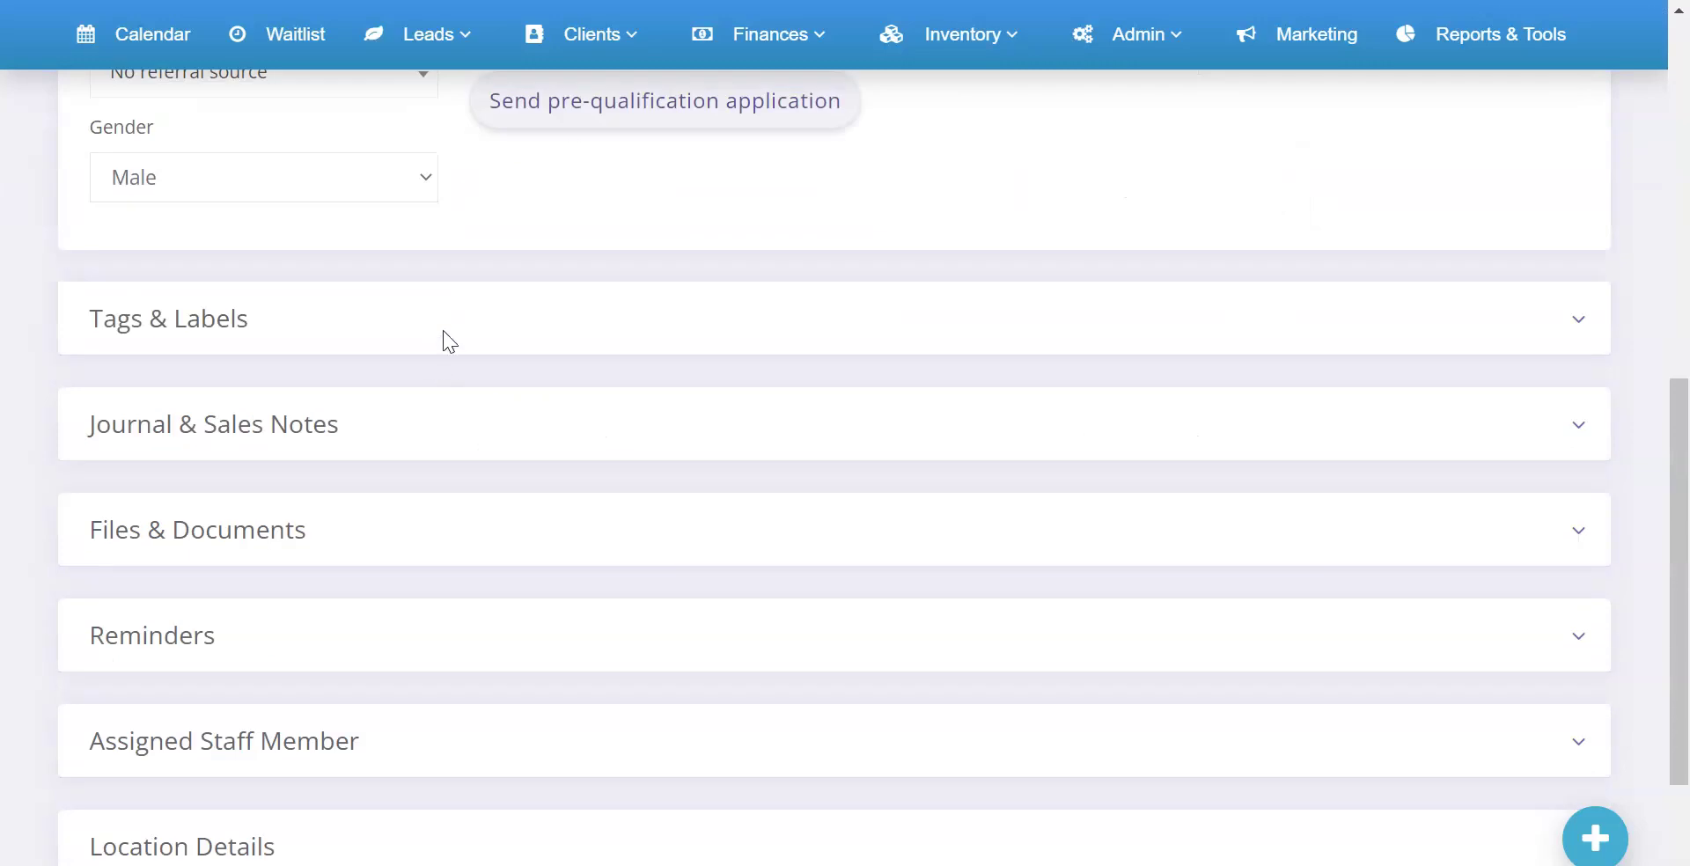
left_click(444, 331)
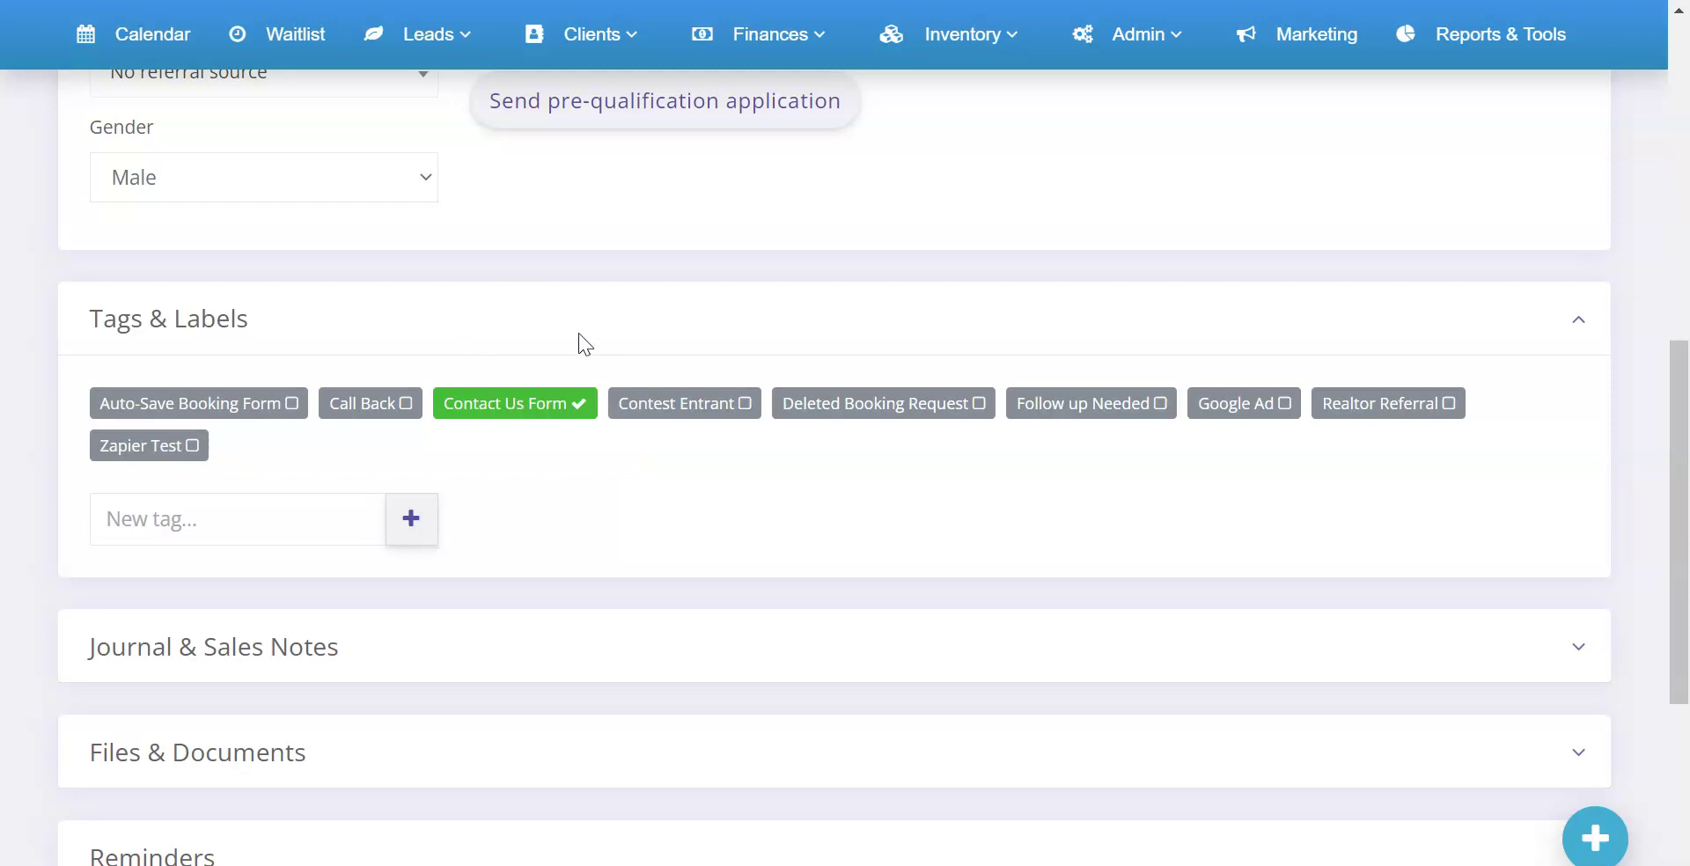
scroll(676, 350, "up", 1)
scroll(676, 350, "up", 8)
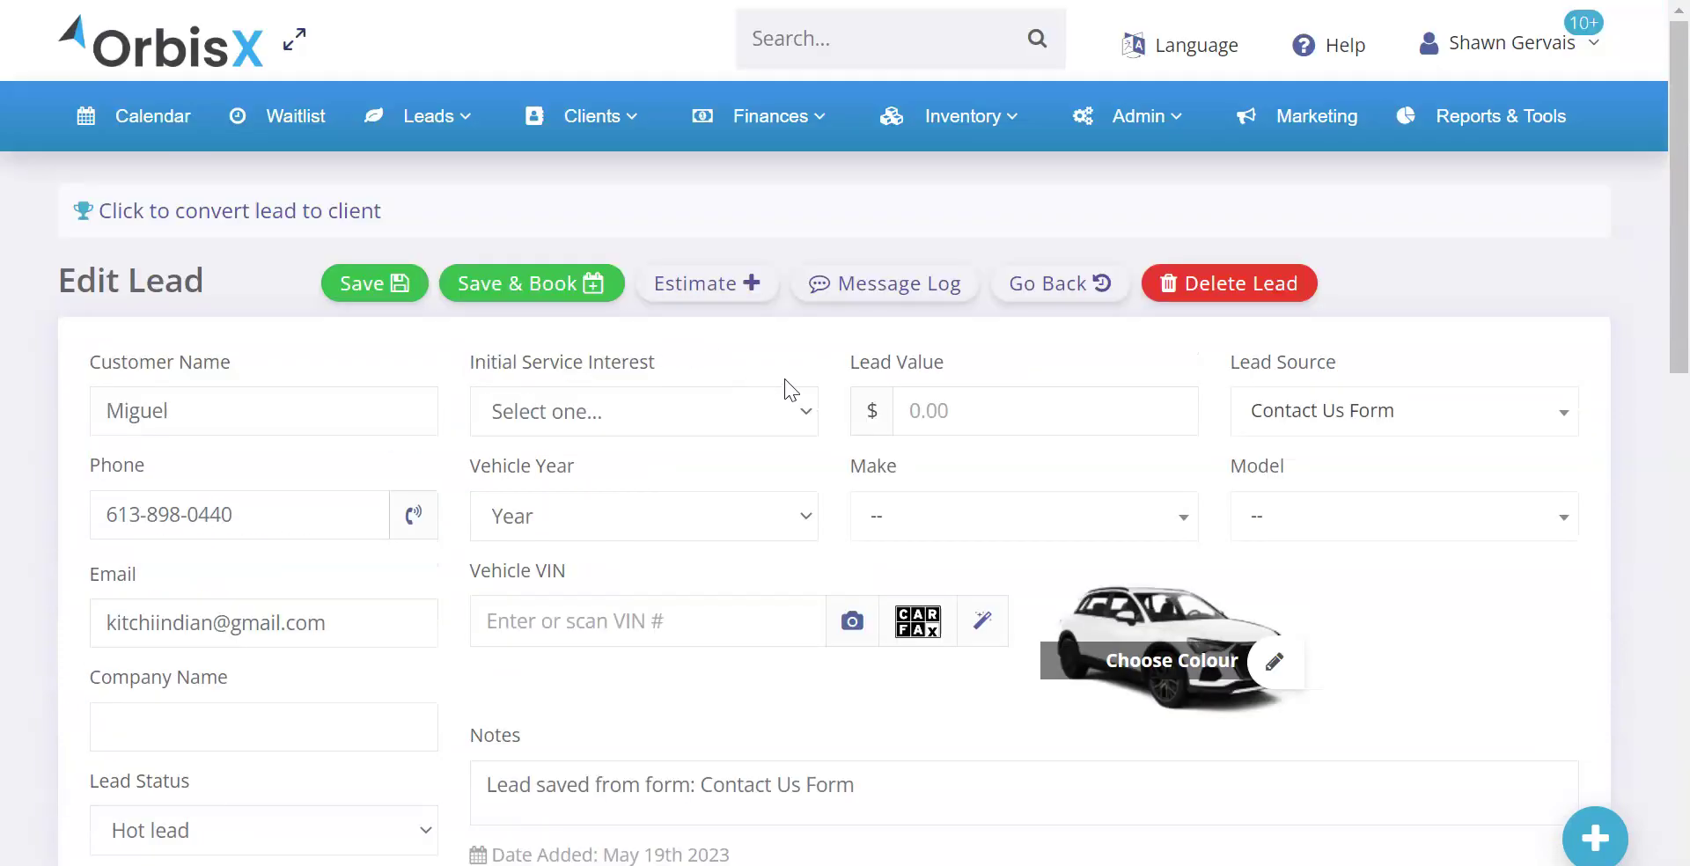
right_click(1319, 117)
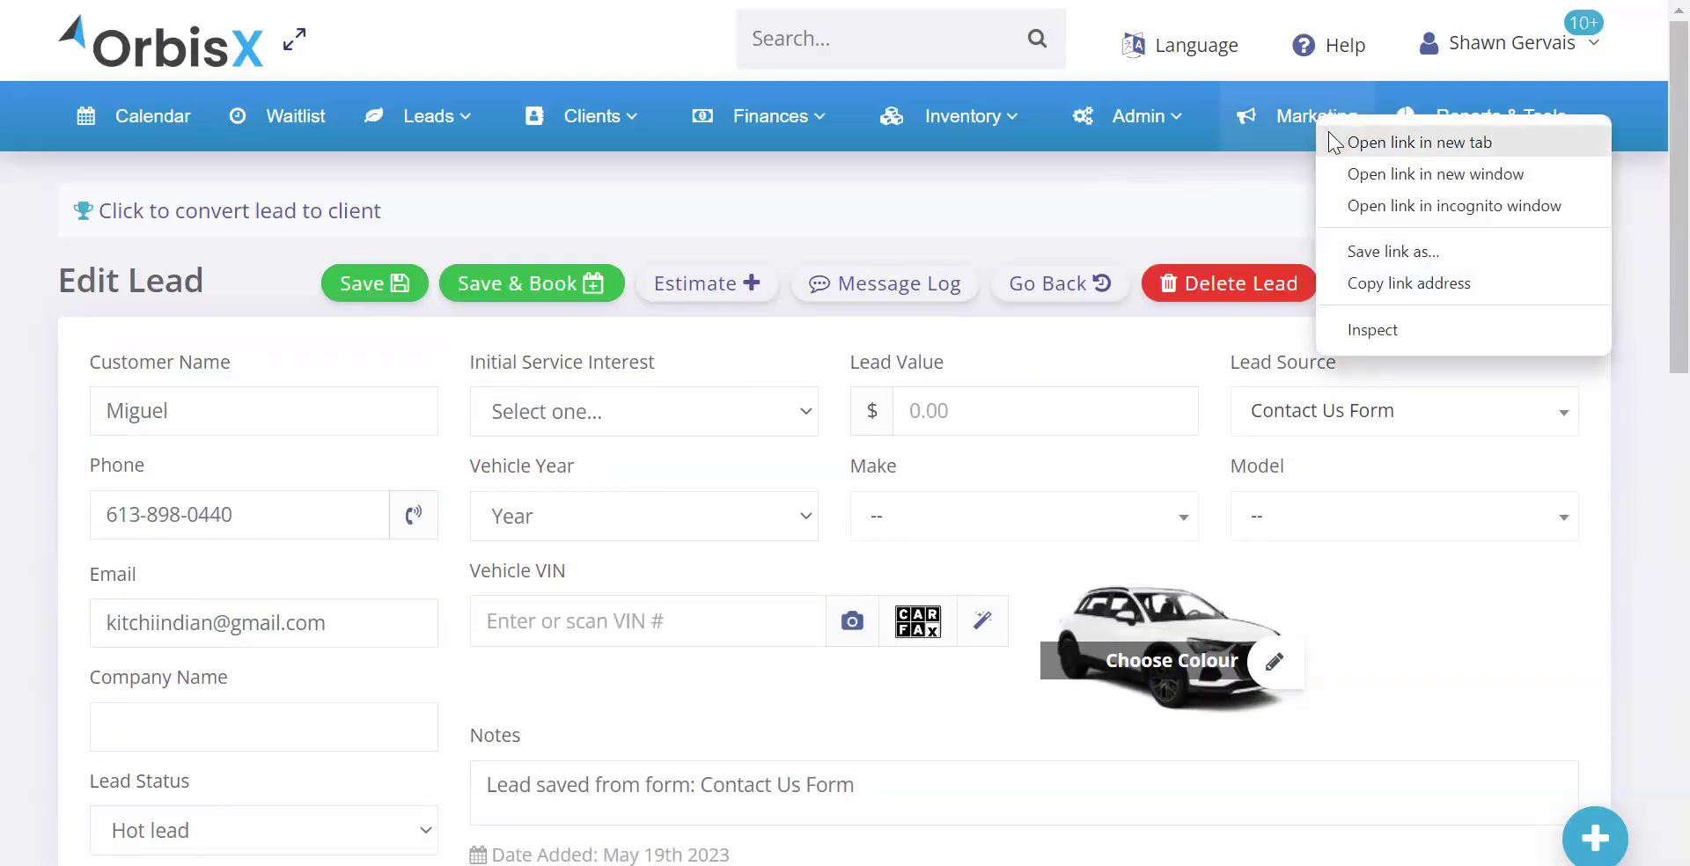
Go to Marketing's Lead Follow-up Rules & Automation and expand Create a New Rule
key("Escape")
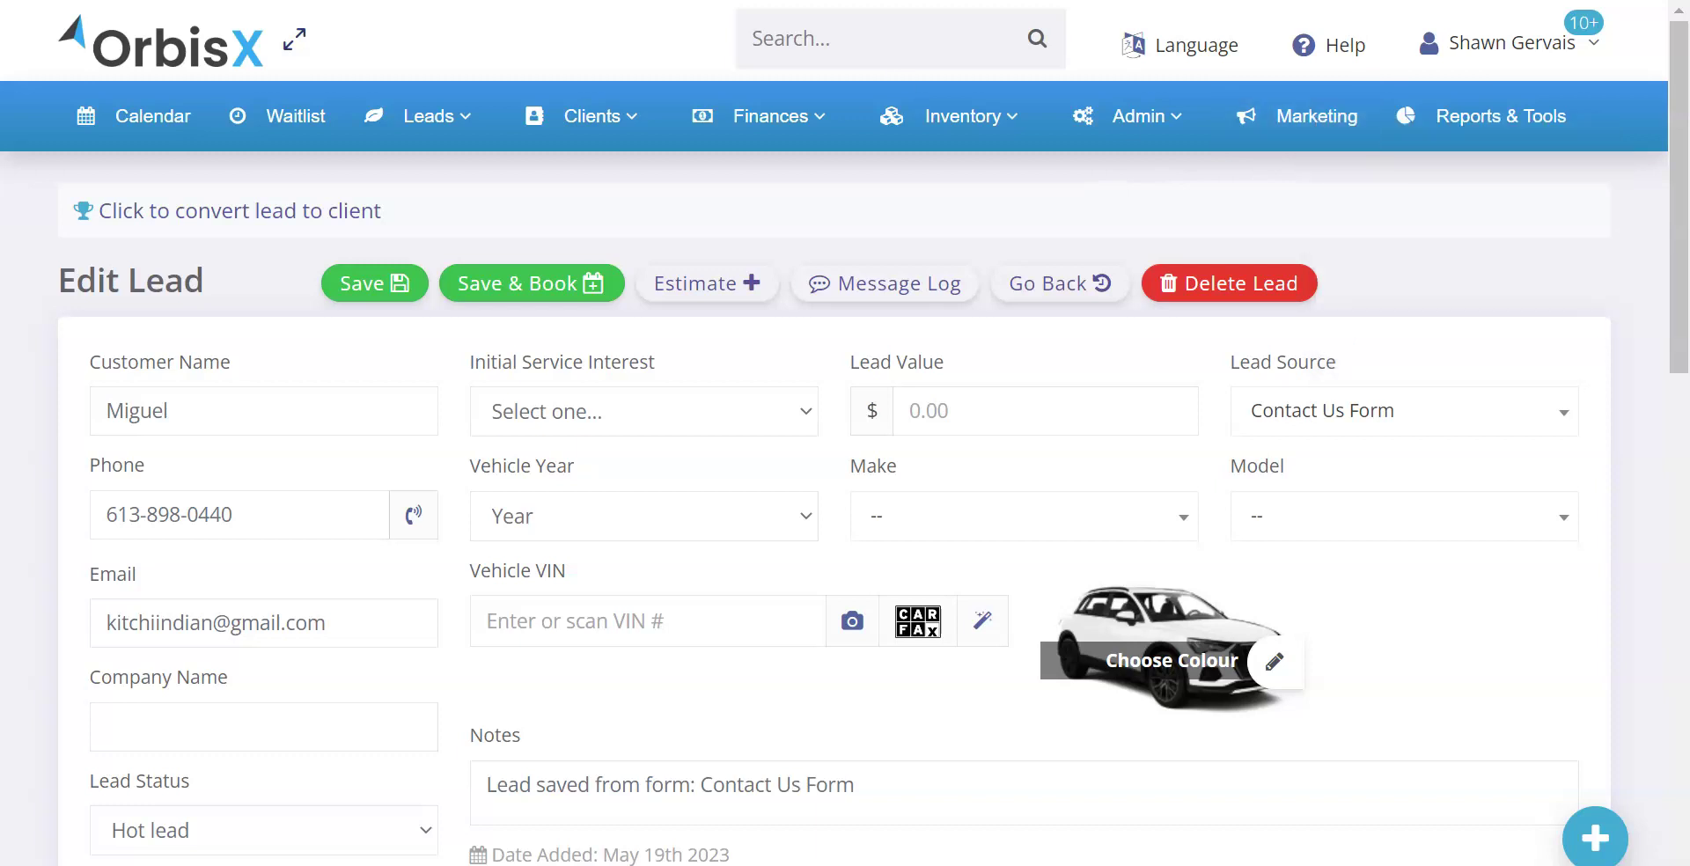
left_click(1334, 132)
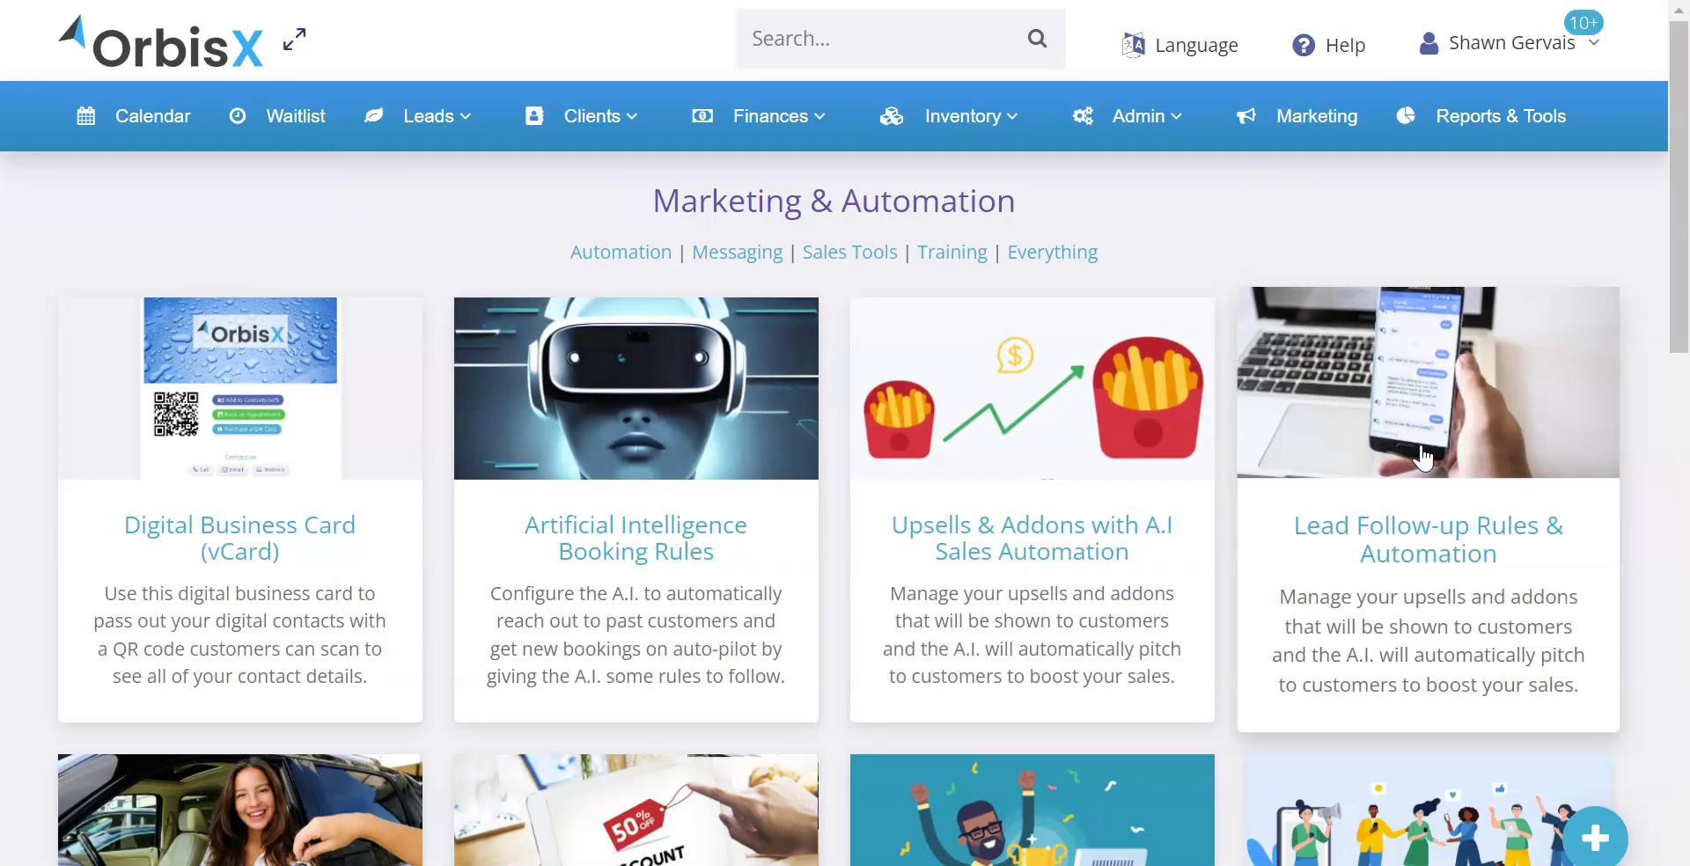
left_click(1338, 363)
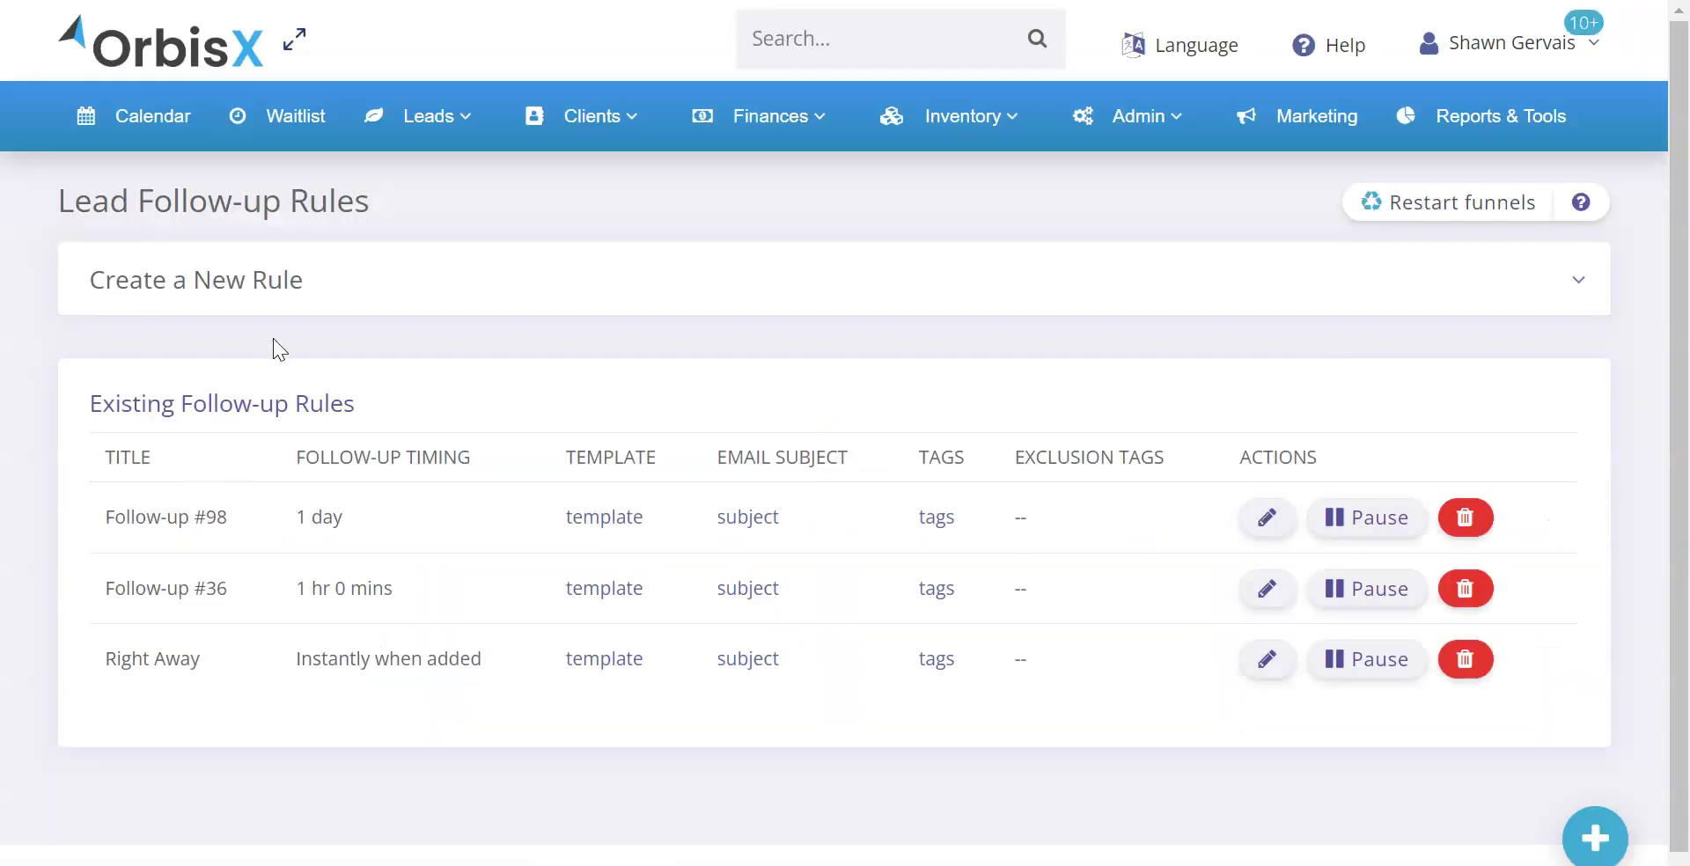
left_click(294, 281)
left_click(287, 403)
Target the rule at Contact Us Form-tagged leads and set follow-up timing to After 4 days
scroll(298, 480, "down", 2)
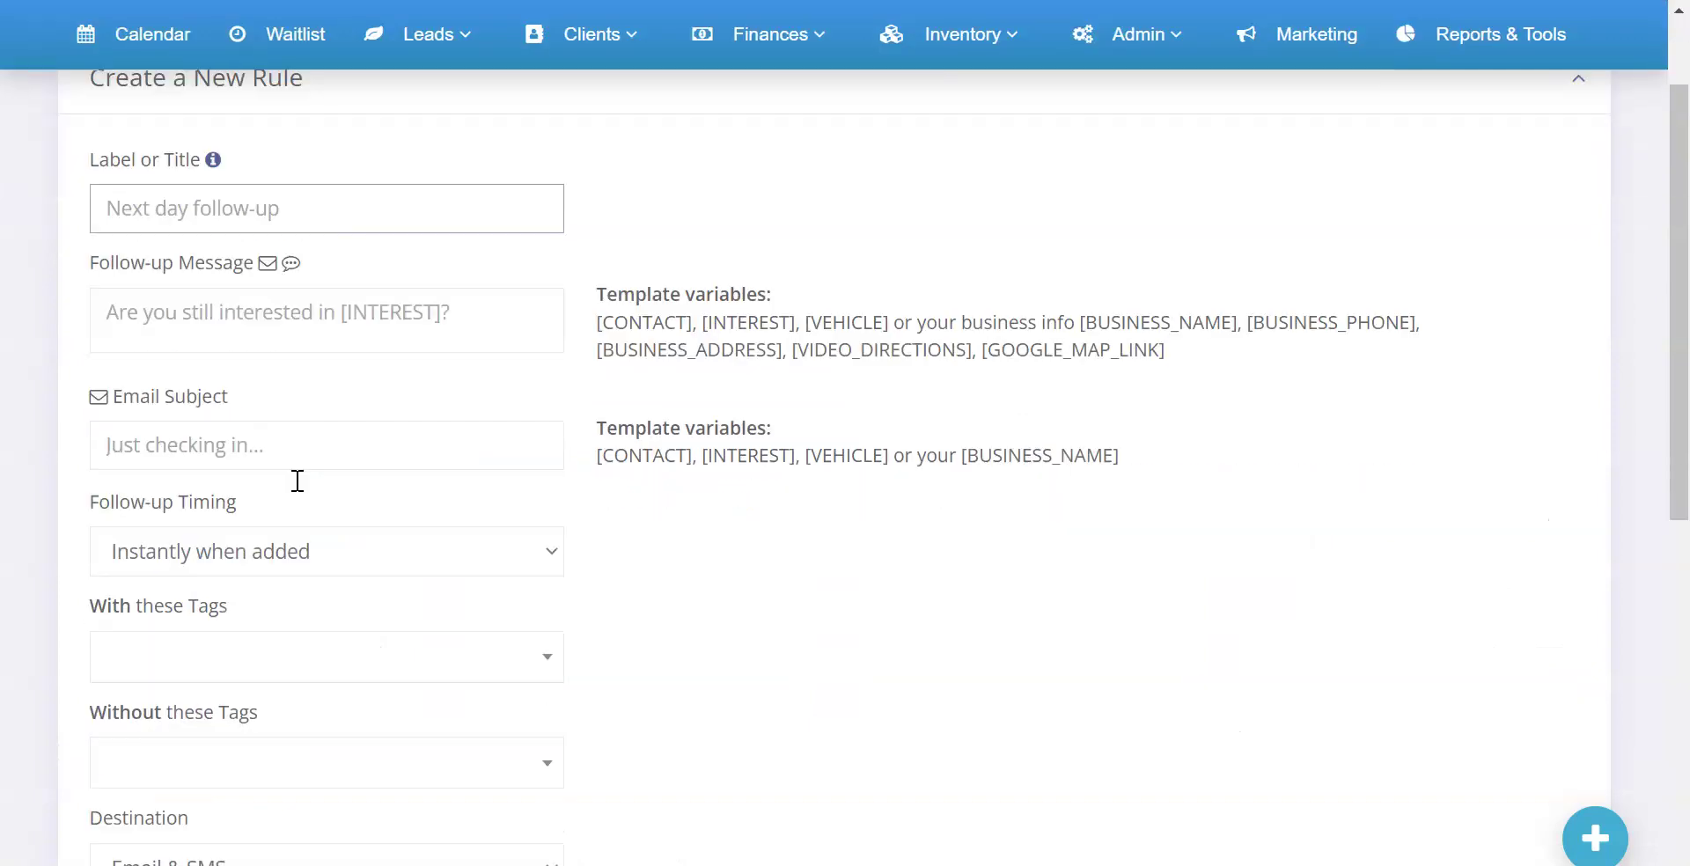
scroll(297, 481, "down", 3)
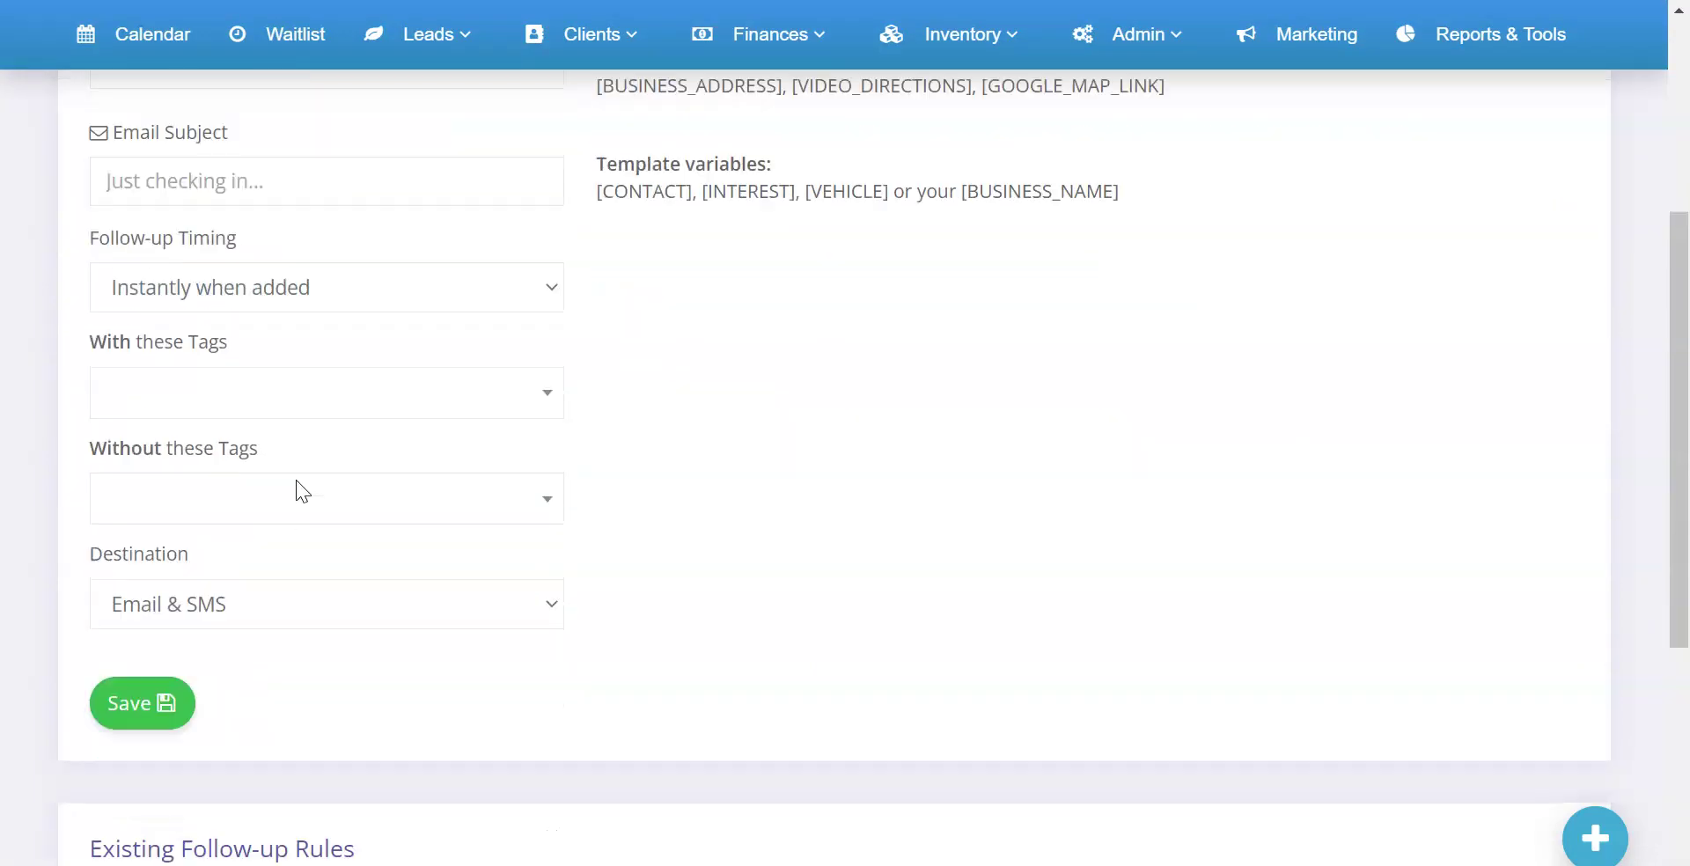
left_click(179, 391)
left_click(150, 613)
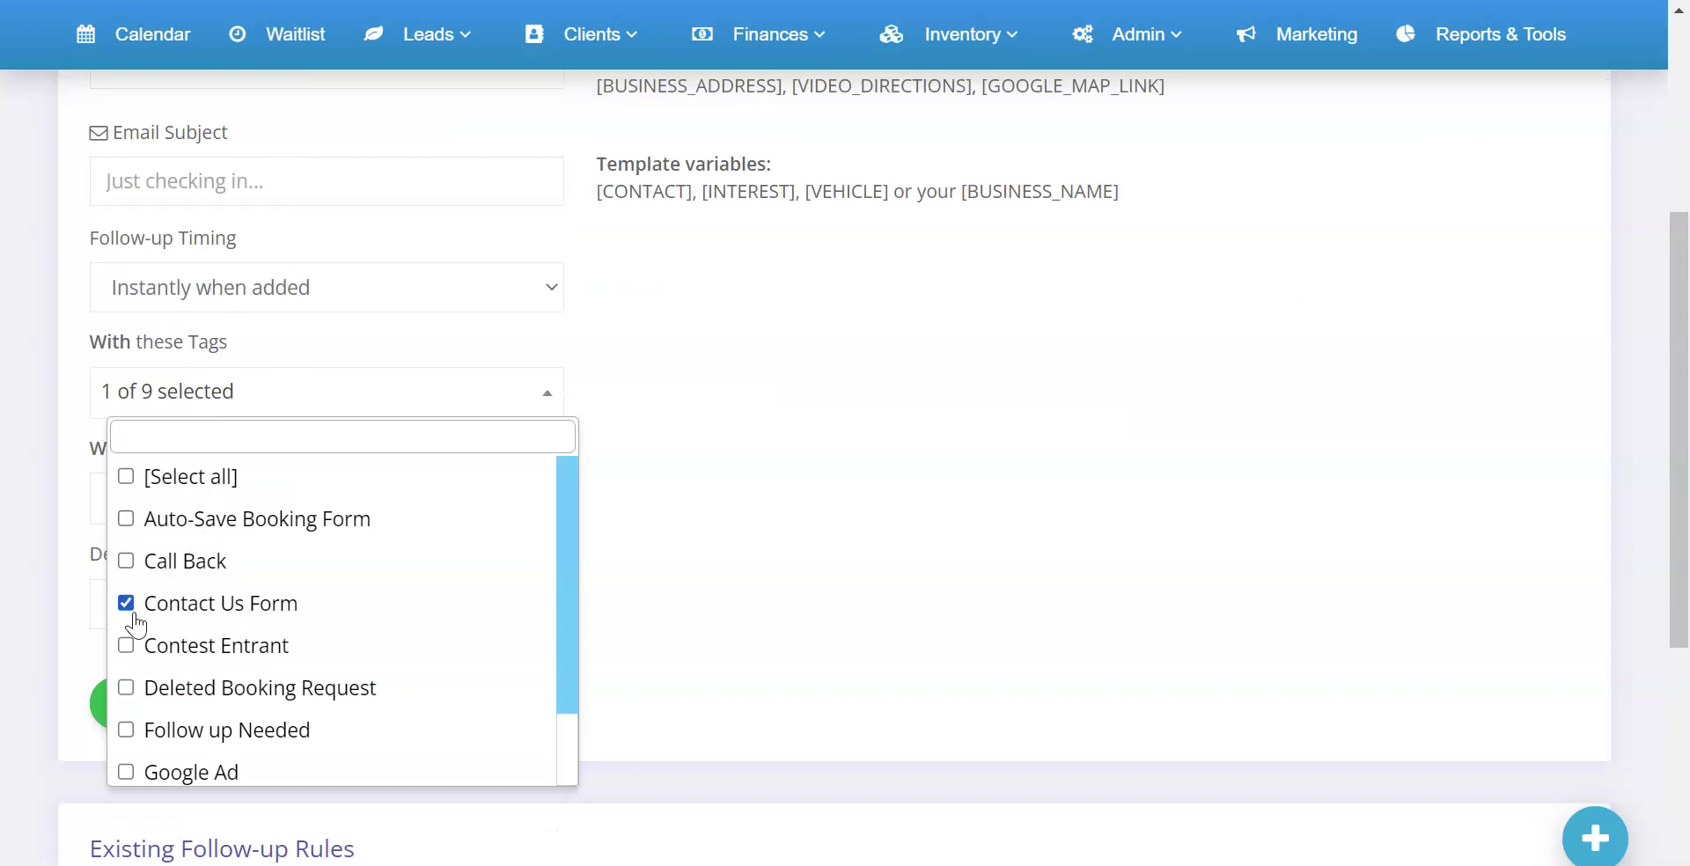
left_click(772, 490)
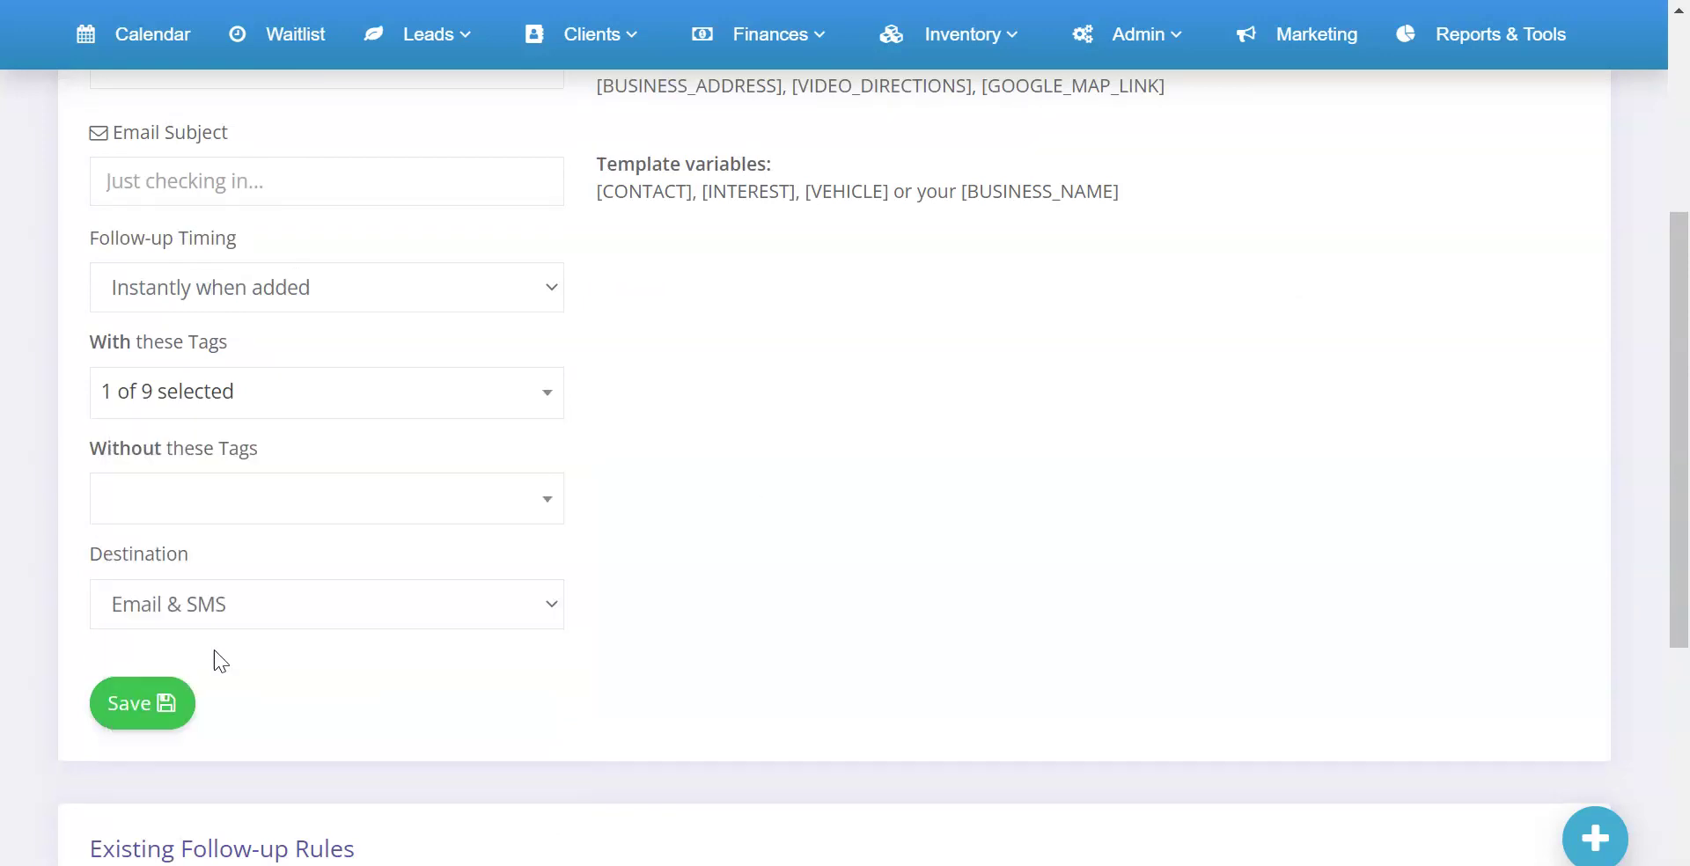
scroll(388, 528, "up", 3)
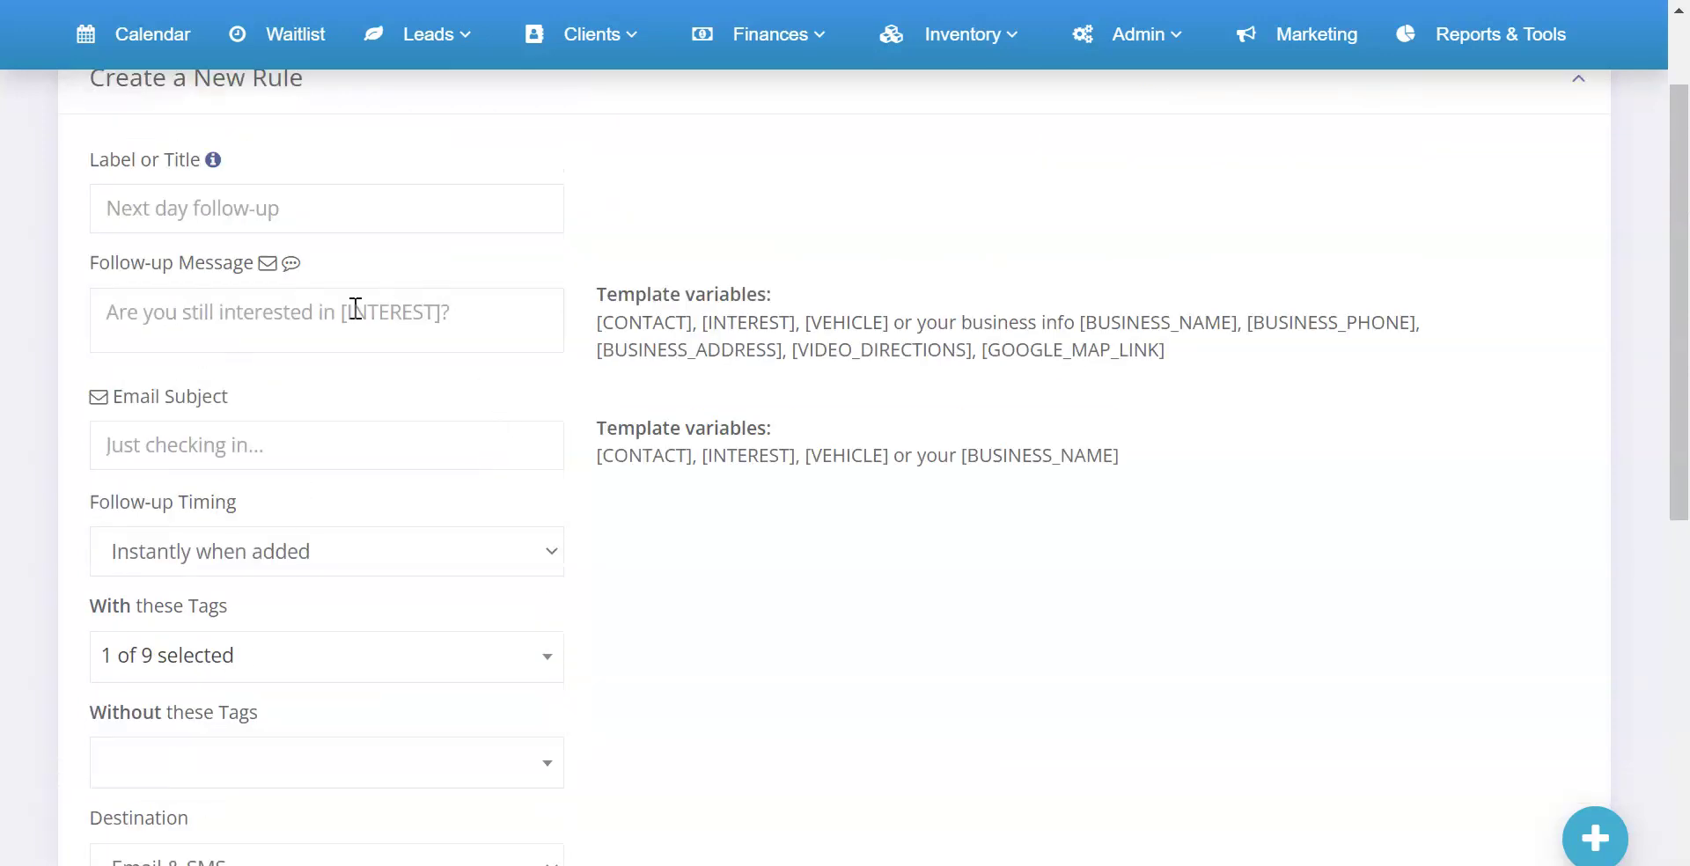
left_click(278, 546)
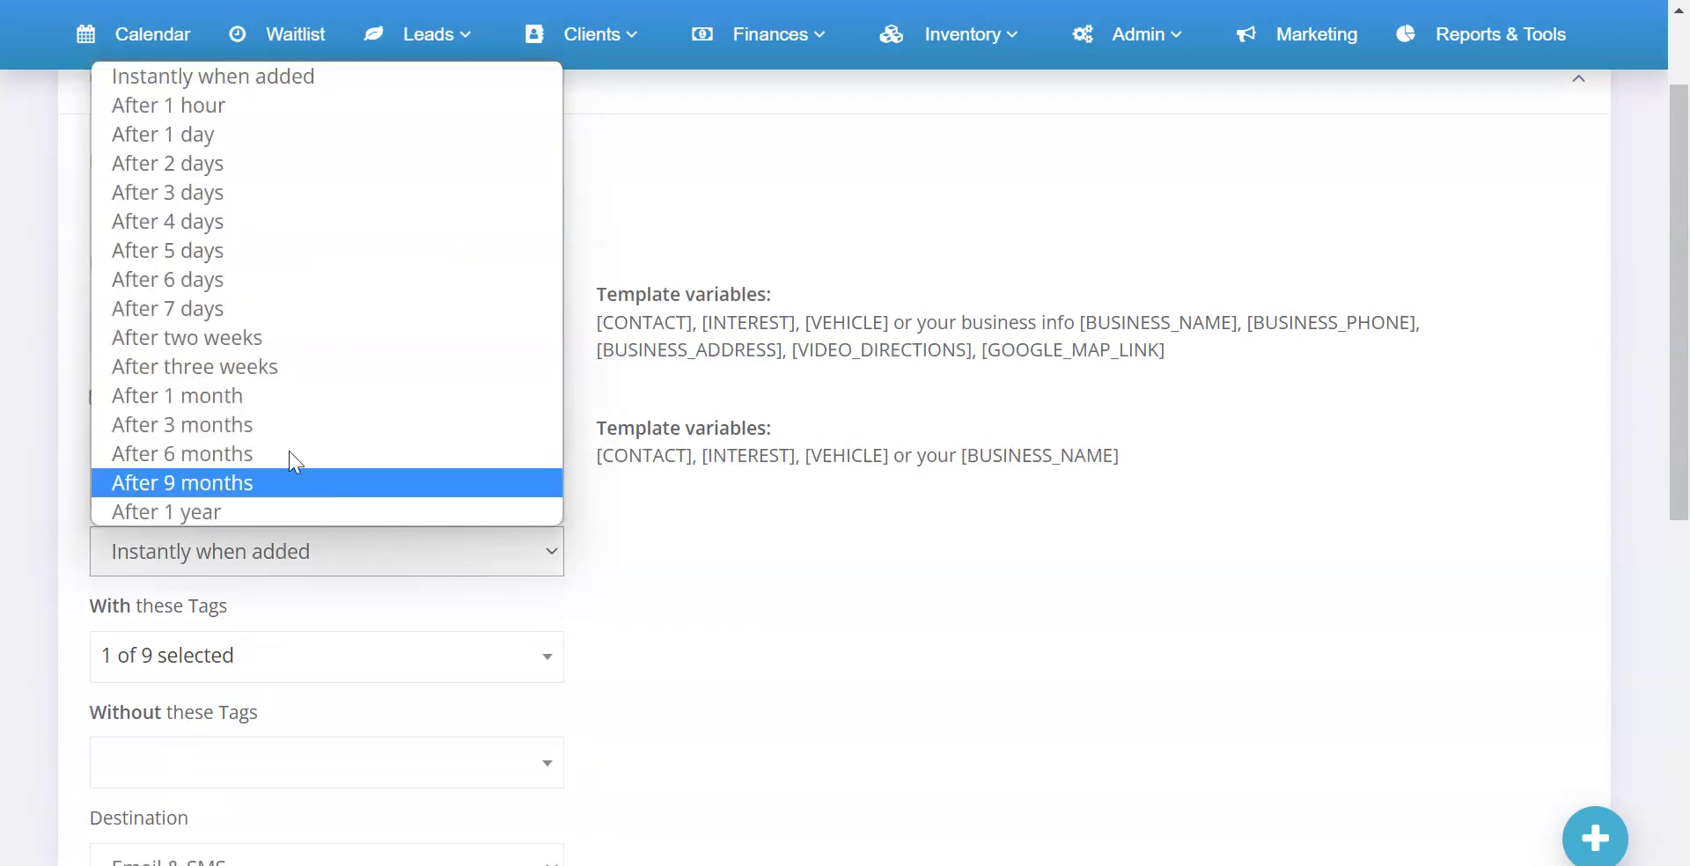
left_click(268, 231)
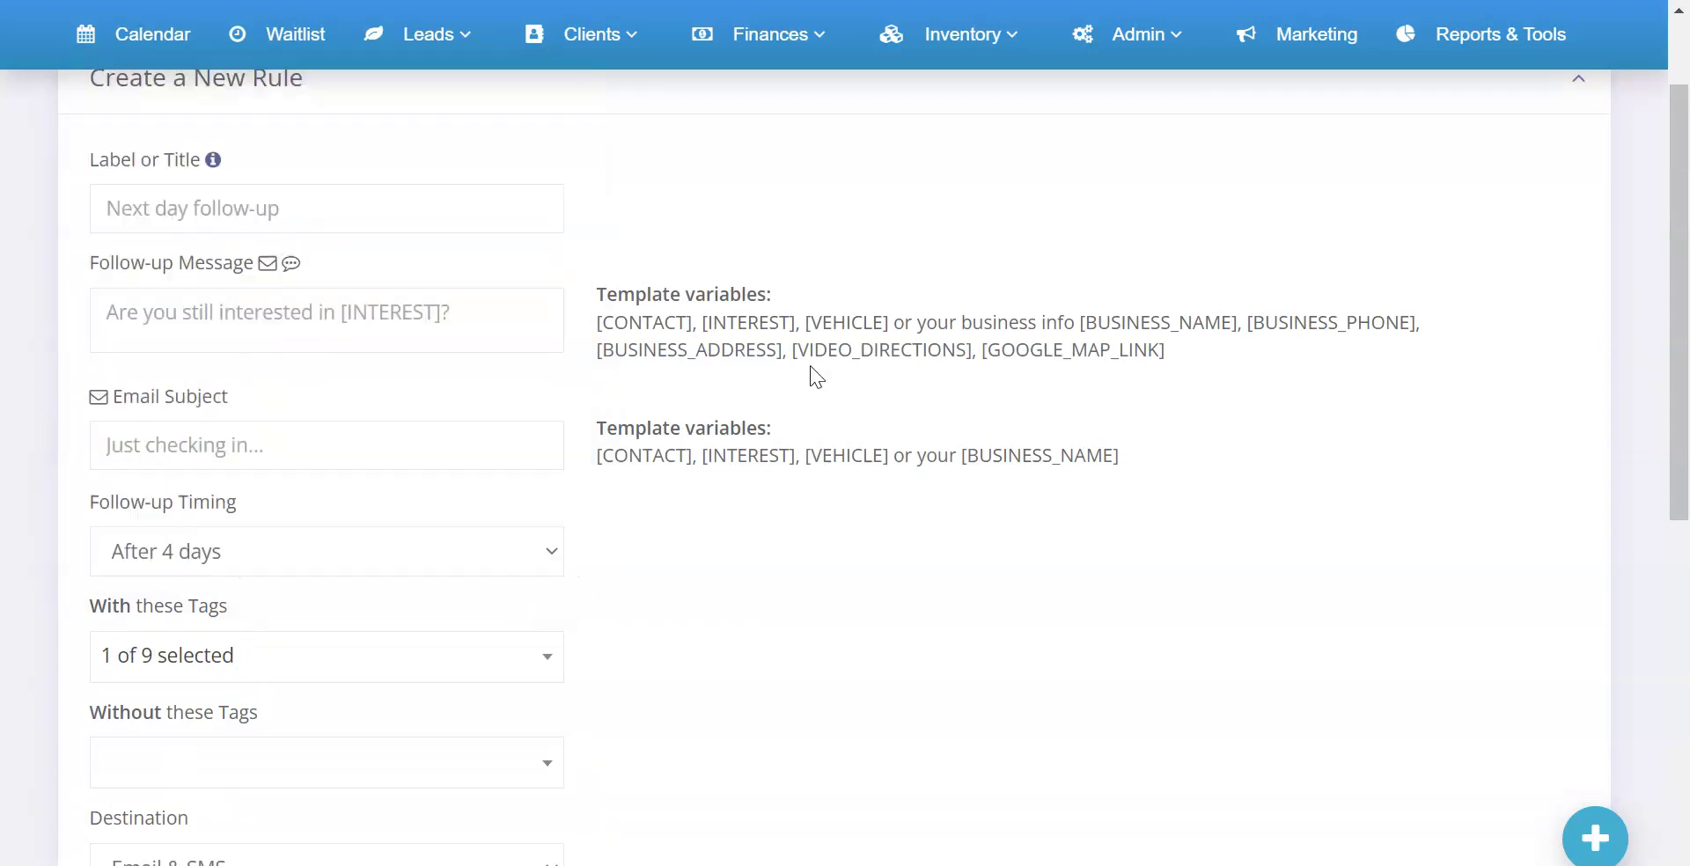
scroll(845, 414, "up", 3)
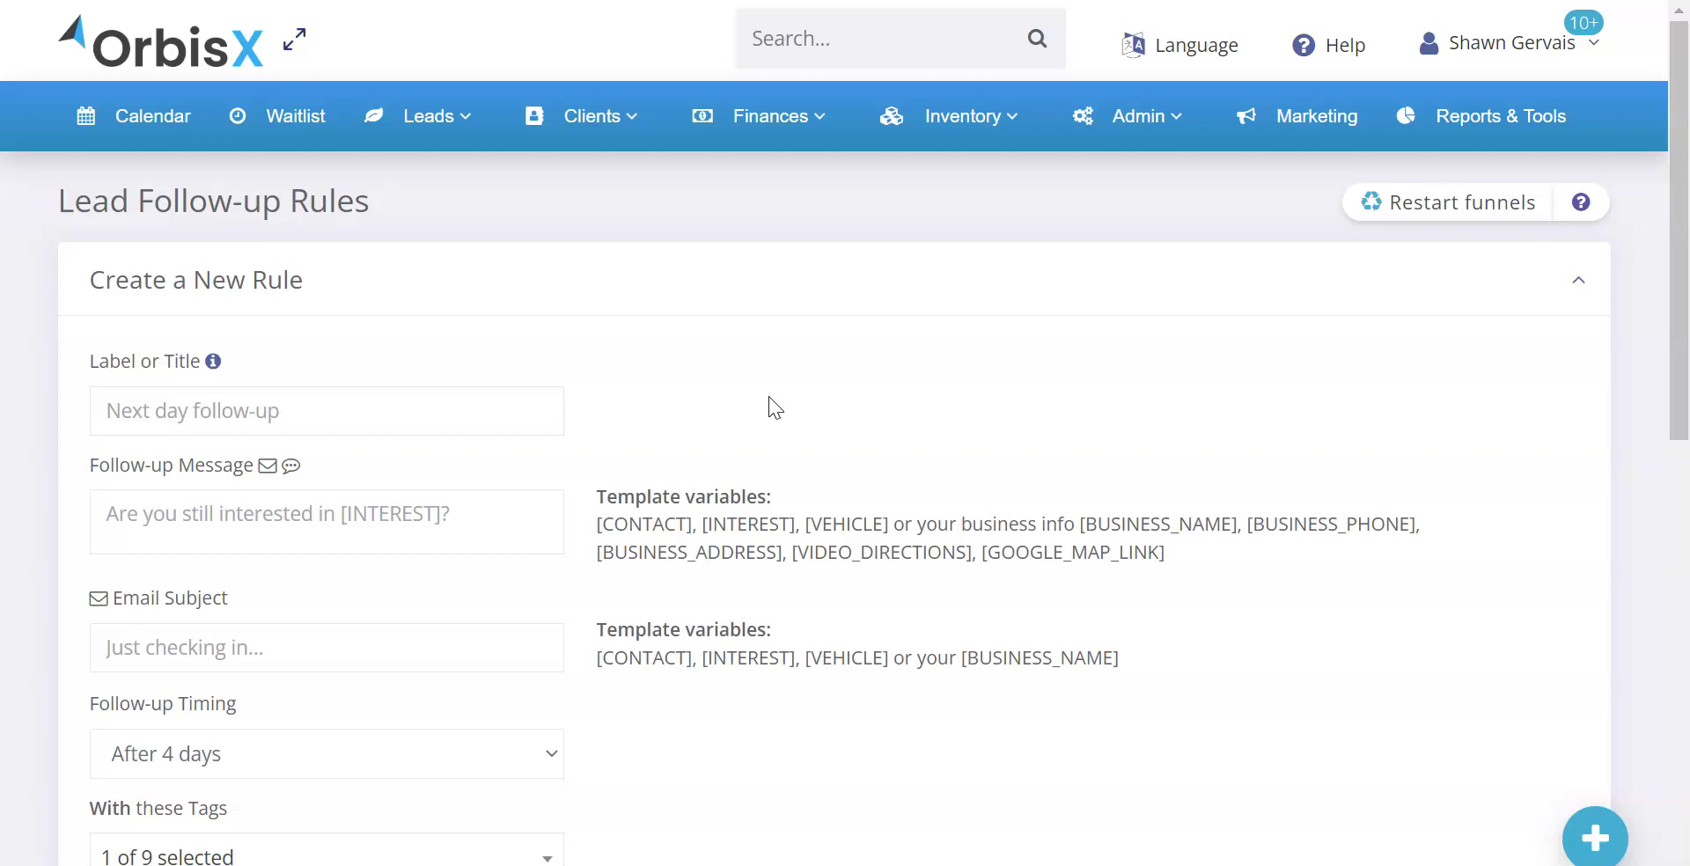
Back on the Contact Us Form lead, check the service interest and vehicle year, make and model choices without changing them
triple_click(325, 202)
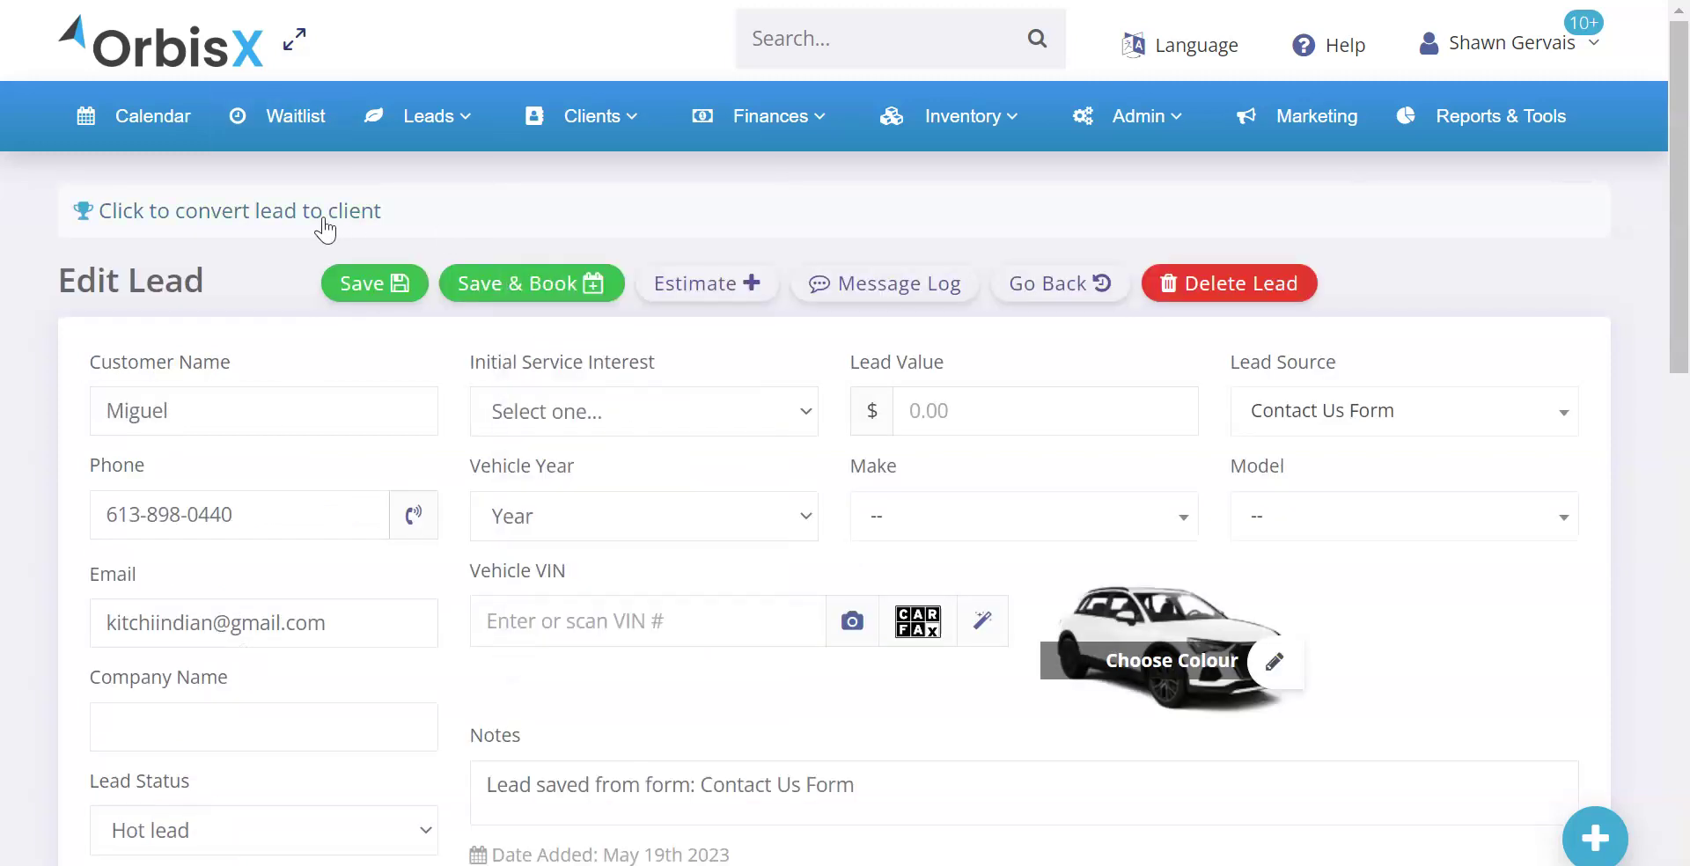
scroll(415, 373, "down", 2)
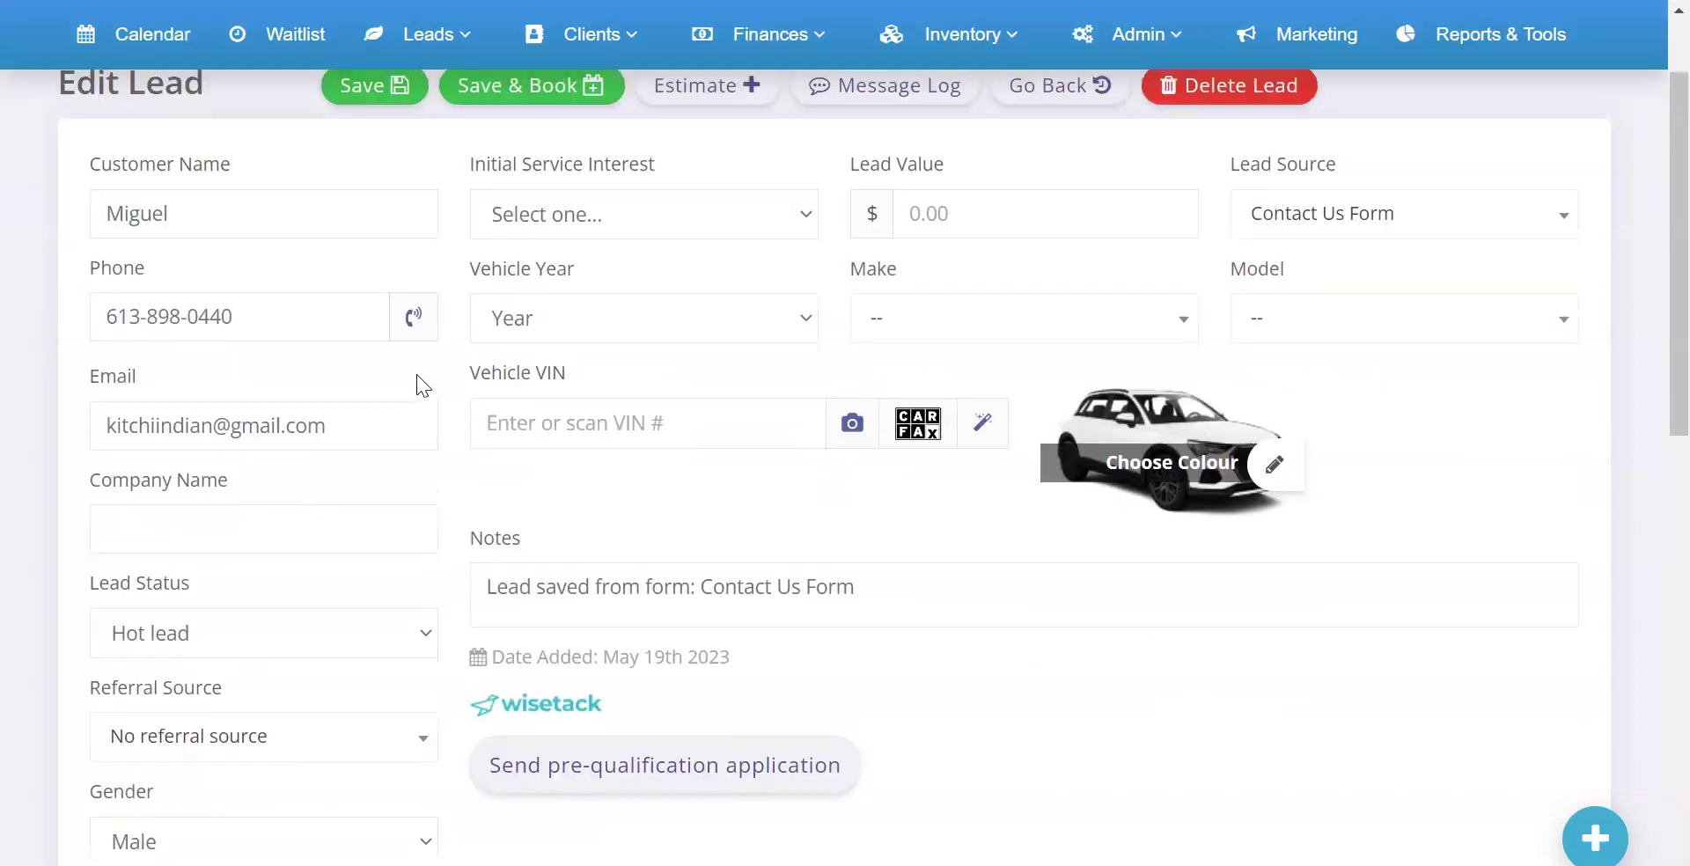
left_click(551, 204)
left_click(574, 219)
left_click(554, 308)
left_click(931, 317)
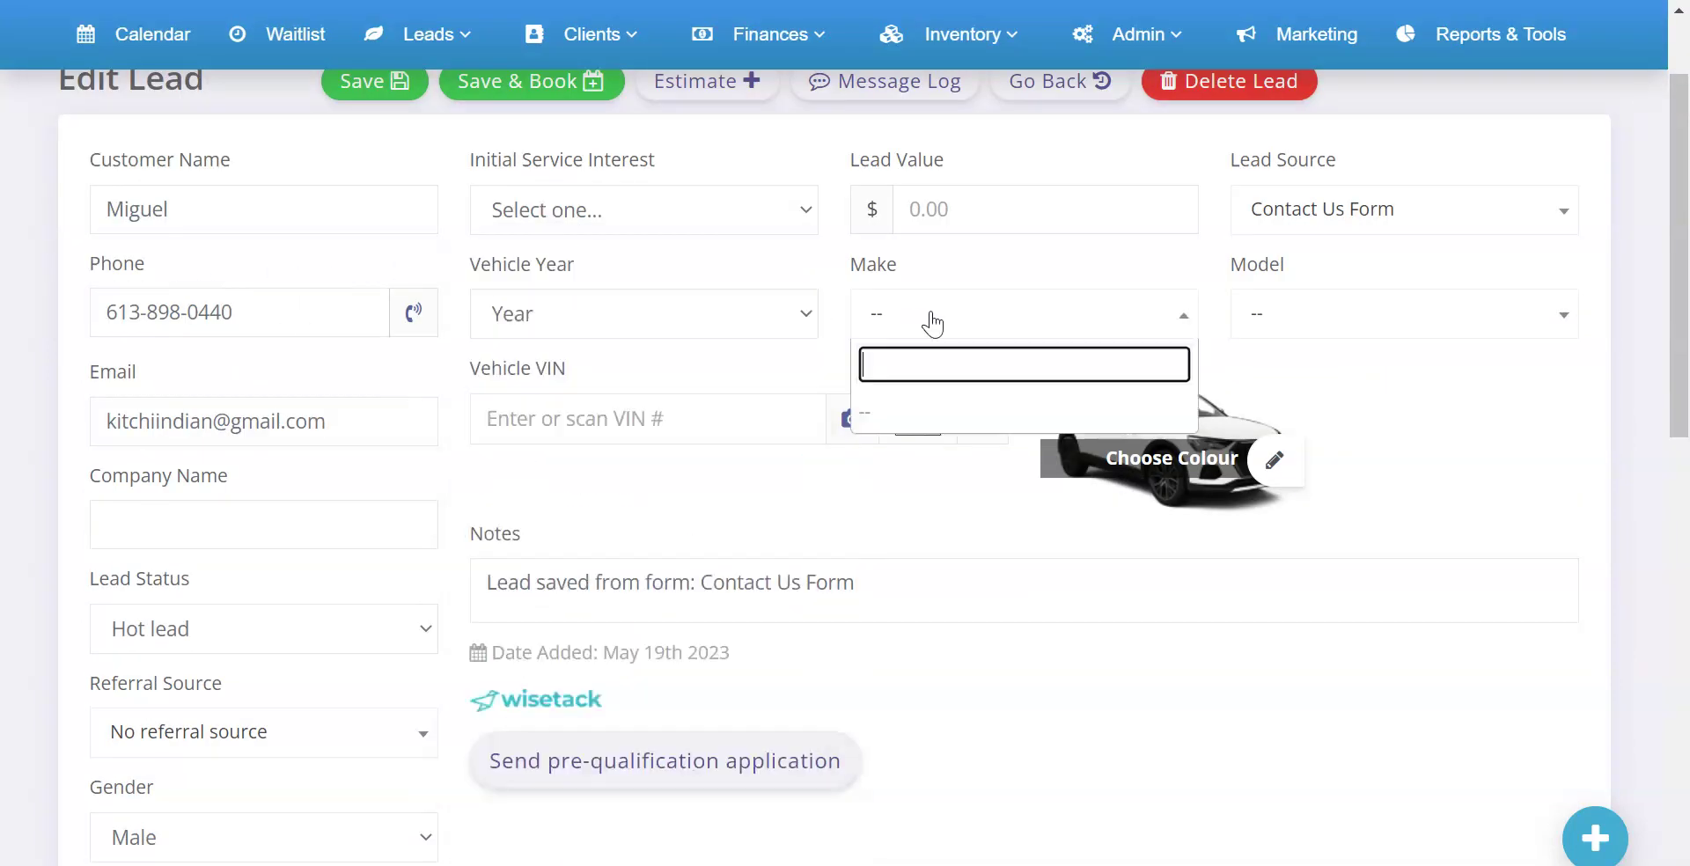
left_click(1302, 313)
left_click(1285, 171)
Confirm Lead Source stays Contact Us Form, then review the company name and Tags & Labels
left_click(1324, 218)
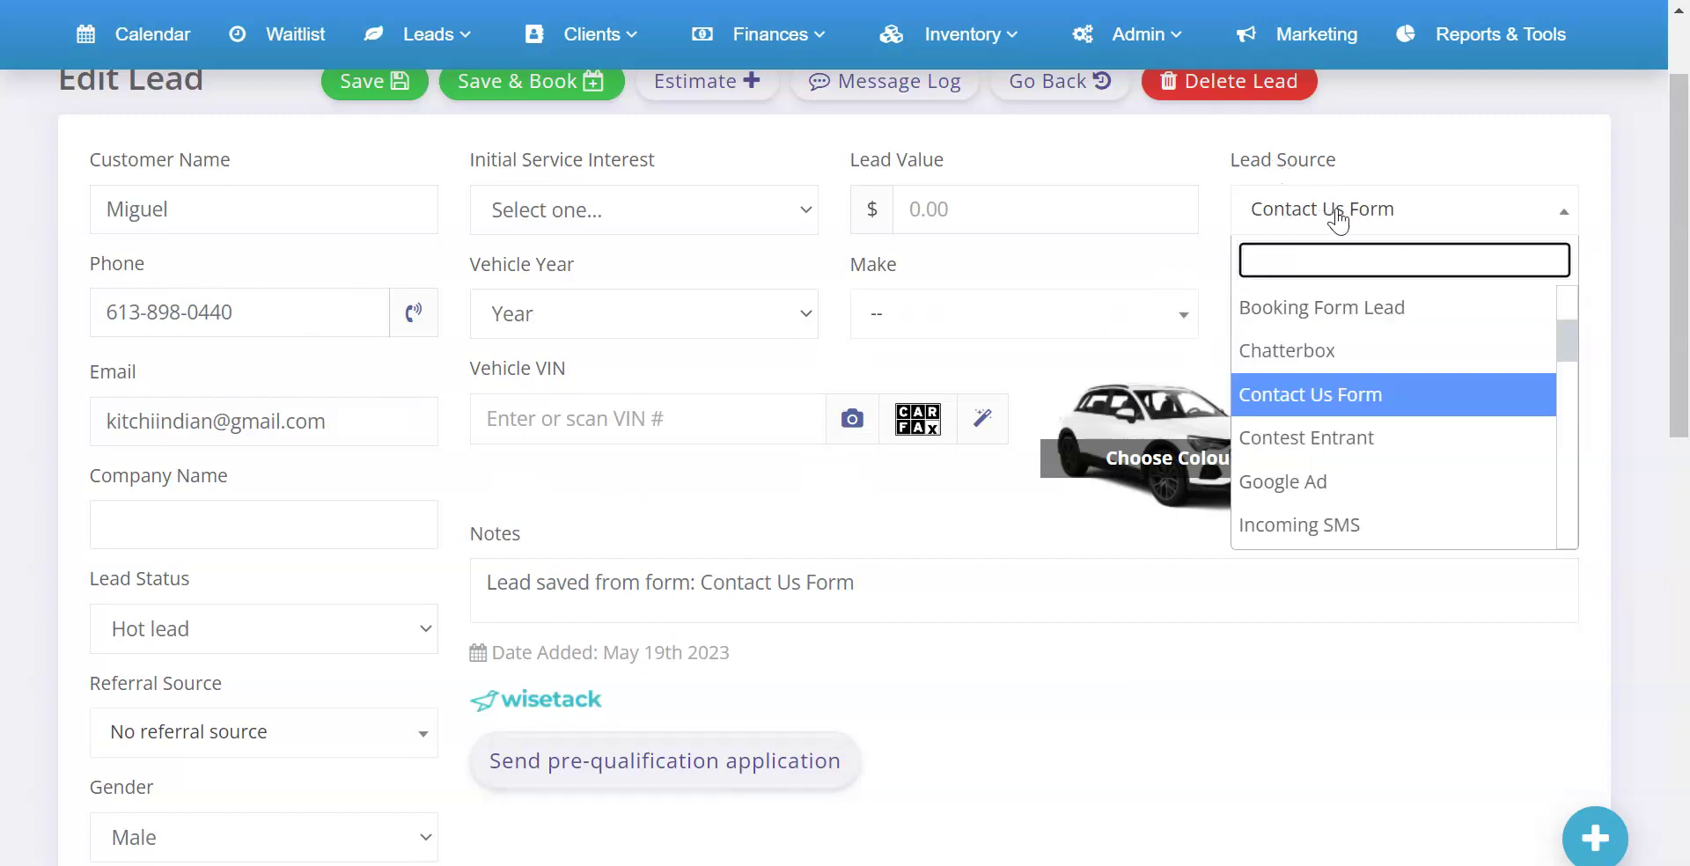
left_click(1289, 161)
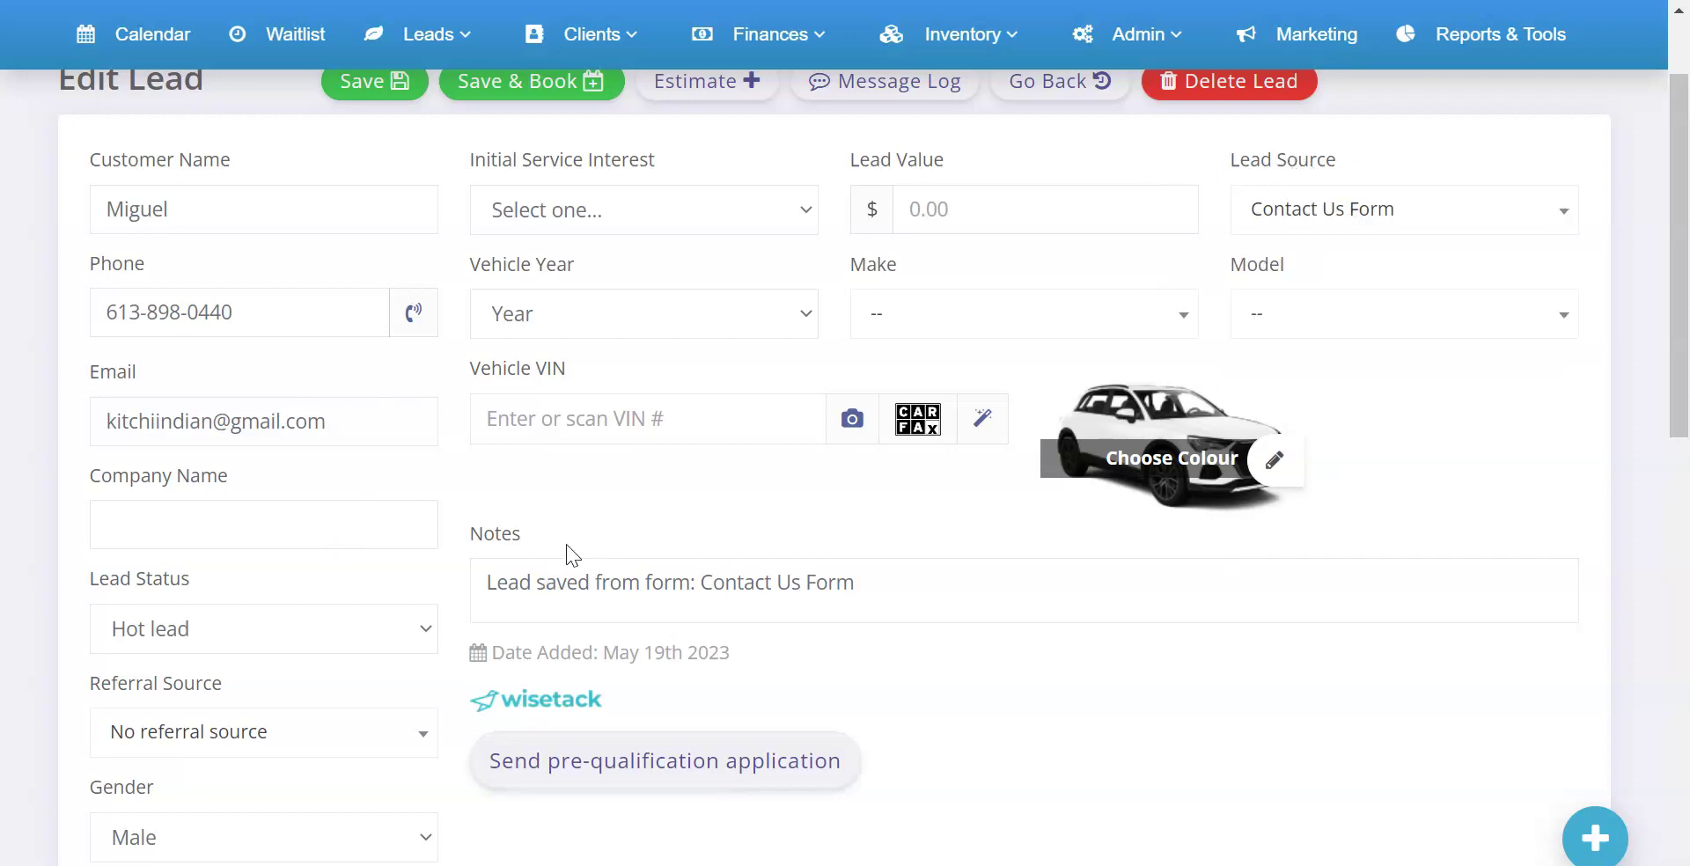
left_click(170, 531)
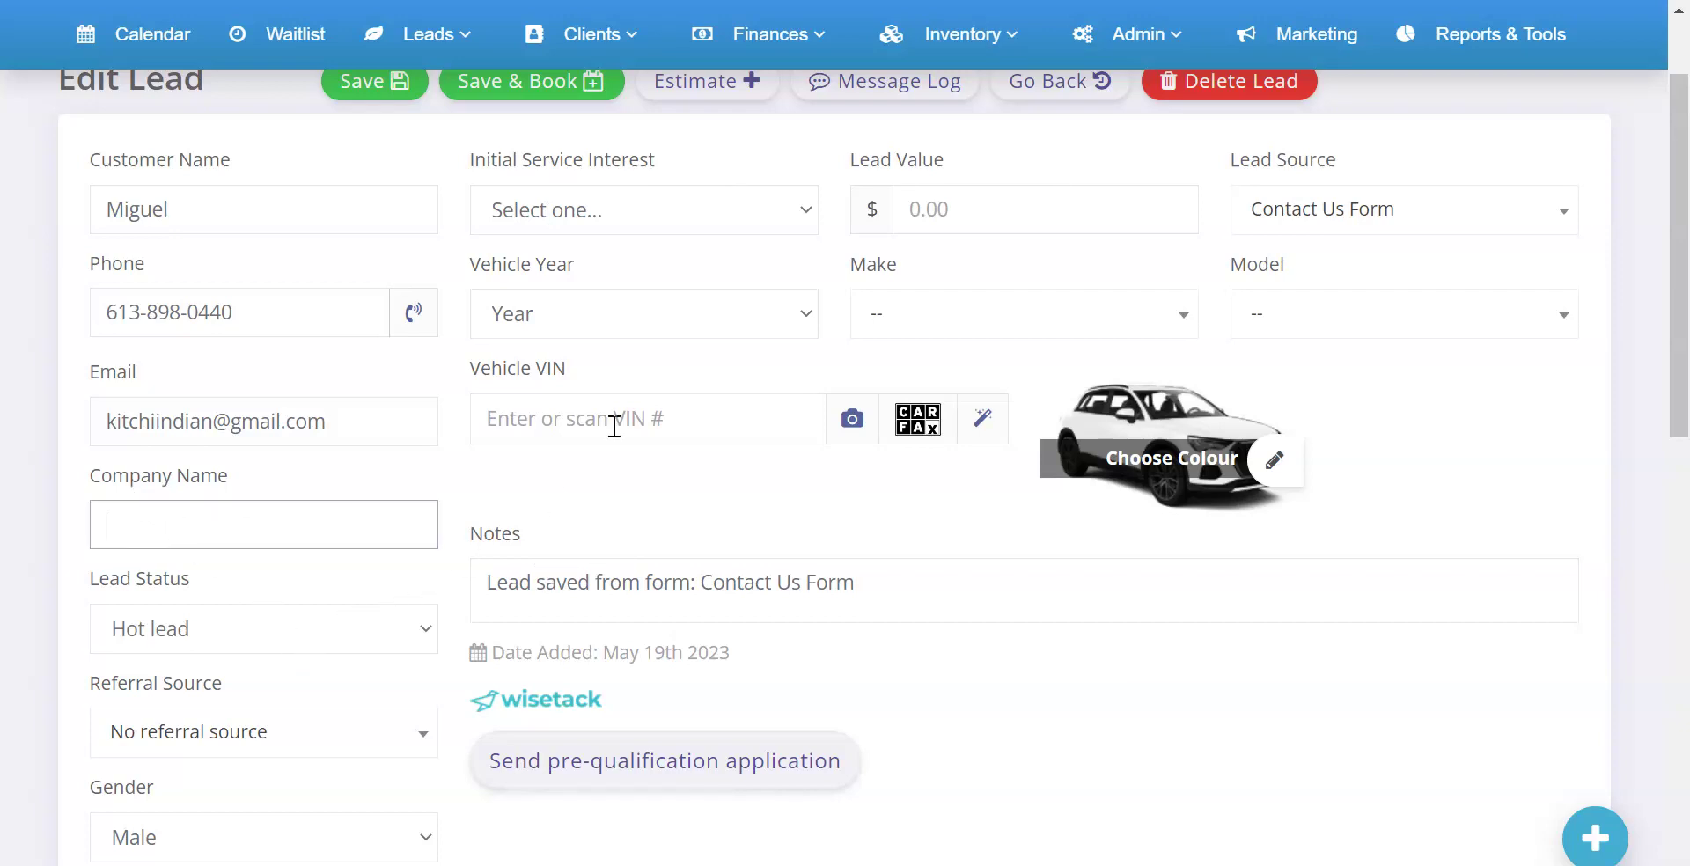
scroll(734, 373, "down", 12)
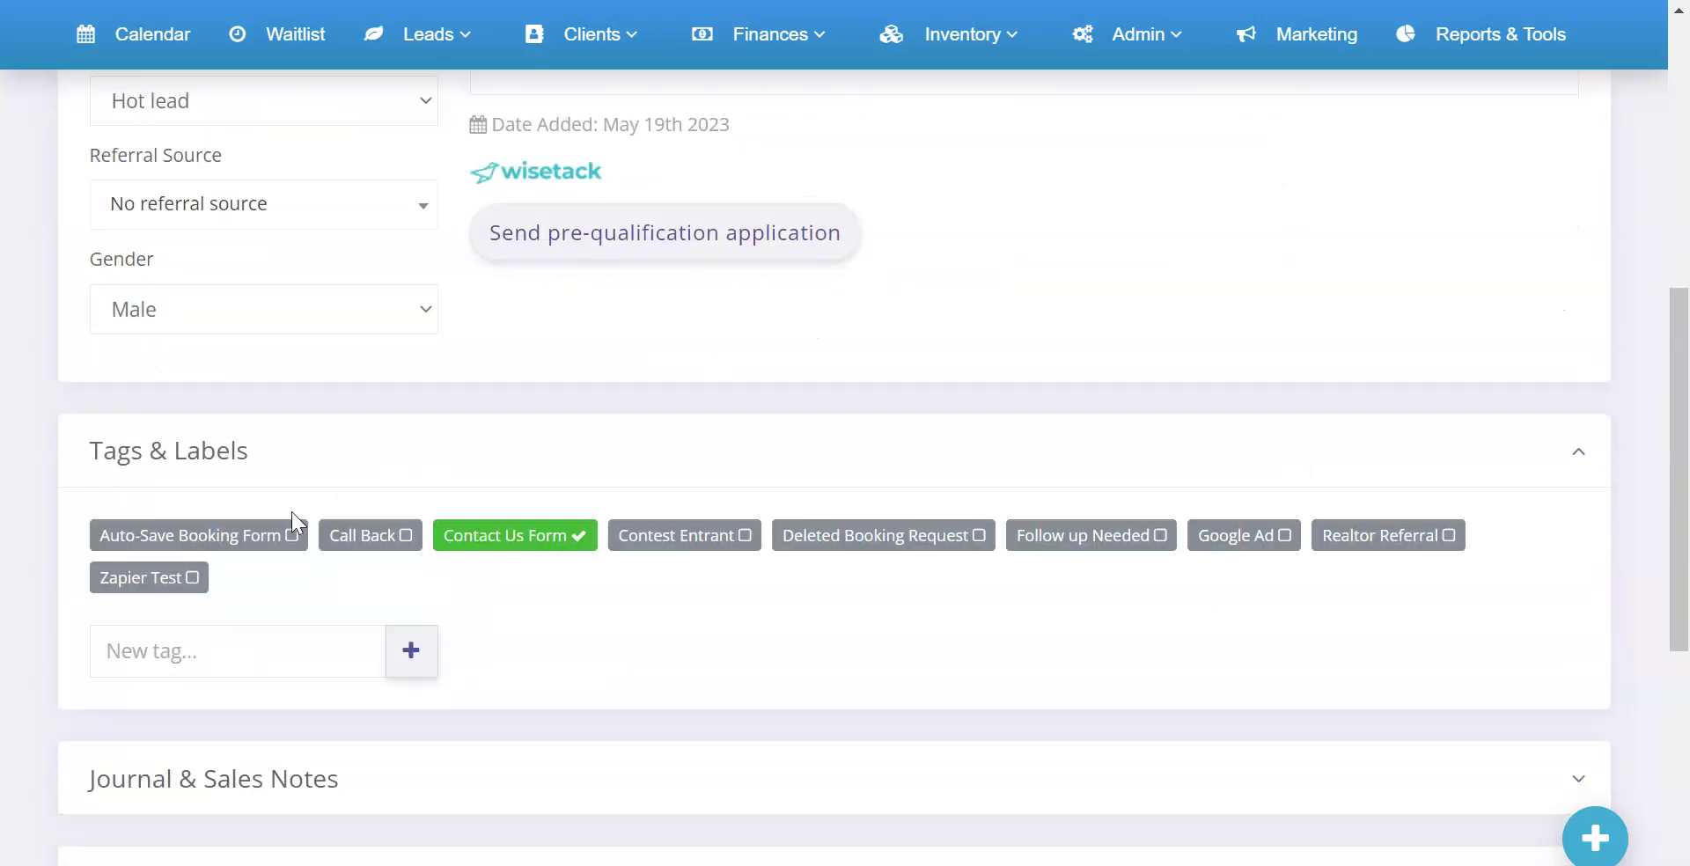
scroll(389, 768, "up", 12)
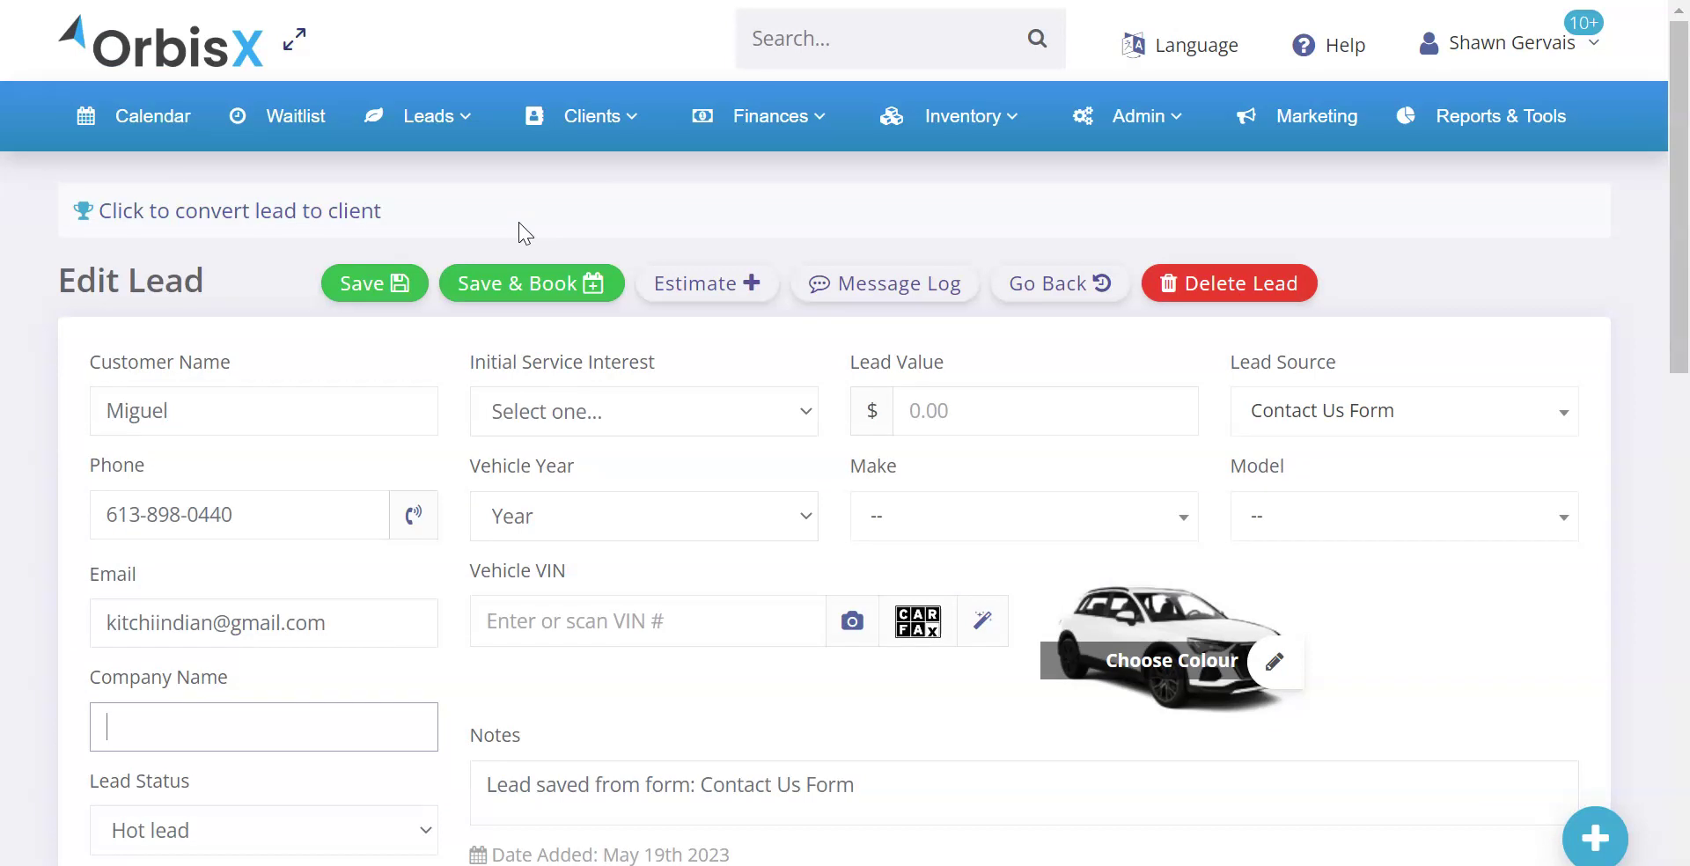
Open Admin's Custom Website Forms list and copy the Contact Us Form embed code
mouse_move(1205, 145)
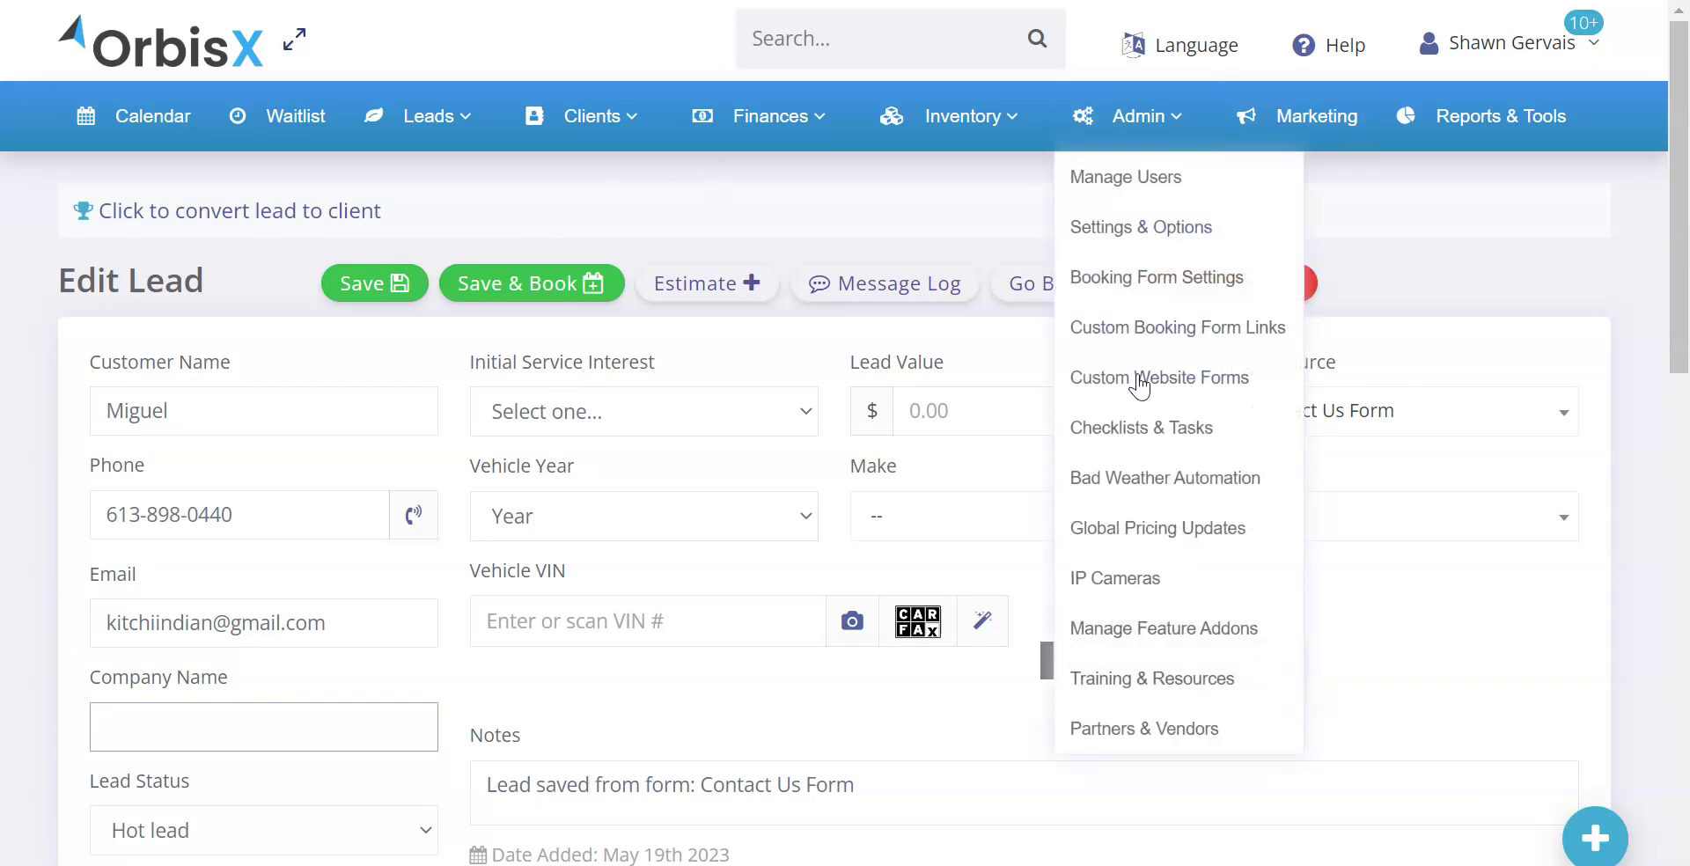
left_click(1139, 380)
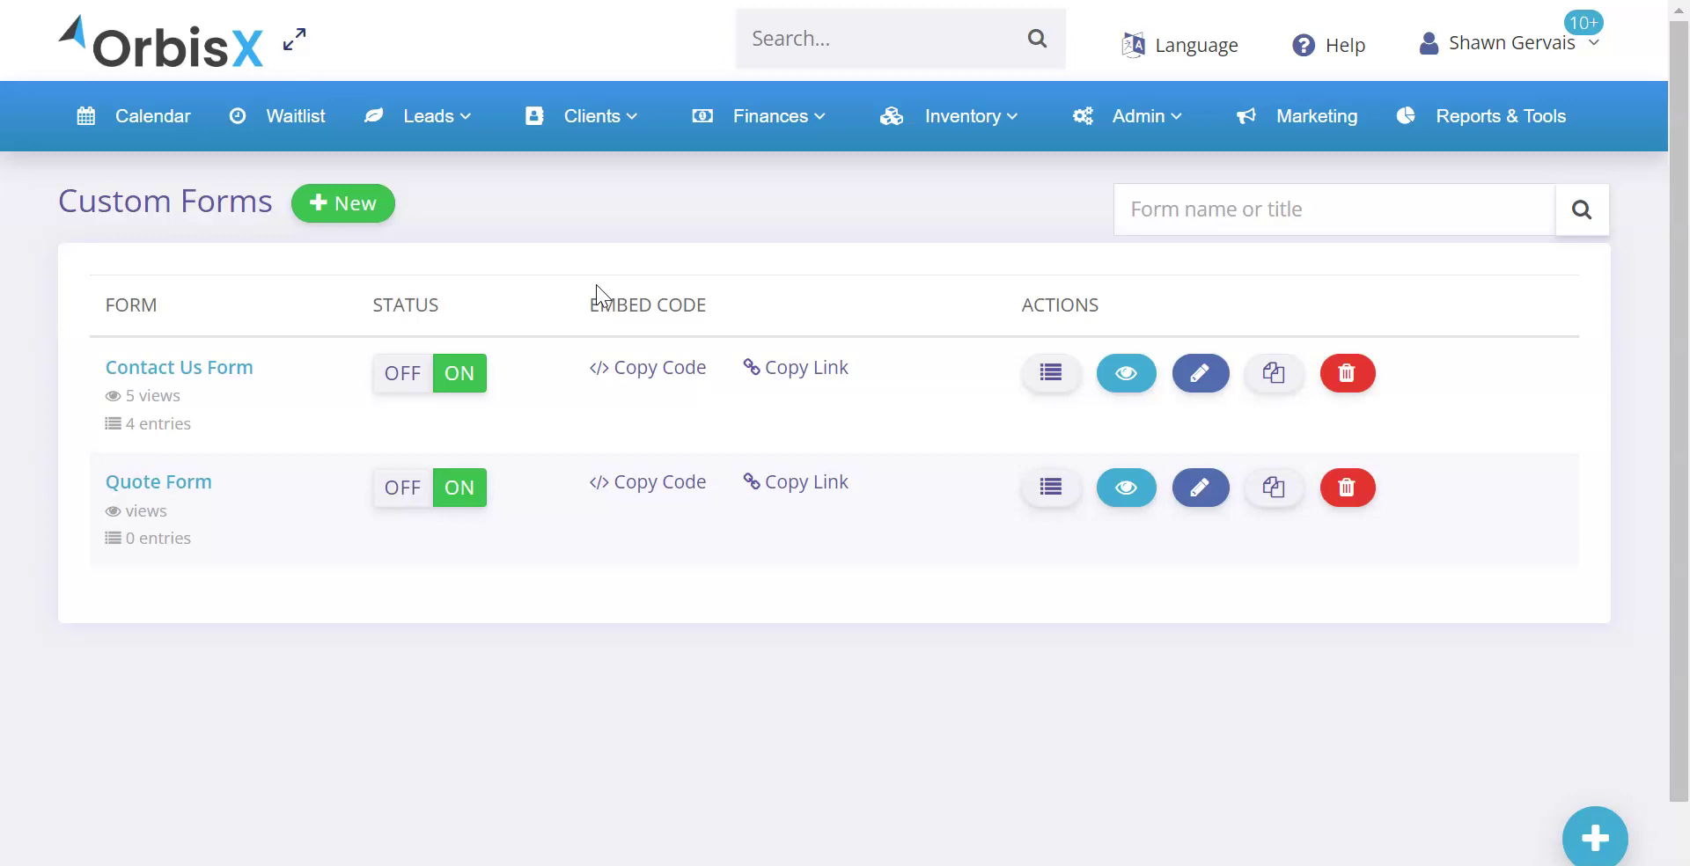
left_click(642, 369)
left_click(434, 139)
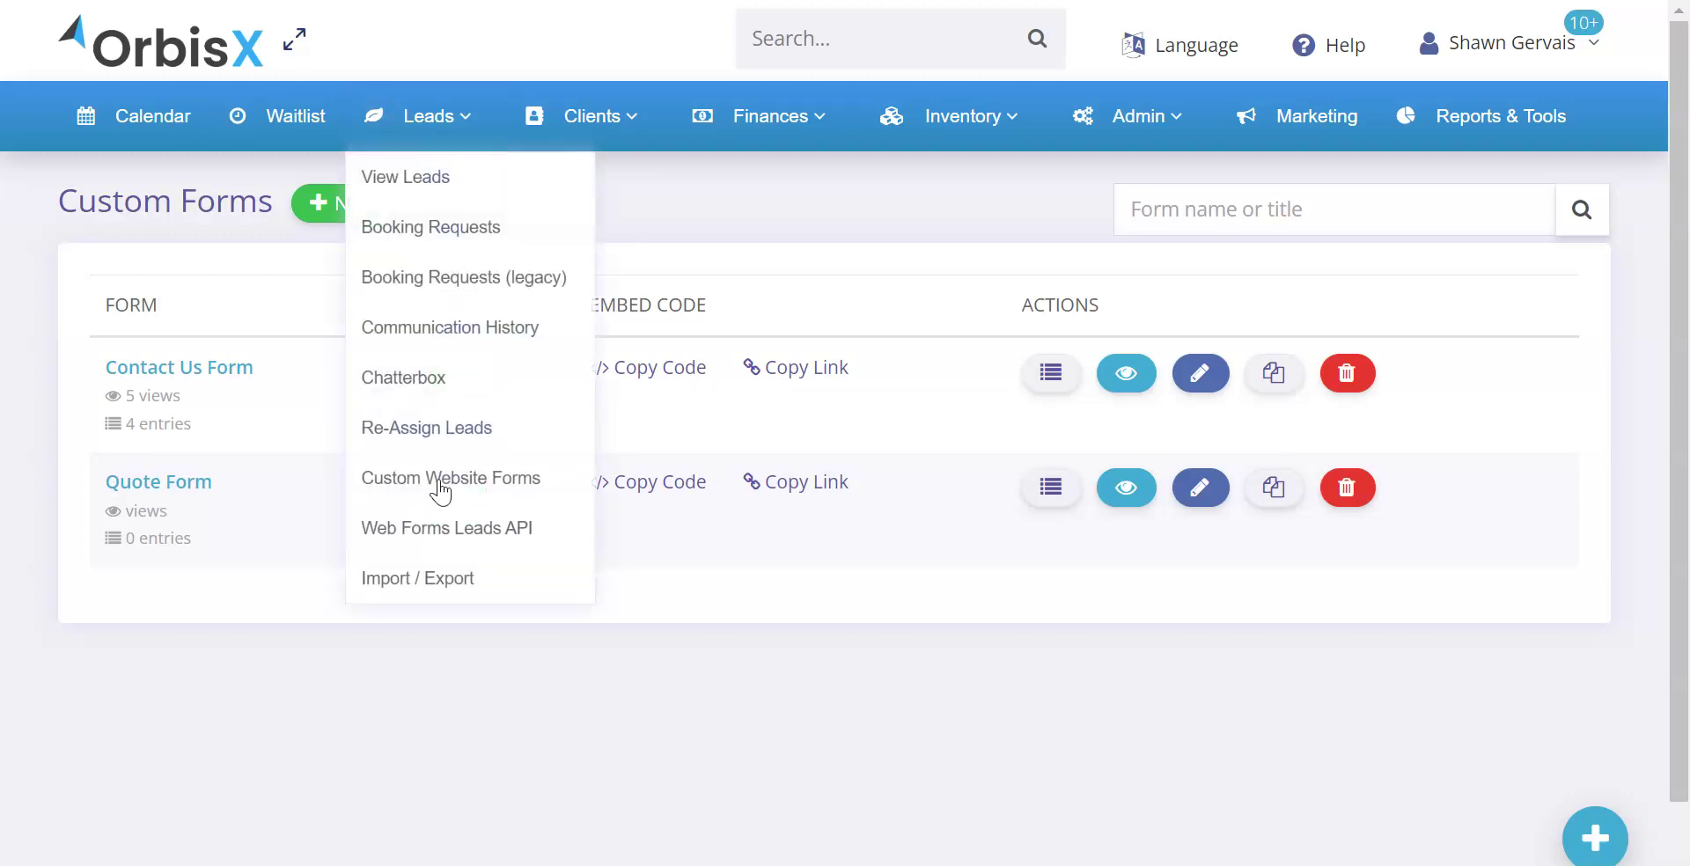